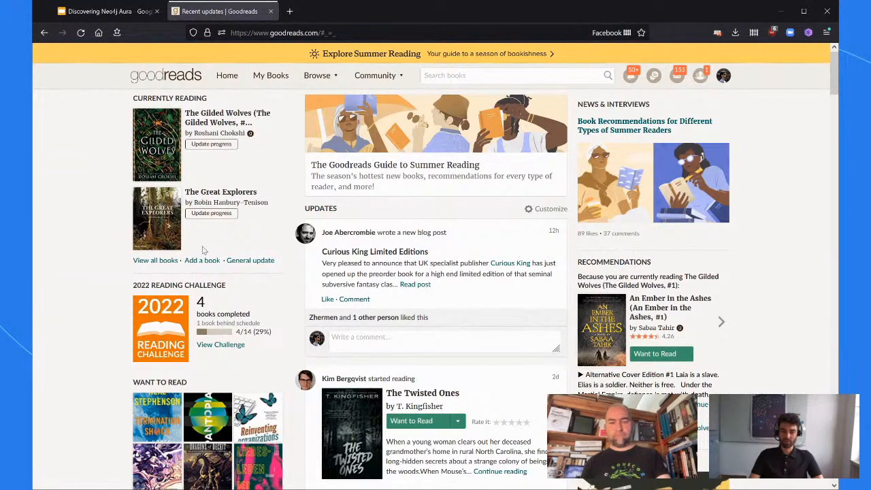
- Look through the friends' updates in the Goodreads home feed and return to the start of the page
scroll(137, 338, down, 3)
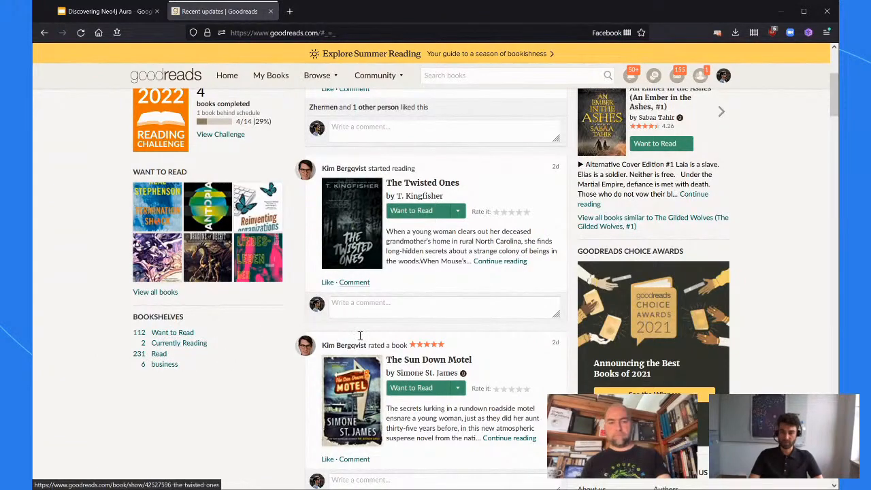
scroll(304, 213, down, 7)
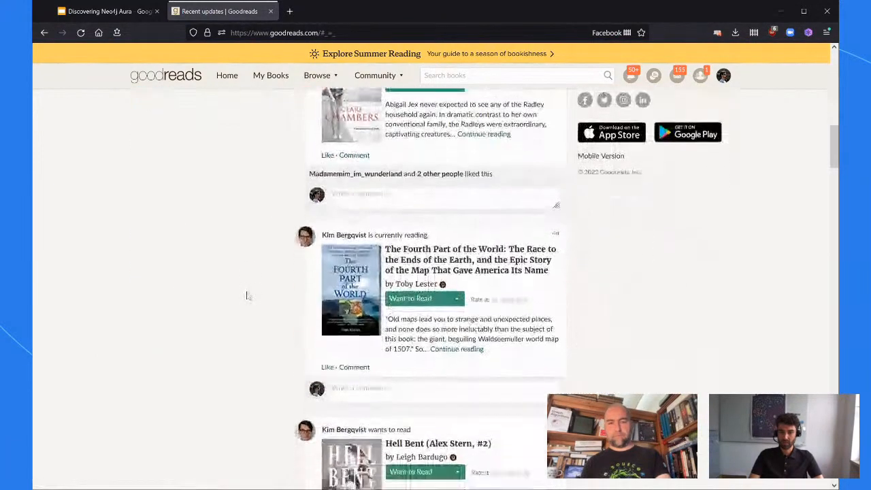
scroll(286, 357, down, 2)
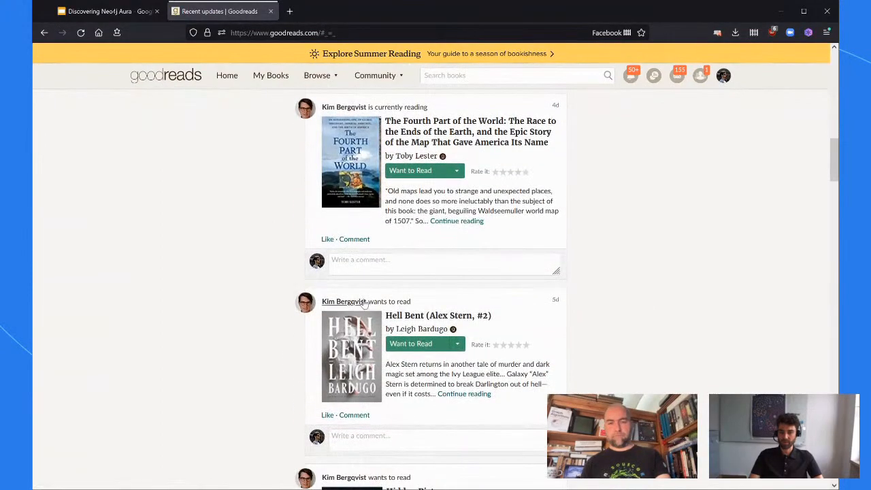
scroll(363, 299, up, 4)
scroll(363, 298, up, 10)
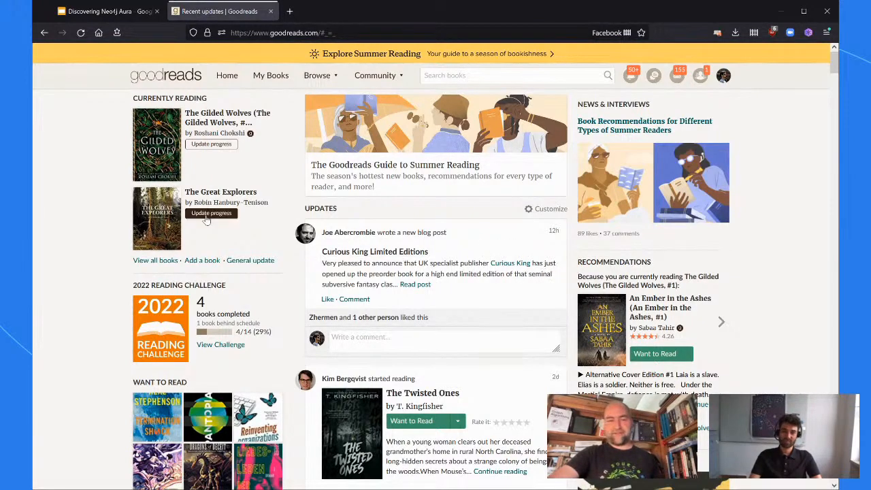
- Open the Want to Read bookshelf and sort its books by date added, newest first
scroll(231, 232, down, 3)
click(162, 333)
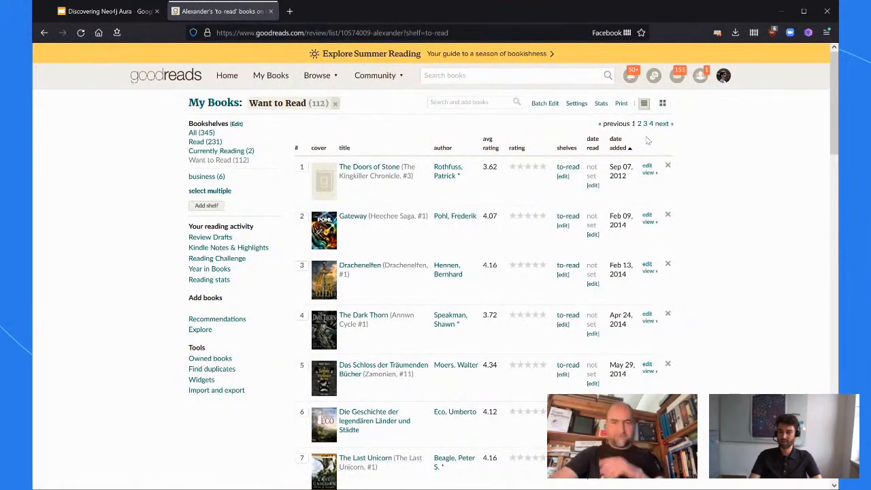
click(621, 148)
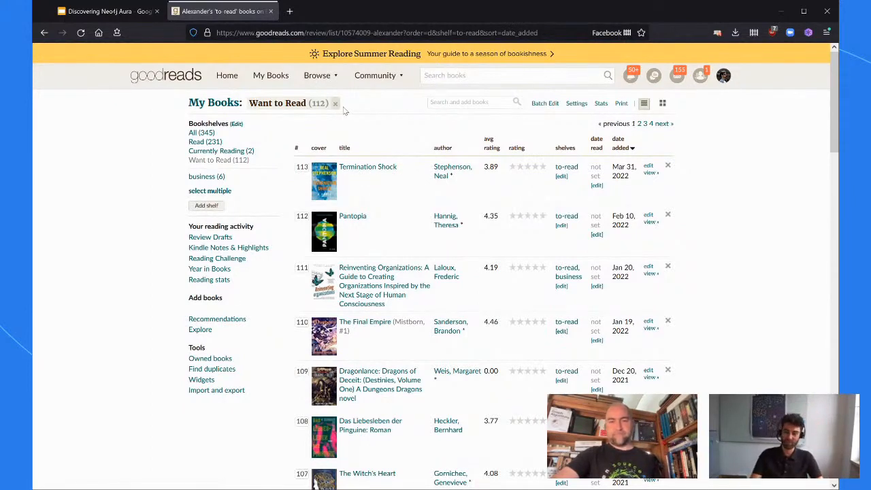
- Look through the titles, authors and dates of the most recently added books on the Want to Read shelf
scroll(529, 189, down, 2)
scroll(529, 189, down, 1)
scroll(474, 224, down, 2)
scroll(449, 238, down, 3)
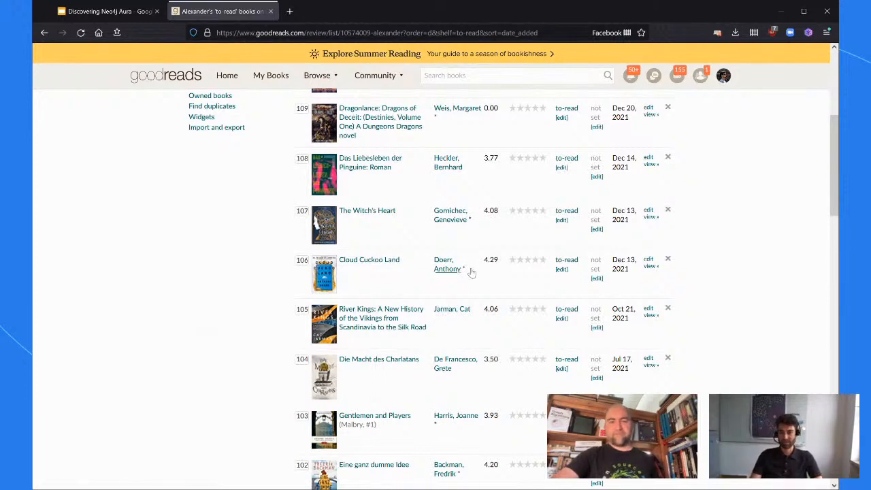
scroll(706, 236, down, 1)
scroll(706, 237, down, 5)
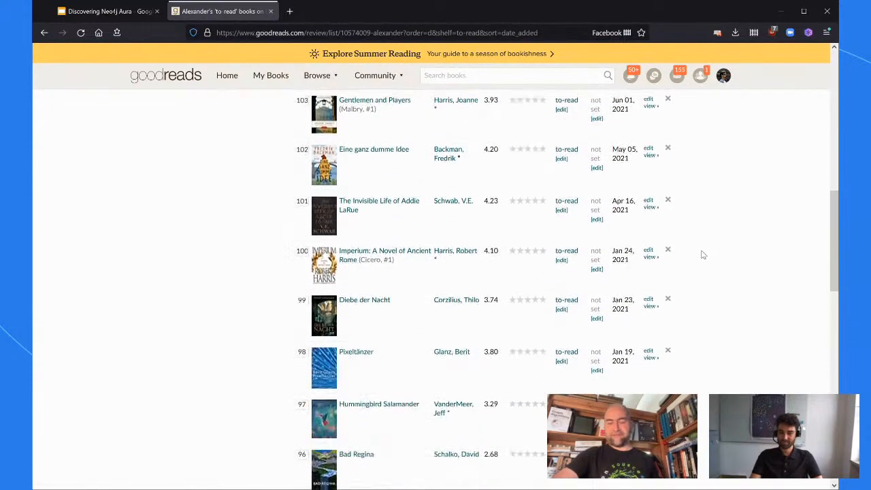
scroll(703, 254, down, 2)
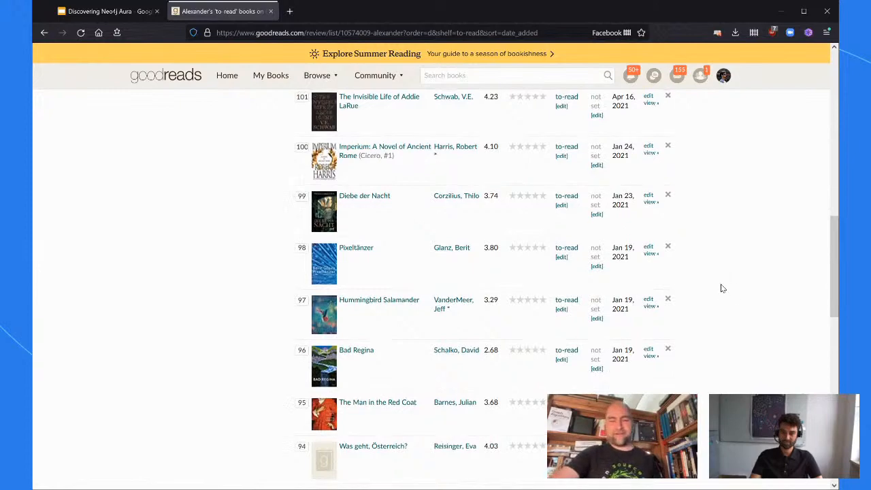
scroll(724, 286, up, 2)
scroll(724, 286, up, 3)
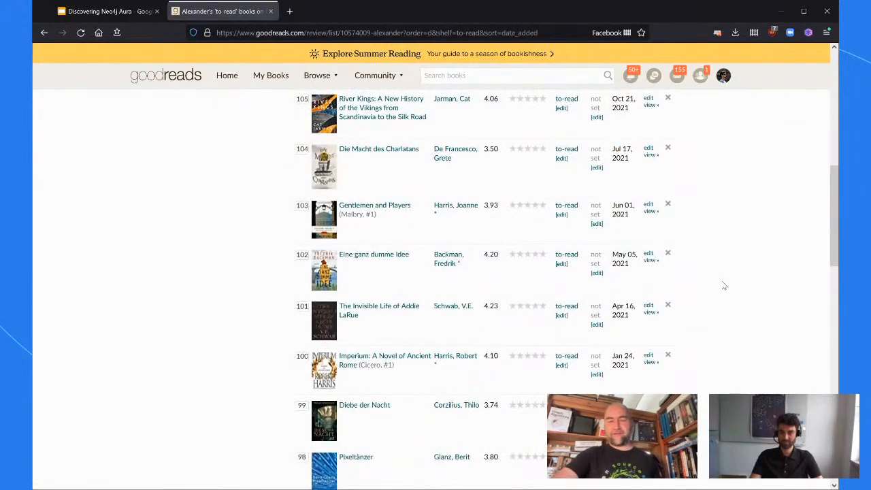
scroll(724, 286, up, 4)
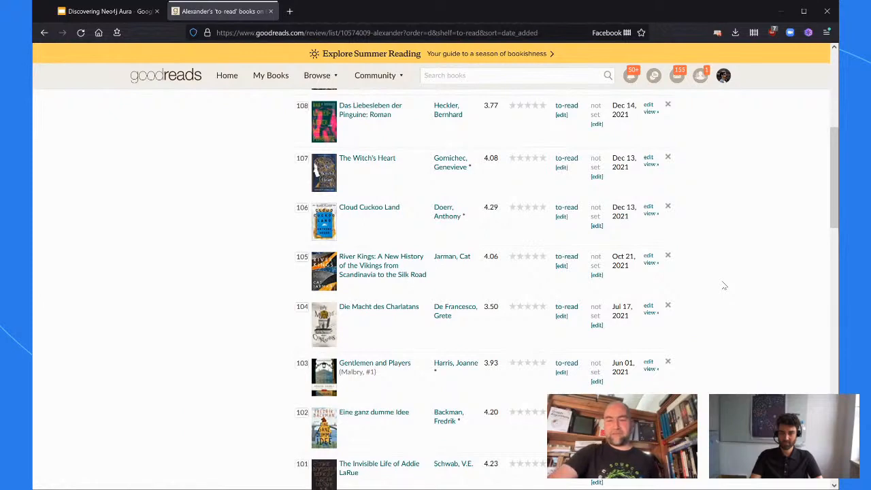
scroll(724, 286, up, 4)
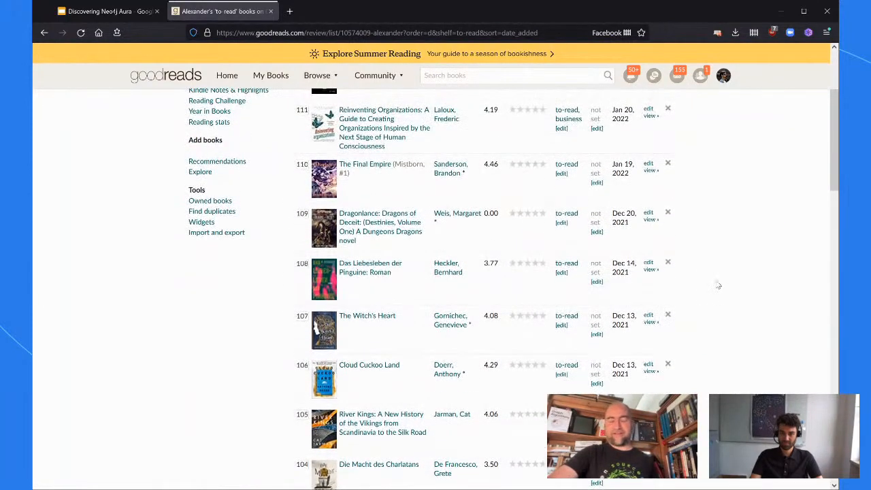
scroll(715, 287, up, 3)
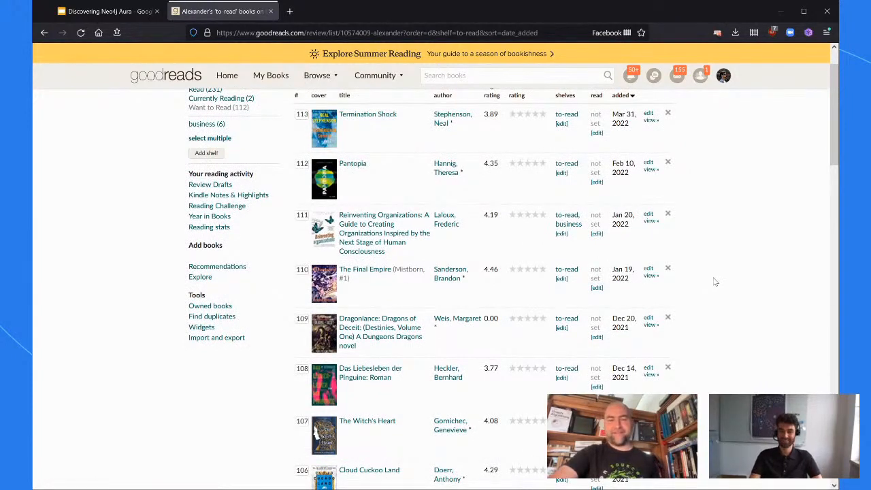
scroll(717, 291, down, 1)
scroll(715, 290, down, 4)
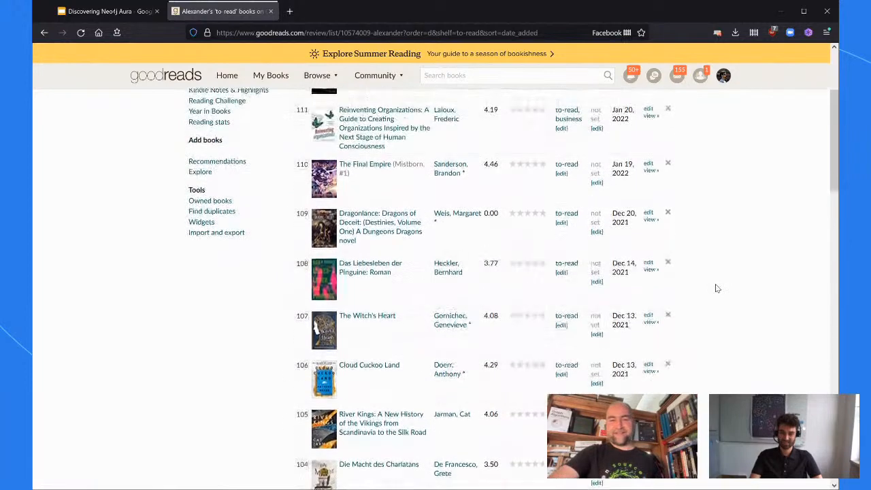
scroll(715, 289, down, 2)
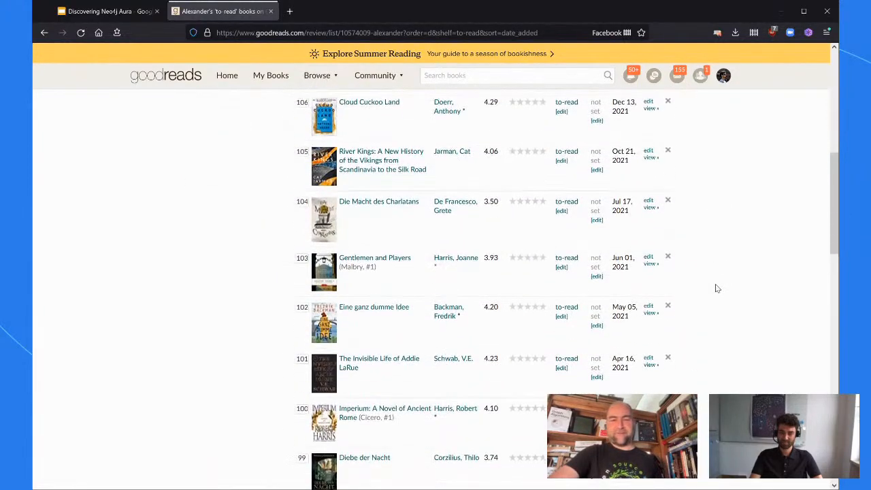
scroll(715, 289, down, 3)
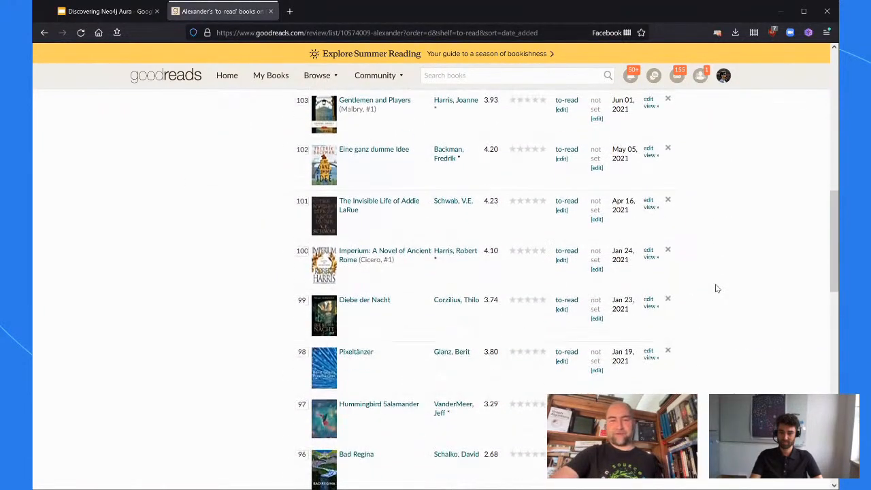
scroll(715, 288, down, 4)
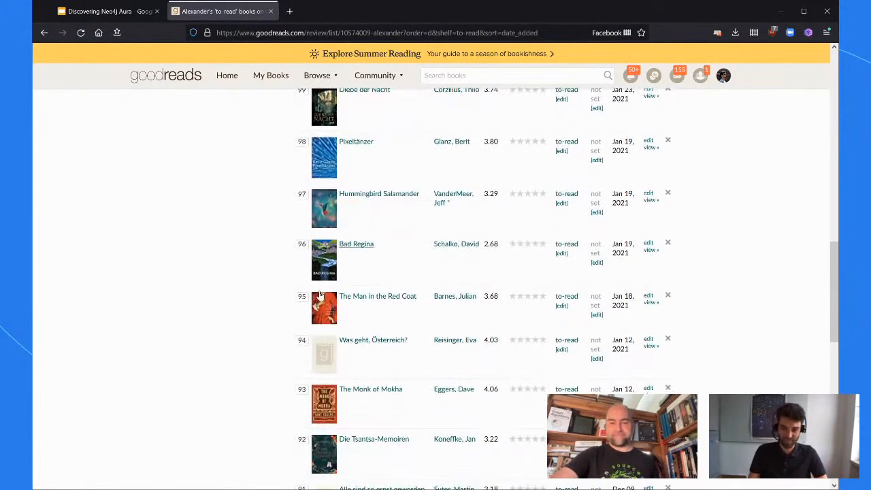
scroll(361, 288, down, 4)
scroll(361, 289, up, 15)
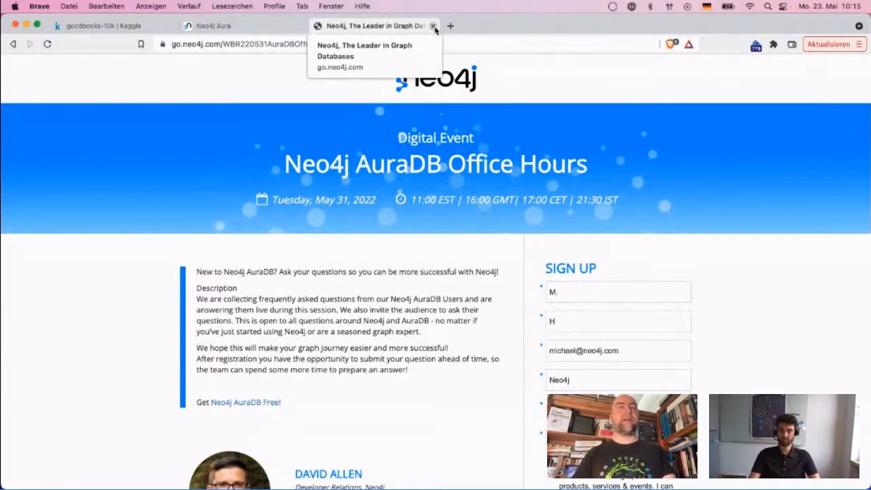
- Close the AuraDB Office Hours page and start a new AuraDB Free instance named goodreads in the Neo4j Aura console
click(434, 26)
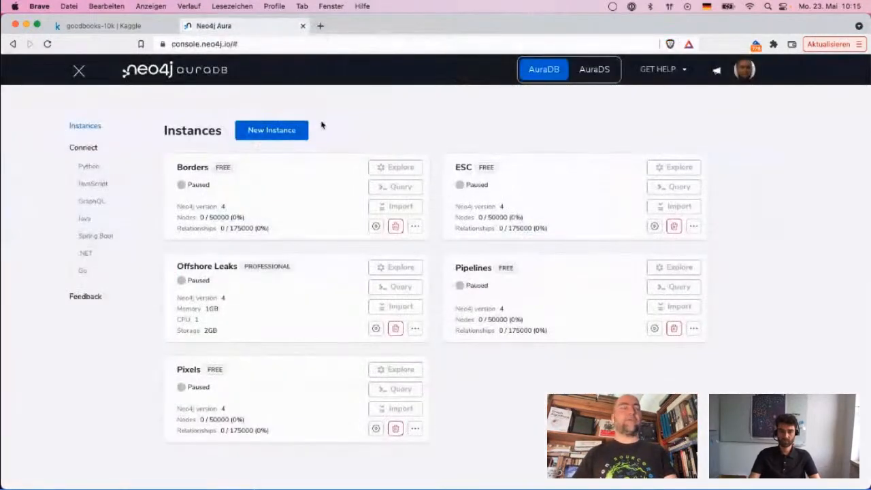
click(273, 131)
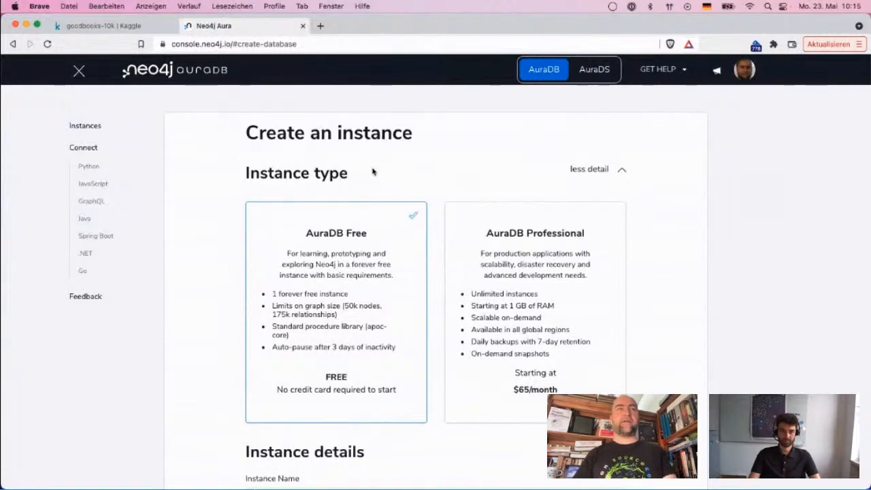
click(568, 170)
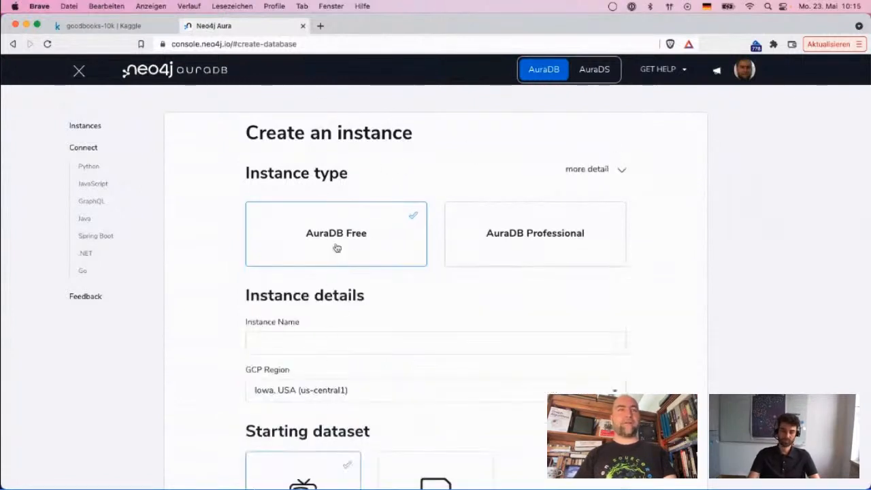
click(314, 343)
text(goodreasds)
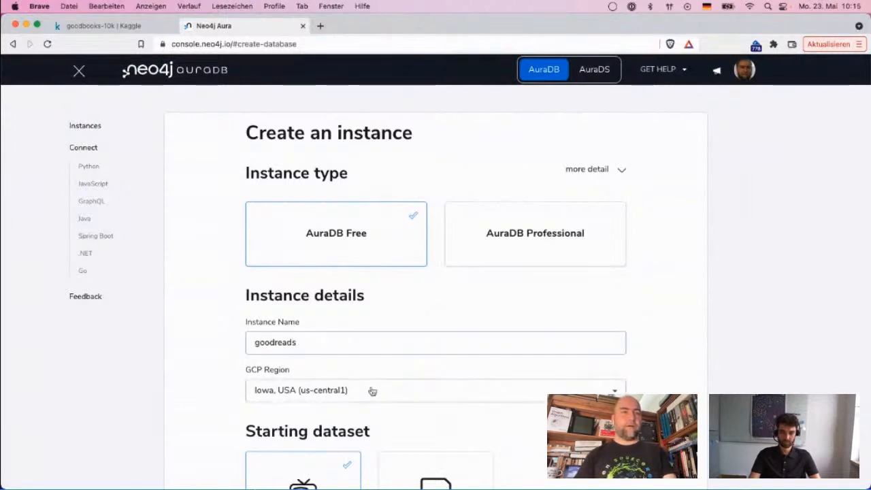
- Set the GCP region to Belgium (europe-west1) and create the instance as a blank one for loading own data
click(372, 390)
click(352, 435)
scroll(593, 352, down, 5)
click(424, 356)
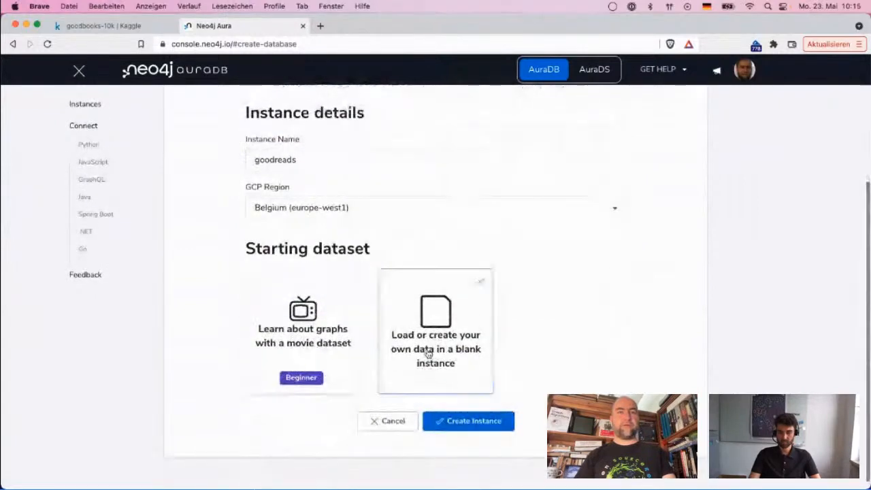
click(493, 420)
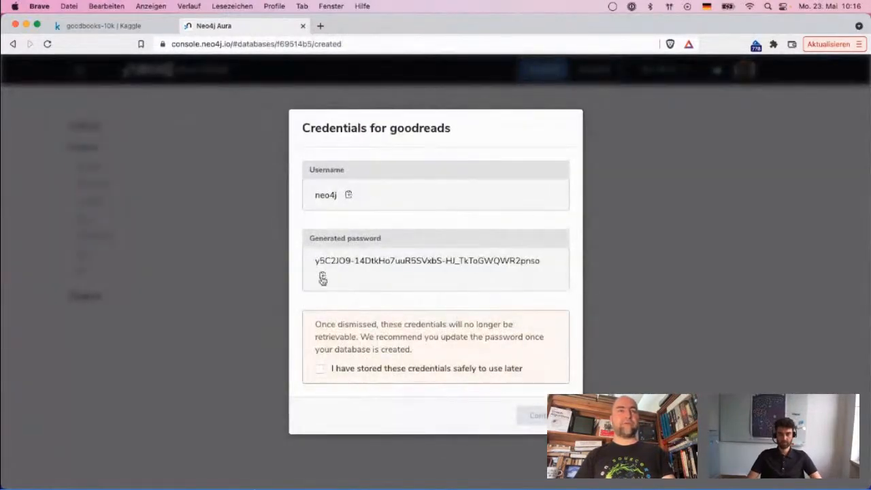
- Copy the generated password and dismiss the credentials after marking them as safely stored
click(323, 276)
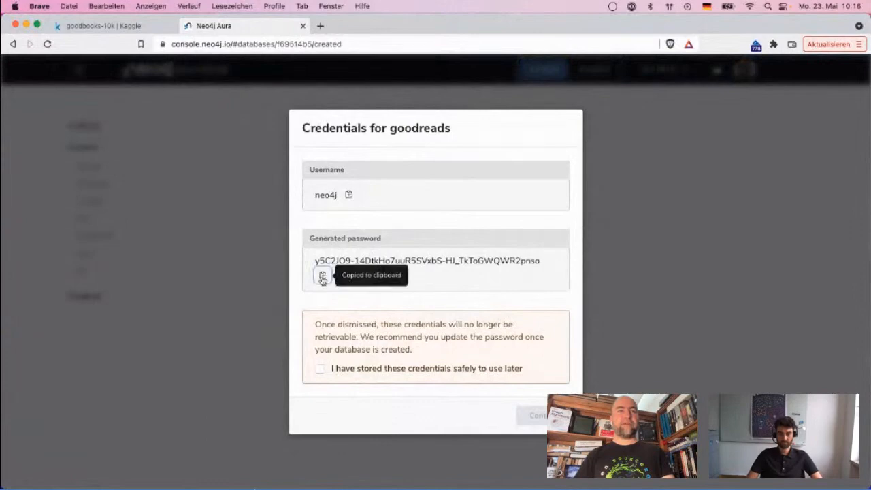
click(321, 369)
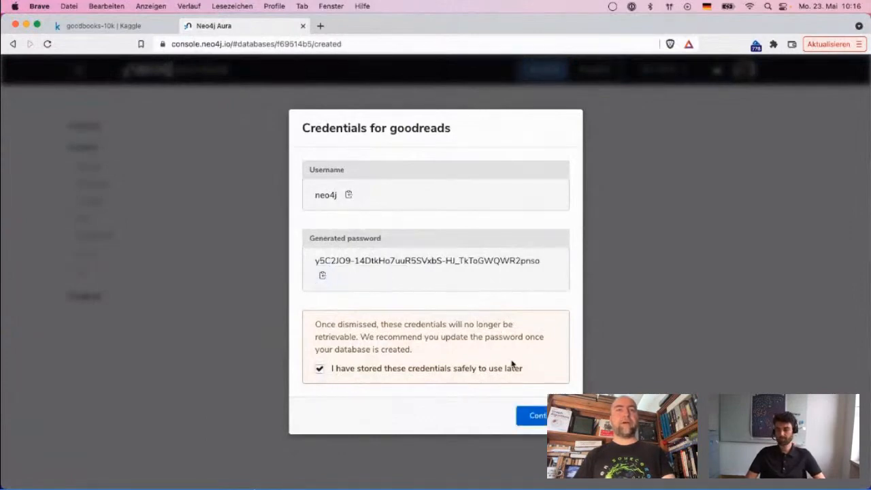
click(537, 416)
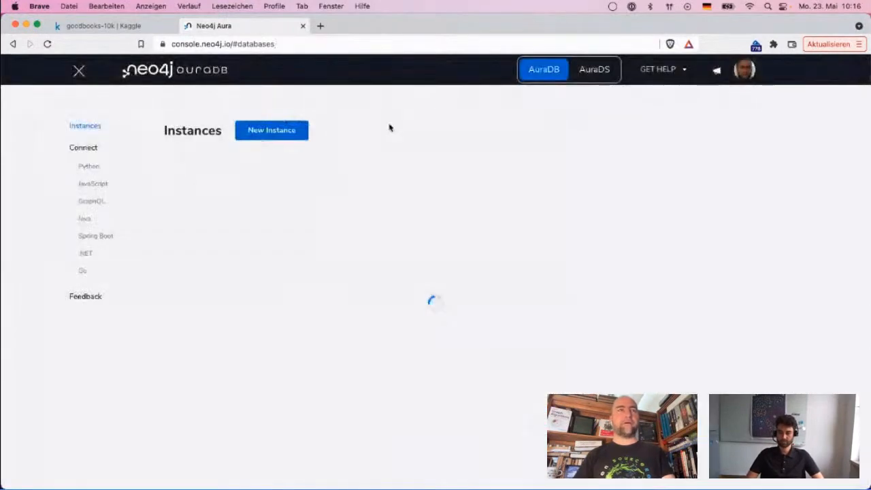
- View the goodreads instance's details and check the downloaded dataset files listed in the Terminal
click(202, 273)
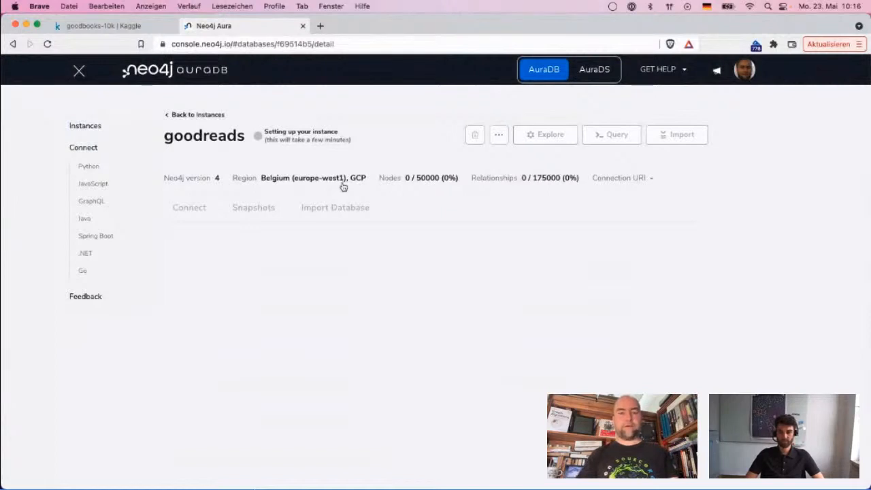
key(super+Tab)
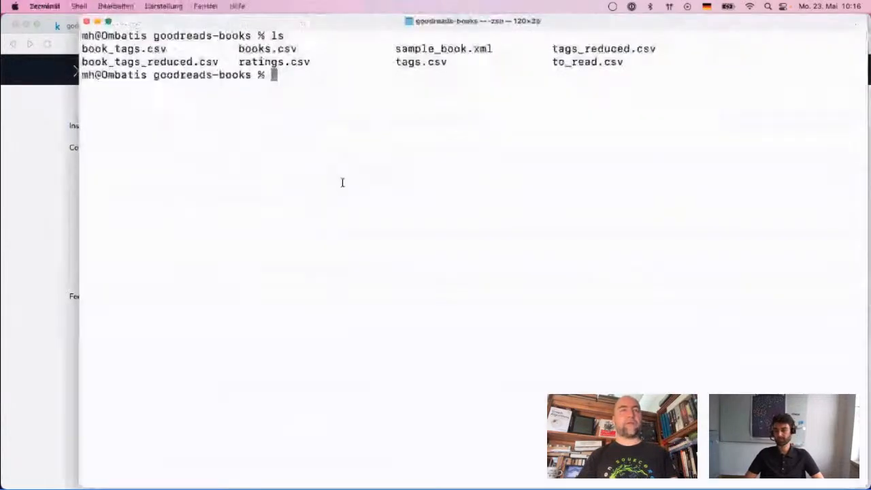
key(super+Tab)
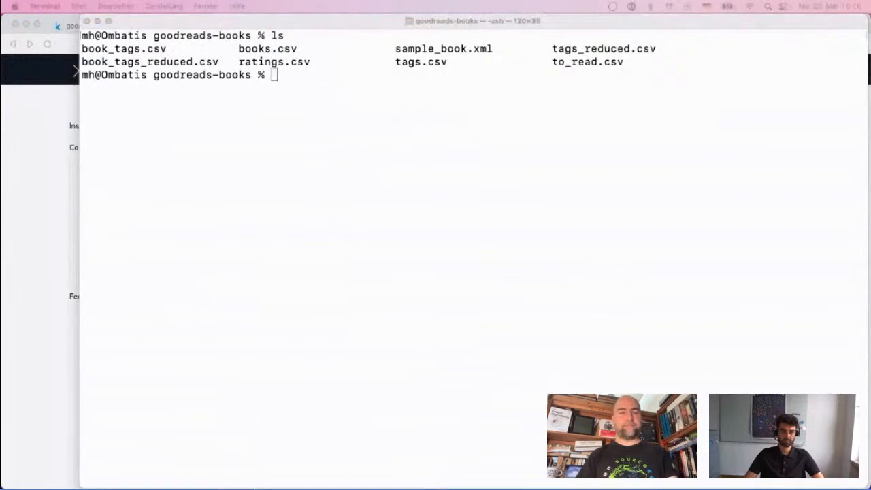
click(6, 335)
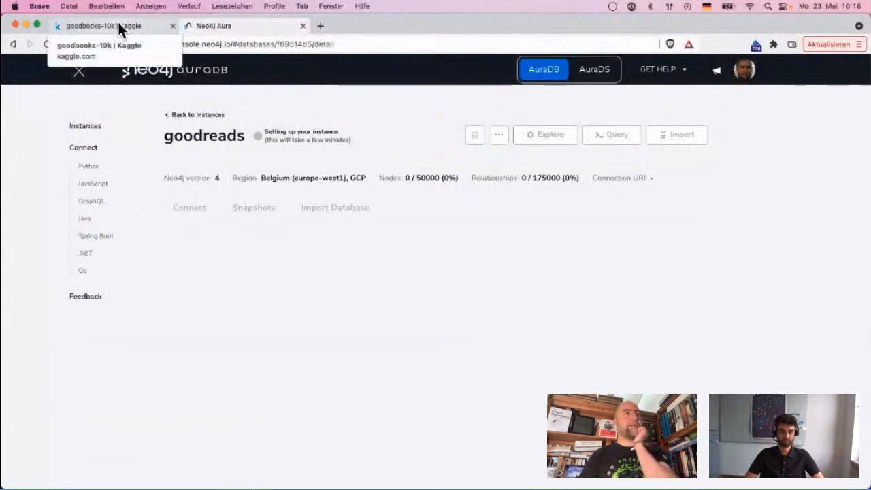
- Examine the columns of books.csv in the goodbooks-10k dataset on Kaggle
click(137, 28)
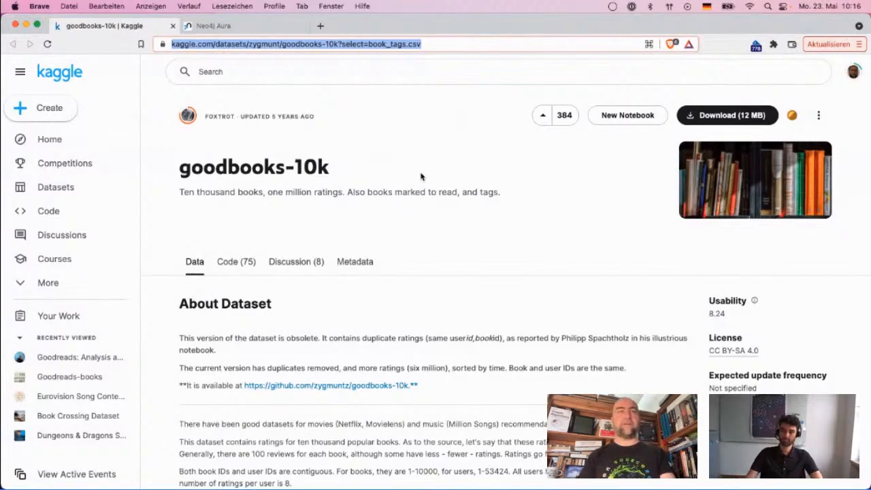
scroll(420, 177, down, 5)
scroll(420, 177, down, 10)
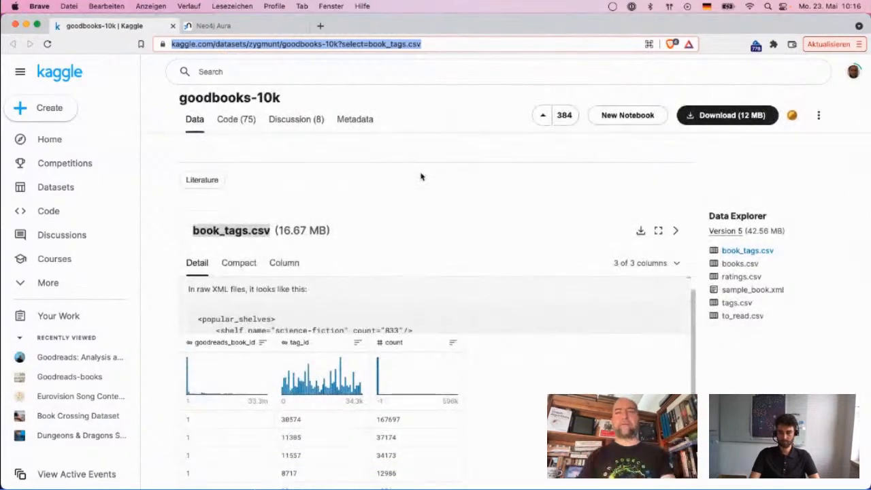
click(749, 266)
scroll(544, 280, down, 3)
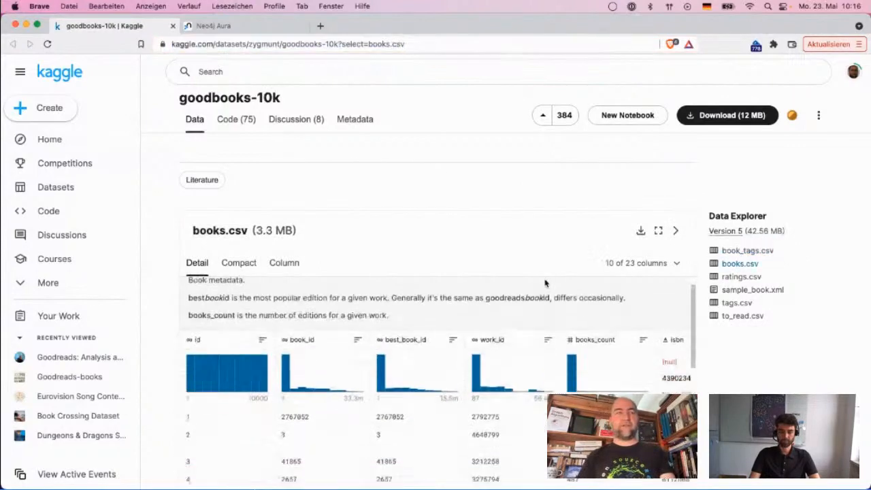
scroll(544, 283, up, 1)
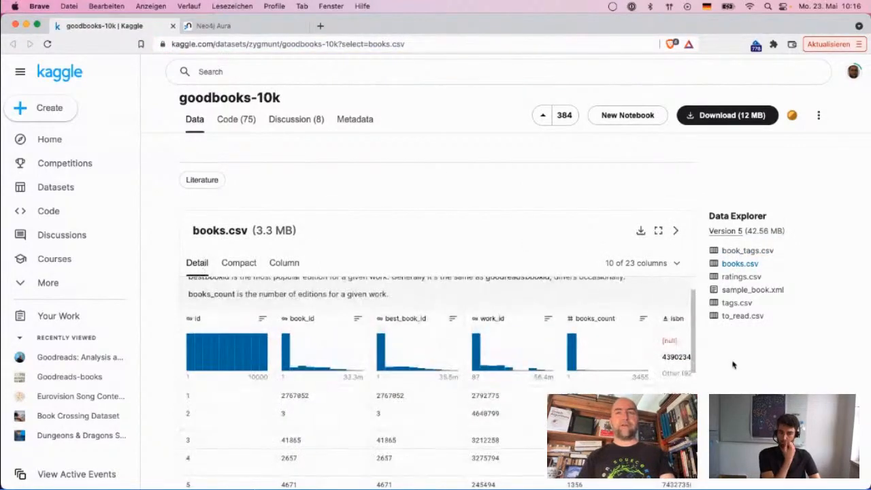
- Review the books.csv preview from the ID columns across to the ISBN, authors, publication year and original title columns
scroll(732, 368, down, 1)
mouse_move(217, 325)
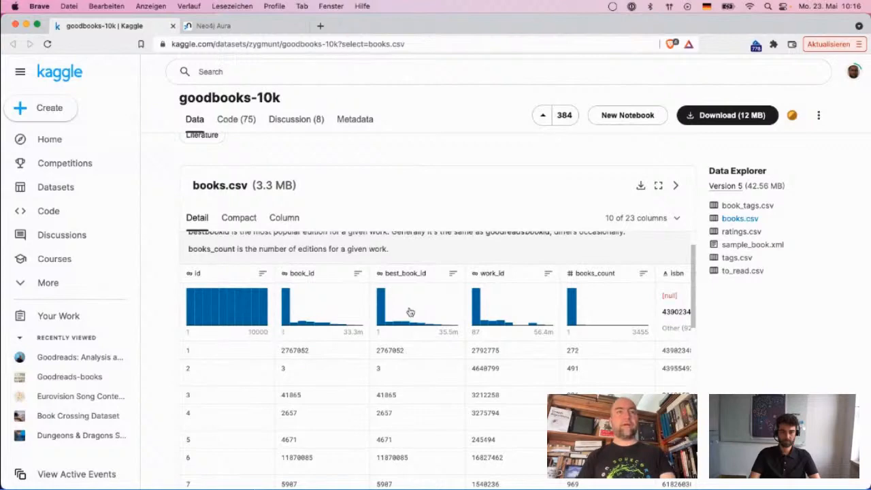
scroll(531, 317, right, 5)
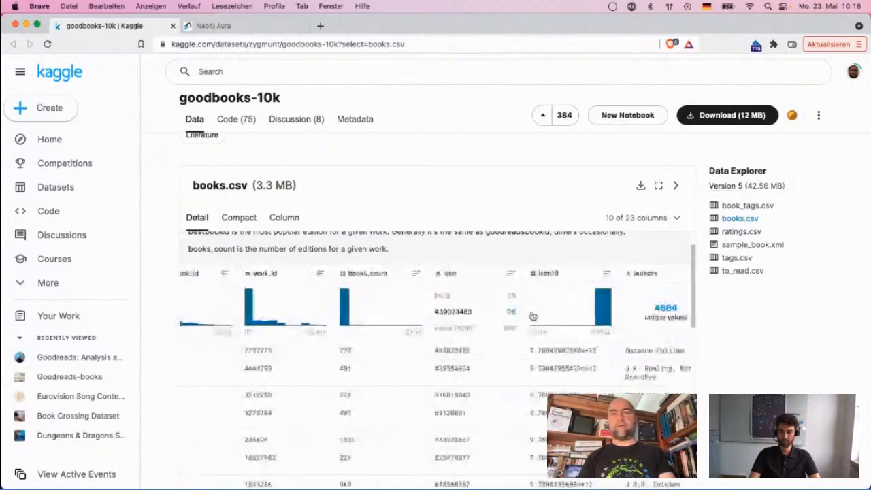
scroll(532, 315, right, 3)
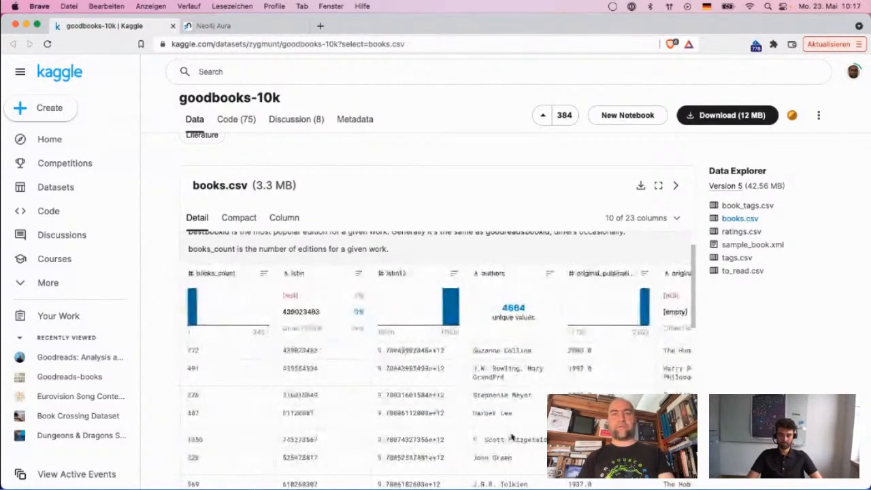
scroll(536, 420, right, 2)
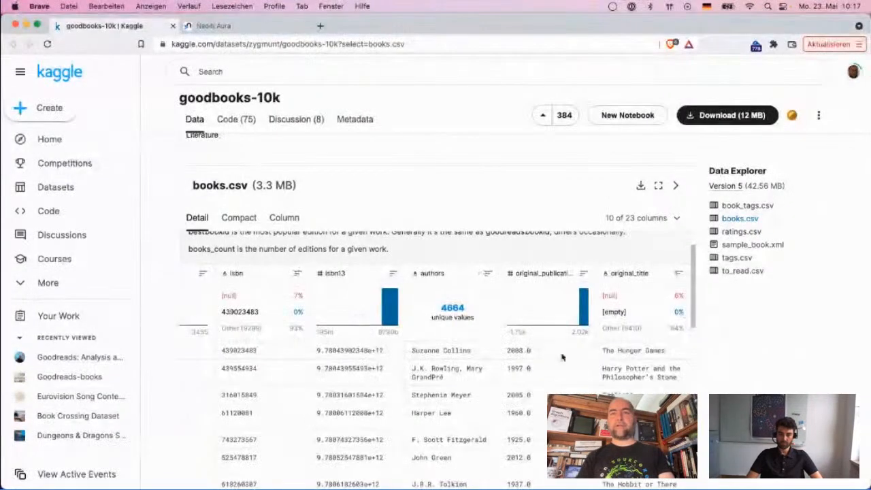
scroll(371, 363, left, 5)
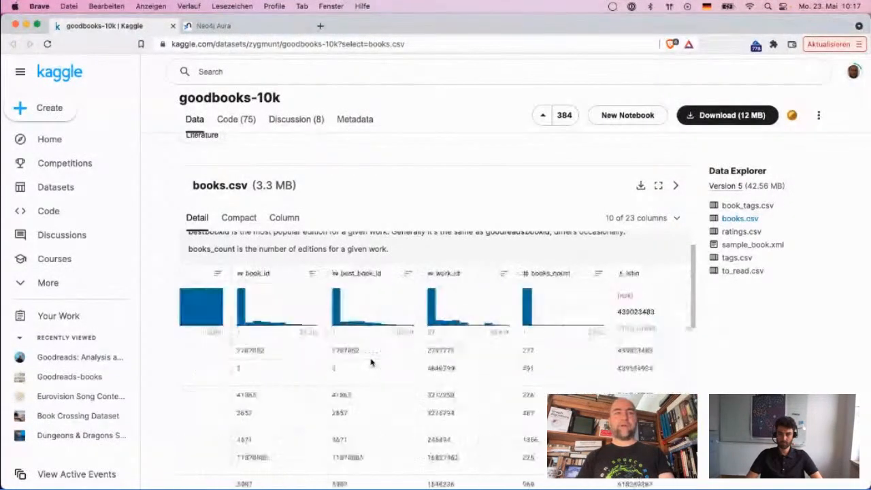
scroll(371, 363, left, 3)
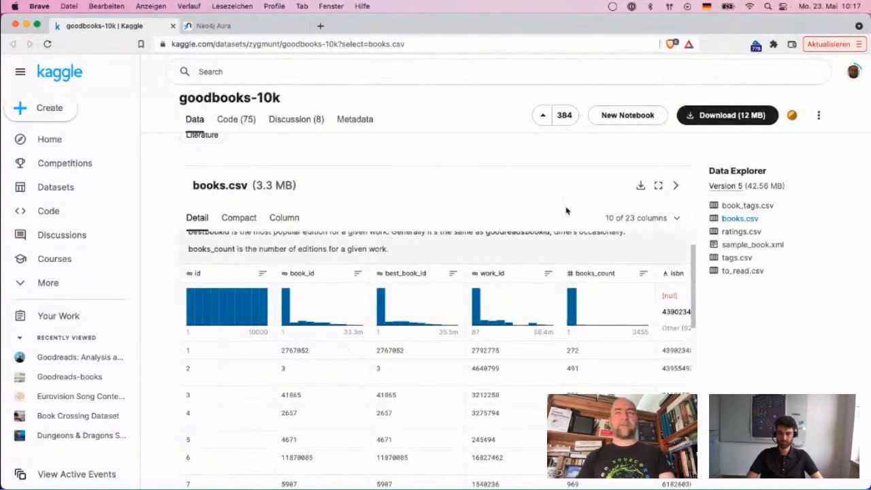
- Open the ratings.csv preview and examine its book_id, user_id and rating columns, highlighting the upper end of the user_id range
click(745, 232)
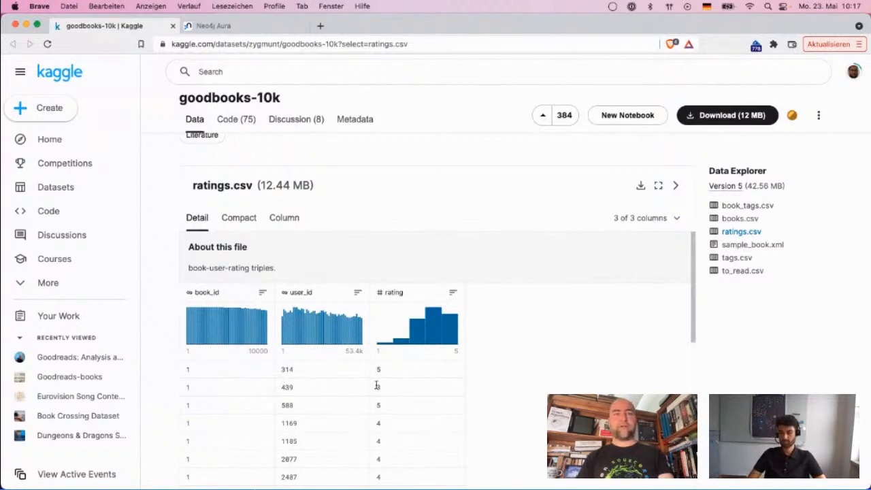
scroll(387, 425, down, 5)
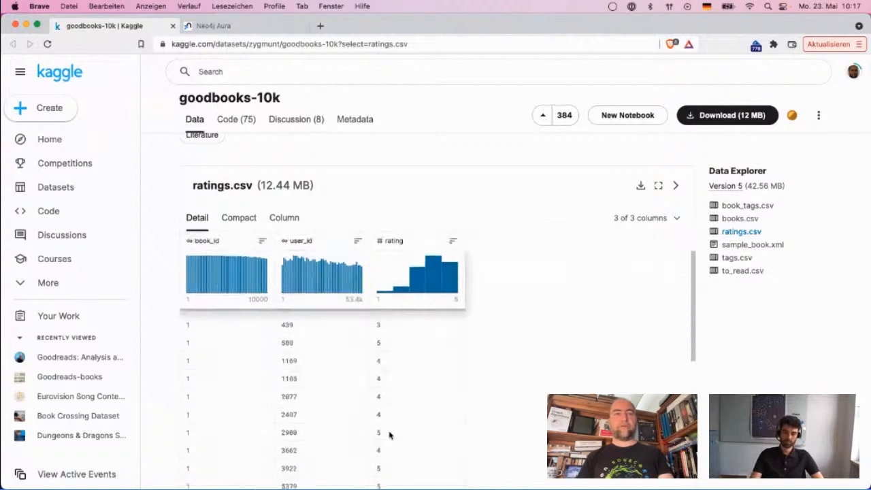
scroll(388, 431, up, 5)
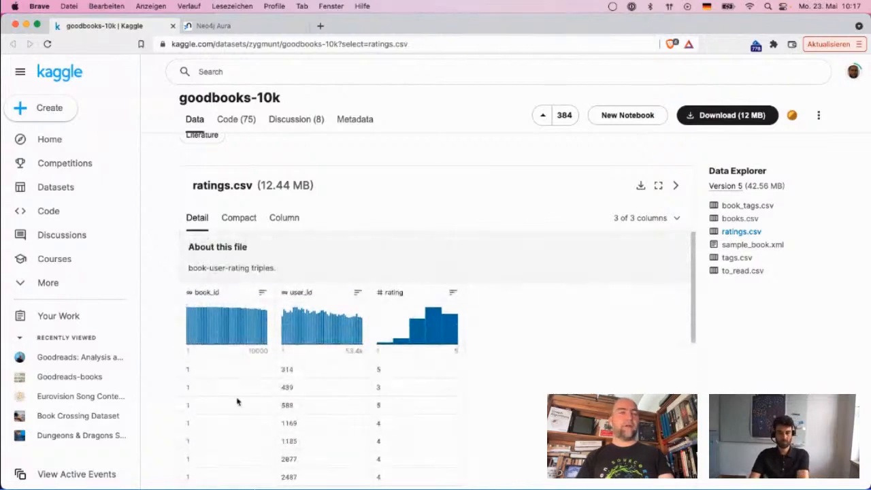
drag(343, 358, 368, 359)
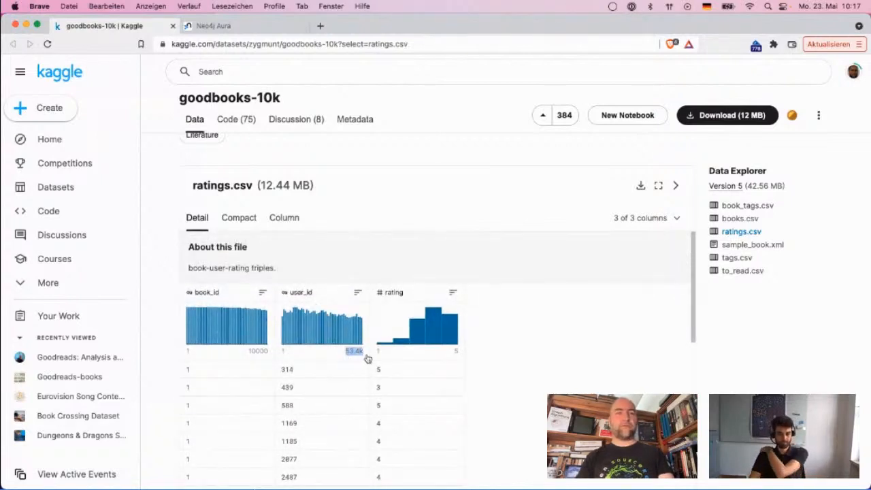
- Open the to_read.csv preview and examine its user_id and book_id columns, highlighting the upper end of the user_id range
click(751, 272)
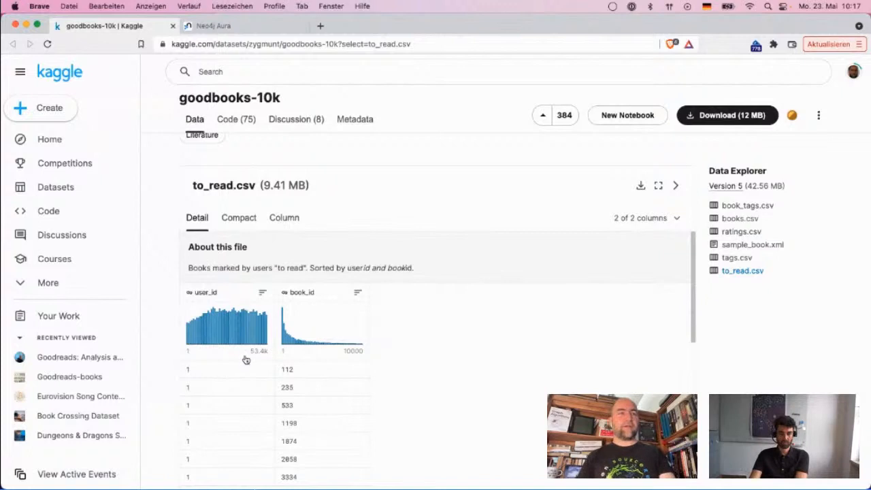
drag(251, 357, 272, 356)
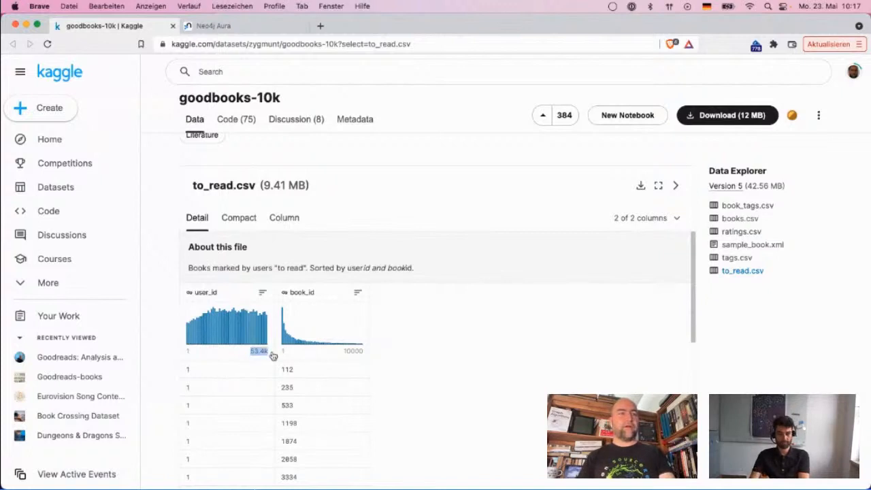
click(271, 356)
drag(271, 357, 246, 359)
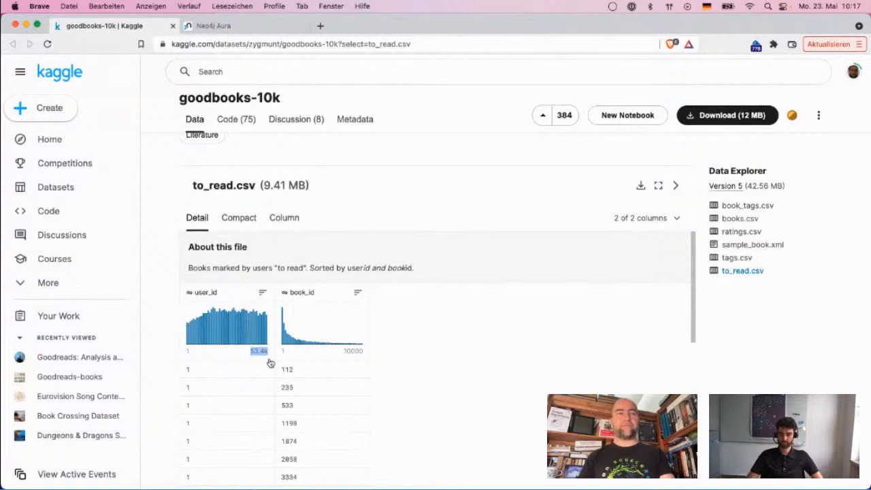
click(271, 356)
drag(271, 356, 243, 354)
click(243, 356)
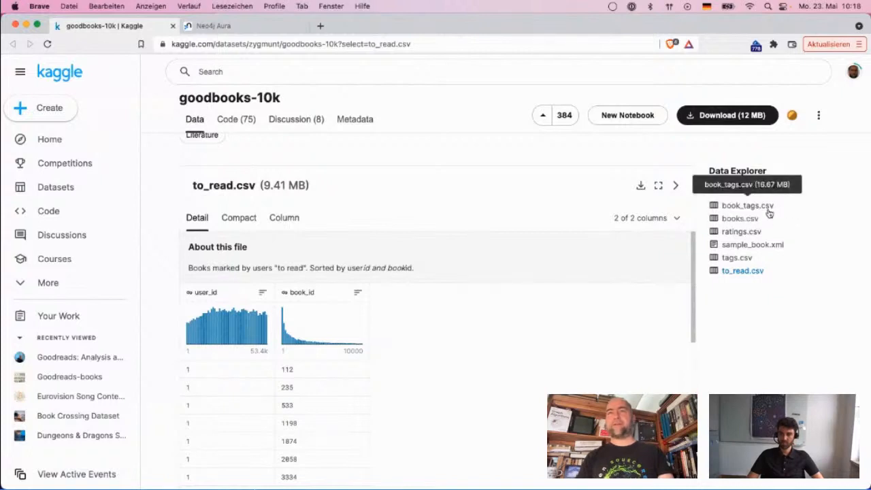
- Open the book_tags.csv preview and inspect its book, tag and count columns, highlighting the upper end of the count range
click(768, 208)
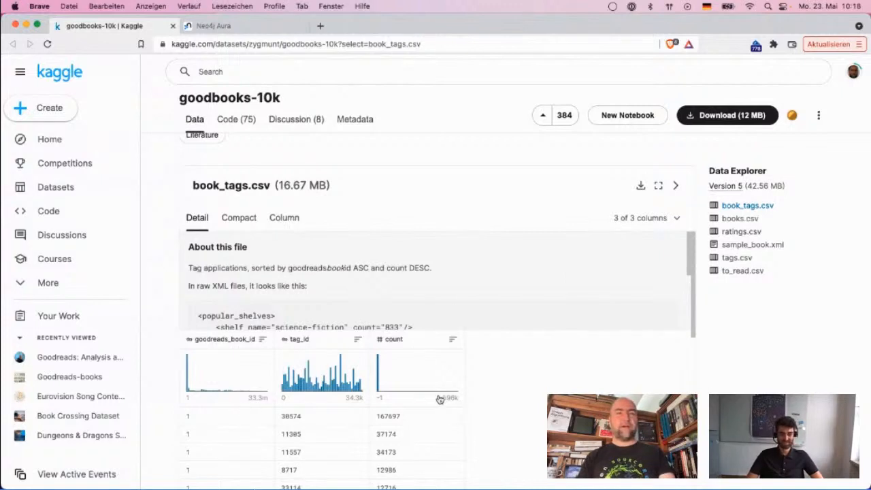
drag(443, 399, 462, 400)
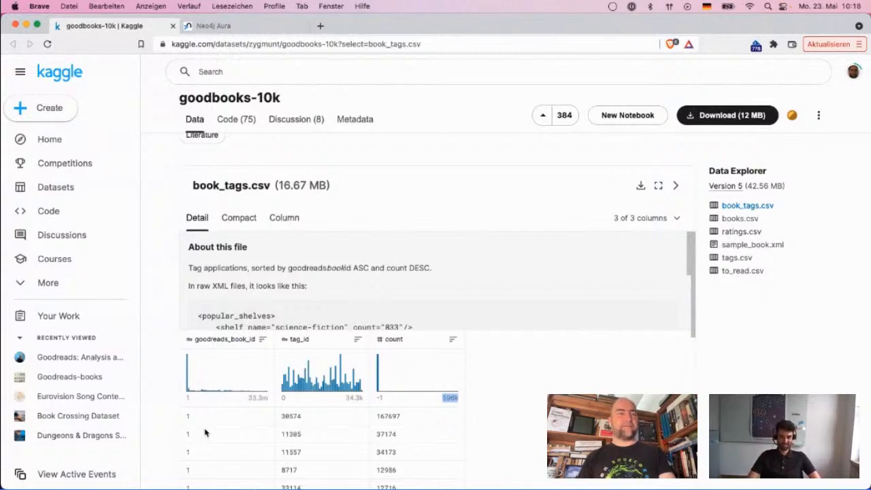
scroll(405, 428, down, 3)
scroll(422, 340, up, 2)
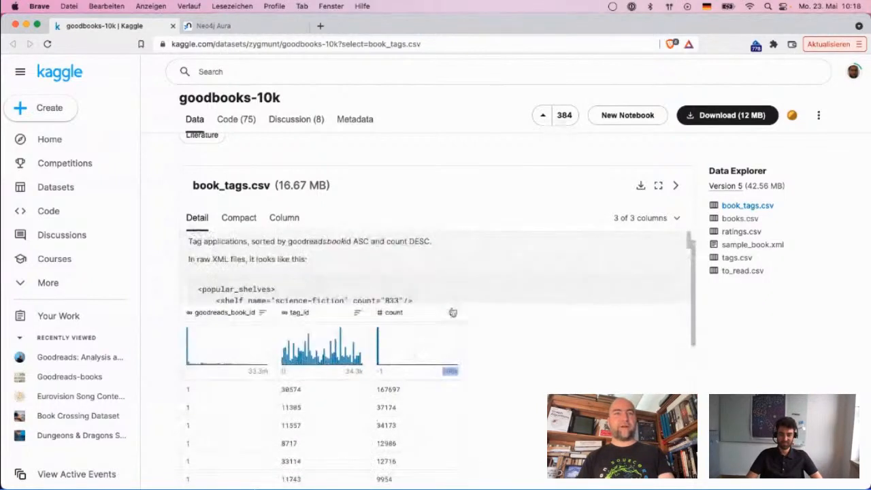
- Sort the book_tags.csv preview by the count column in ascending order
click(452, 313)
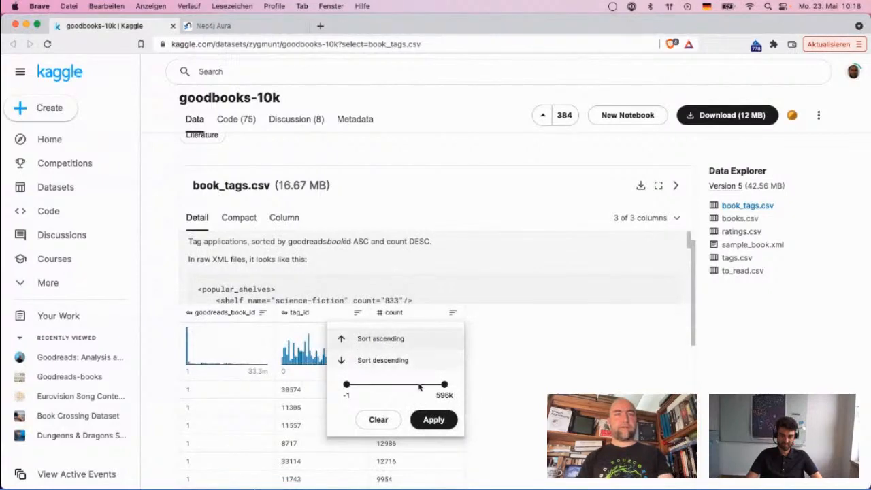
click(433, 420)
scroll(441, 428, down, 5)
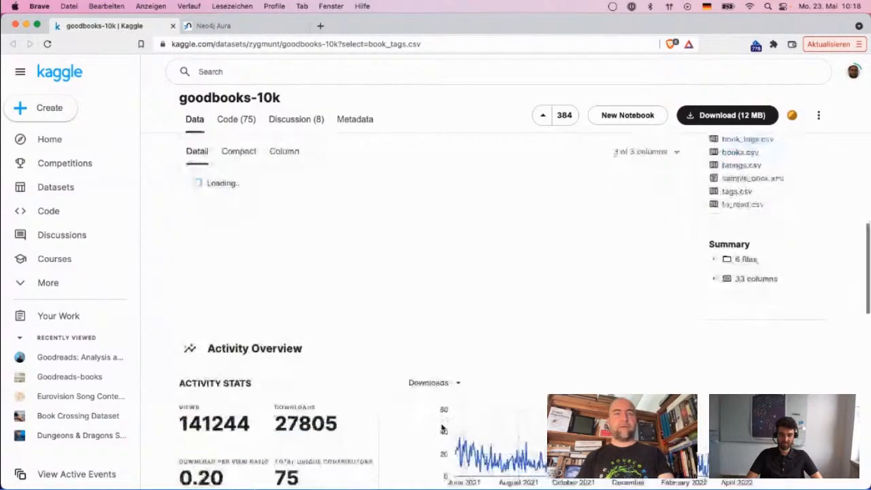
scroll(441, 424, up, 6)
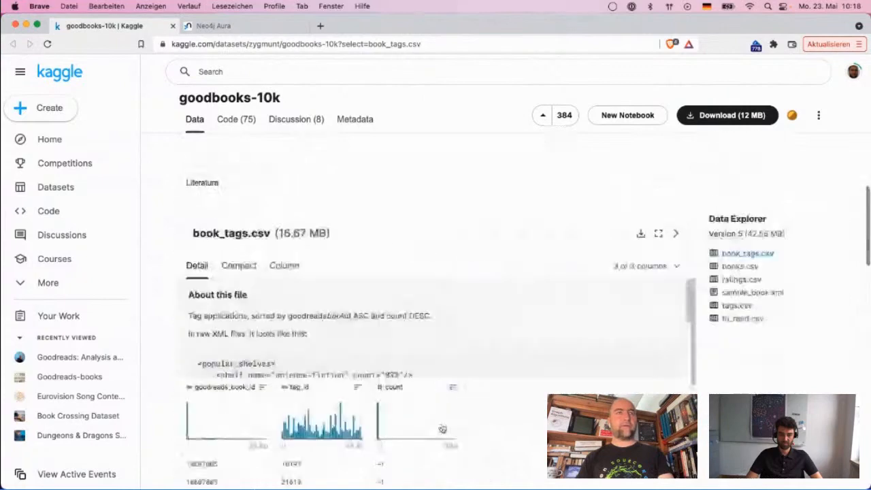
scroll(443, 424, down, 3)
scroll(512, 461, down, 3)
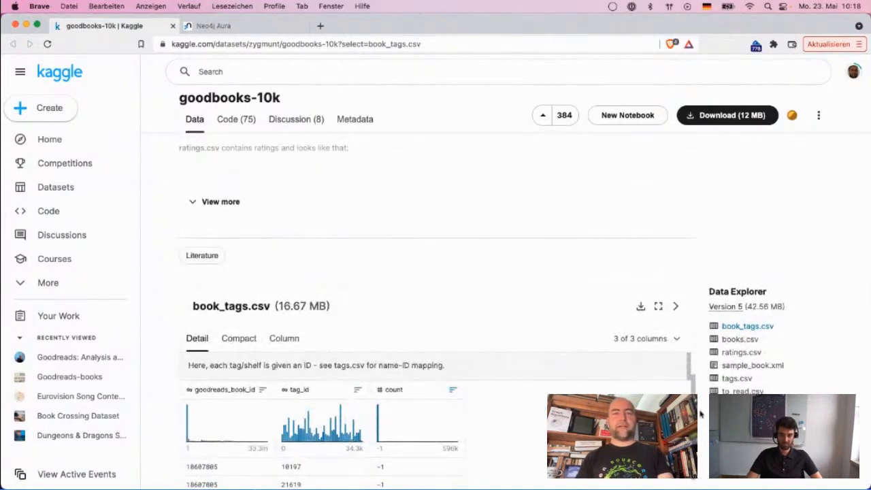
- Examine the sorted book_tags.csv rows, checking how goodreads_book_id, tag_id and count relate for the lowest counts
scroll(408, 415, down, 3)
scroll(386, 405, down, 10)
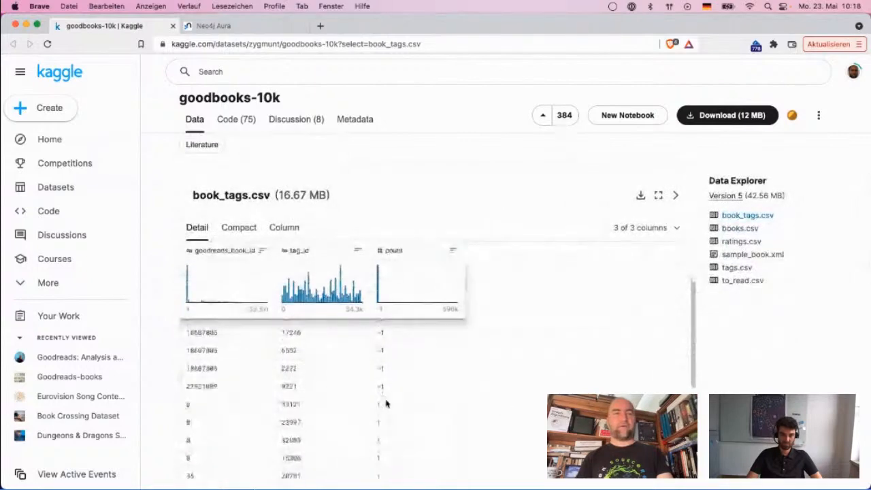
scroll(386, 405, up, 8)
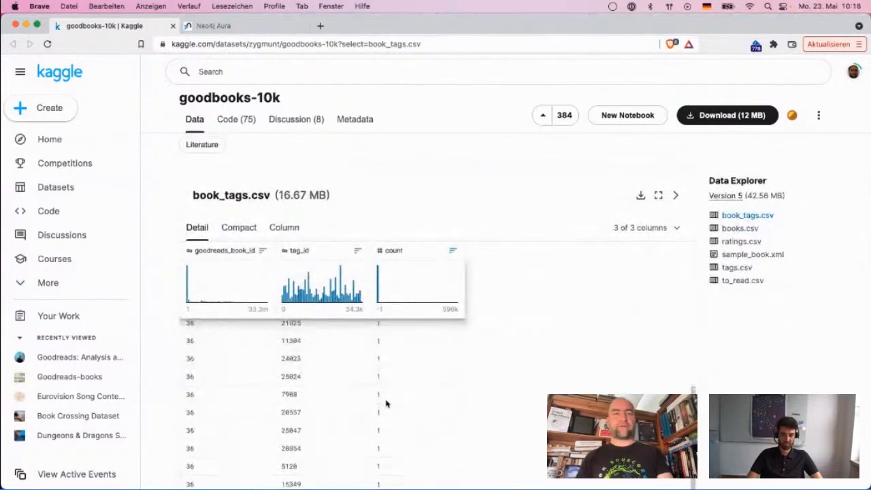
scroll(386, 405, up, 4)
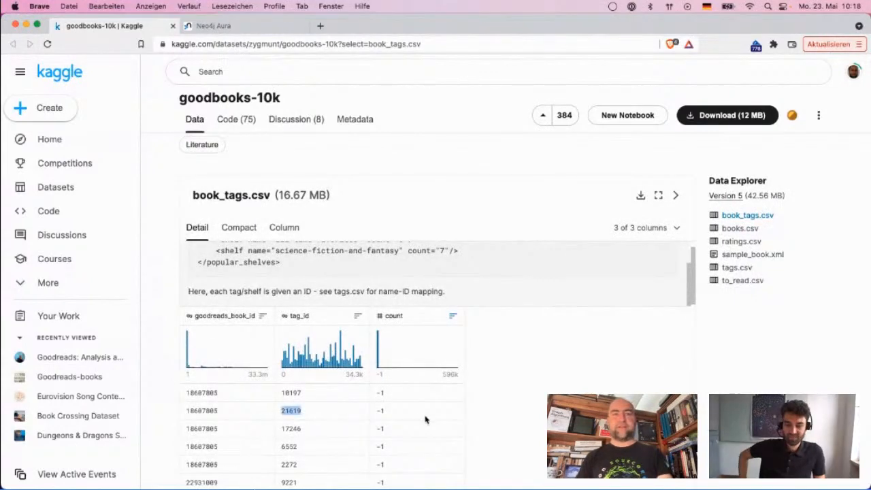
scroll(422, 423, down, 3)
scroll(422, 423, down, 10)
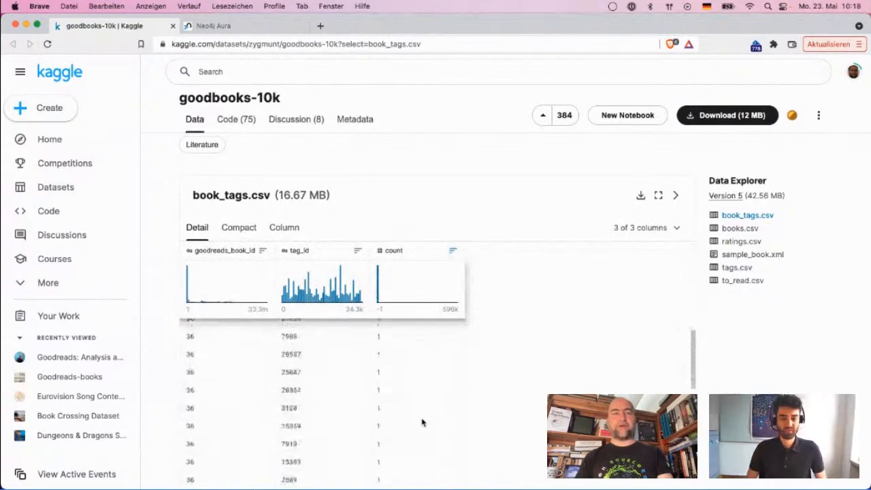
scroll(444, 410, down, 5)
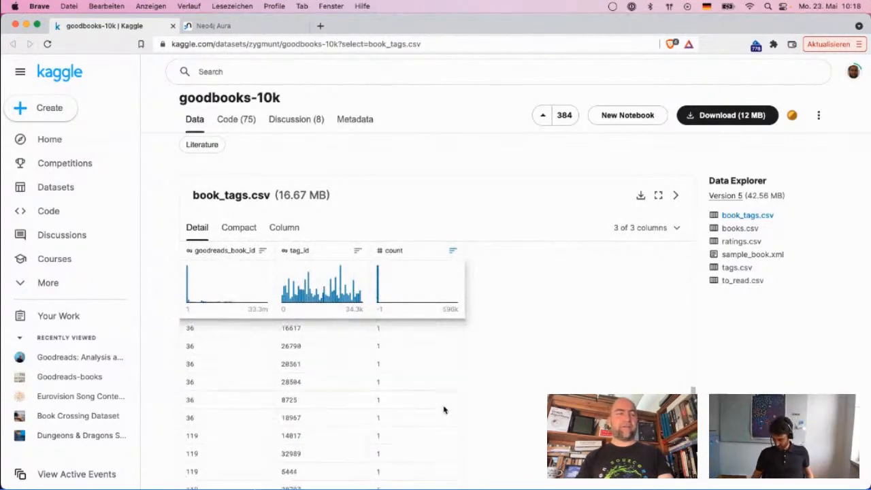
scroll(517, 393, down, 2)
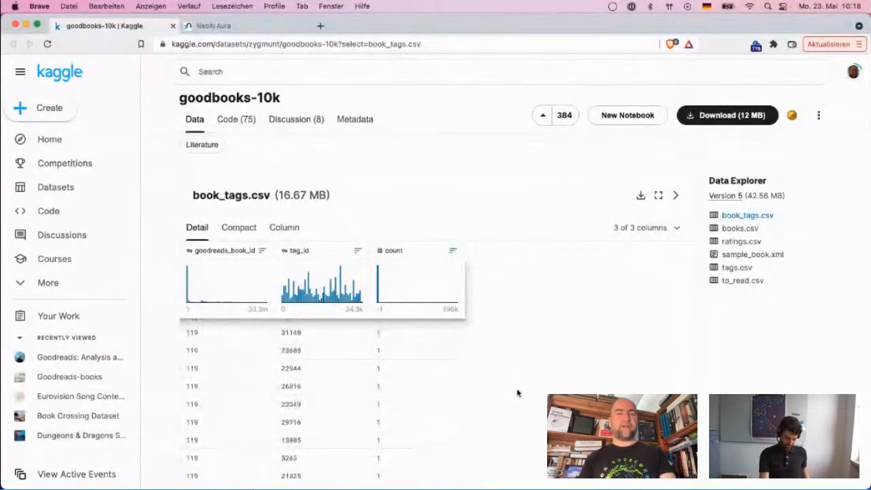
scroll(517, 393, up, 2)
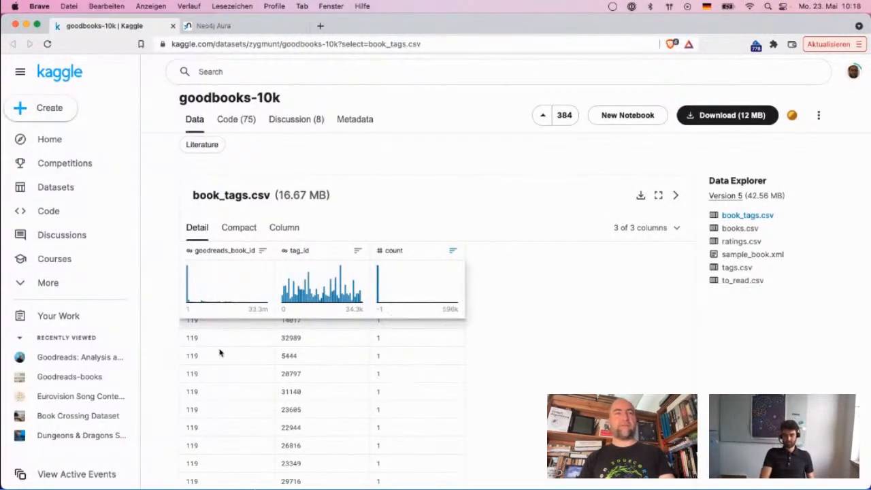
scroll(282, 370, up, 10)
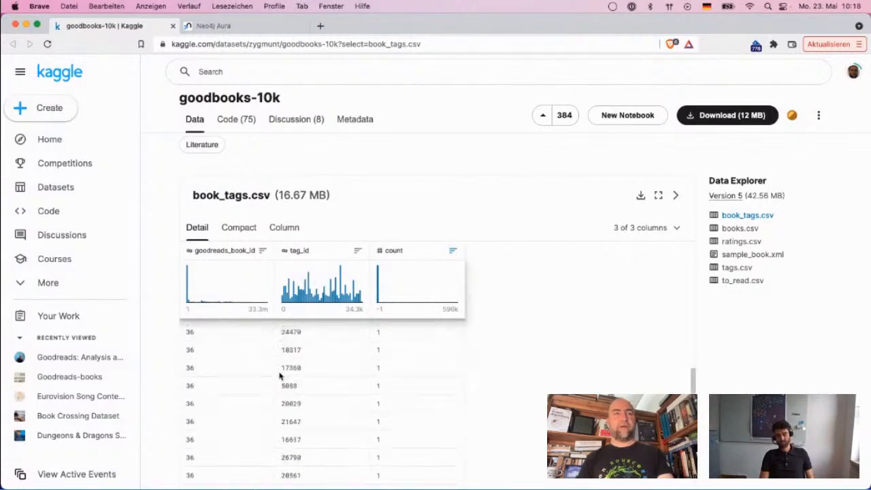
scroll(373, 347, up, 5)
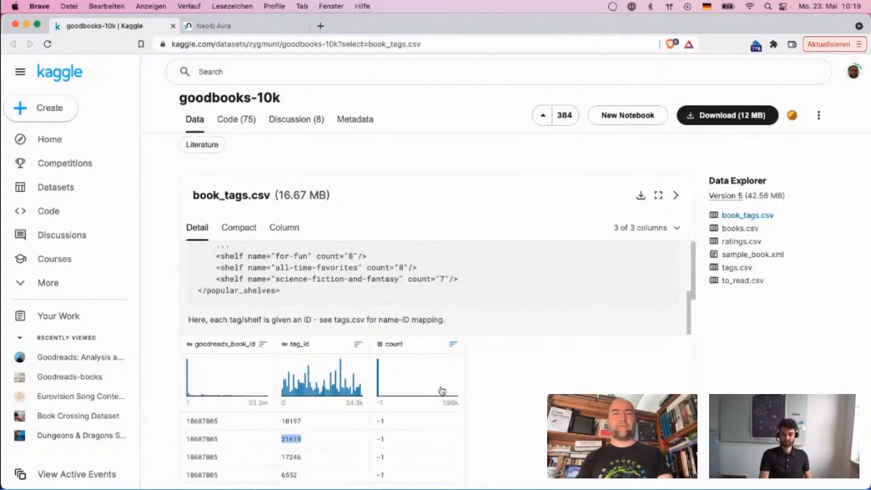
- Open the tags.csv preview, highlight the number of unique tag names, and browse the tag_id to tag_name mappings
click(733, 270)
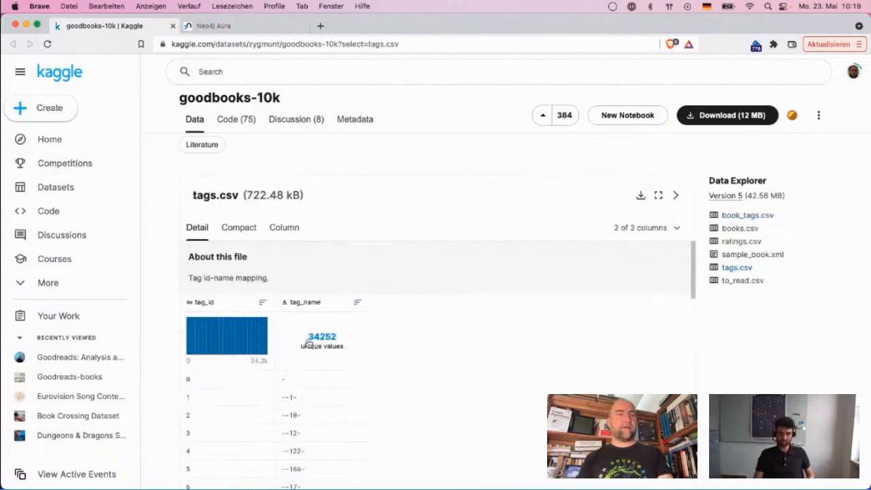
drag(307, 336, 340, 344)
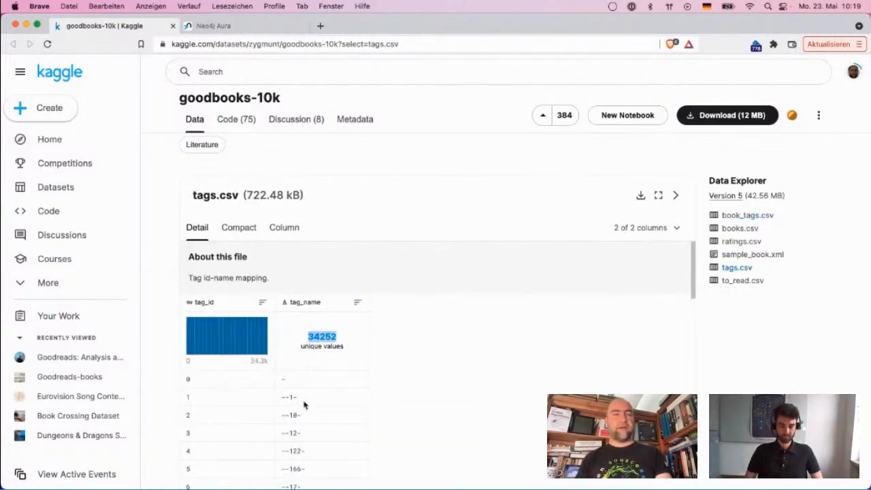
scroll(304, 409, down, 1)
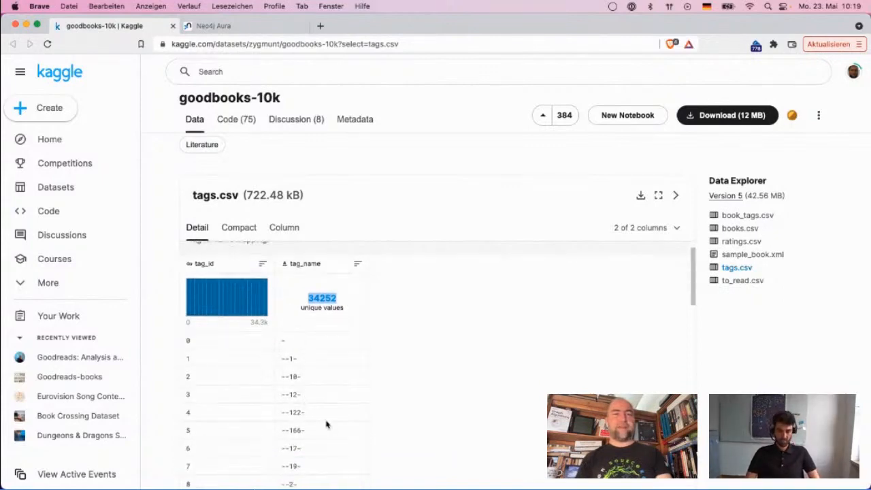
scroll(326, 425, down, 5)
scroll(326, 425, down, 3)
scroll(326, 425, down, 2)
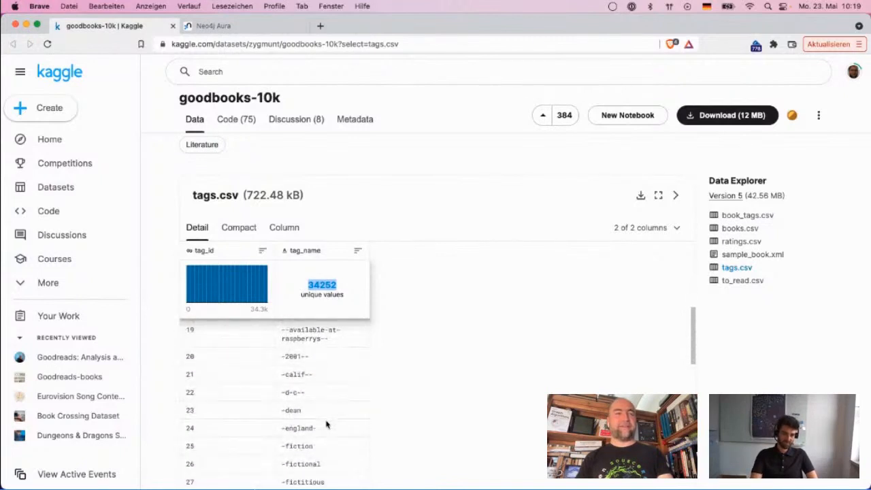
scroll(326, 425, up, 9)
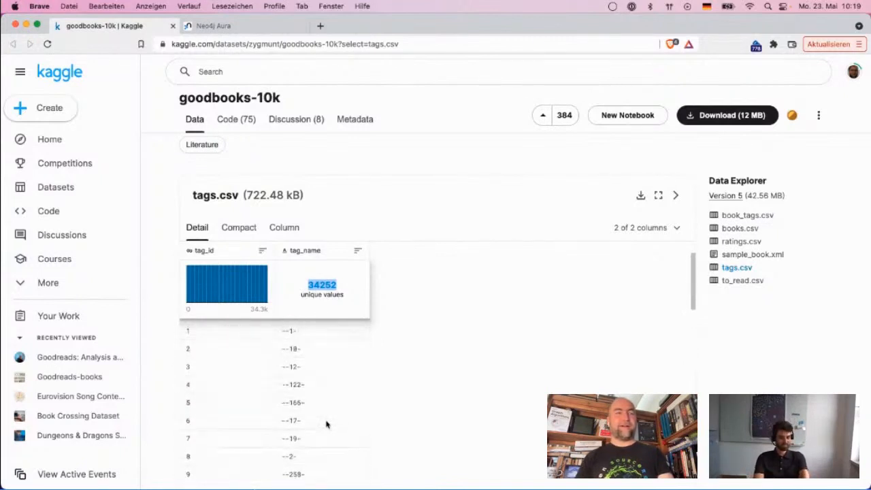
- Return to the start of the tags.csv preview and highlight its unique tag name count
scroll(326, 424, up, 3)
drag(345, 344, 299, 345)
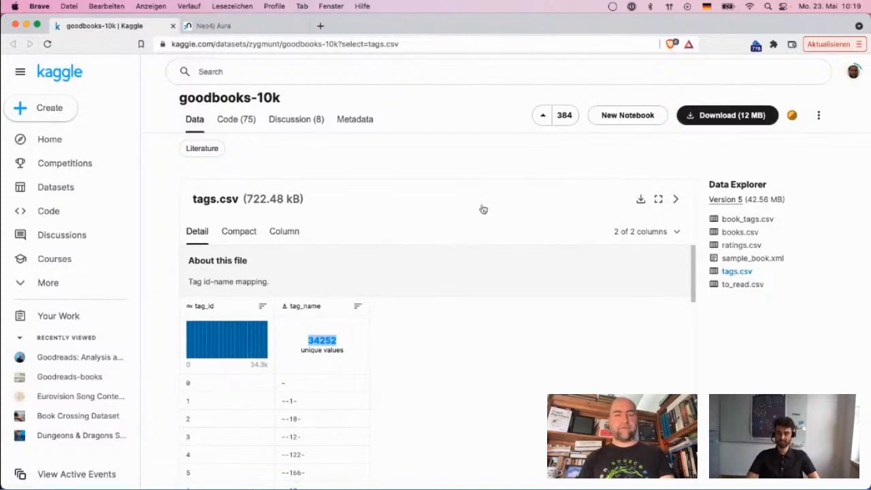
- Switch to Finder, preview books.csv from the goodreads-books folder, close the preview and move the folder window out of the way
key(super+Tab)
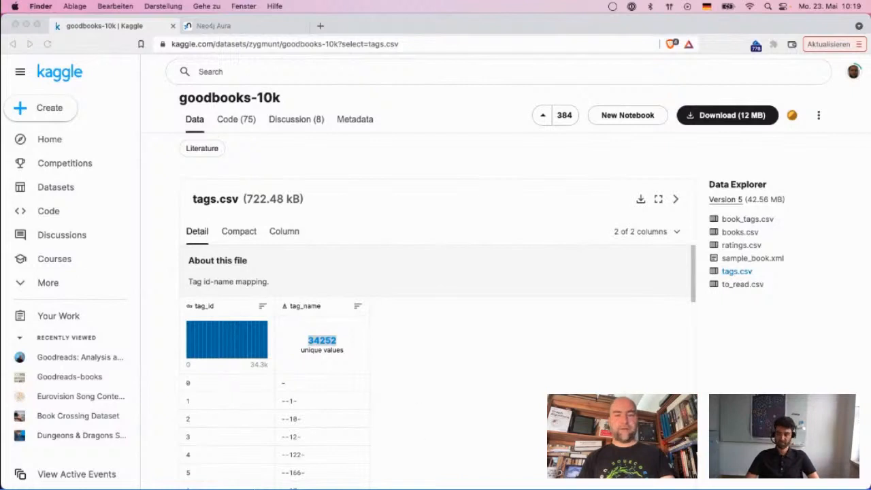
drag(496, 487, 426, 141)
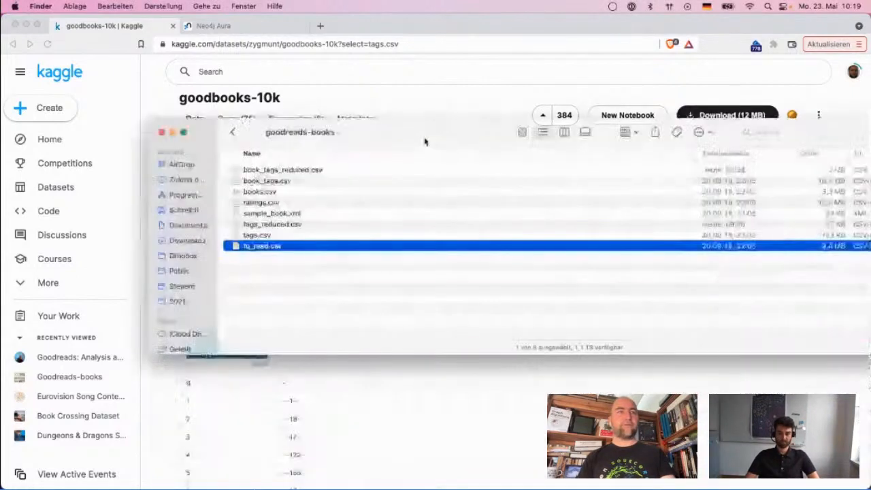
click(288, 235)
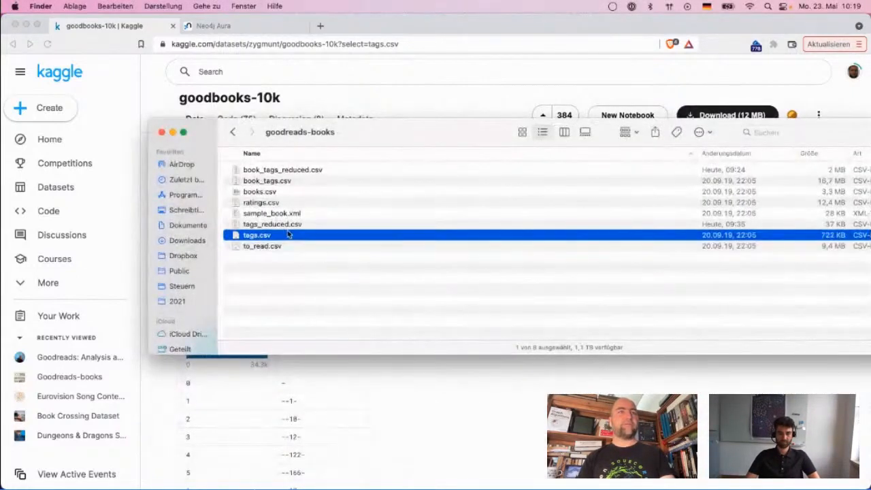
key(Up)
key(Up)
key(Up)
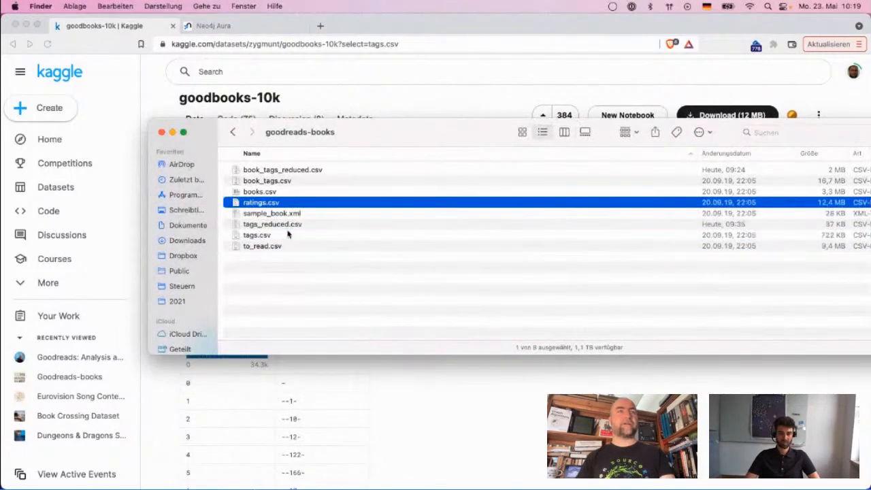
key(Up)
key(space)
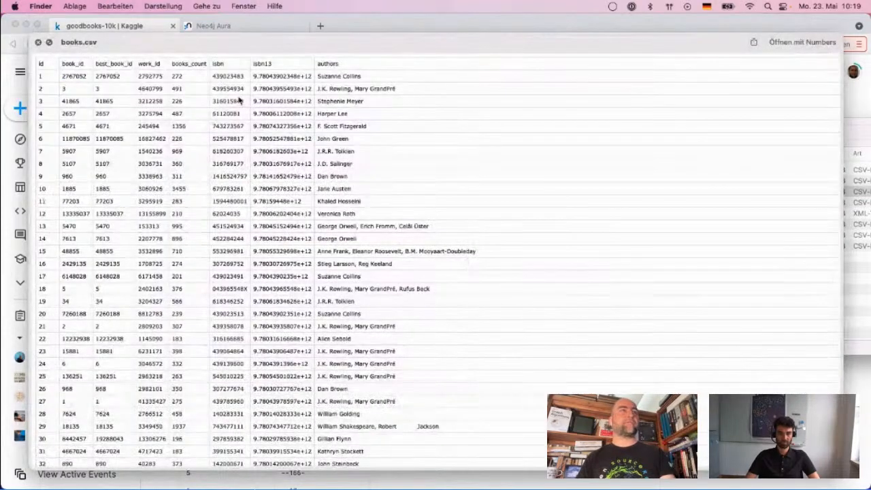
key(space)
drag(356, 132, 356, 285)
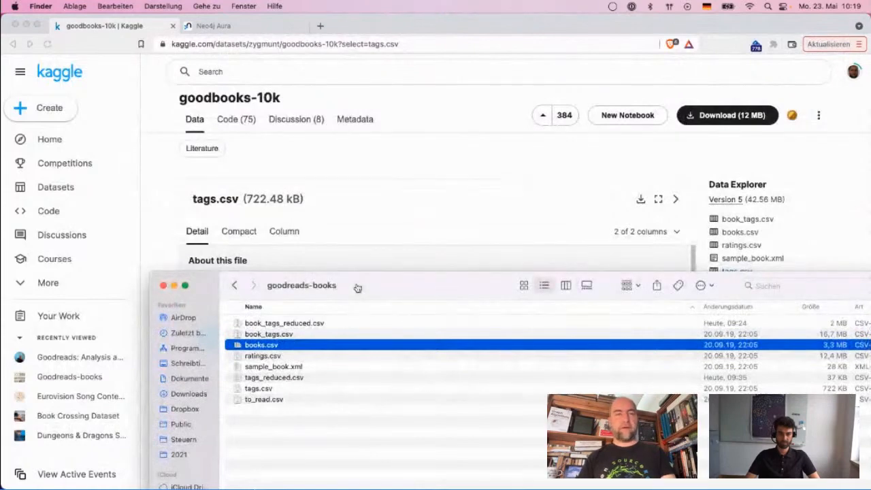
- Switch to Terminal and run xsv stats --cardinality book_tags.csv to profile the file's columns
key(super+Tab)
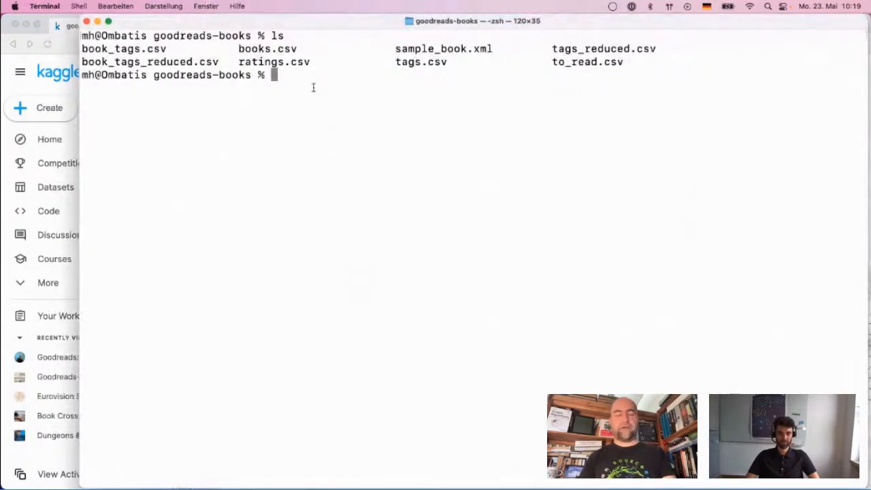
text(xsv )
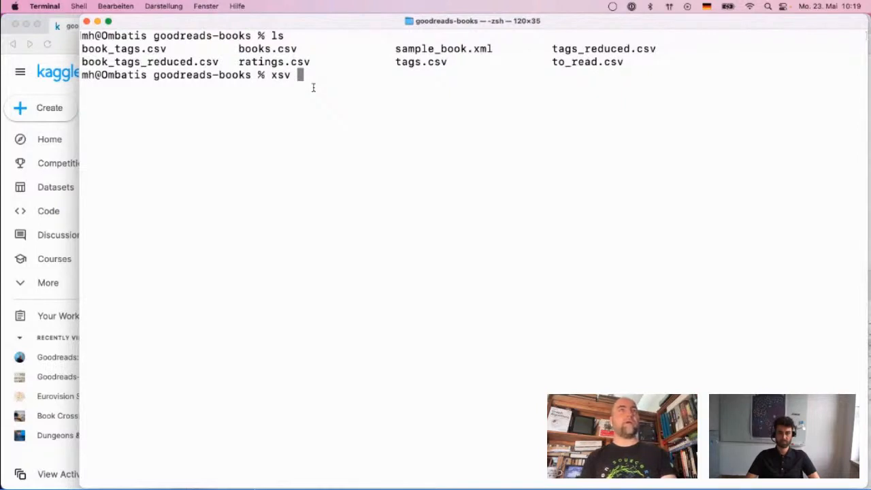
text(stats )
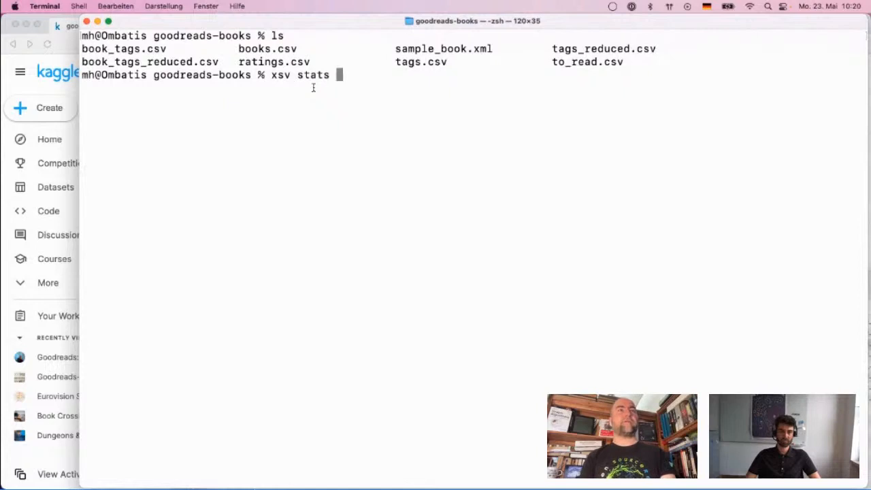
text(tags)
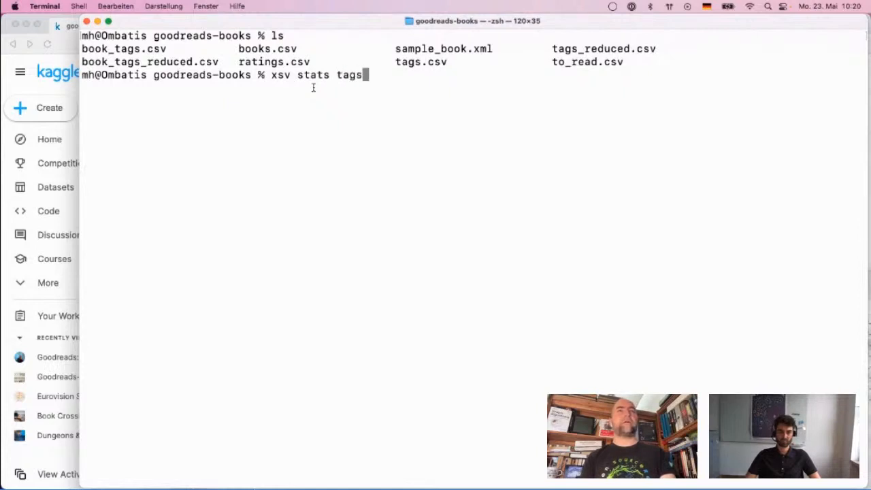
key(BackSpace)
key(BackSpace)
key(BackSpace)
key(BackSpace)
text(book_tags)
key(Tab)
key(Left)
key(Left)
key(Left)
key(Left)
key(Left)
key(Left)
key(Left)
key(Left)
key(Left)
key(Left)
key(Left)
key(Left)
key(Left)
key(Left)
text(--cardinality)
key(Return)
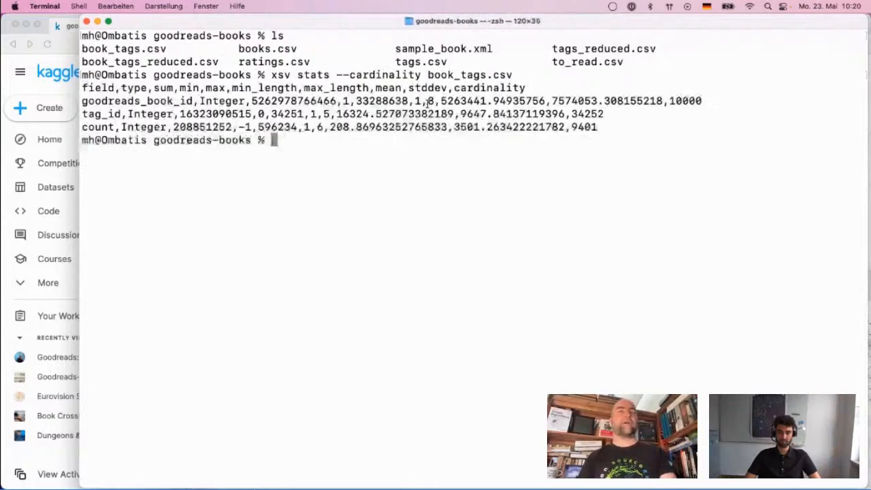
- Examine the book_tags.csv statistics, highlighting the goodreads_book_id field, its type and the cardinality values of the rows
double_click(104, 102)
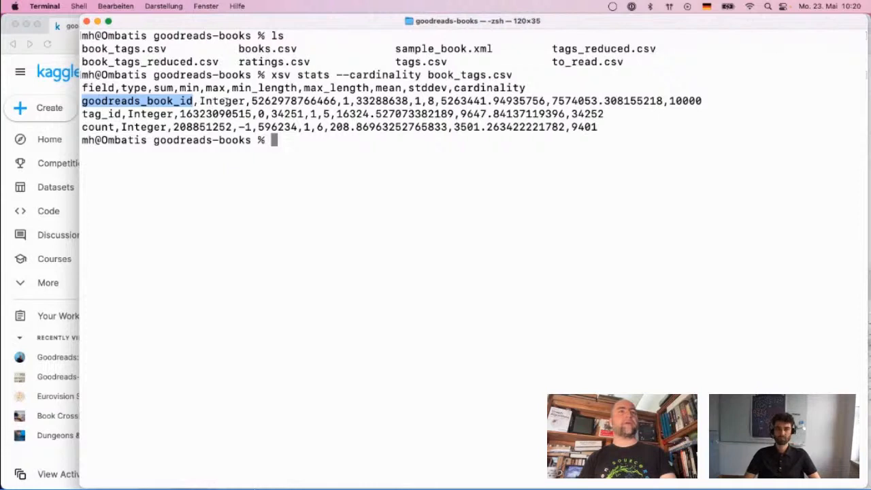
double_click(220, 102)
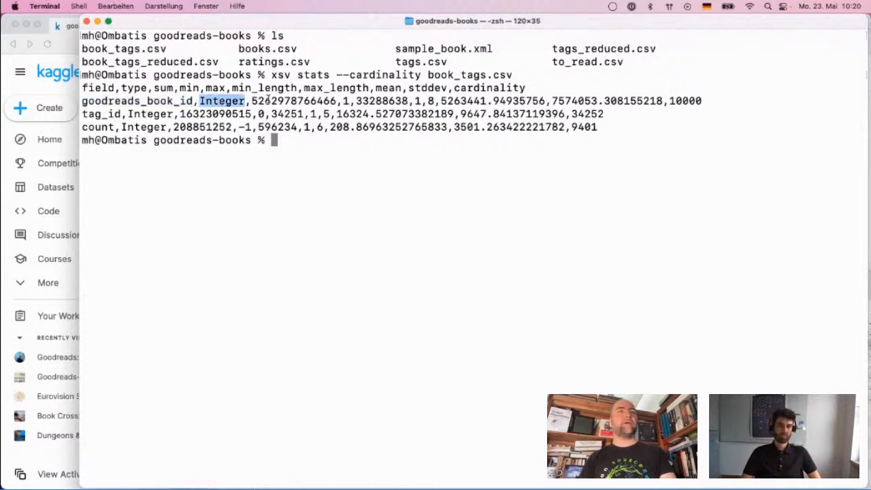
double_click(269, 101)
click(310, 96)
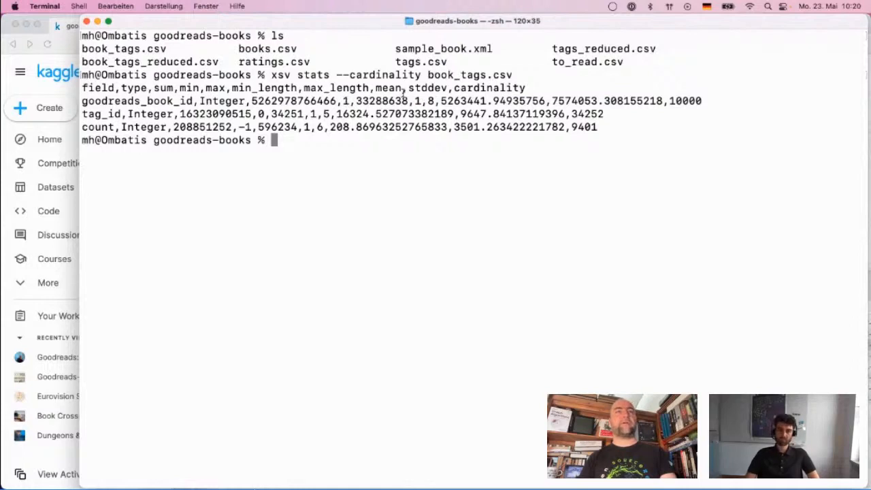
double_click(481, 88)
double_click(680, 102)
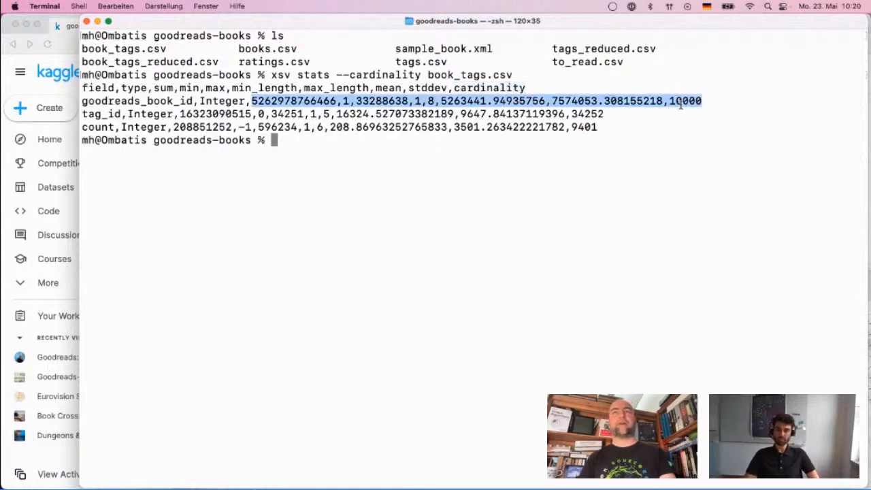
double_click(592, 127)
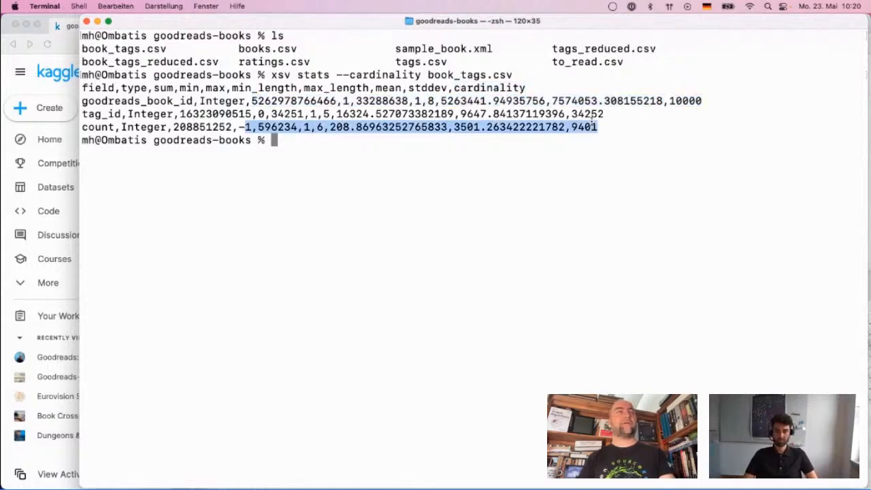
click(590, 116)
drag(573, 114, 604, 115)
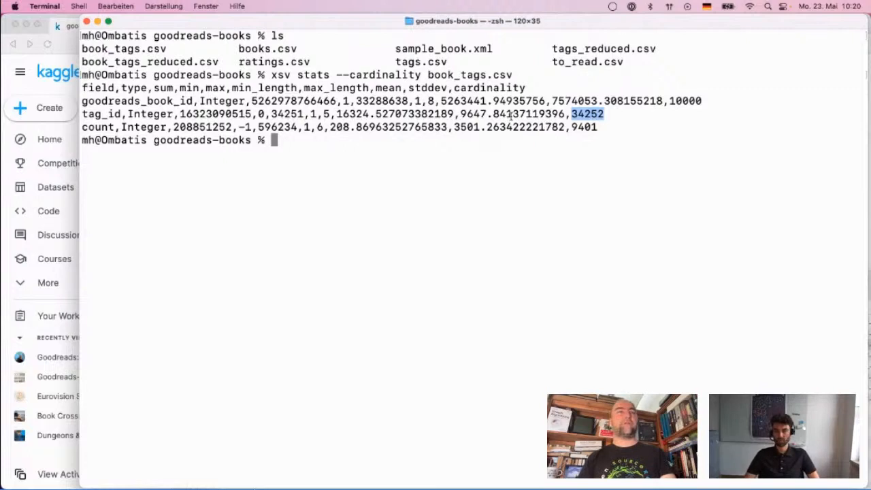
- Rerun the book_tags.csv cardinality statistics piped through xsv table and reposition the Terminal window
key(Up)
alt+click(424, 141)
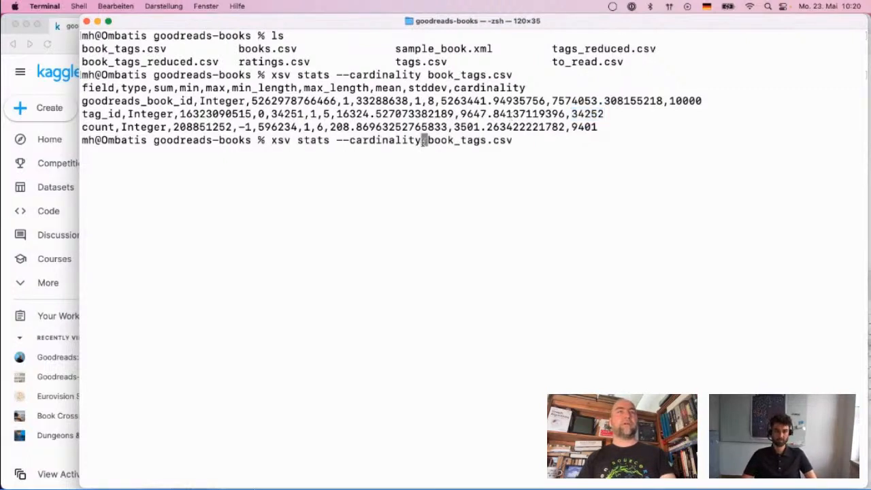
key(Right)
key(Right)
key(Right)
key(Right)
key(Right)
key(Right)
key(Right)
key(Right)
key(Right)
key(Right)
key(Right)
key(Right)
key(Right)
key(Right)
text(| )
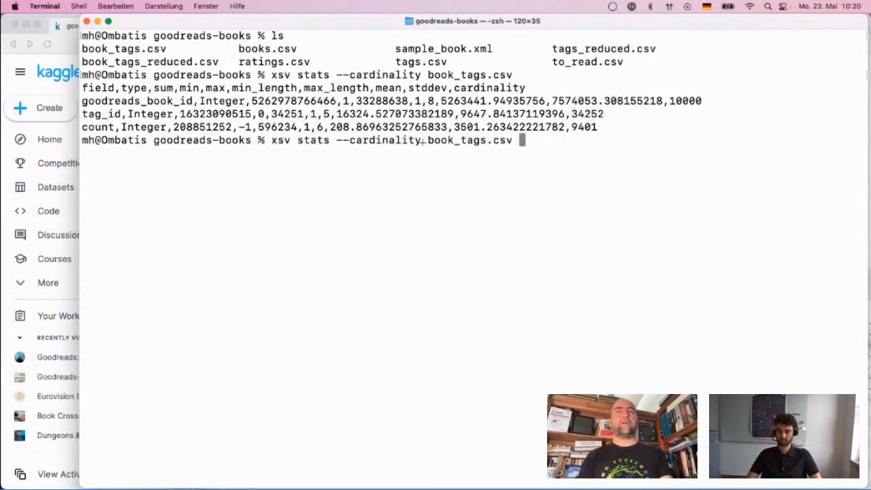
text(xsv t)
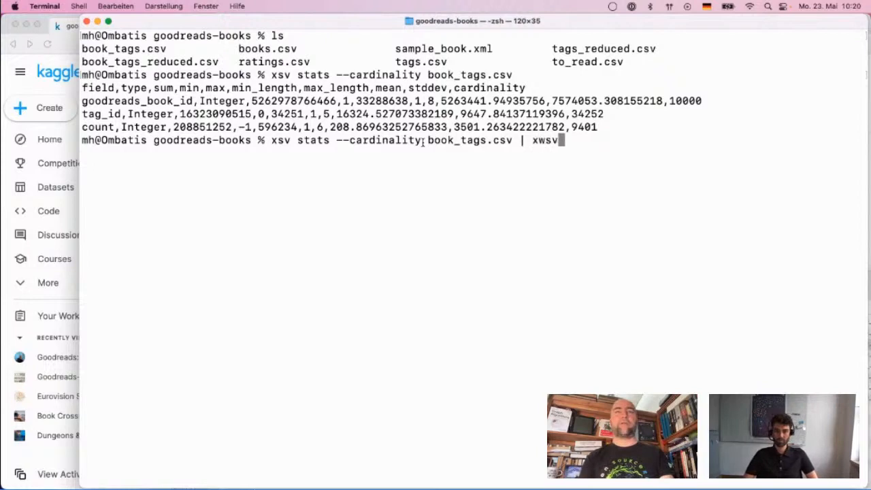
text(able)
key(Return)
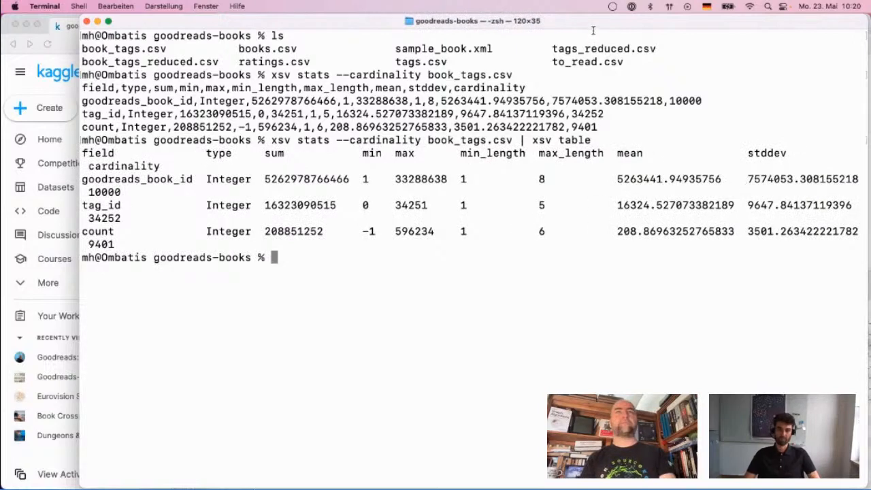
drag(592, 23, 514, 18)
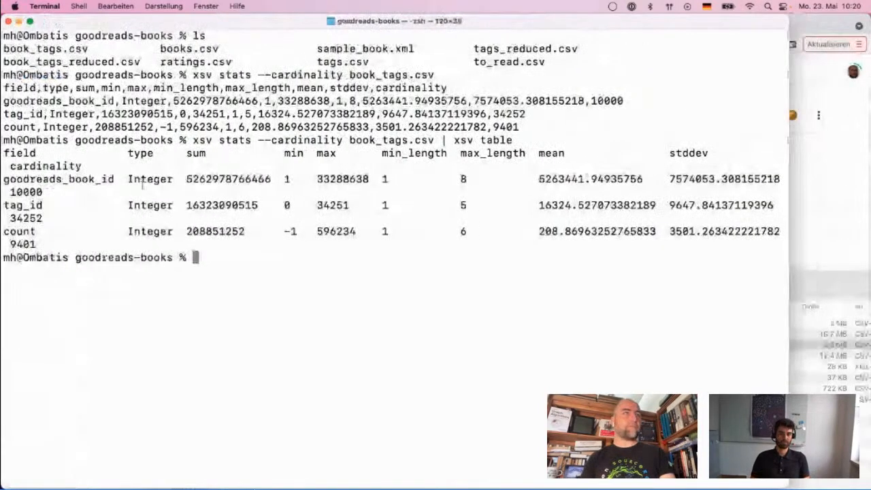
- Run xsv count book_tags.csv and highlight the row count and the file name
key(Up)
key(Left)
key(Left)
key(Left)
key(Left)
key(Left)
key(Left)
key(Left)
key(Left)
key(Left)
key(Left)
key(Left)
key(Left)
key(Left)
key(Left)
key(Left)
key(Left)
key(Left)
key(Left)
key(Left)
key(Left)
key(Left)
key(BackSpace)
key(BackSpace)
key(BackSpace)
key(BackSpace)
key(BackSpace)
key(BackSpace)
key(BackSpace)
key(BackSpace)
key(BackSpace)
key(BackSpace)
key(BackSpace)
key(BackSpace)
key(BackSpace)
key(BackSpace)
key(BackSpace)
key(BackSpace)
key(BackSpace)
key(BackSpace)
key(BackSpace)
text(count)
key(Right)
key(Right)
key(Right)
key(Right)
key(Right)
key(Right)
key(Right)
key(Right)
key(Right)
key(Right)
key(Right)
key(Right)
key(Right)
key(Right)
key(ctrl+k)
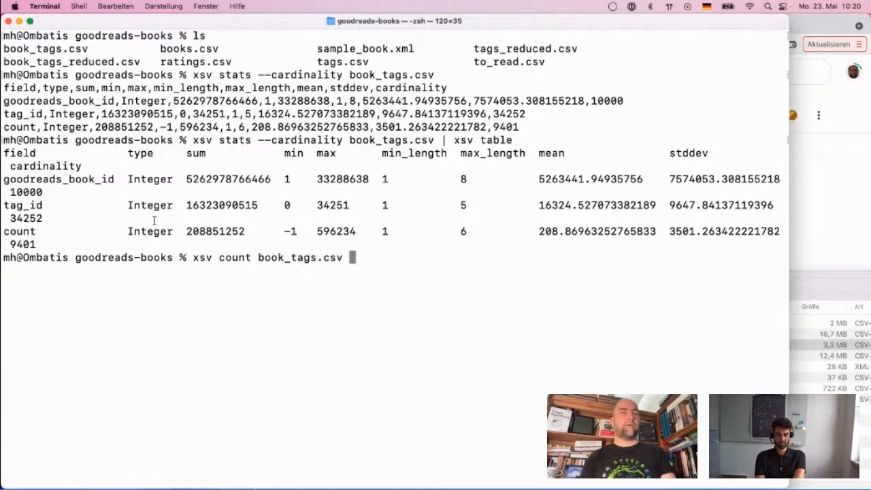
key(Return)
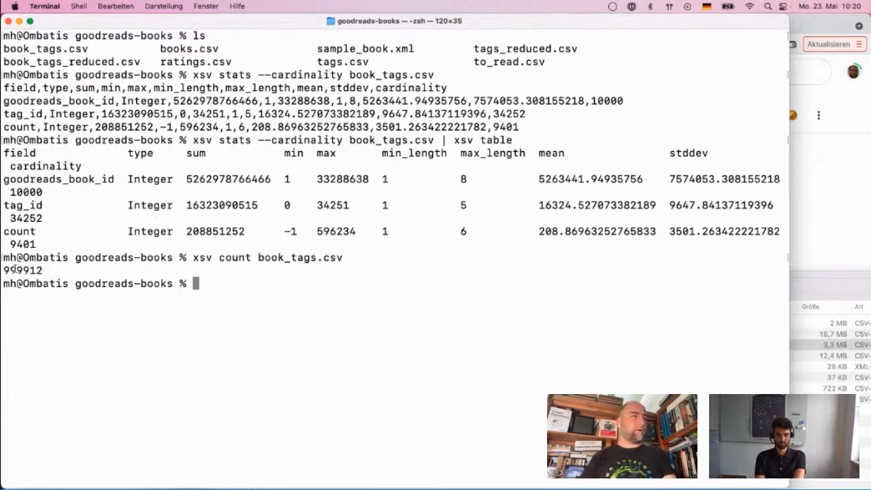
drag(23, 270, 1, 270)
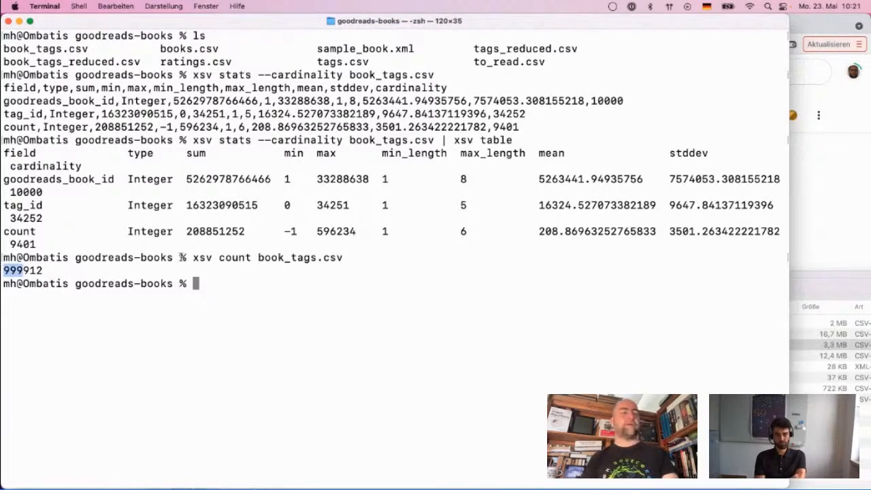
double_click(293, 258)
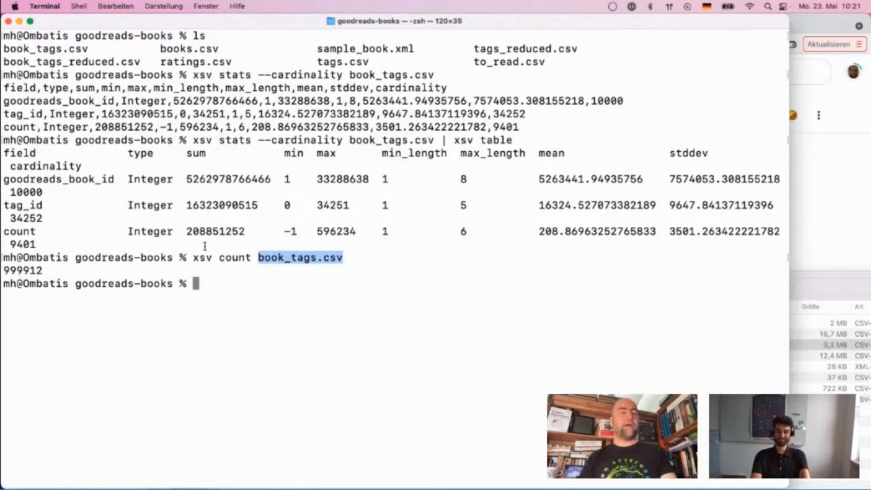
- Clear the prompt and recall the xsv join command for tags.csv and book_tags_reduced.csv by searching the history for "join"
key(Up)
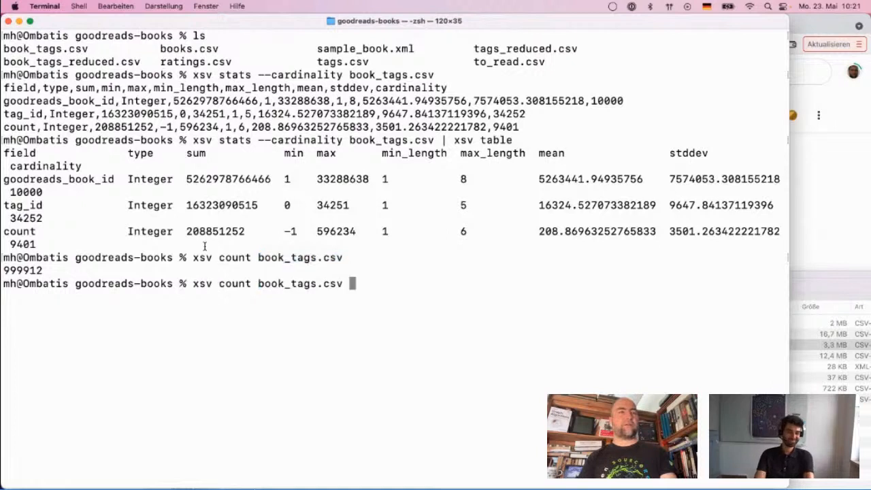
key(ctrl+u)
key(ctrl+r)
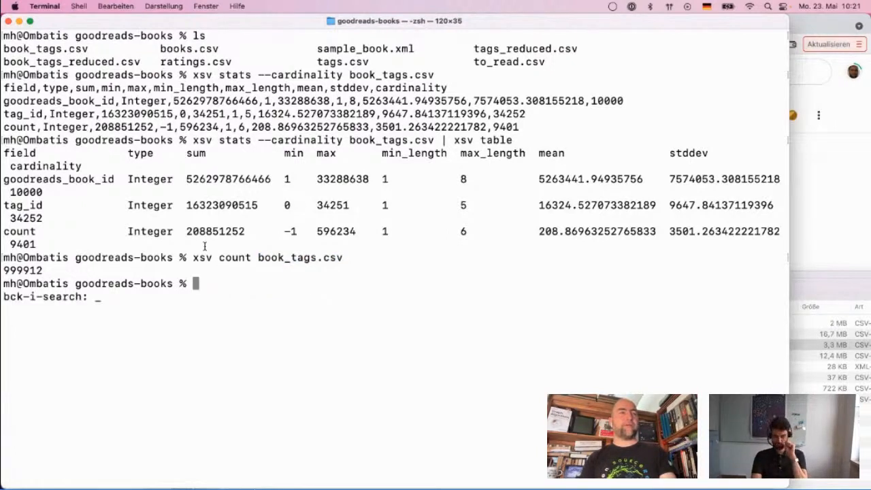
text(join)
key(ctrl+r)
key(Right)
key(Right)
key(Right)
key(Right)
key(Right)
key(Right)
key(Right)
key(Right)
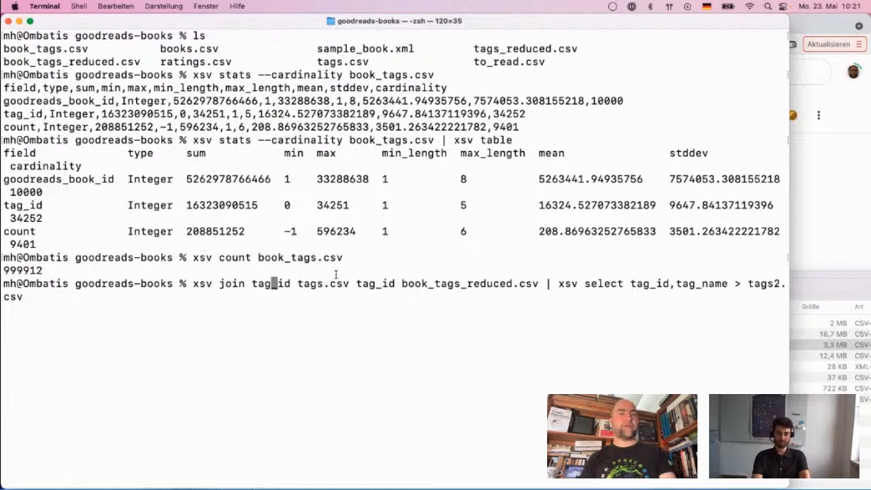
- Highlight the tag_id join columns, tags.csv and book_tags_reduced.csv in the recalled command to review its parts
double_click(272, 284)
double_click(310, 284)
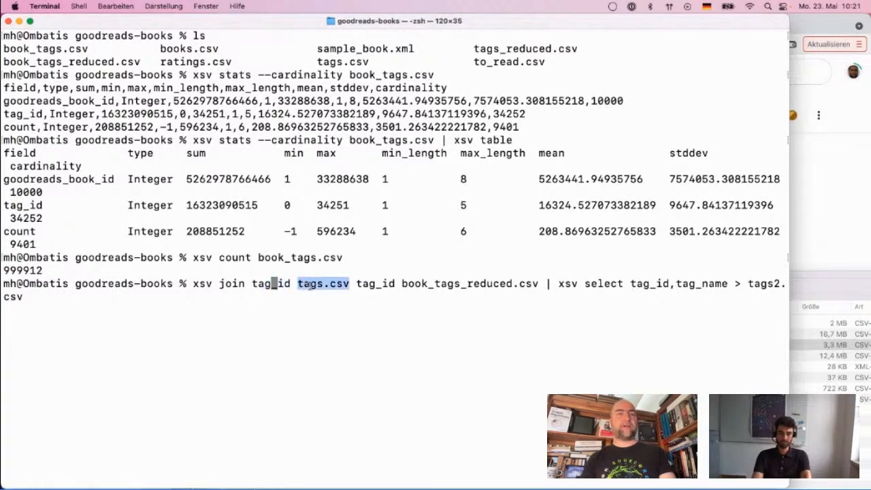
double_click(377, 283)
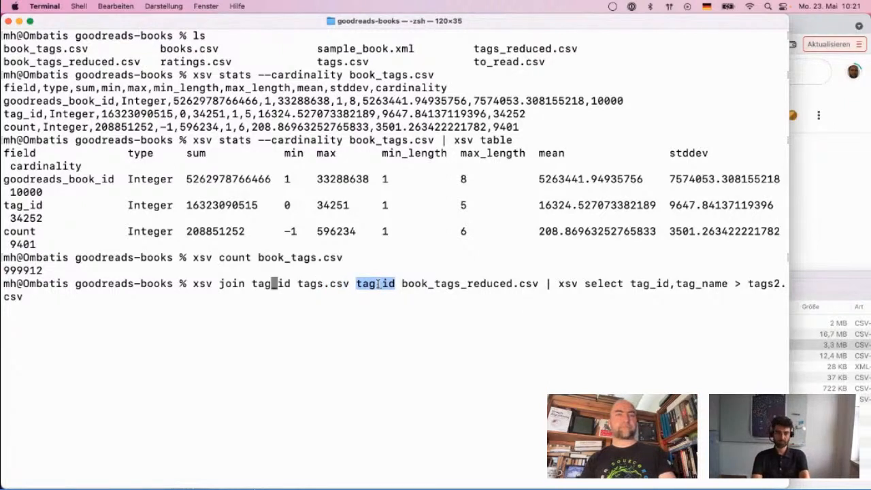
alt+click(377, 284)
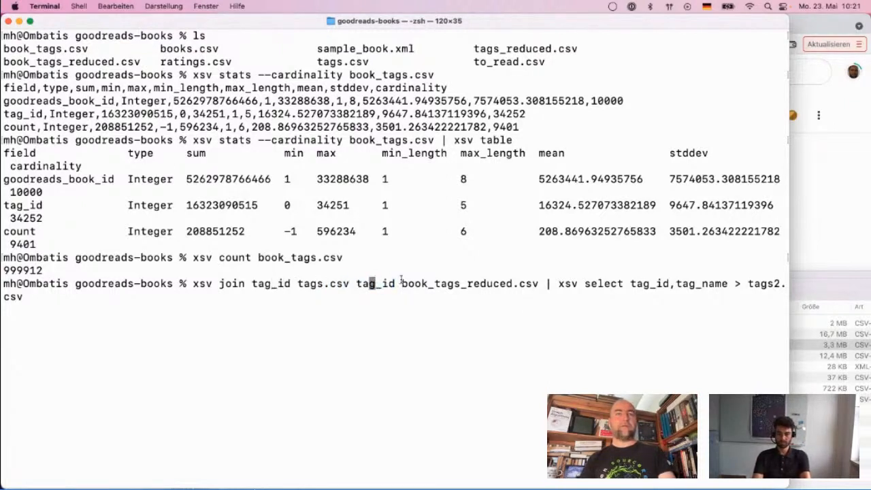
drag(400, 284, 540, 282)
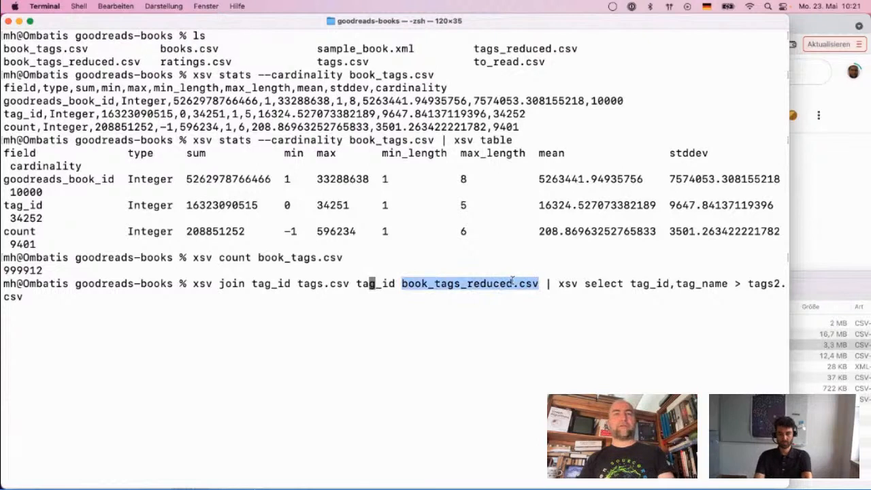
- Change book_tags_reduced.csv to book_tags.csv as the second input file of the recalled xsv join command
alt+click(512, 283)
key(BackSpace)
key(BackSpace)
key(BackSpace)
key(BackSpace)
key(BackSpace)
key(BackSpace)
key(BackSpace)
key(BackSpace)
key(BackSpace)
key(BackSpace)
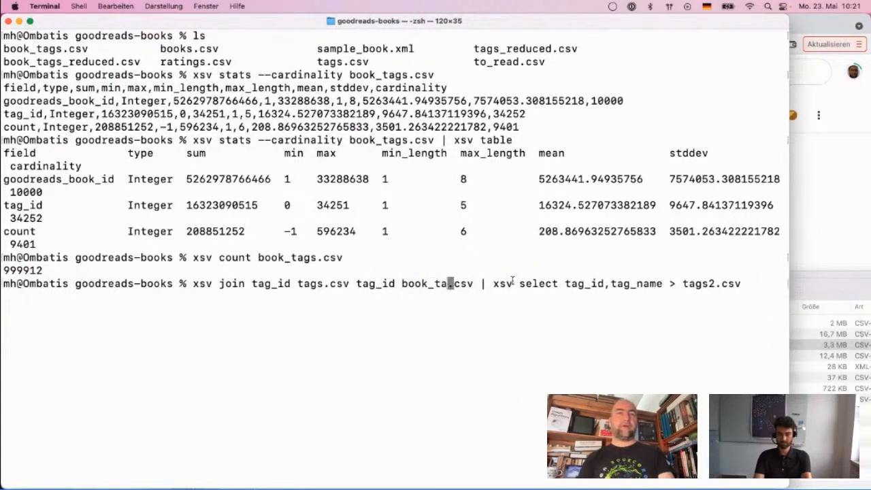
text(gs)
key(Right)
key(Right)
key(Right)
key(Right)
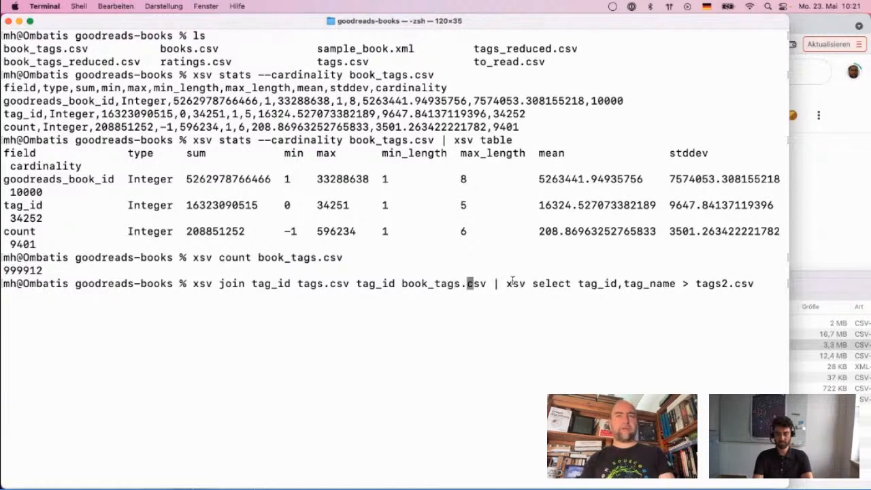
- Replace everything after book_tags.csv with | xsv count and run the command to count the joined rows
key(ctrl+k)
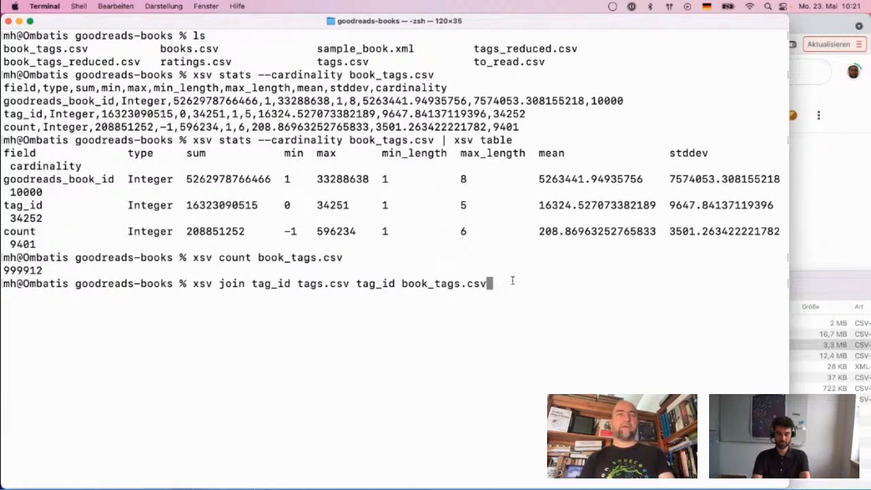
text(| xsv sv)
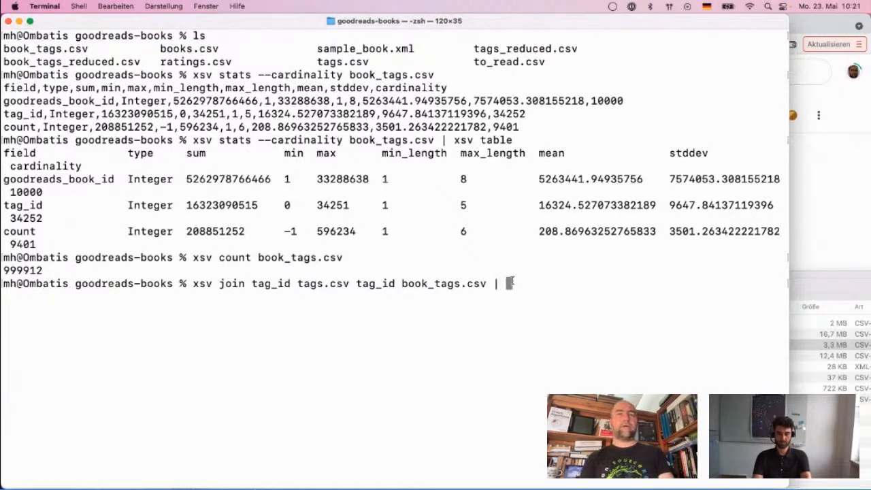
key(BackSpace)
key(BackSpace)
text(count)
key(Return)
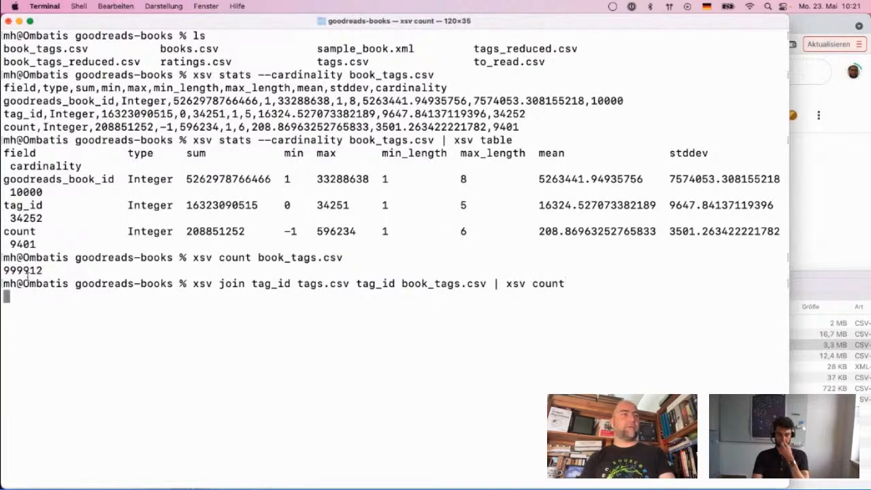
- Recall the join command and replace its final count subcommand with search
key(Up)
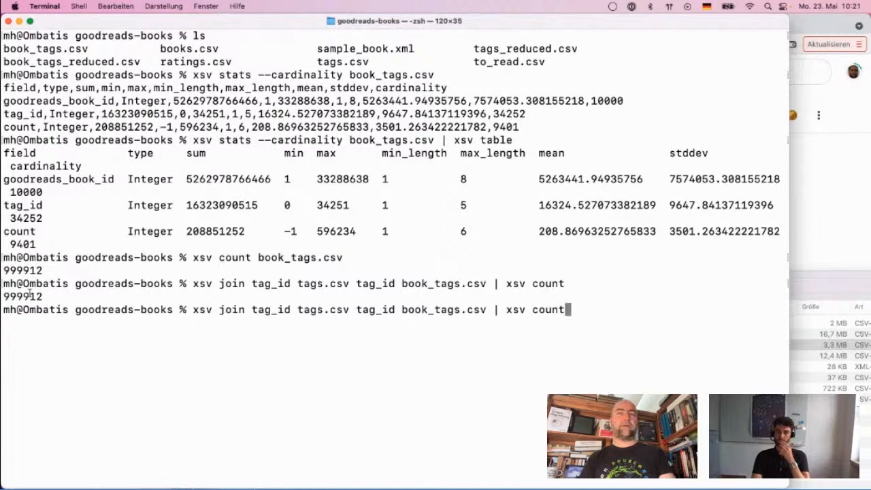
key(BackSpace)
key(BackSpace)
key(BackSpace)
key(BackSpace)
key(BackSpace)
text(search )
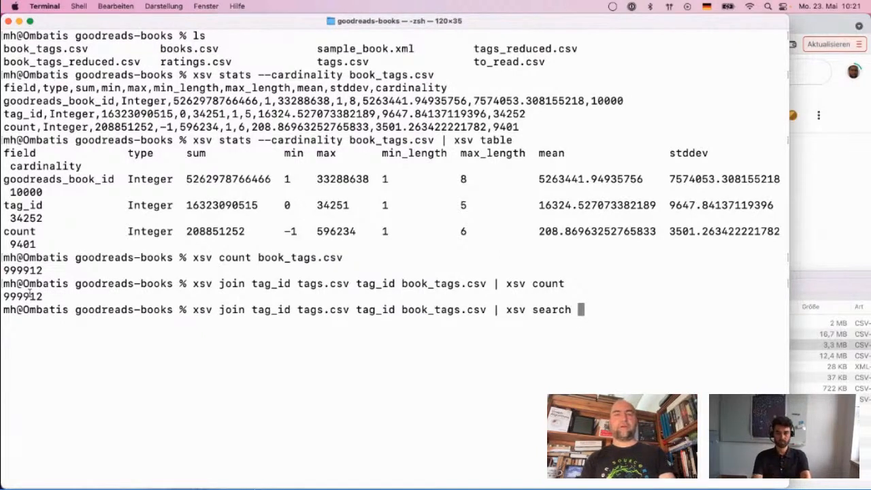
- Limit the xsv search to the count column with -s count and add an empty quoted pattern
text(count "")
key(Left)
key(alt+Left)
text(-s)
key(Right)
key(Right)
key(Right)
key(Right)
key(Right)
key(Right)
key(Right)
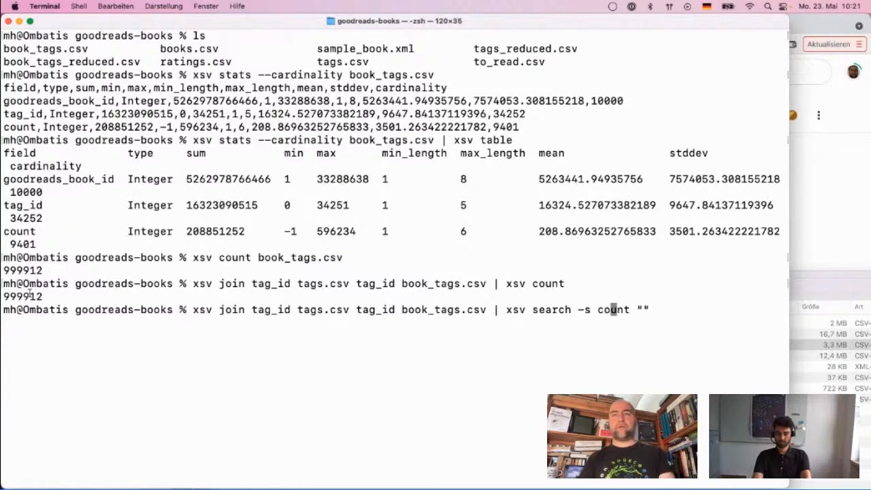
- Enter \d{3,} as the search pattern between the quotes to match counts of at least three digits
text(\d{)
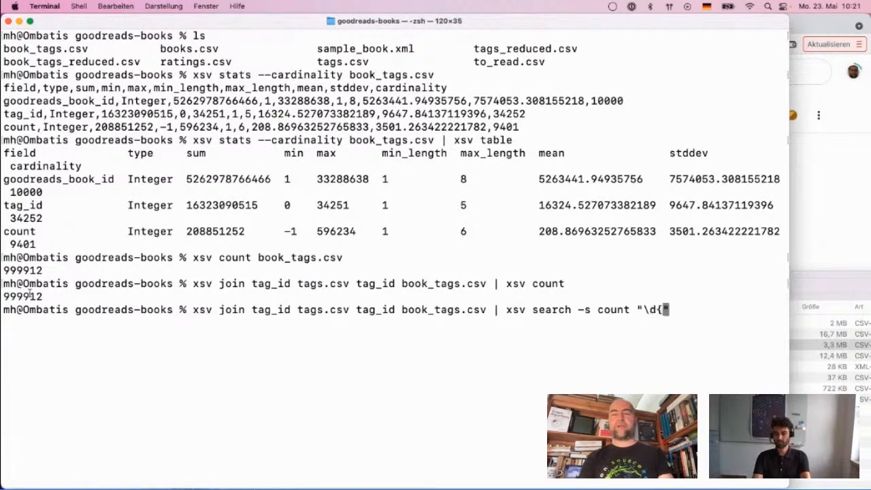
text(2,3)
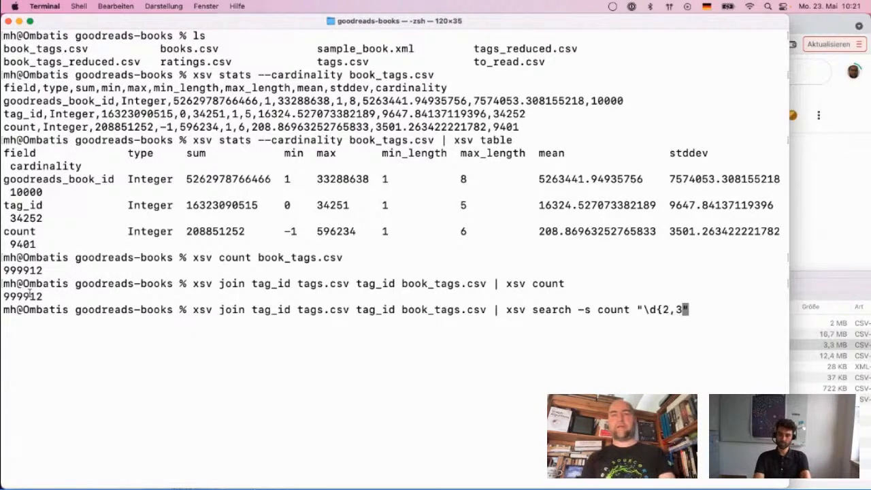
key(BackSpace)
key(BackSpace)
key(BackSpace)
text(3,)
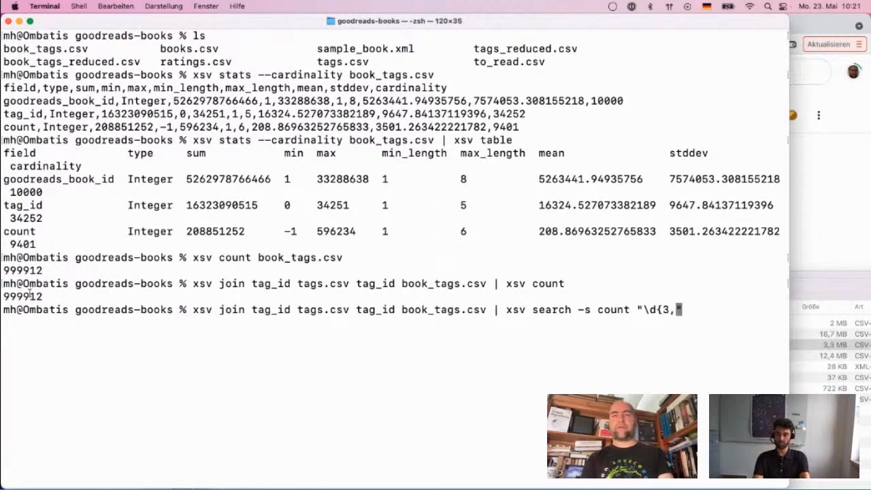
text(})
key(Left)
key(Left)
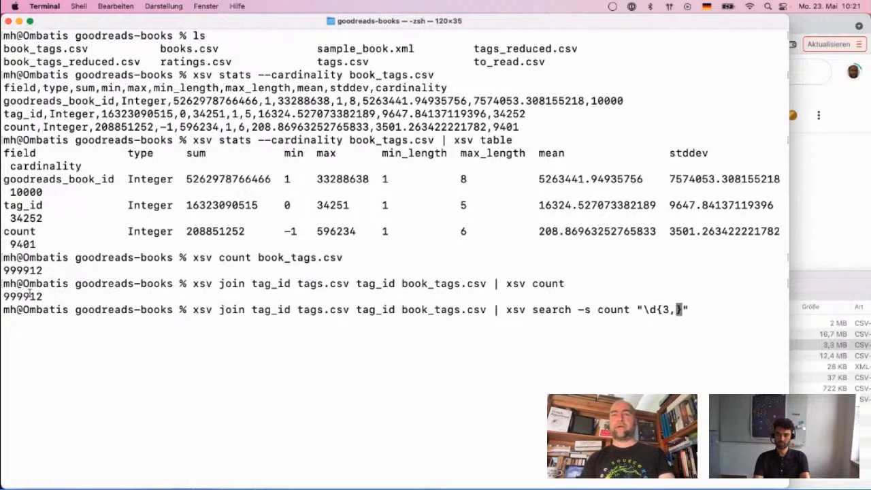
- Review the search part of the command, highlighting the count column and the 3, quantifier in the pattern
double_click(601, 309)
key(Right)
key(Right)
key(Left)
key(Left)
key(Left)
key(Left)
key(Left)
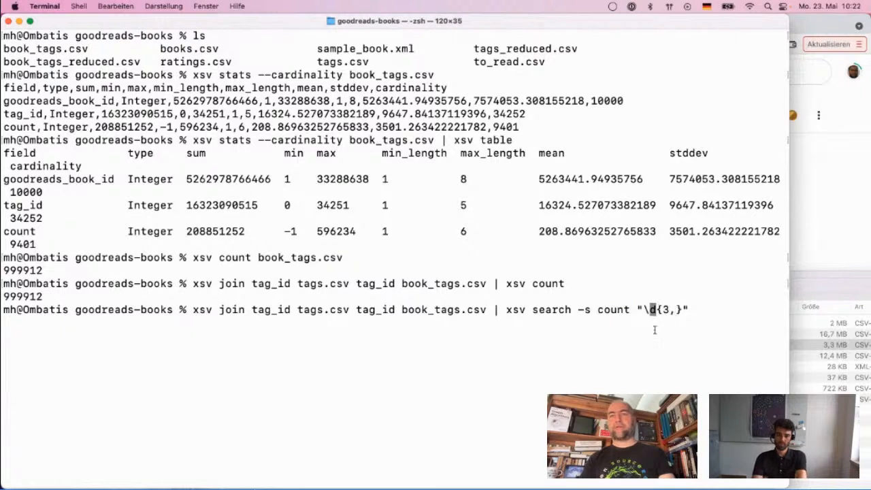
drag(664, 310, 674, 310)
click(676, 311)
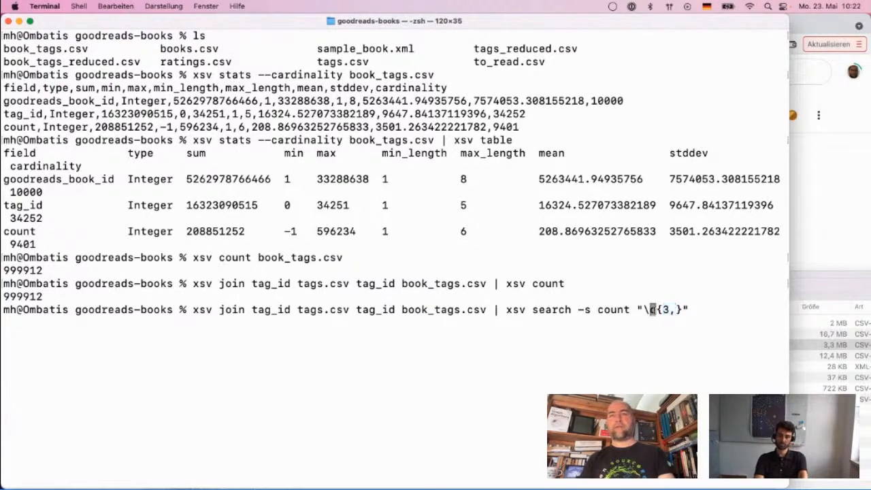
- Append | xsv count to the filtered join, run it, and highlight the resulting row count
key(Right)
key(Right)
key(Right)
key(Right)
key(Right)
key(Right)
text(| xsv)
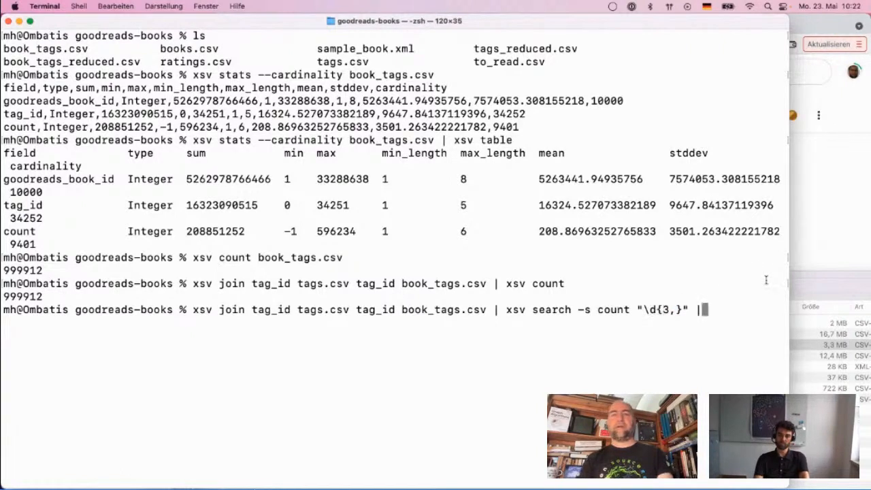
text( count)
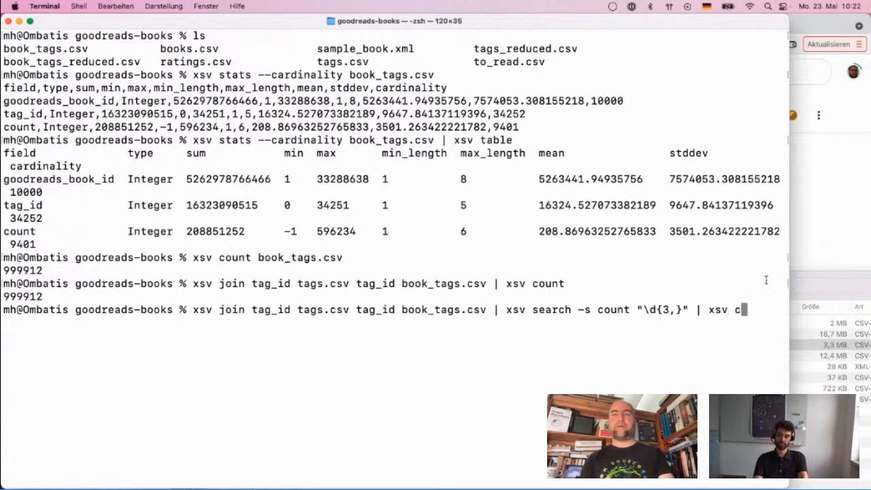
key(Return)
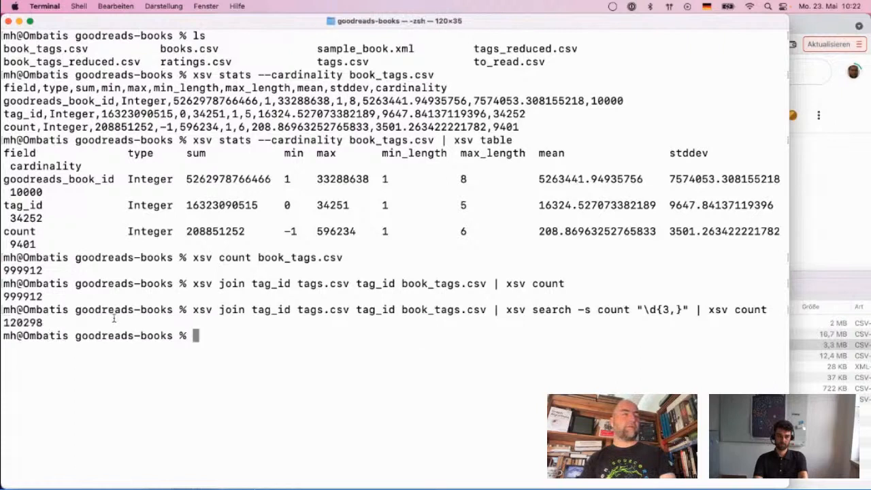
double_click(19, 322)
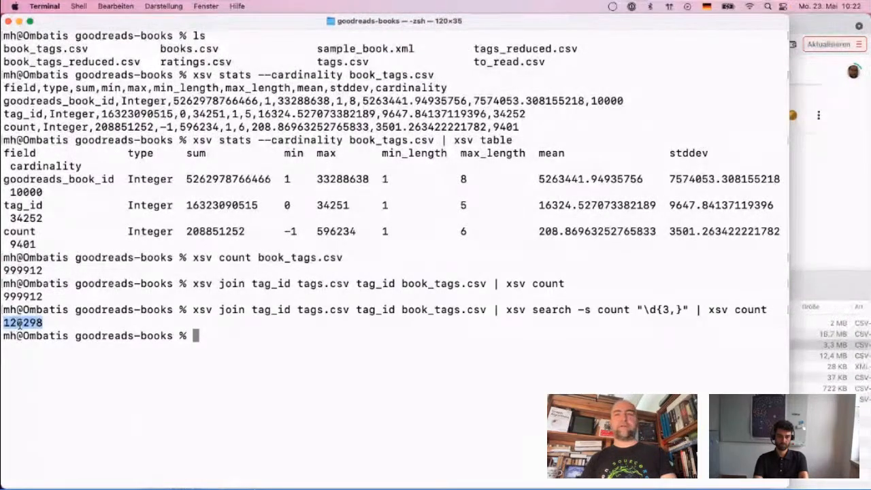
- Recall the filtered join command, highlight book_tags.csv and xsv in it for review, and clear the prompt
key(Up)
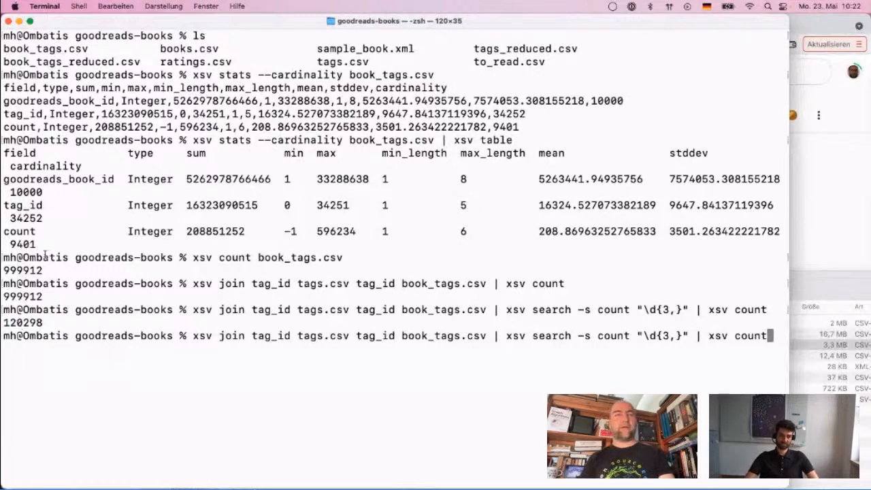
double_click(417, 339)
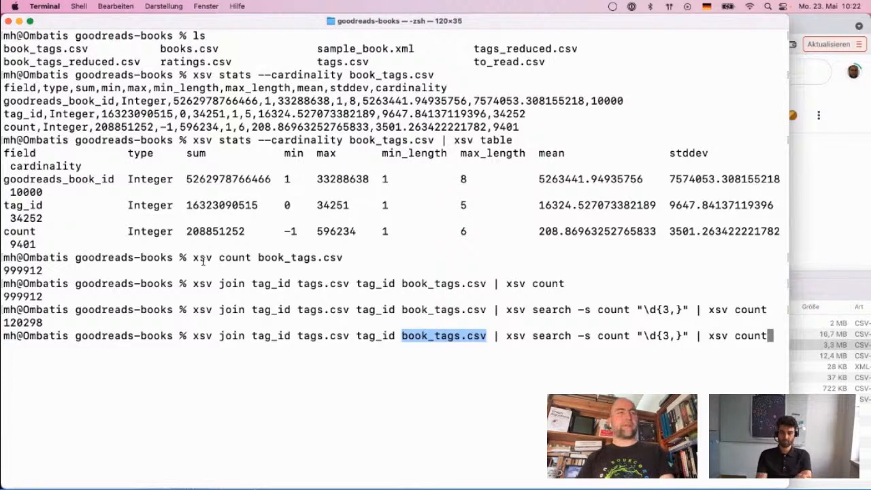
click(223, 336)
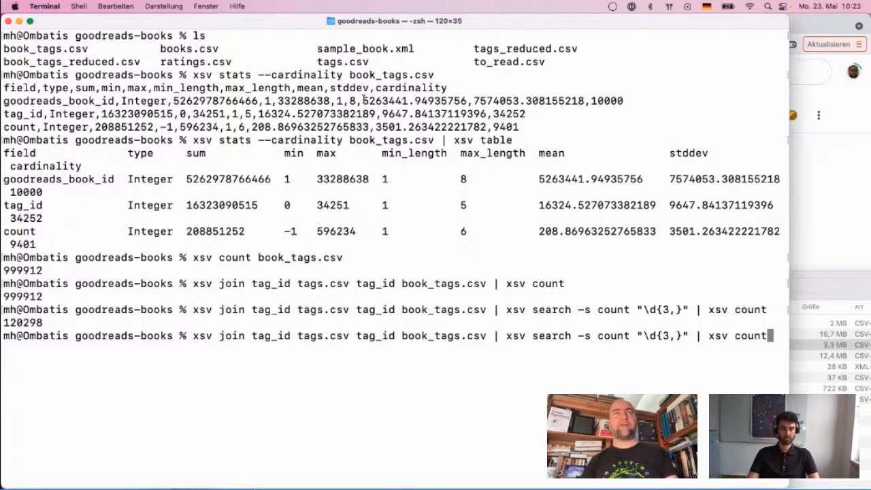
double_click(203, 337)
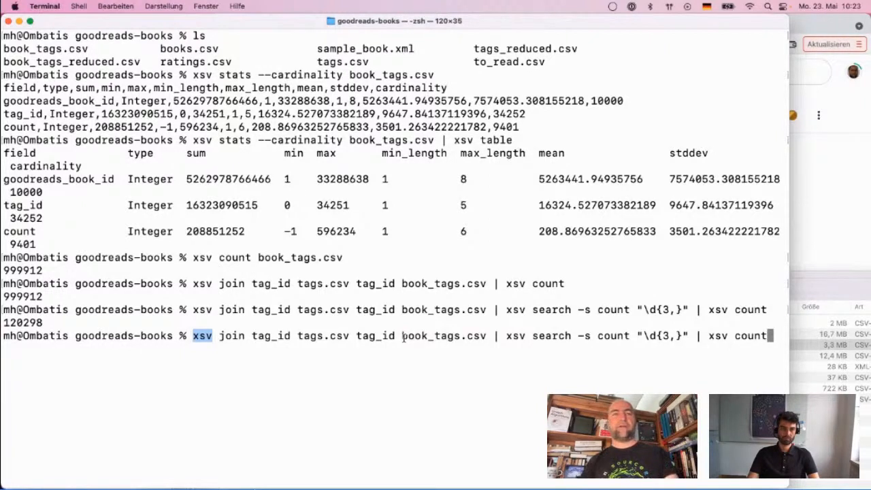
key(ctrl+u)
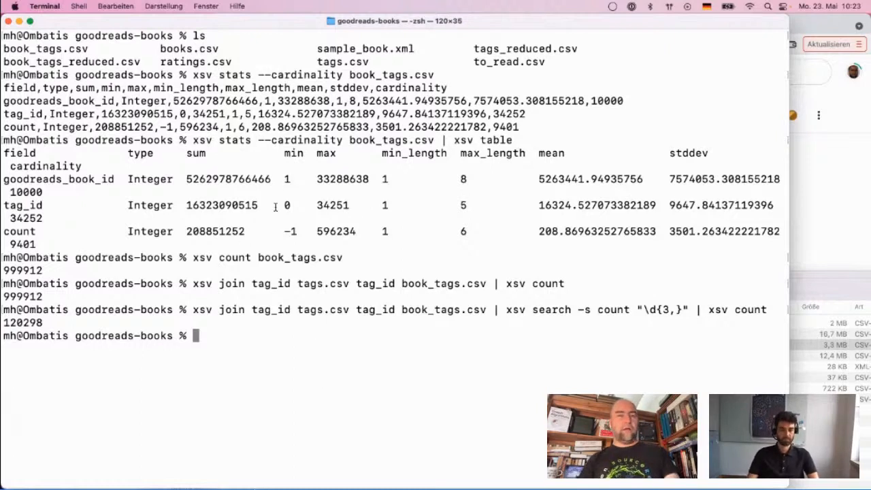
- Glance at the goodreads-books folder in Finder, return to Terminal and list the files one per line with ls -1
key(super+Tab)
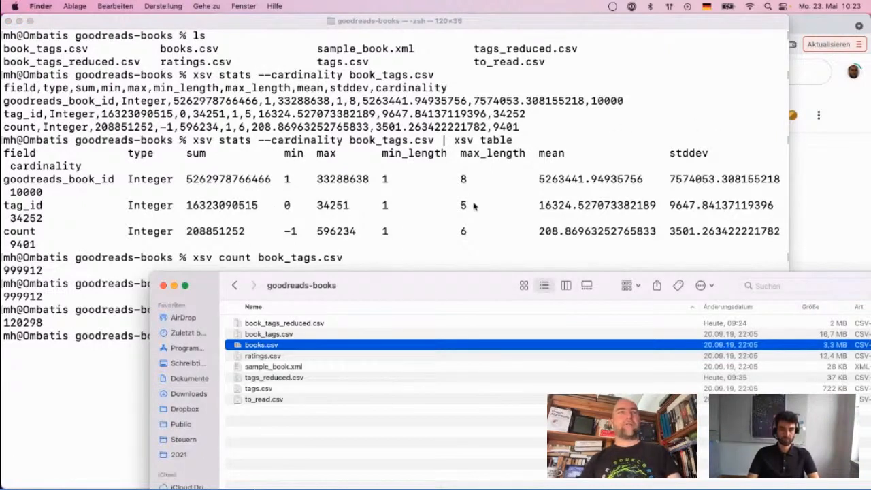
key(super+Tab)
text(ls -1)
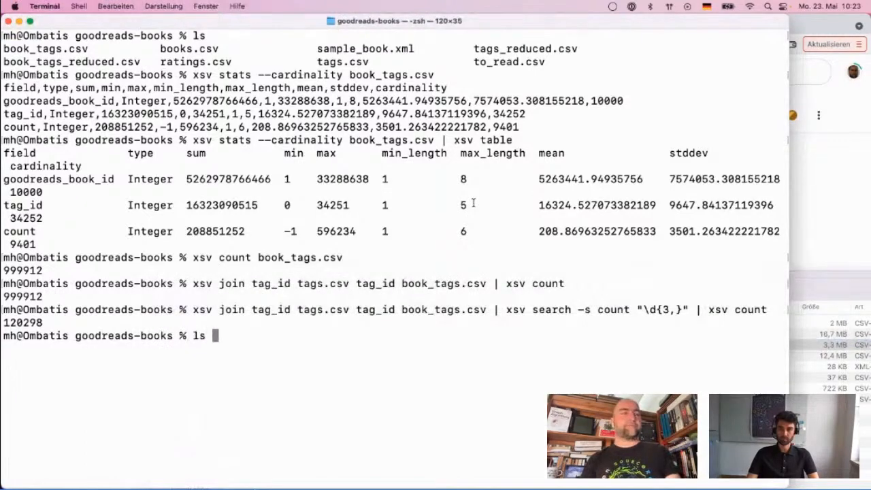
key(Return)
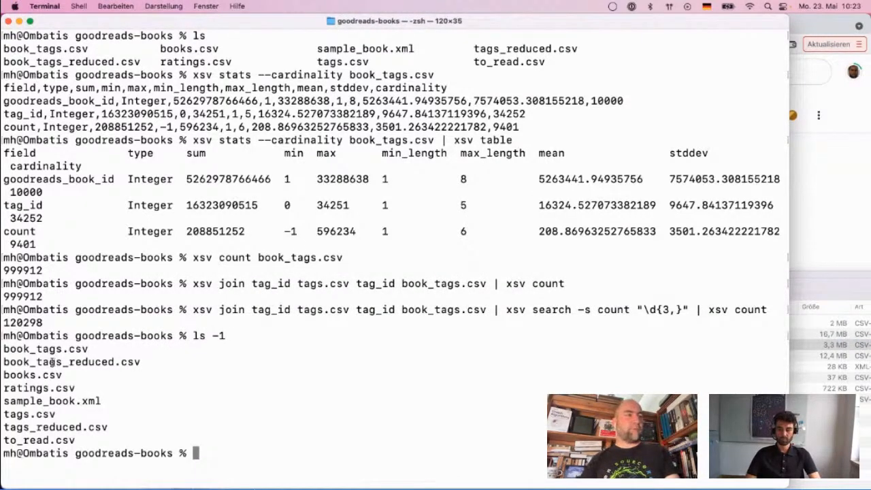
- Highlight book_tags_reduced.csv, books.csv, ratings.csv, tags.csv, tags_reduced.csv and to_read.csv in turn in the file listing
double_click(54, 362)
double_click(32, 376)
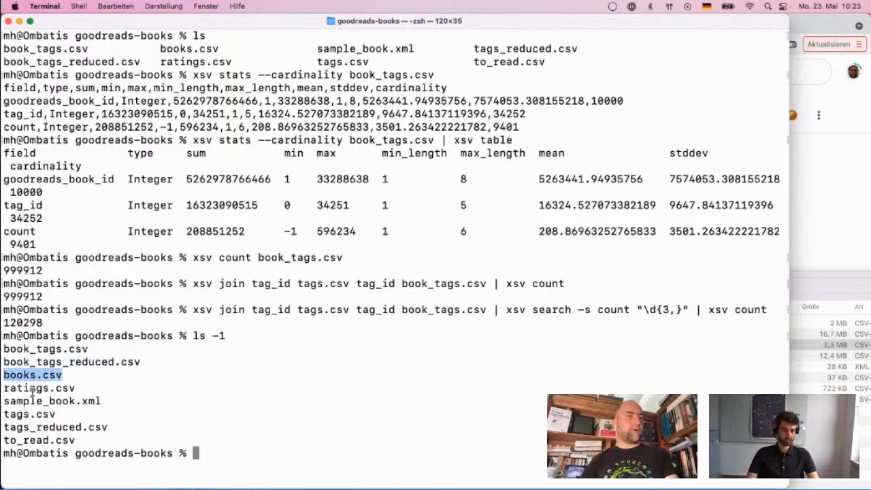
double_click(32, 388)
double_click(30, 415)
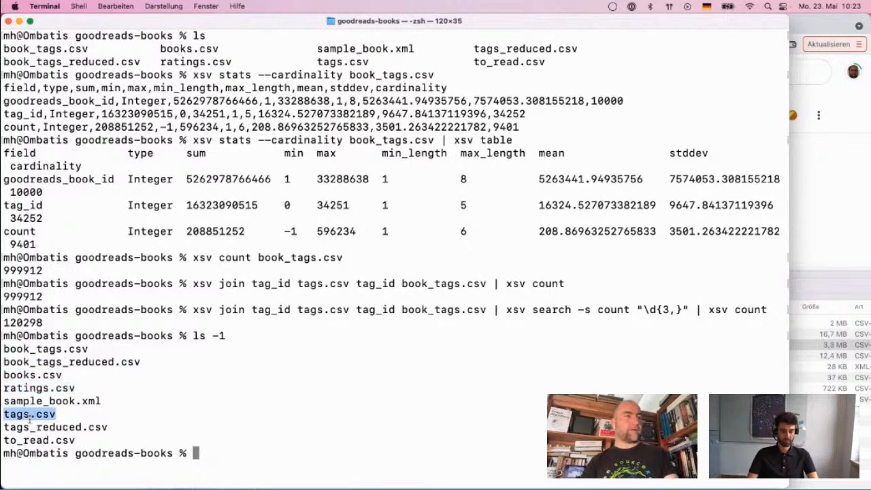
double_click(31, 427)
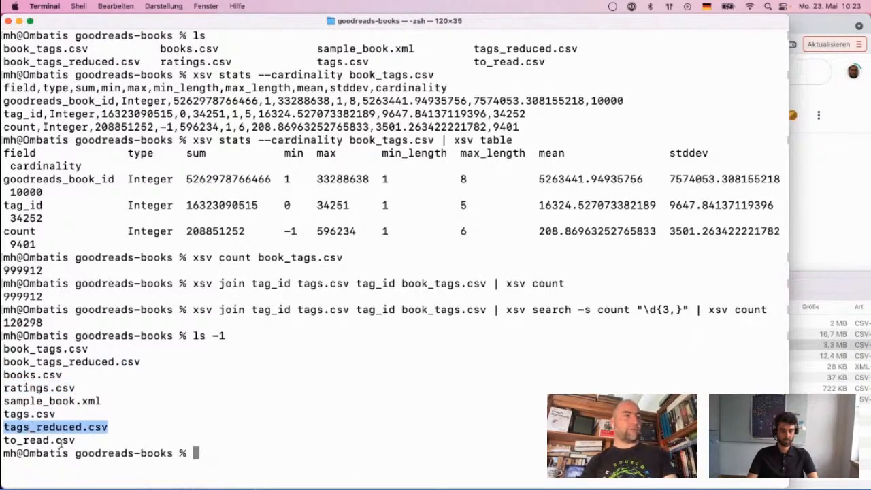
double_click(60, 441)
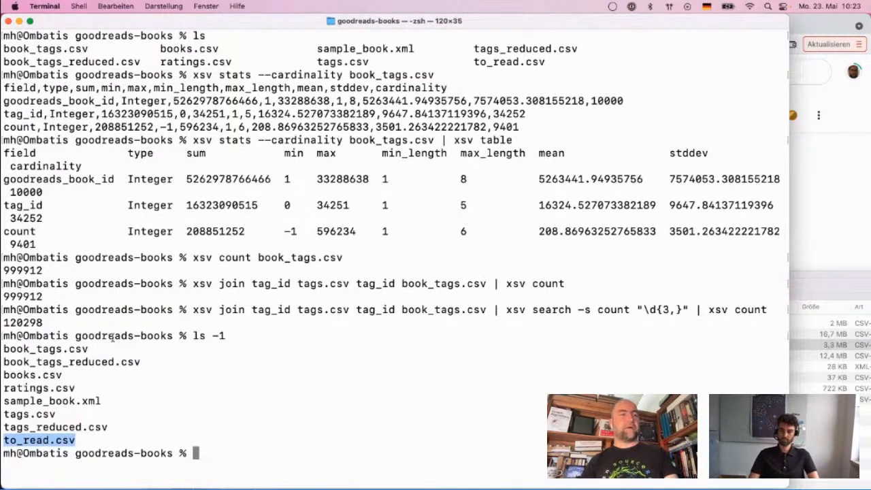
- Switch to the Neo4j Aura page in the Brave browser, reload the goodreads instance details and highlight its status
click(806, 192)
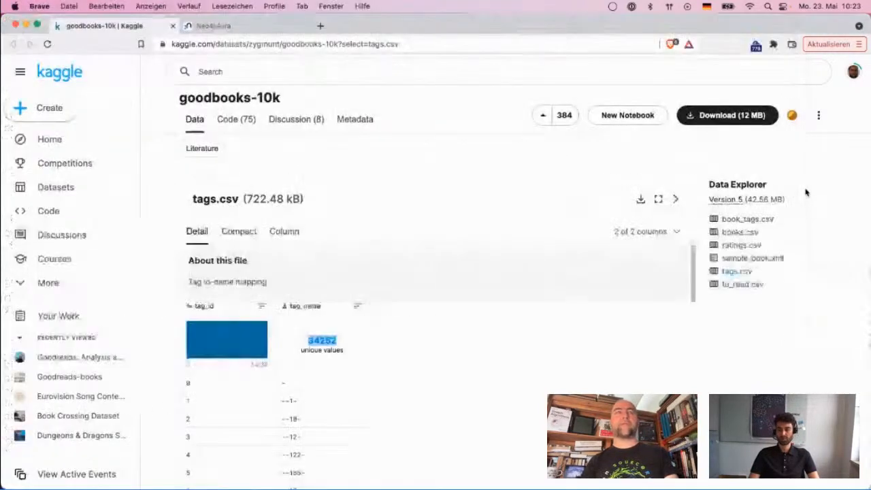
click(248, 28)
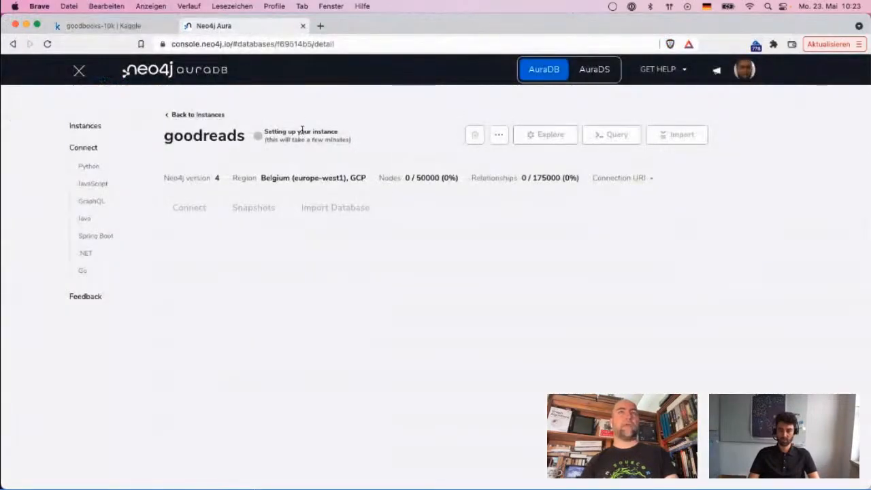
key(super+r)
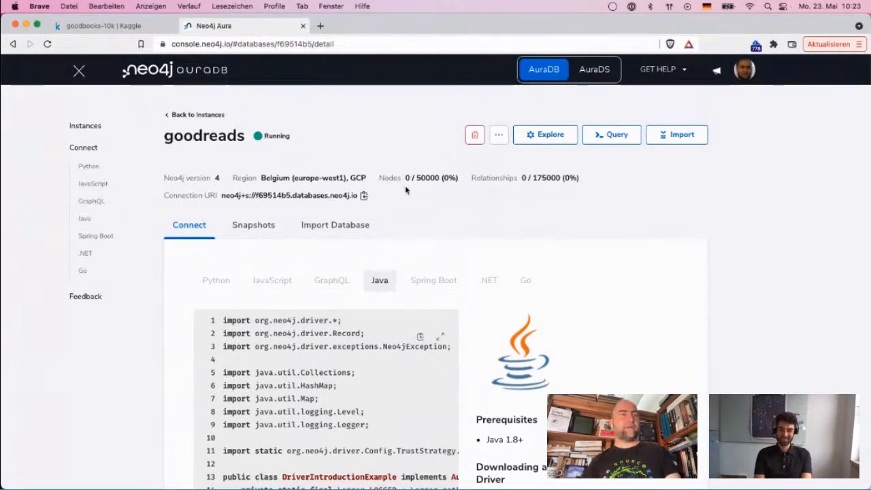
scroll(408, 189, down, 1)
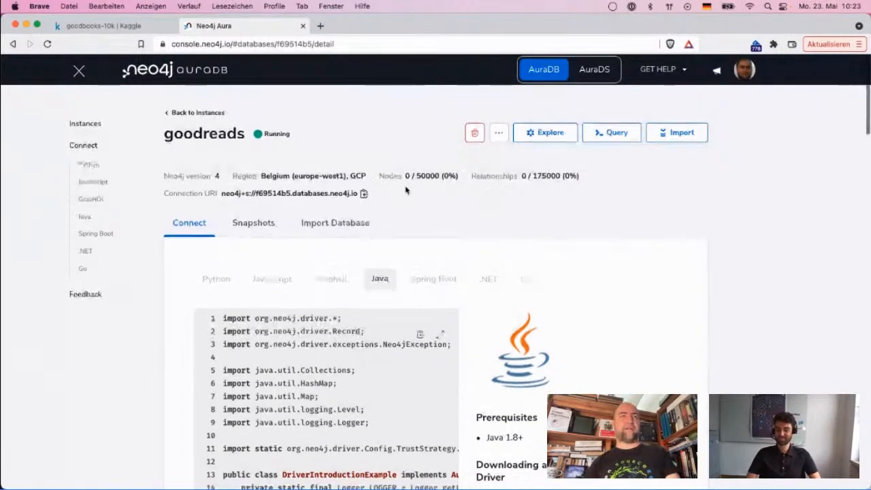
double_click(276, 132)
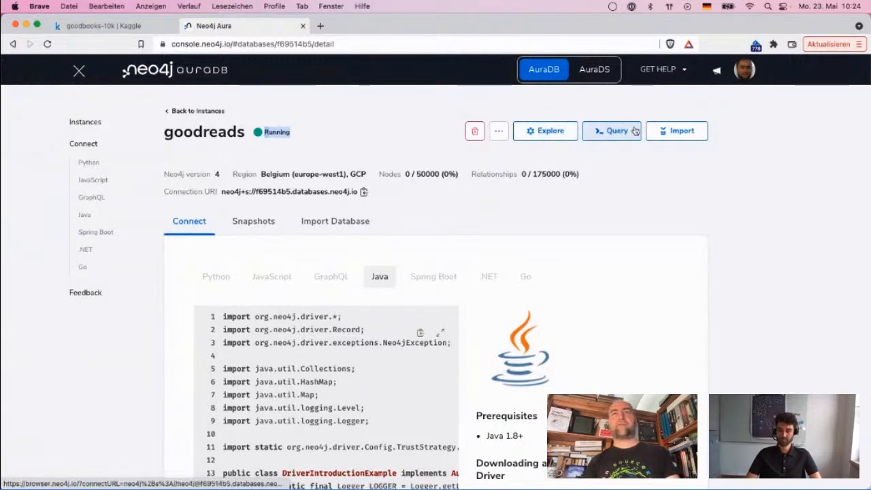
- Open the Data Importer for the goodreads instance and load tags_reduced.csv, book_tags_reduced.csv, books.csv and ratings.csv from the goodreads-books folder
click(681, 131)
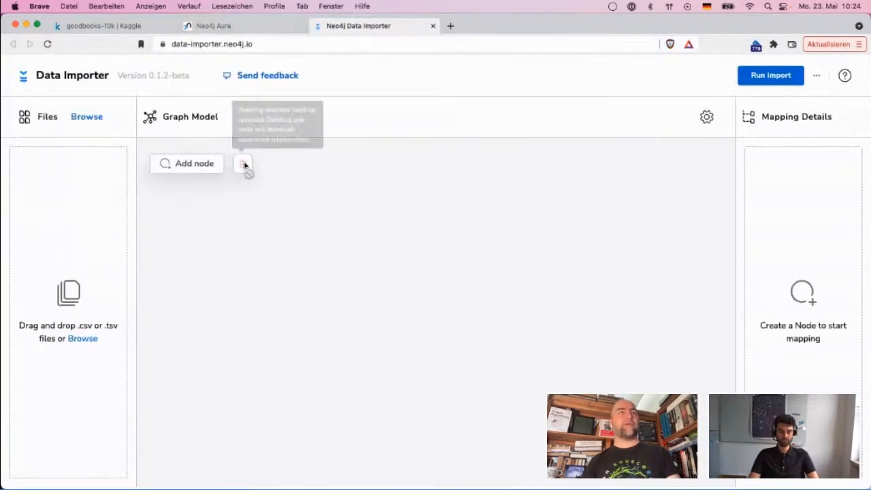
click(84, 340)
click(344, 190)
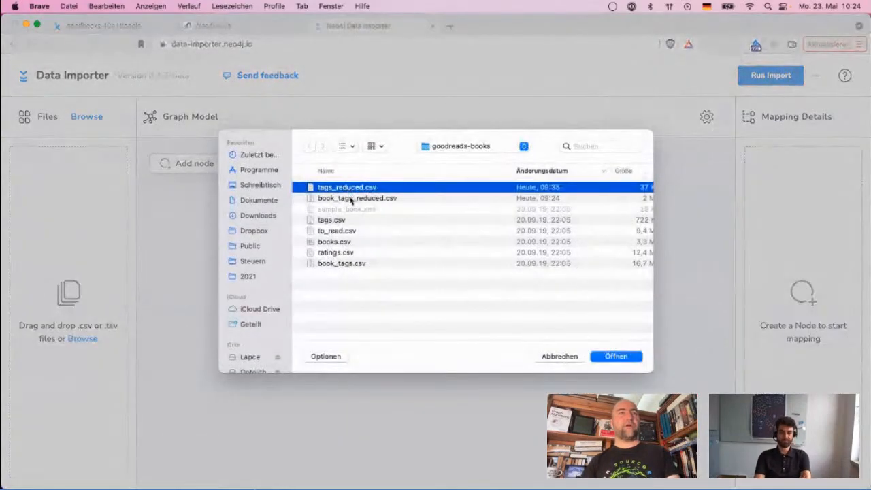
super+click(350, 198)
super+click(347, 231)
super+click(347, 230)
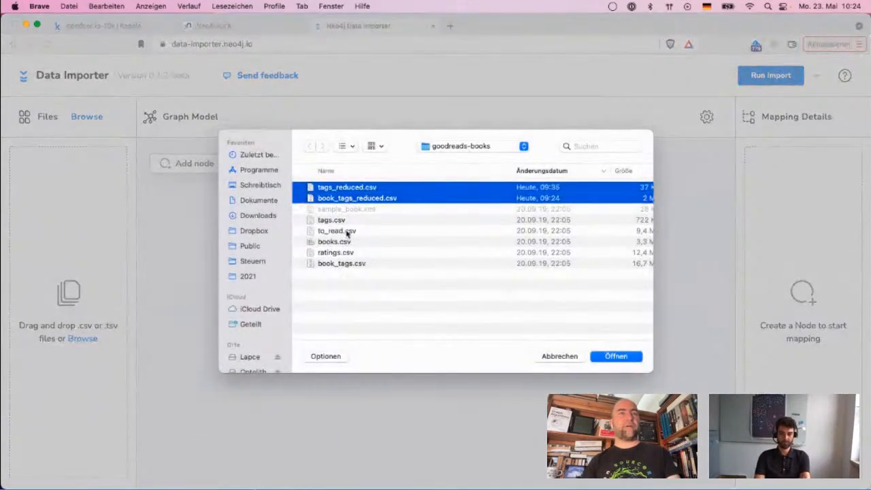
super+click(346, 242)
super+click(346, 254)
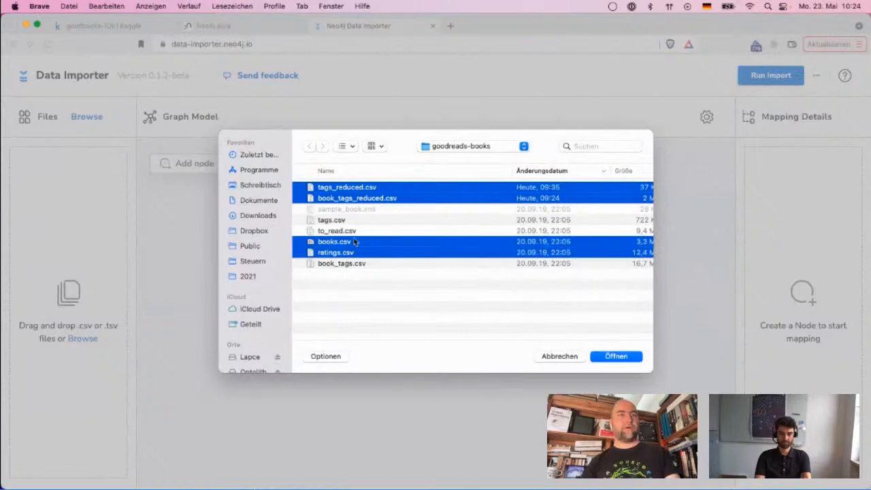
click(626, 359)
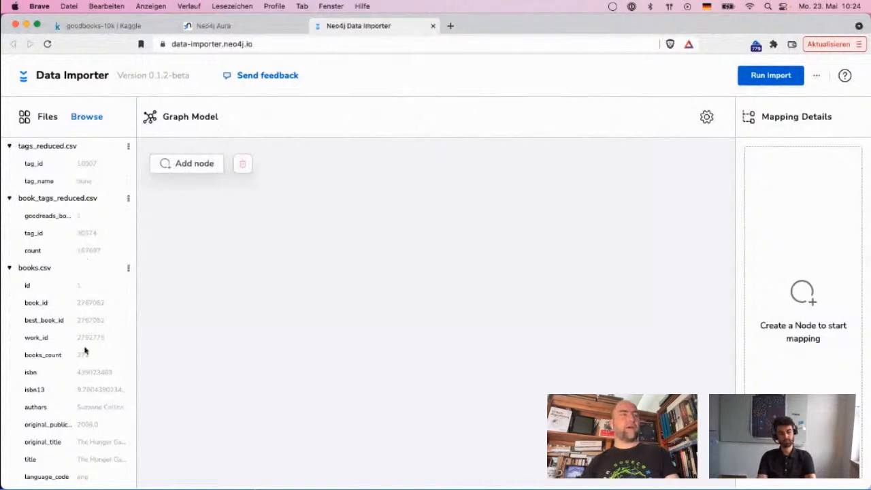
- Add a node labelled Book to the graph model and map it to books.csv
scroll(84, 347, down, 5)
scroll(85, 350, up, 5)
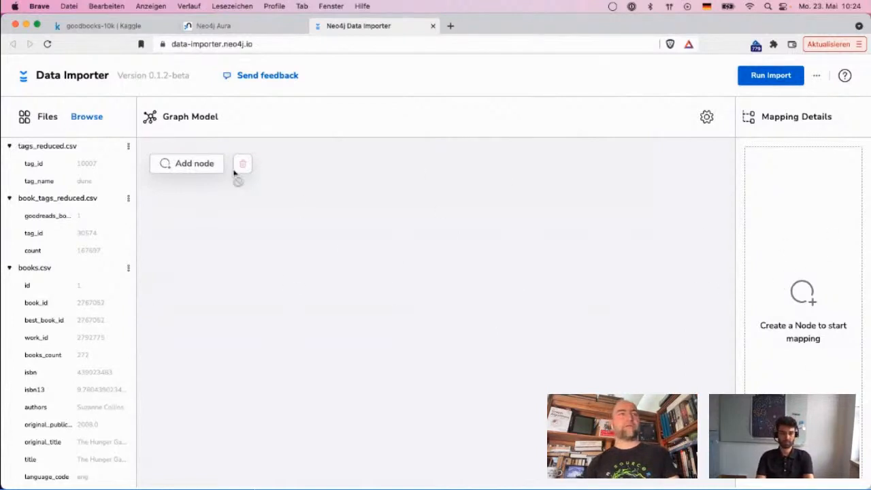
click(187, 165)
text(Book)
click(515, 319)
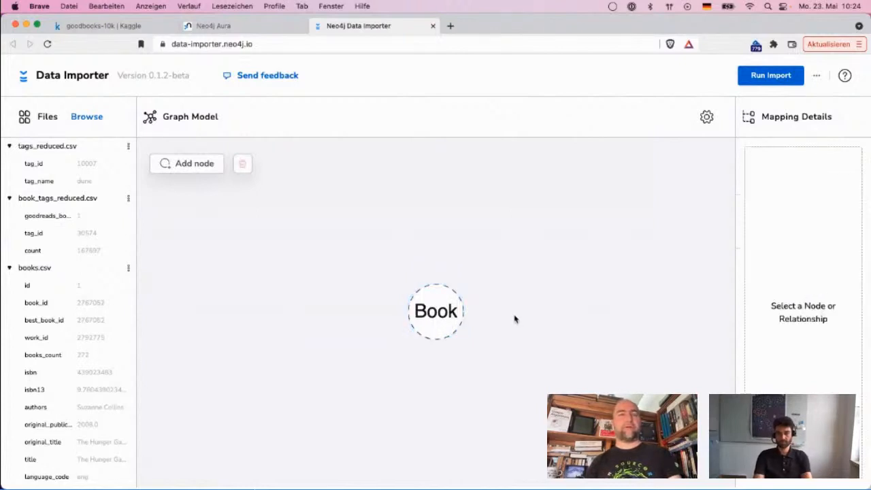
click(422, 334)
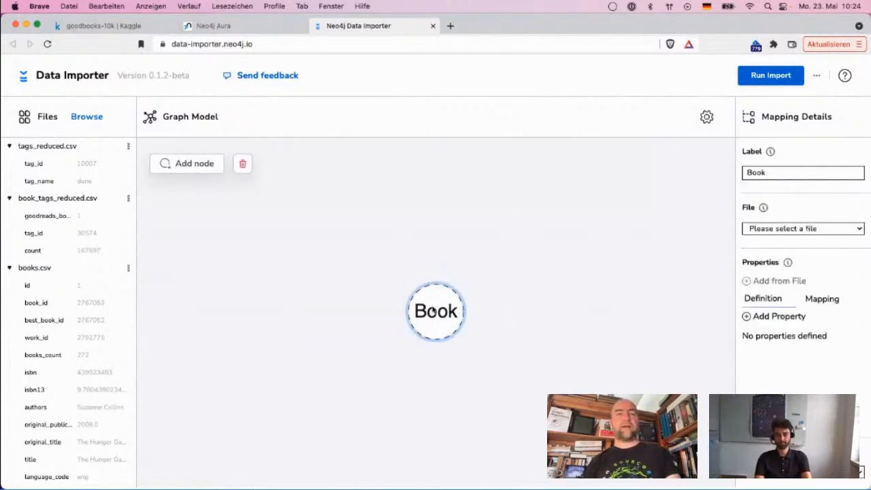
click(781, 228)
click(781, 272)
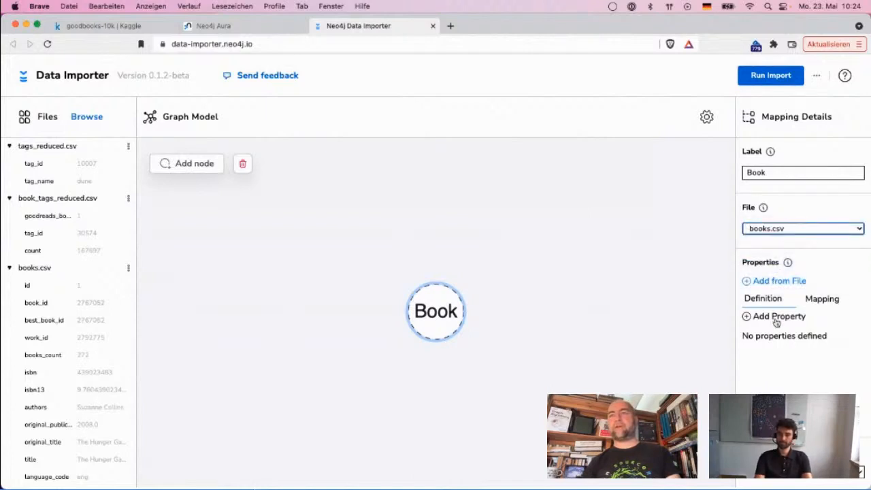
- Select book_id, isbn, isbn13, original_publication_year, original_title, title, language_code, average_rating and ratings_count from books.csv as Book properties
click(774, 283)
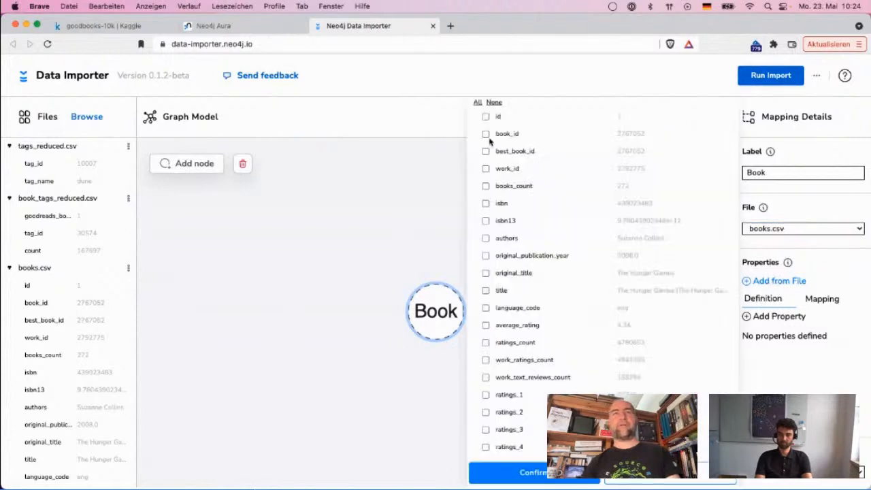
click(486, 134)
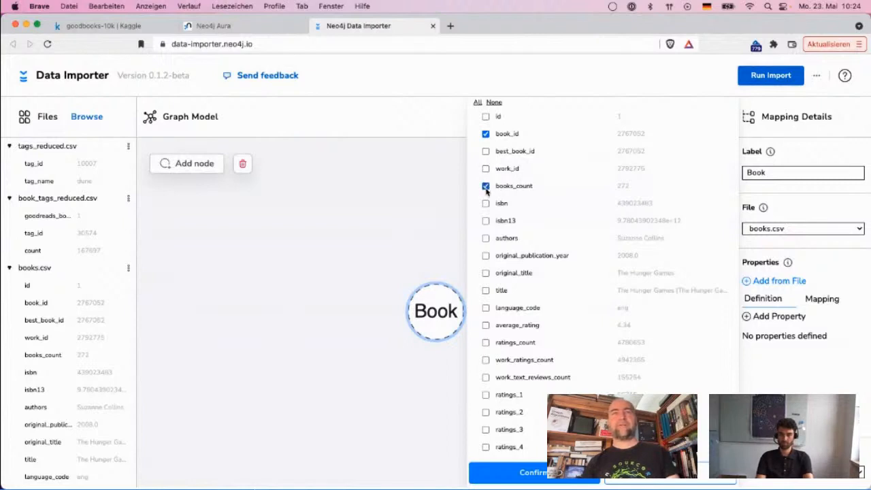
click(485, 203)
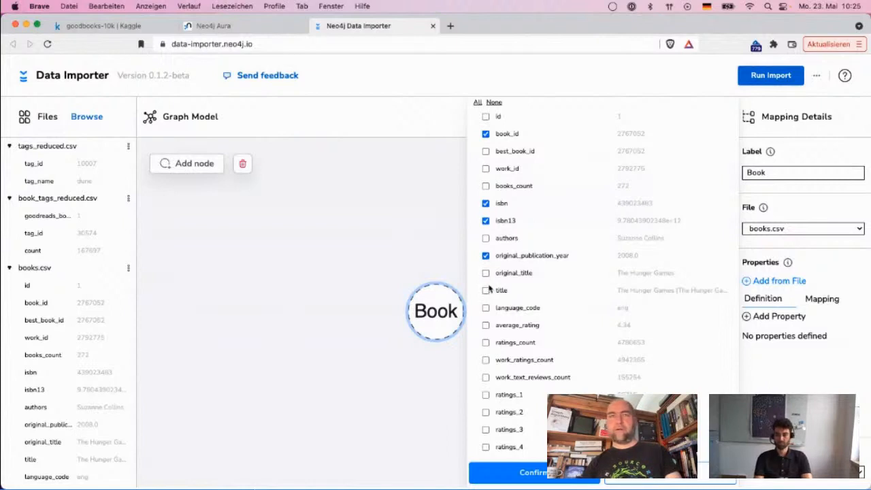
click(486, 290)
click(486, 273)
click(486, 308)
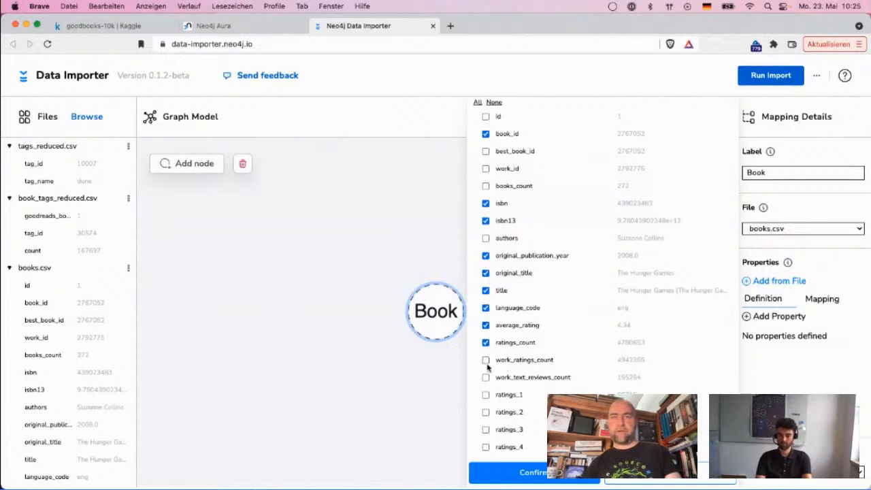
- Include image_url and small_image_url, confirm the Book property selection and set book_id as the node's ID
scroll(486, 366, down, 1)
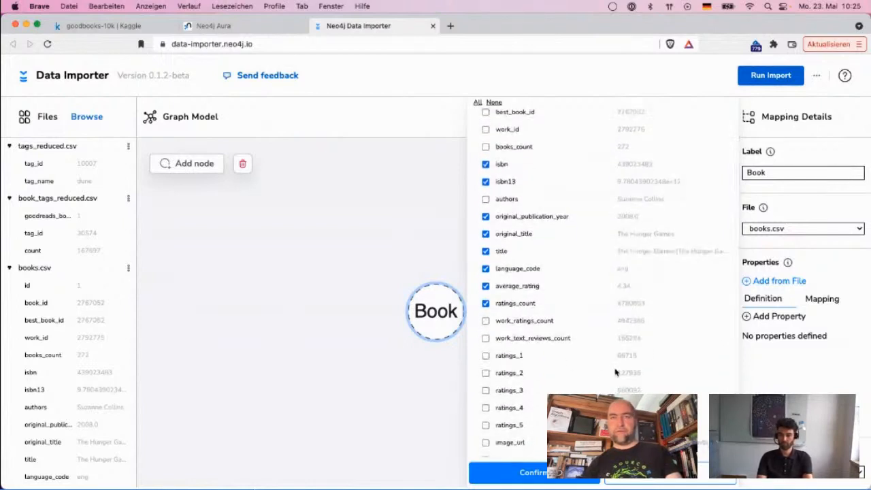
scroll(611, 280, down, 1)
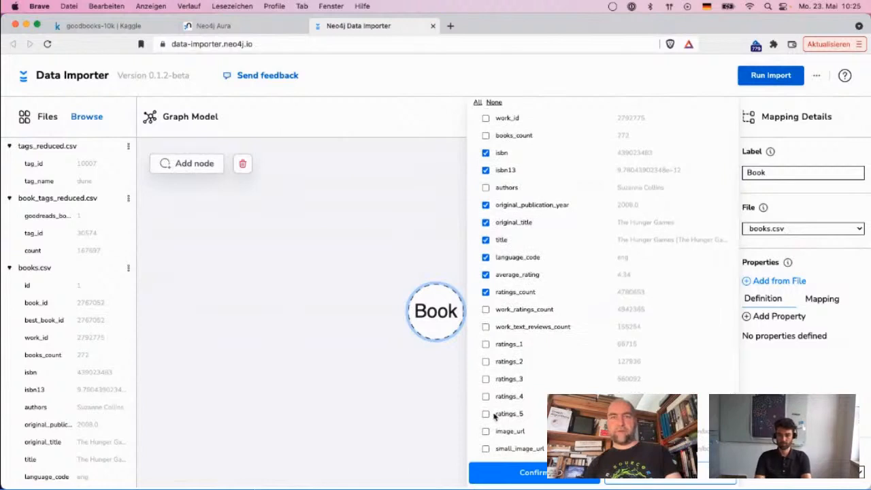
click(485, 432)
click(485, 449)
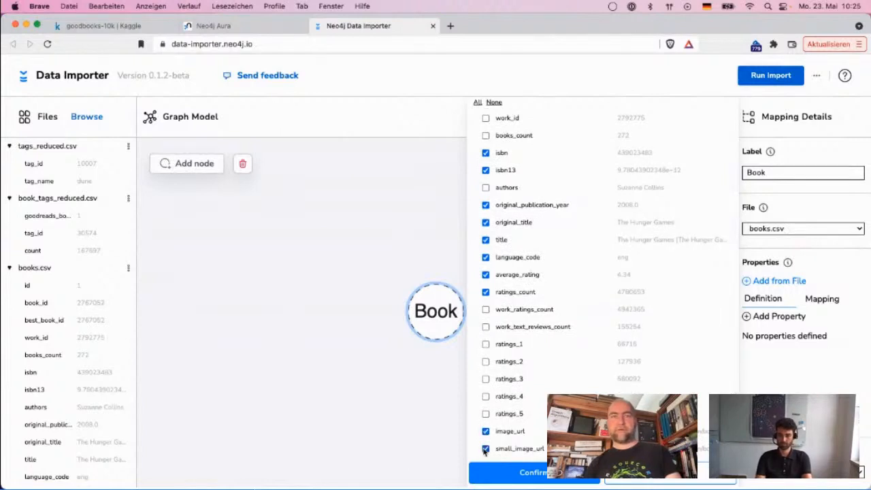
scroll(543, 324, up, 3)
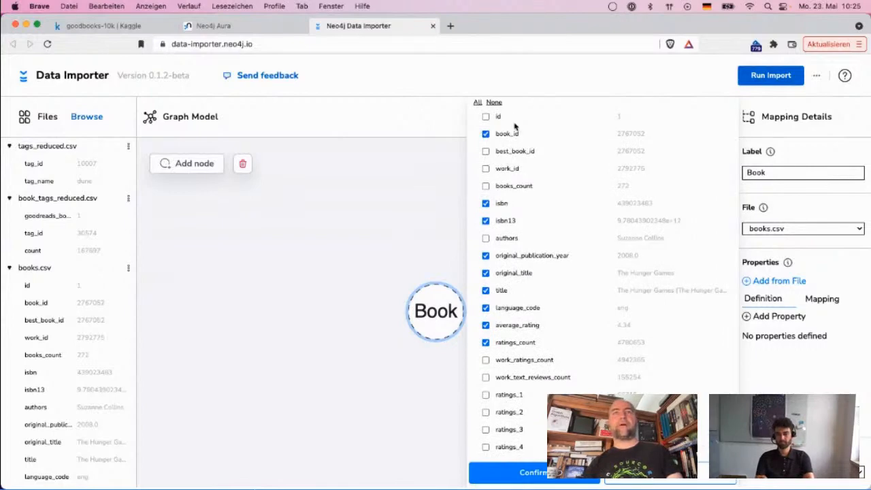
click(537, 473)
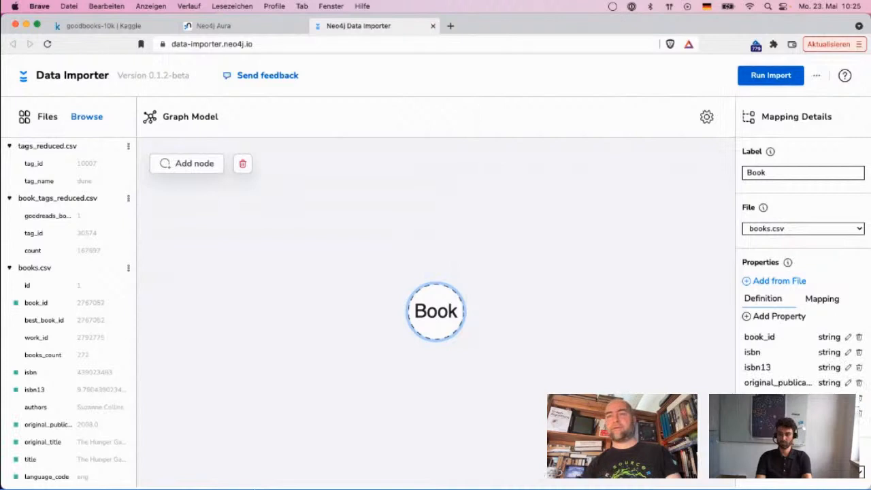
click(795, 472)
click(787, 333)
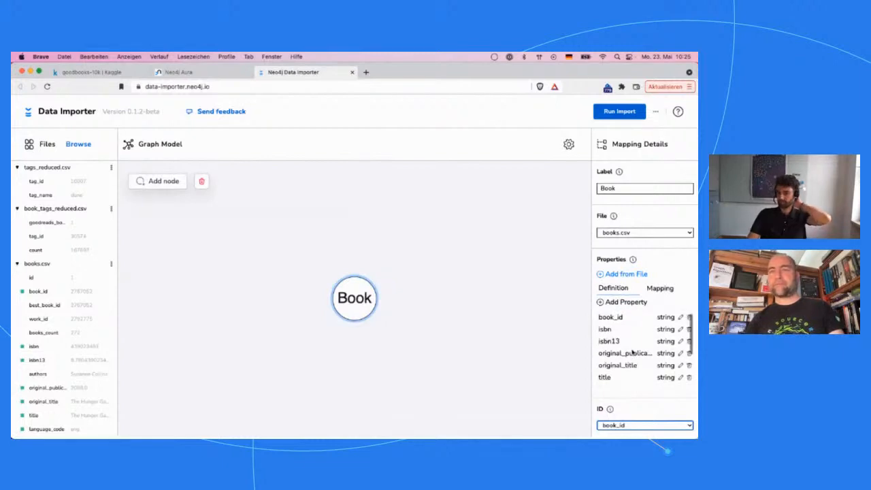
- Rename the Book property original_publication_year to year and set its type to integer
scroll(633, 351, down, 3)
scroll(632, 352, down, 1)
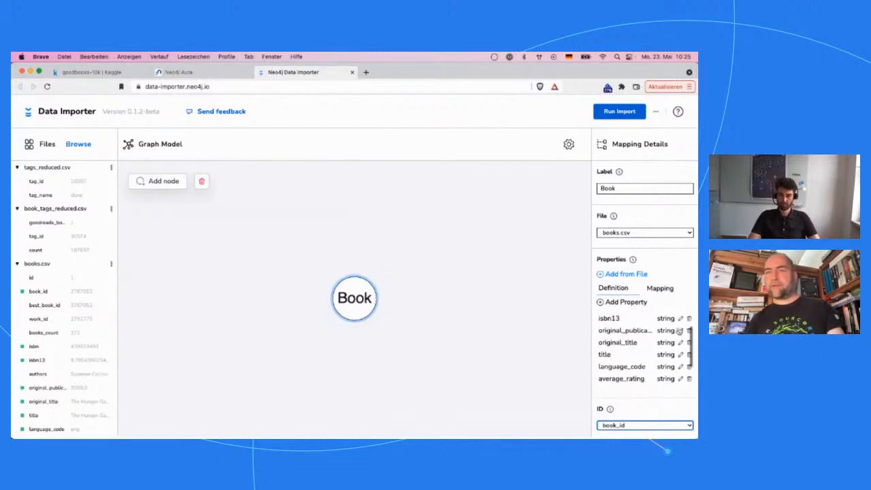
click(680, 331)
click(640, 331)
key(super+a)
text(ye)
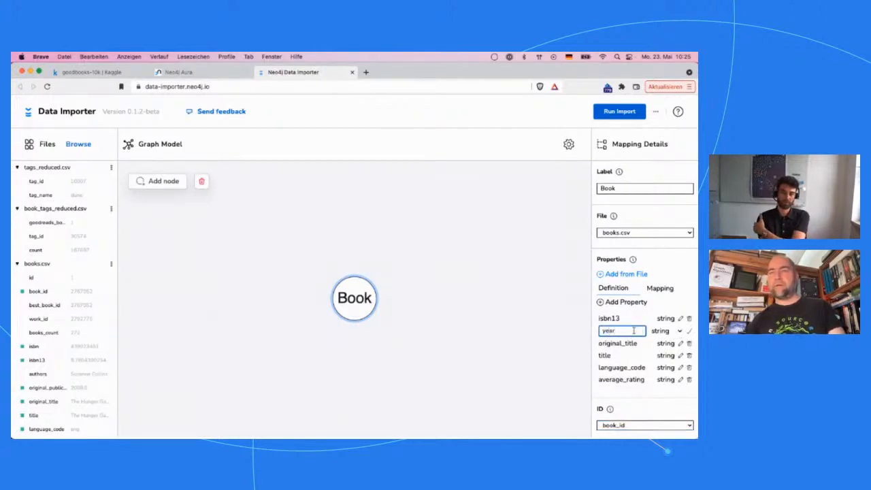
click(680, 333)
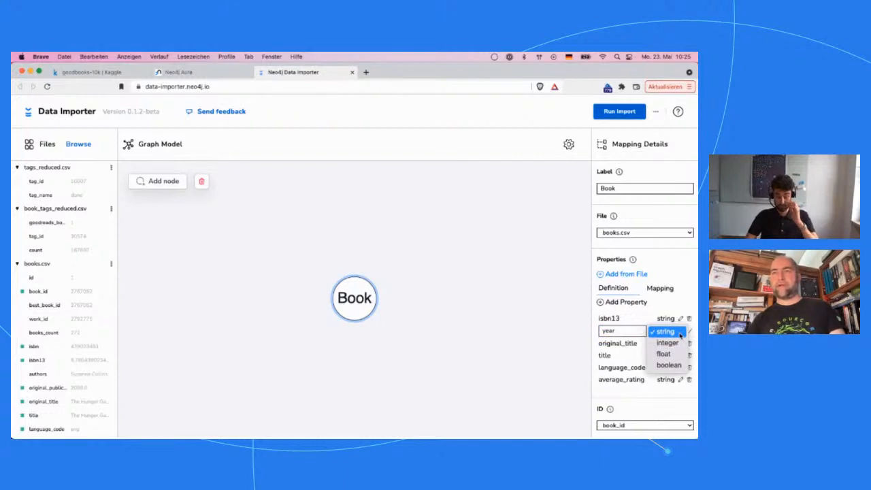
click(679, 343)
click(690, 332)
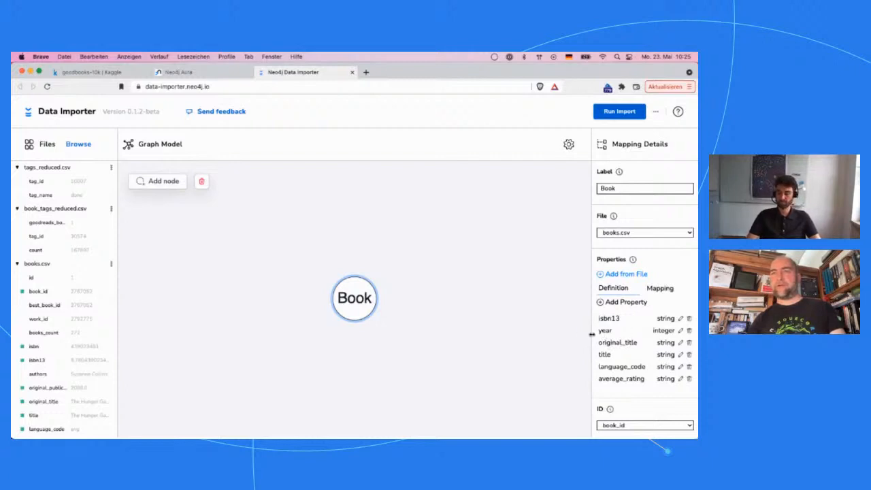
- Rename the Book property language_code to language, keeping the string type
scroll(623, 333, down, 3)
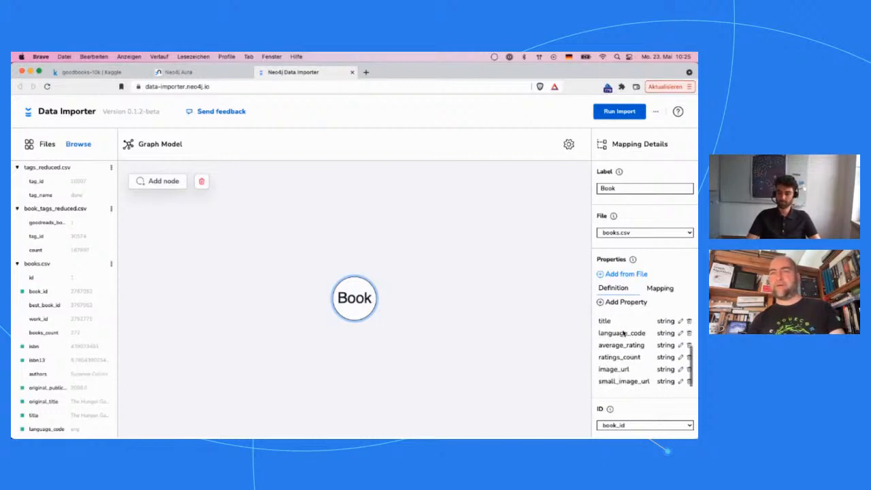
click(680, 333)
double_click(637, 334)
key(BackSpace)
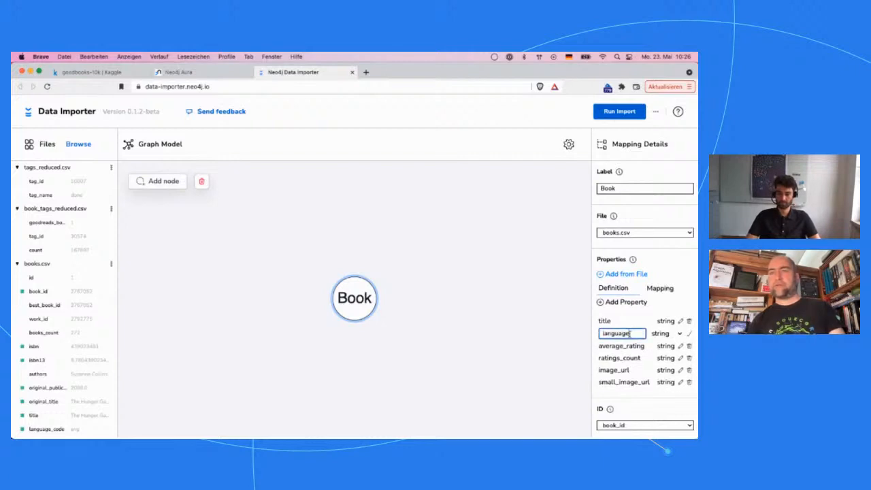
click(689, 333)
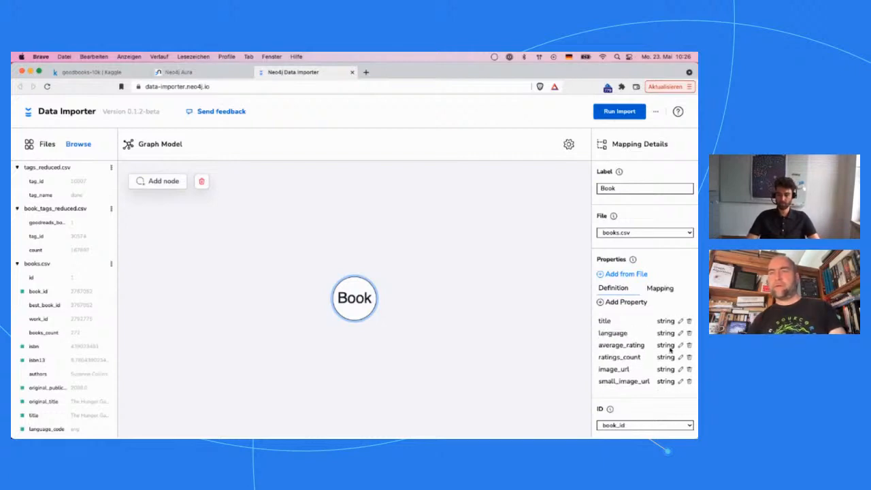
- Set the type of the Book property average_rating to float and of ratings_count to integer
click(680, 345)
click(667, 348)
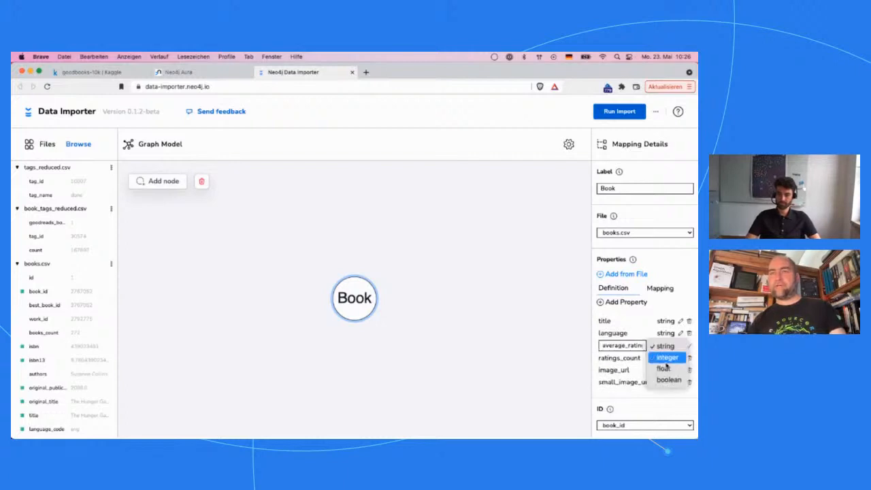
click(664, 368)
click(689, 346)
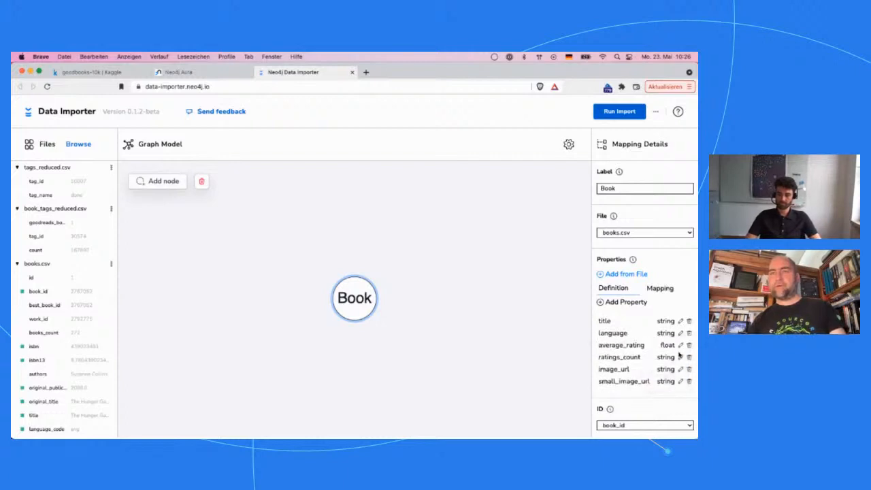
click(681, 356)
click(668, 359)
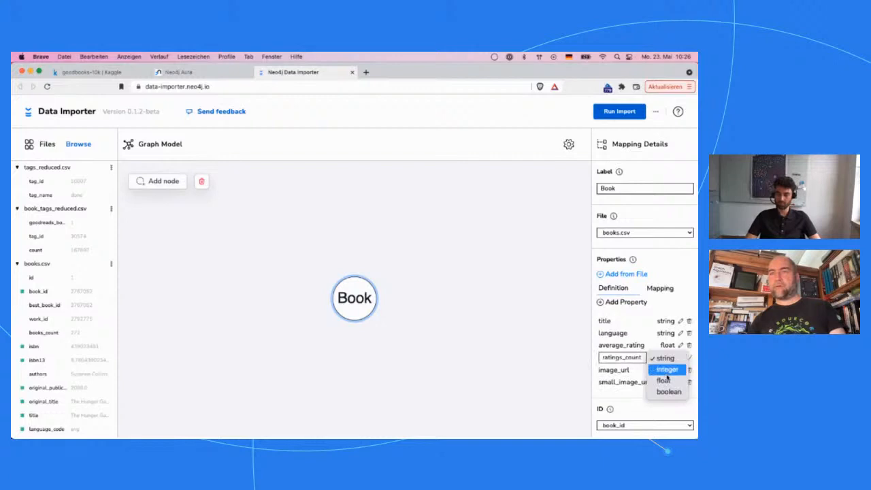
click(667, 370)
click(690, 357)
scroll(666, 368, up, 3)
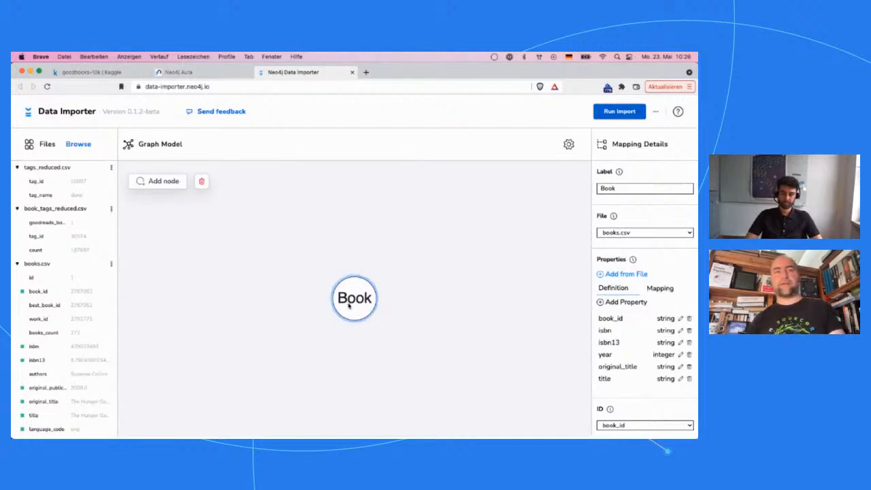
- Connect the Book node to a new node labelled Author and reverse the relationship so it runs from Author to Book
mouse_move(361, 302)
mouse_down()
mouse_move(352, 310)
mouse_move(361, 311)
mouse_up()
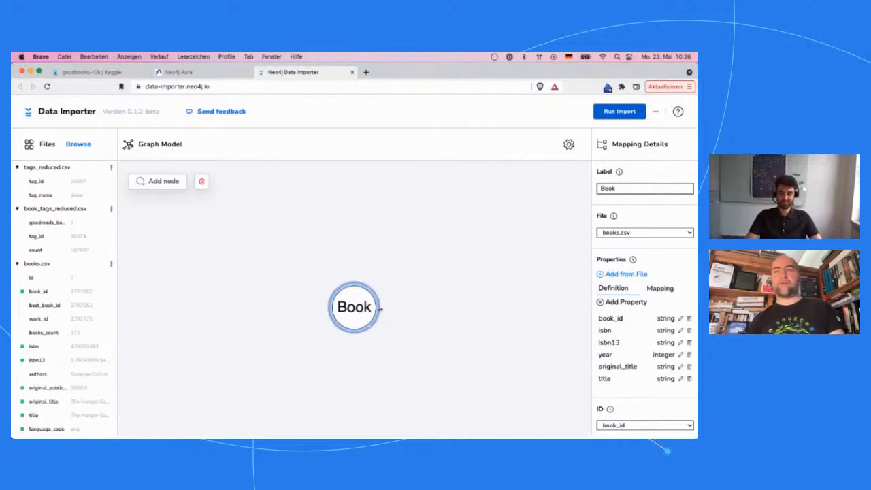
drag(380, 309, 468, 310)
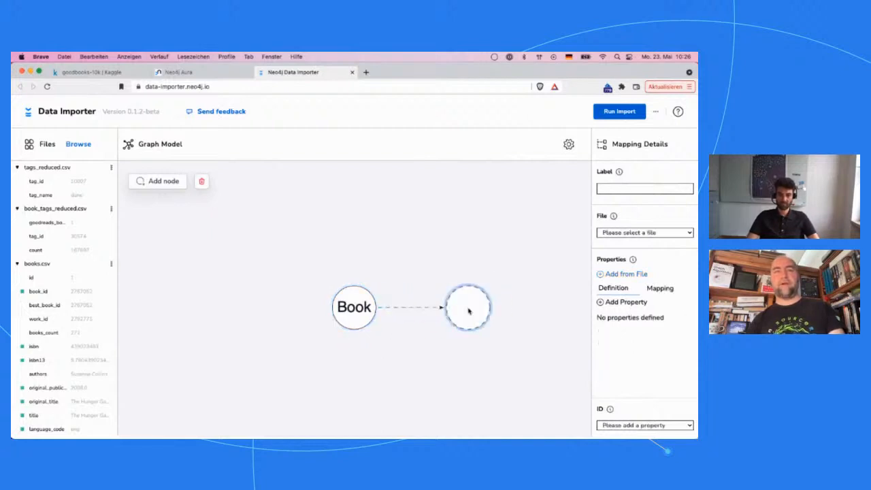
text(Author)
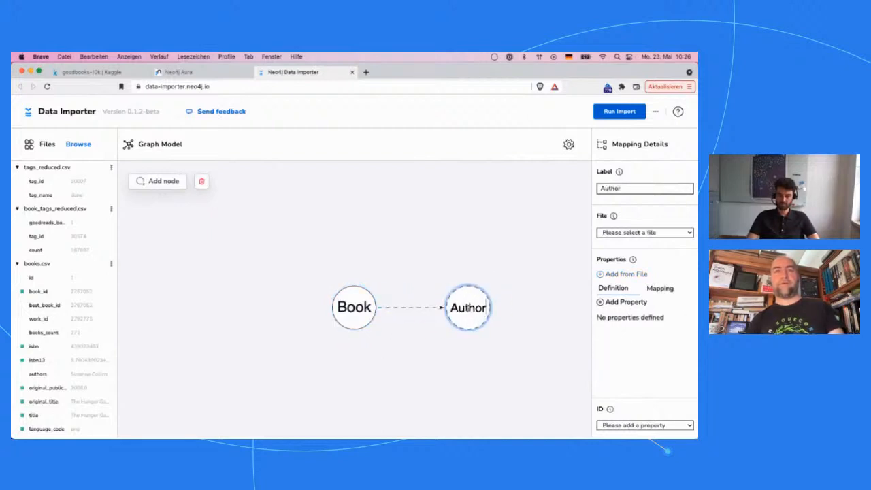
click(433, 310)
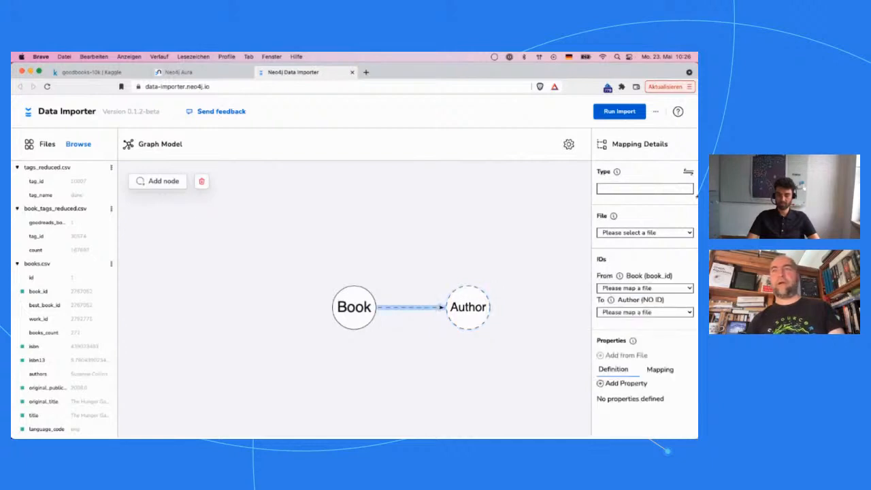
click(688, 172)
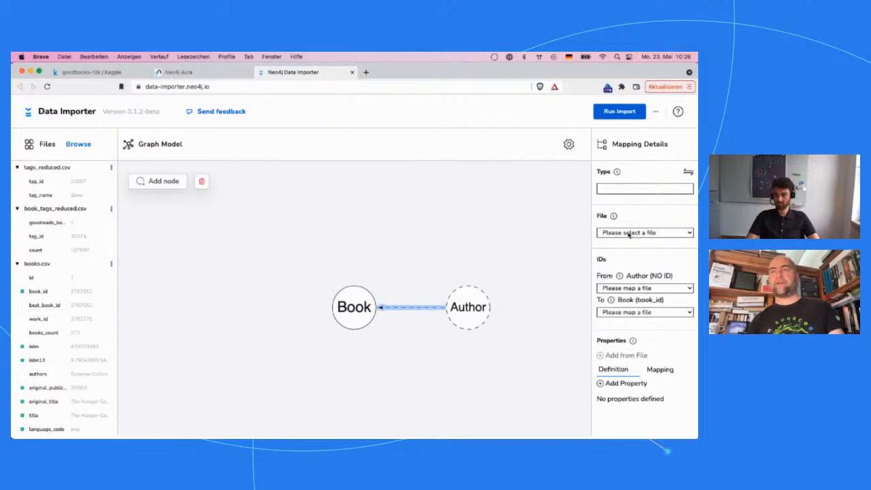
- Switch to the goodbooks-10k Kaggle page and examine how the authors column of books.csv lists the authors
click(105, 72)
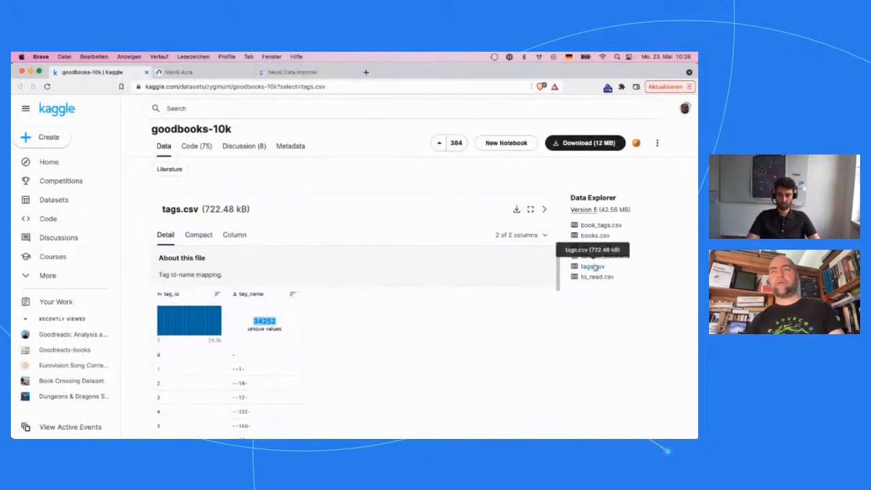
click(597, 235)
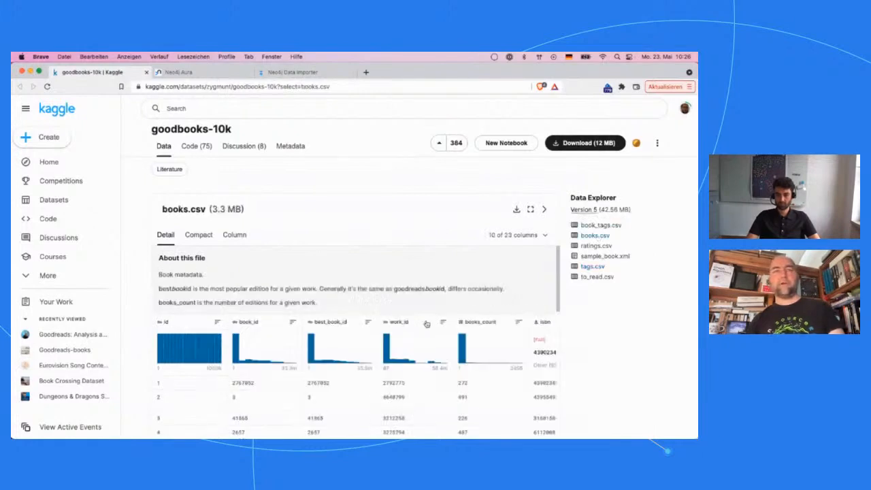
scroll(427, 324, down, 1)
scroll(427, 324, right, 5)
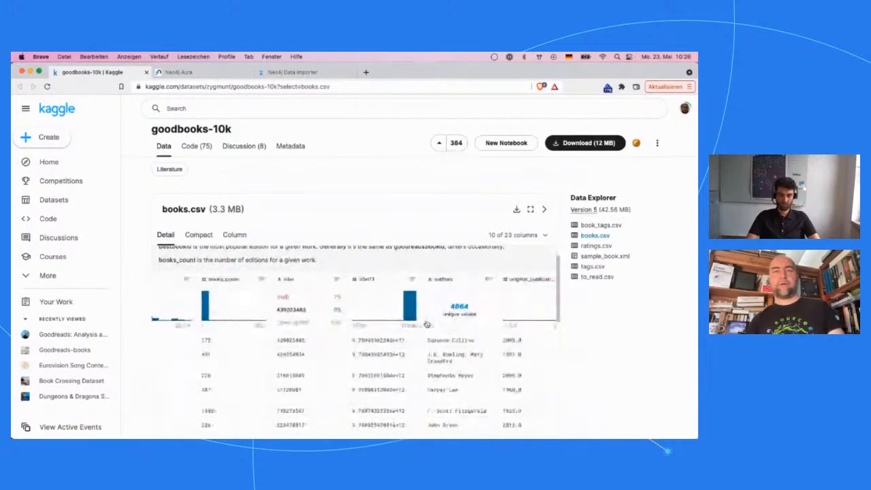
drag(443, 360, 417, 356)
scroll(417, 357, down, 5)
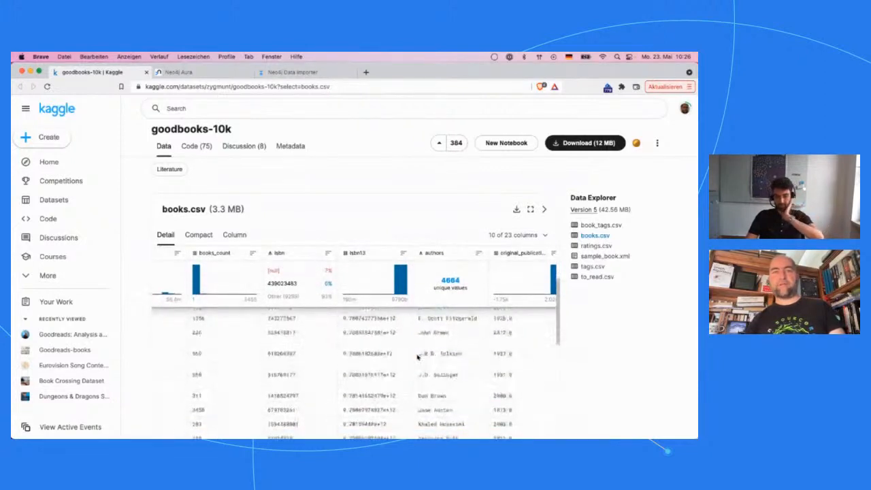
scroll(418, 357, down, 4)
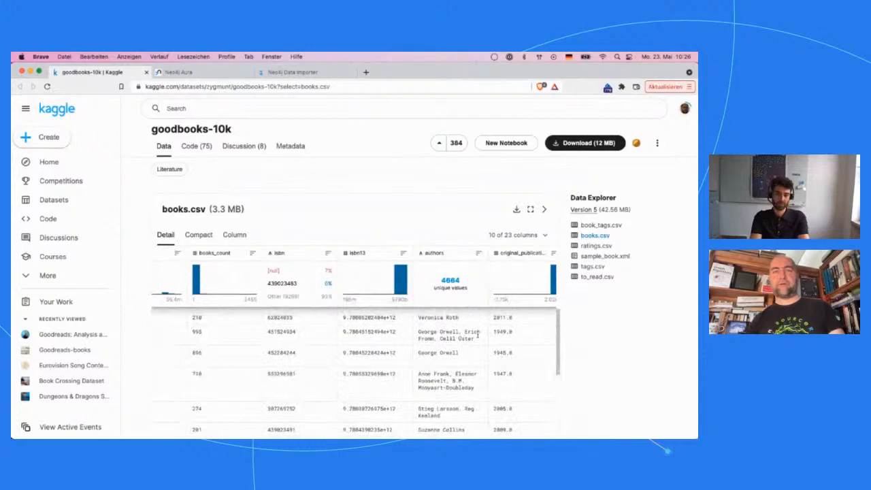
scroll(465, 338, up, 10)
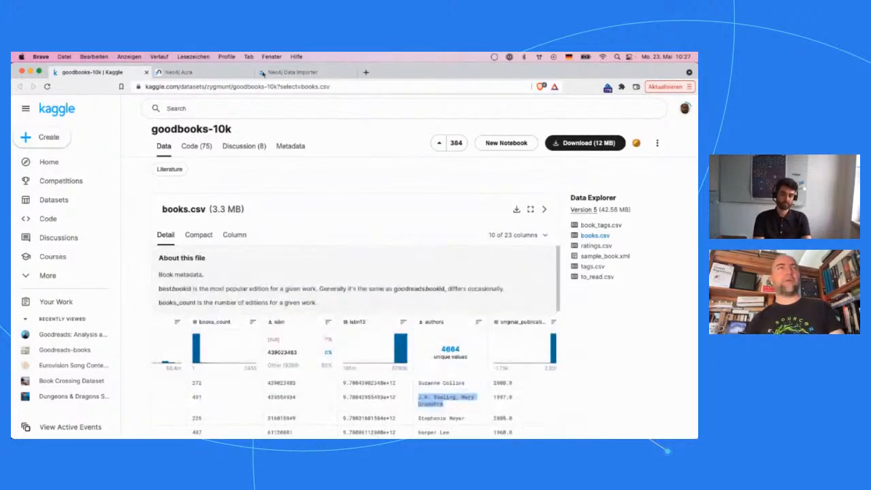
- Back in Data Importer, map the Author node to books.csv and add authors from the file as its property
click(293, 72)
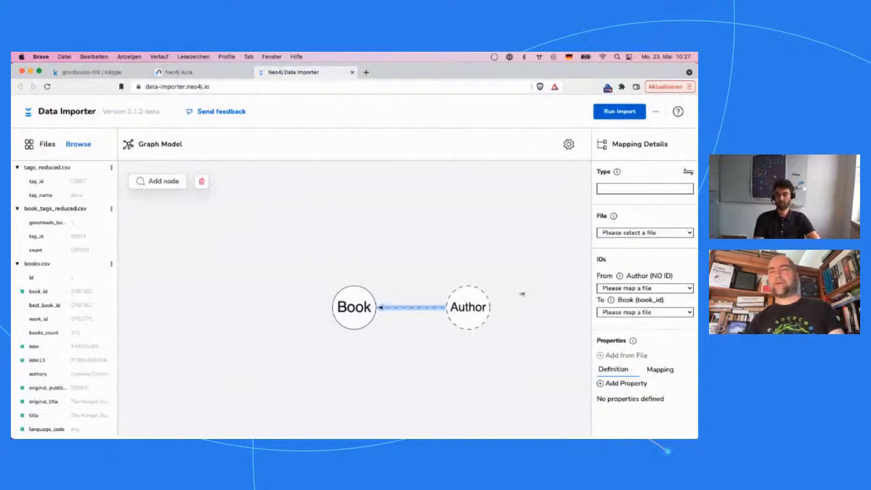
click(459, 312)
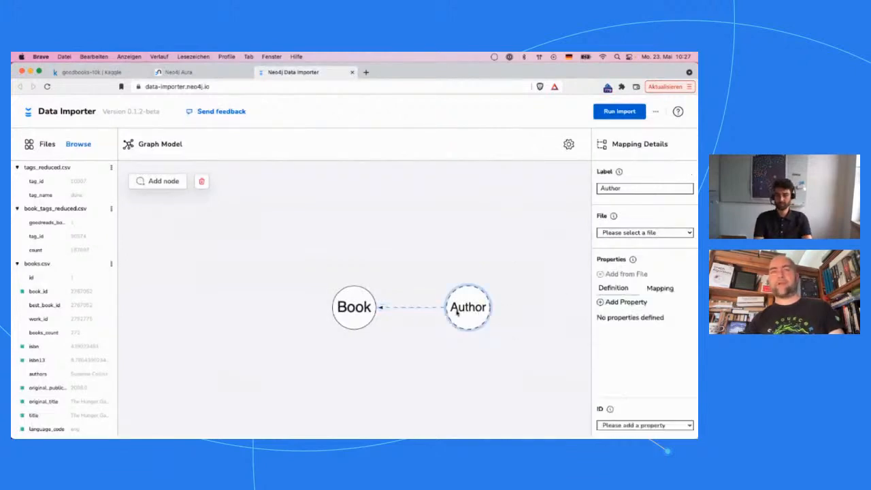
click(626, 233)
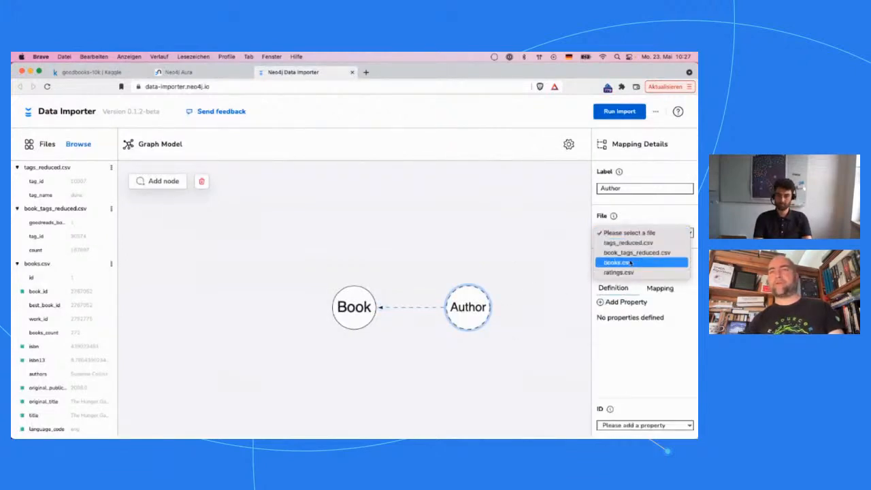
click(631, 263)
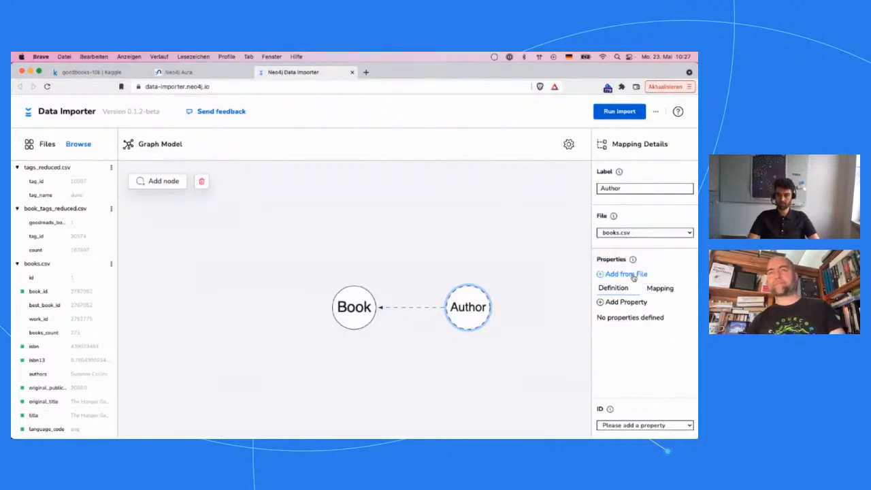
click(633, 275)
scroll(399, 175, down, 2)
scroll(401, 173, up, 2)
click(394, 238)
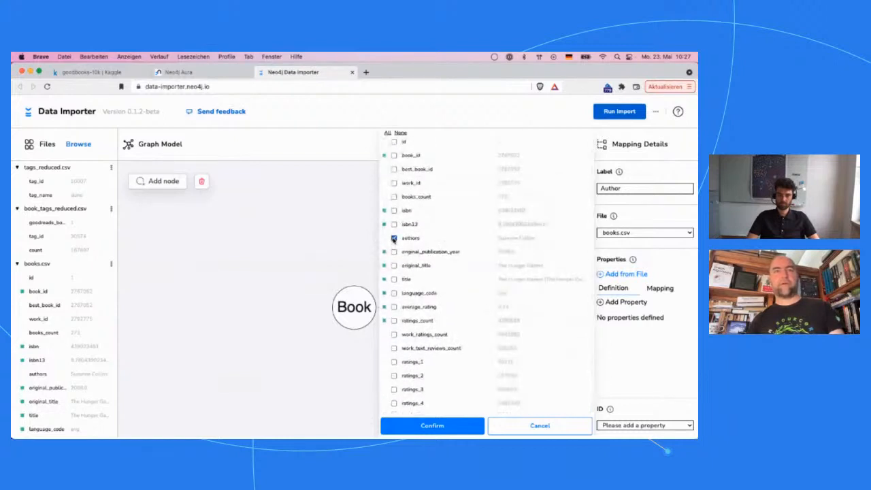
click(432, 425)
- Set the Author node's ID to the authors property and rename that property to author
click(634, 425)
click(633, 414)
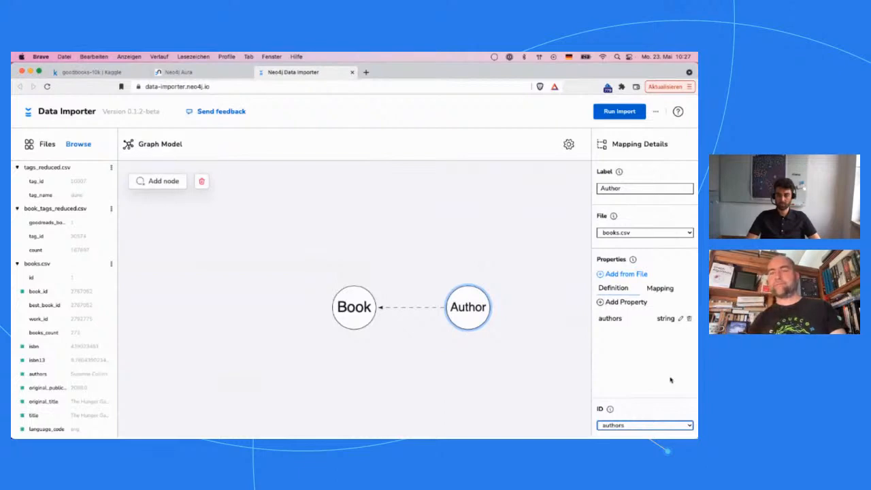
click(680, 318)
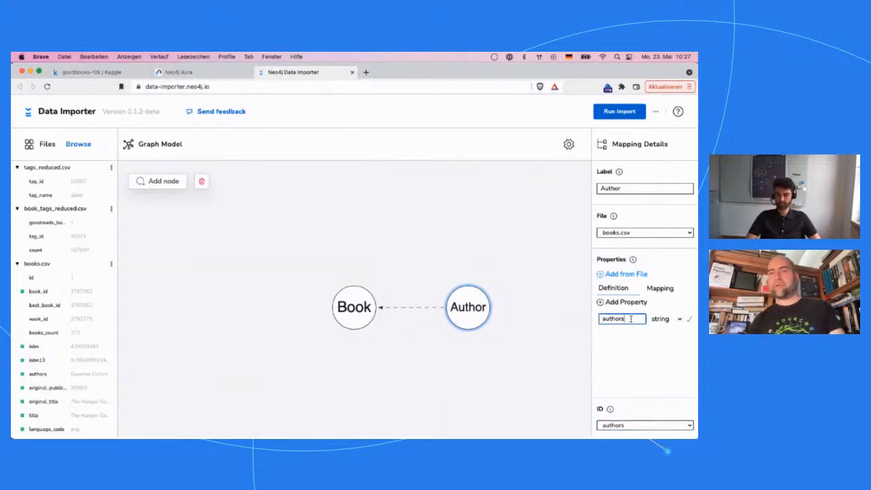
click(689, 318)
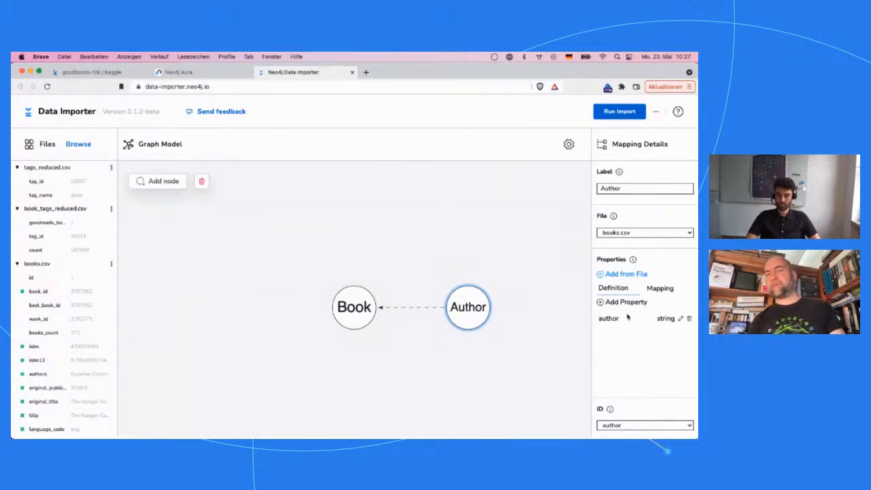
- Give the Author-to-Book relationship the type WROTE and map it to books.csv
click(432, 310)
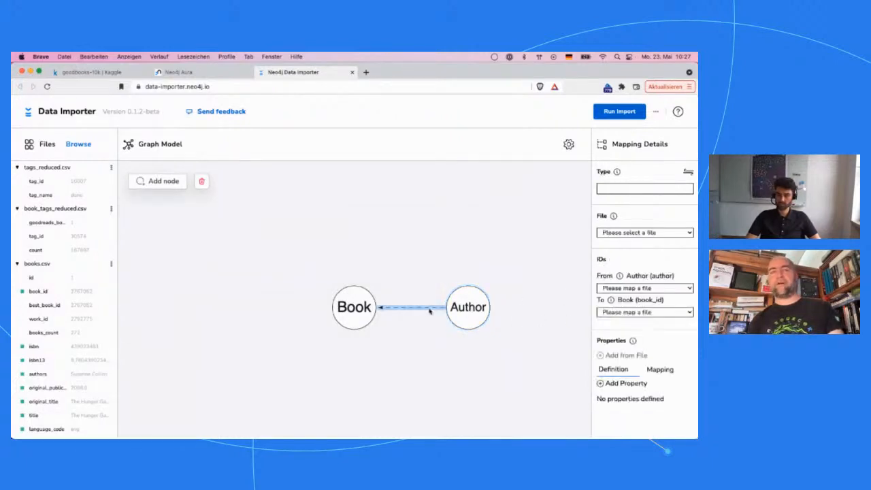
click(619, 187)
text(WROTE)
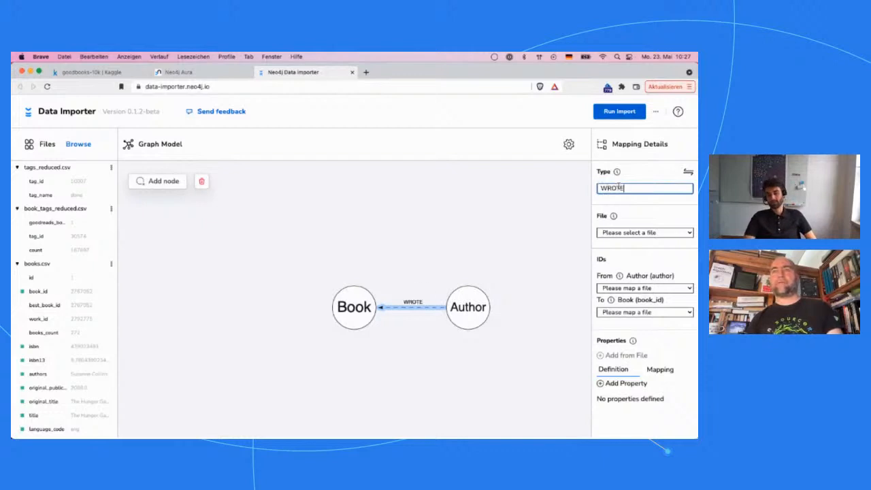
click(615, 232)
click(623, 278)
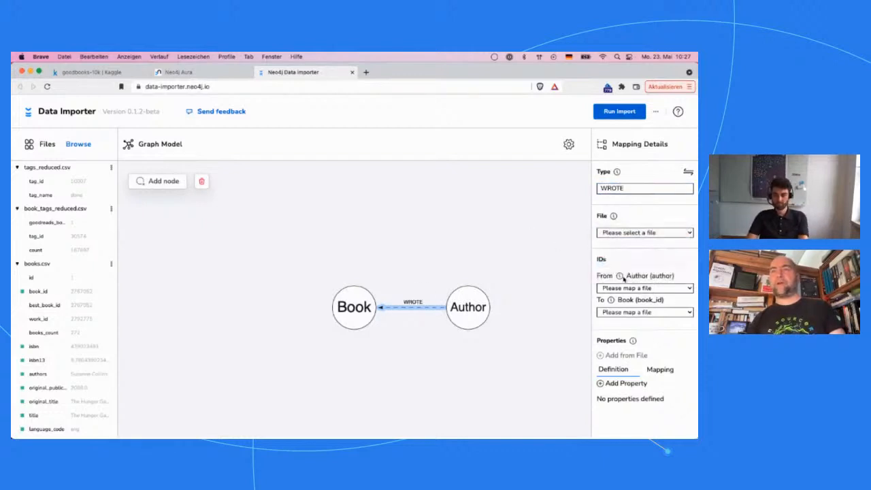
- Map the WROTE relationship's From ID to the authors field and its To ID to book_id
click(633, 289)
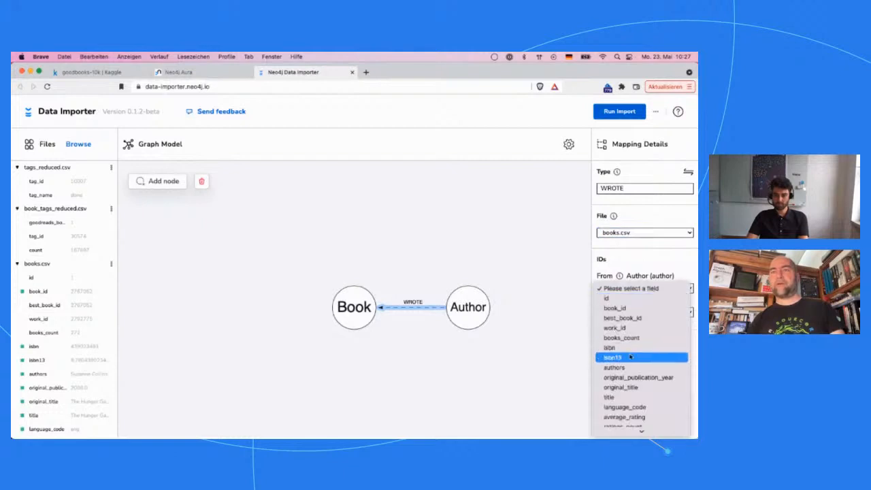
click(635, 366)
click(650, 313)
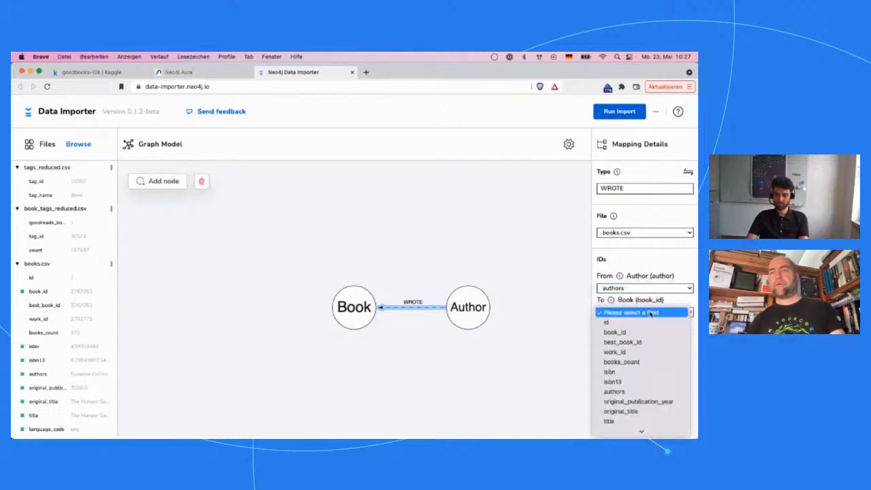
click(646, 332)
click(494, 382)
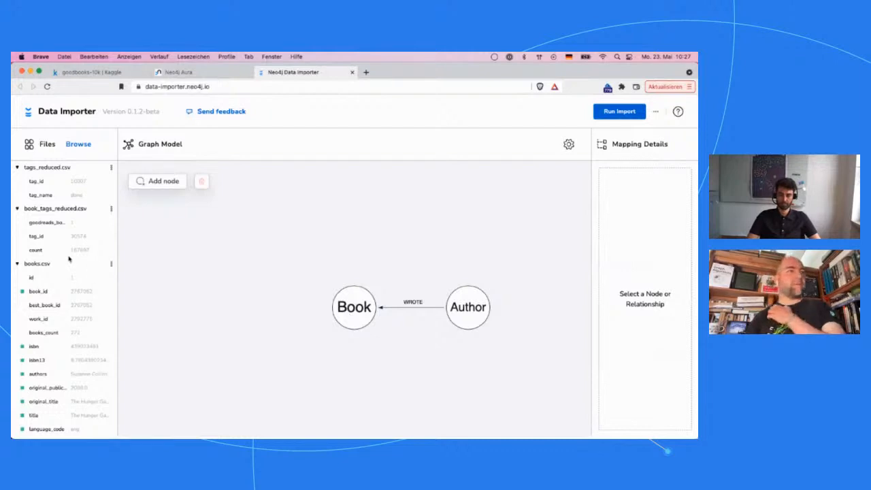
- Collapse the books.csv field list, leaving the ratings.csv fields expanded
scroll(55, 284, down, 10)
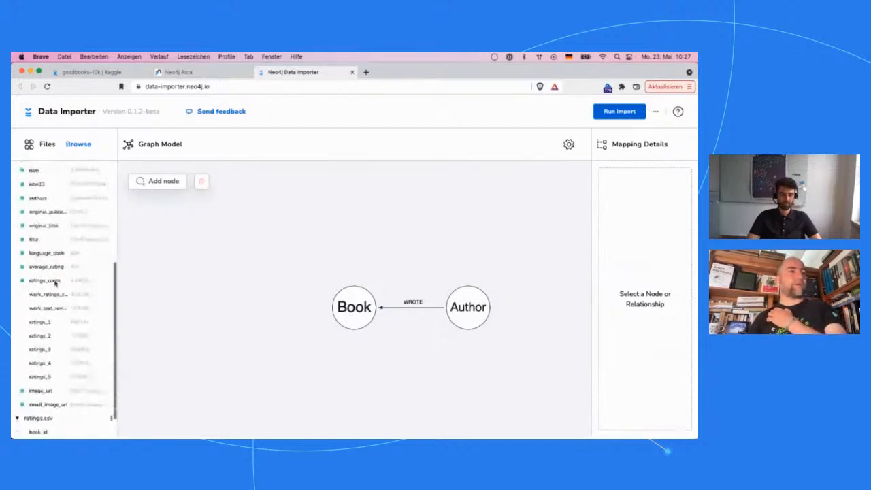
scroll(55, 283, up, 10)
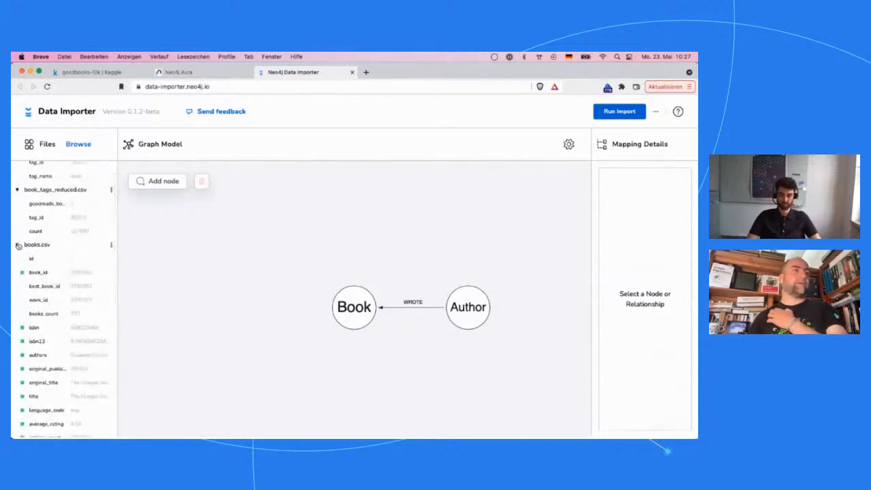
click(18, 246)
click(18, 266)
click(17, 266)
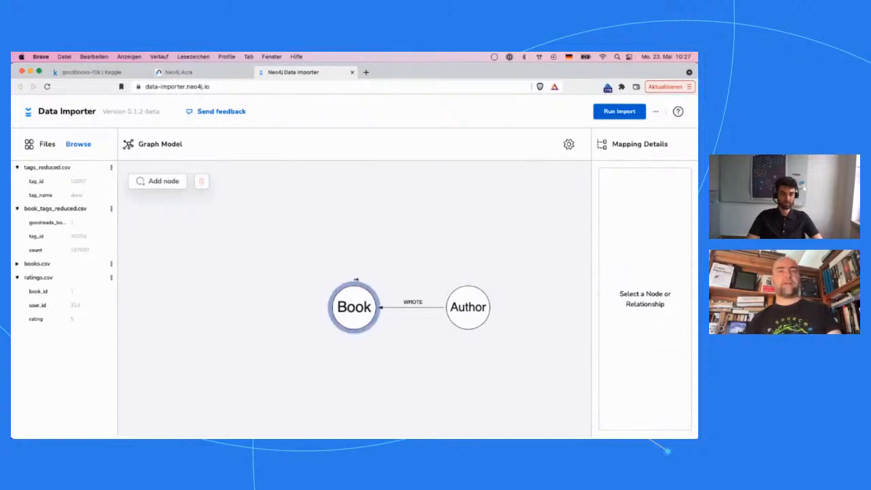
- Connect the Book node to a new node labelled Tag and map that node to tags_reduced.csv
drag(354, 285, 354, 203)
text(Tag)
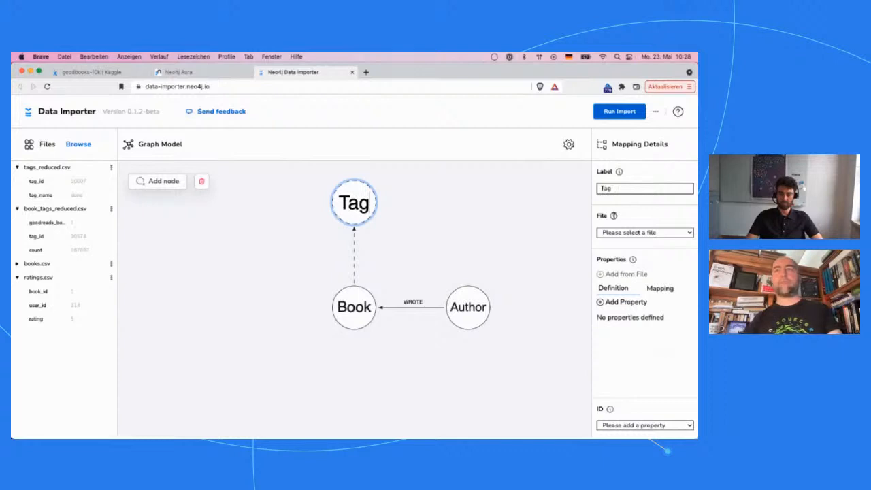
click(614, 233)
click(625, 241)
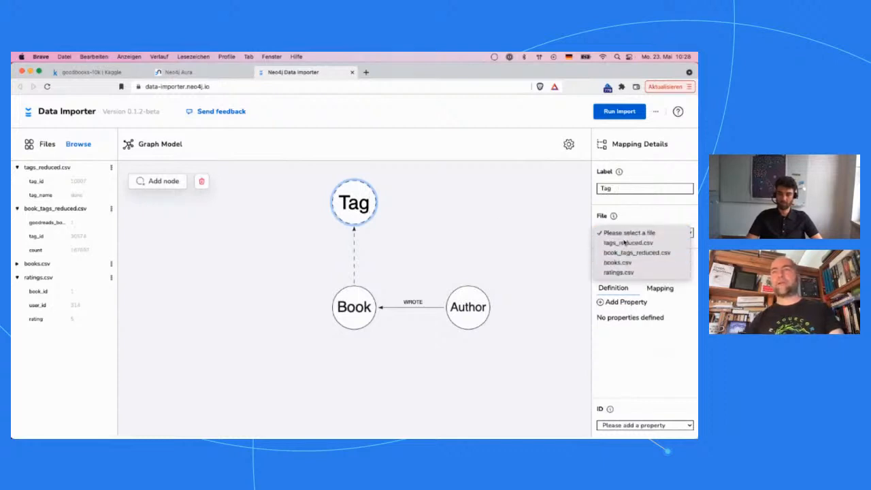
- Add all fields from the mapped file, tag_id and tag_name, as properties of the Tag node
click(621, 275)
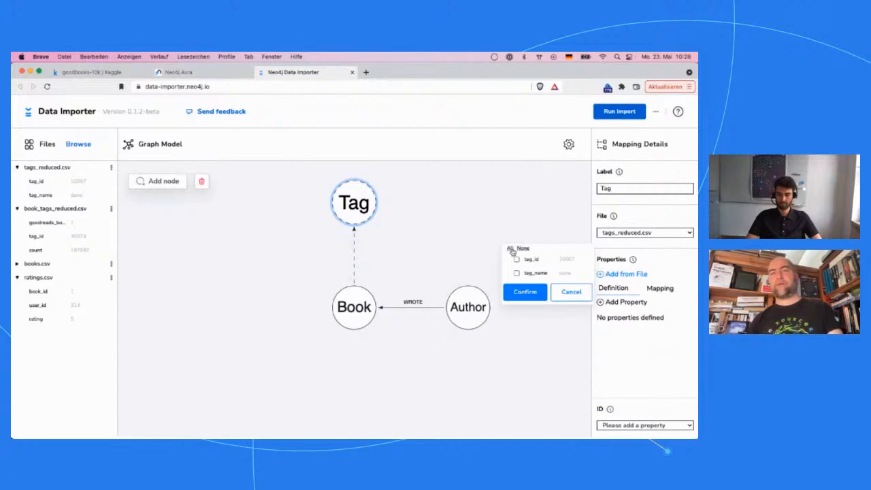
click(510, 249)
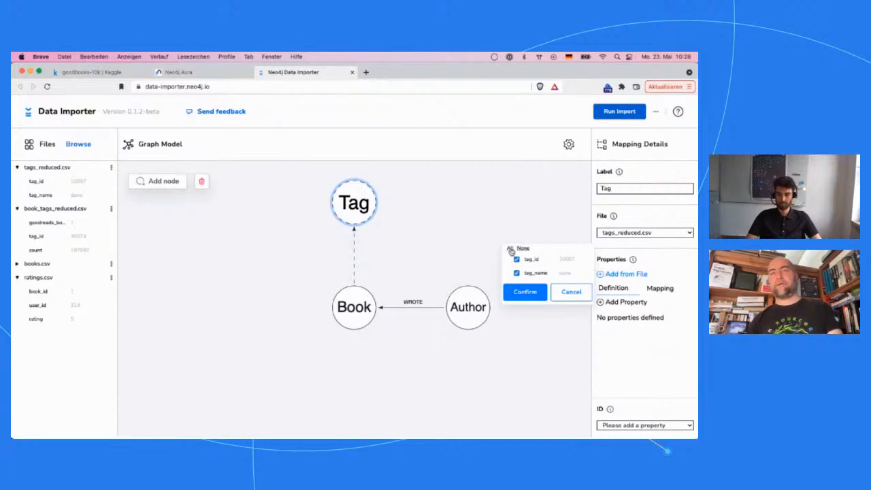
click(524, 293)
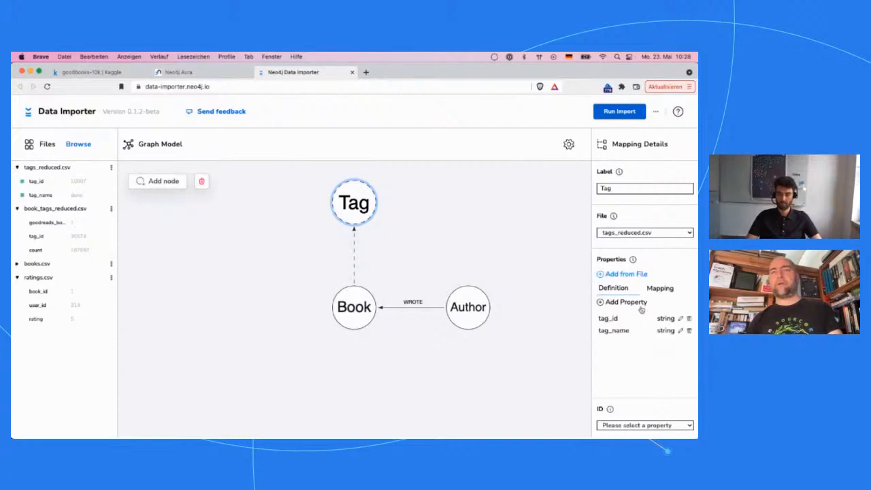
- Select tag_name as the Tag node's ID and rename that property to name
click(627, 427)
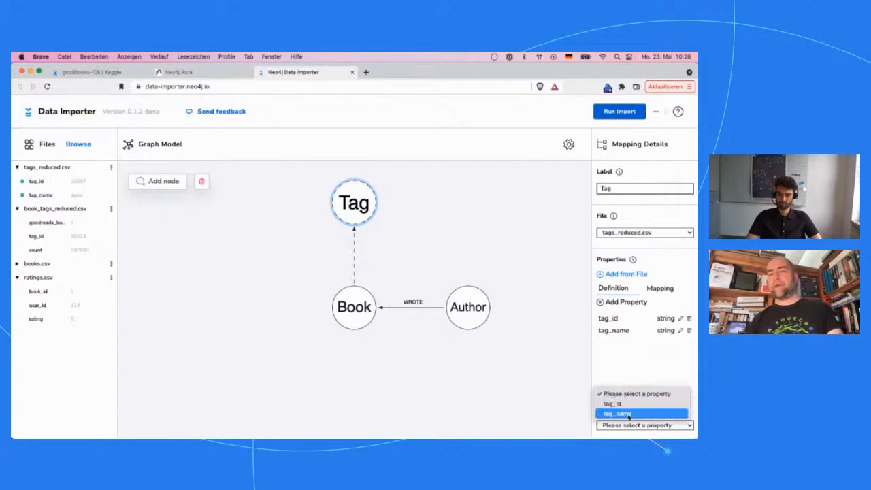
click(628, 414)
click(681, 331)
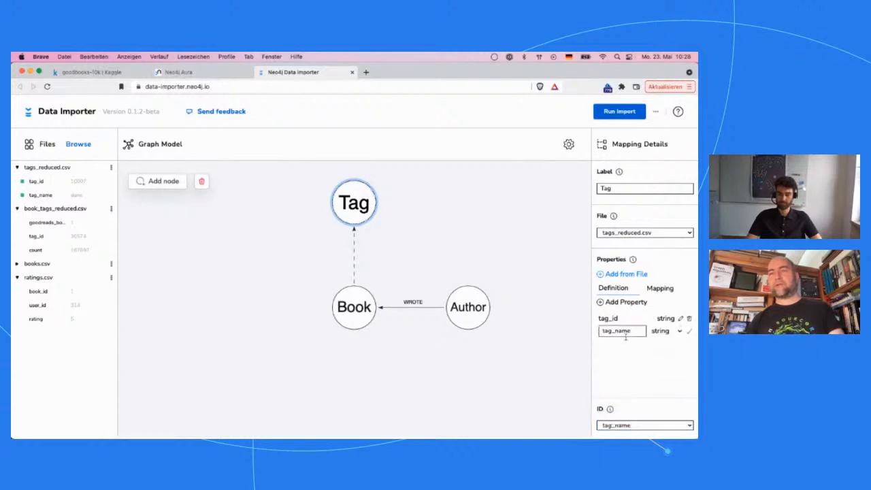
drag(616, 332, 598, 334)
key(BackSpace)
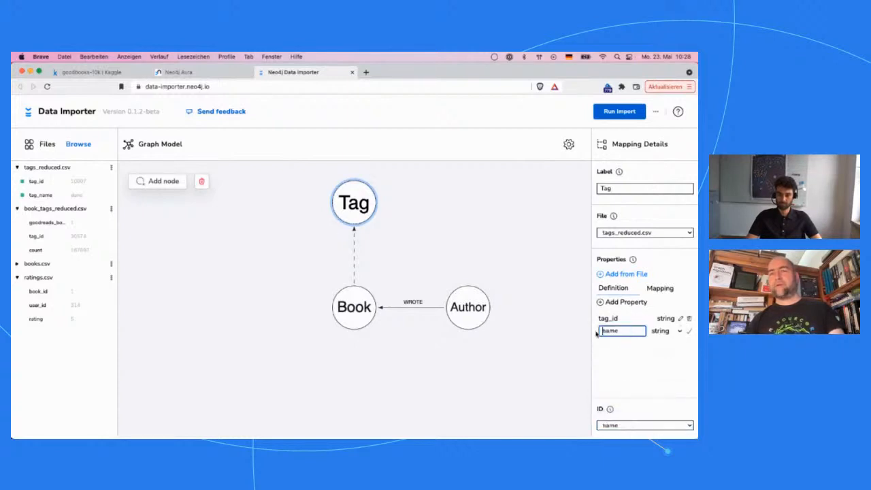
click(690, 332)
click(680, 319)
drag(620, 318, 602, 318)
click(689, 319)
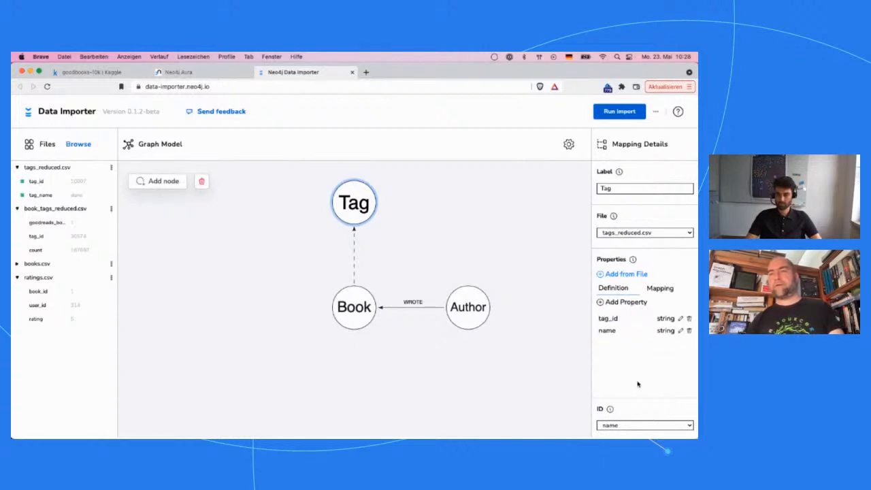
- Set the Tag node's ID to the tag_id property
click(640, 425)
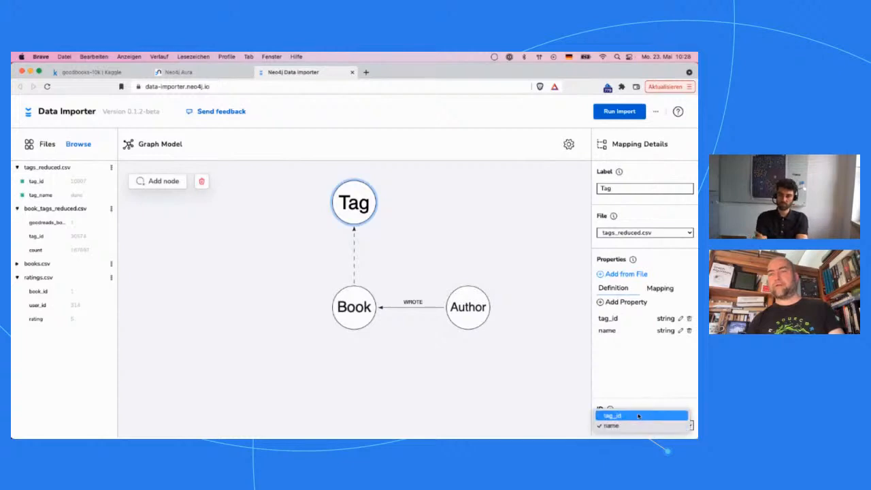
click(616, 415)
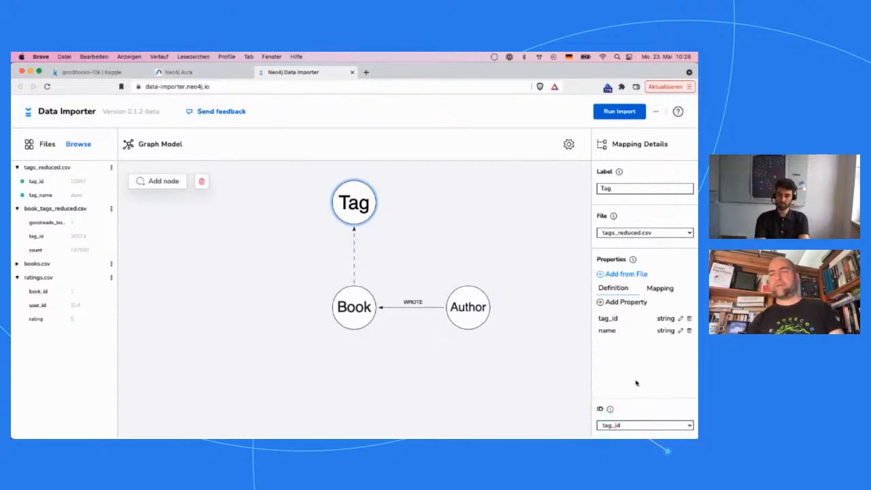
- Map the Book-to-Tag relationship to book_tags_reduced.csv, using goodreads_book_id as the From ID and tag_id as the To ID
click(354, 264)
click(659, 232)
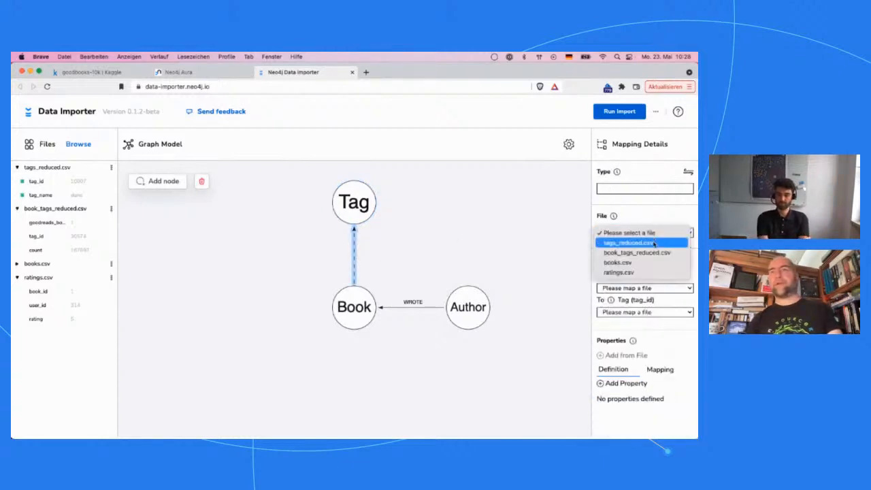
click(637, 252)
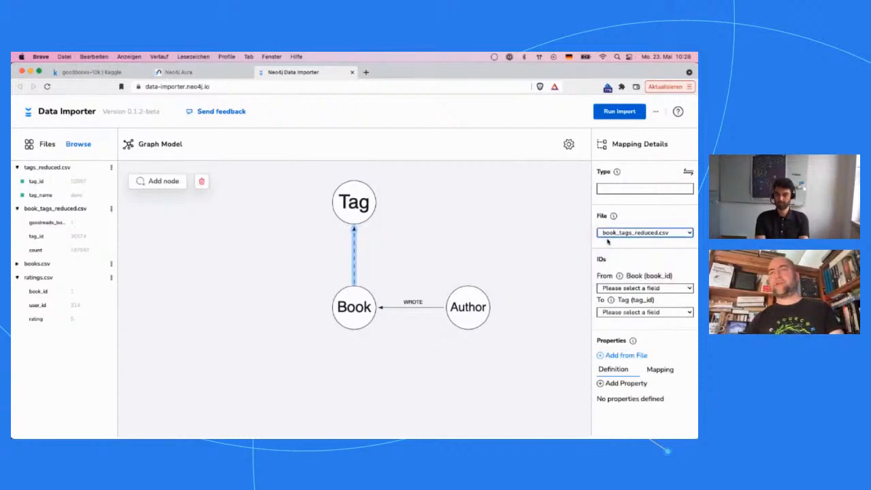
click(624, 290)
click(625, 298)
click(625, 312)
click(625, 333)
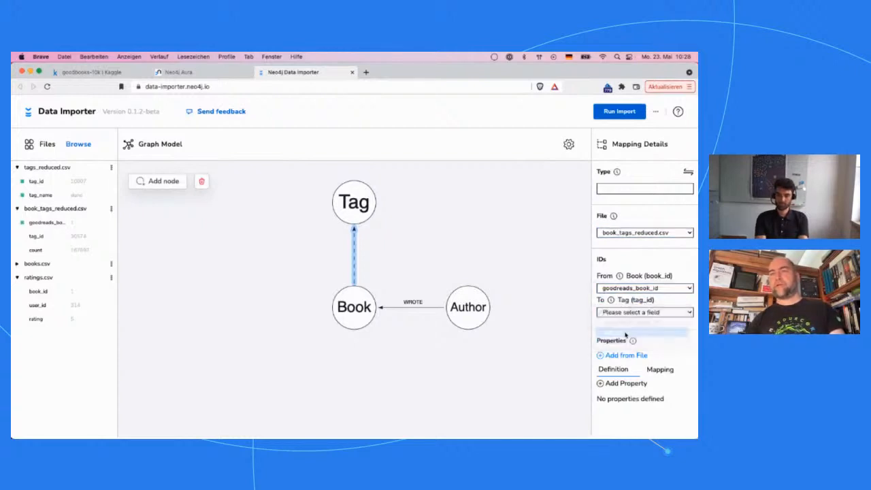
- Add the count field as a property of the Book-to-Tag relationship and set its data type to integer
click(621, 356)
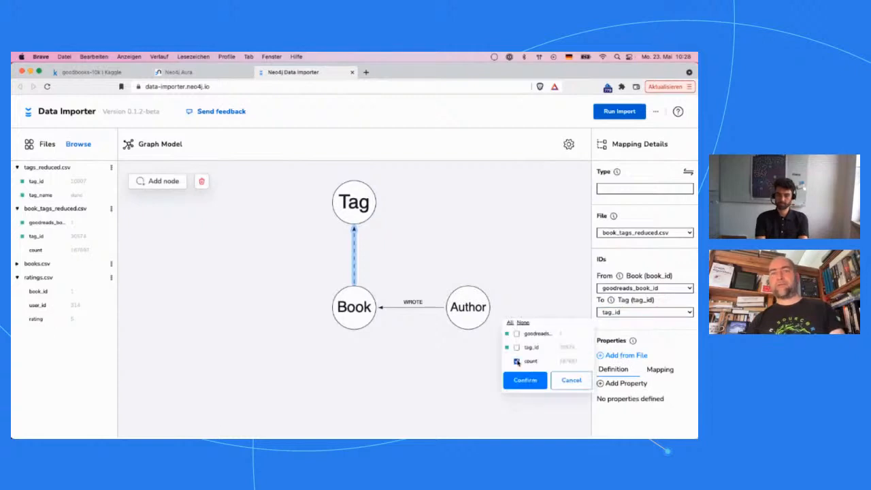
click(520, 381)
click(679, 401)
click(662, 401)
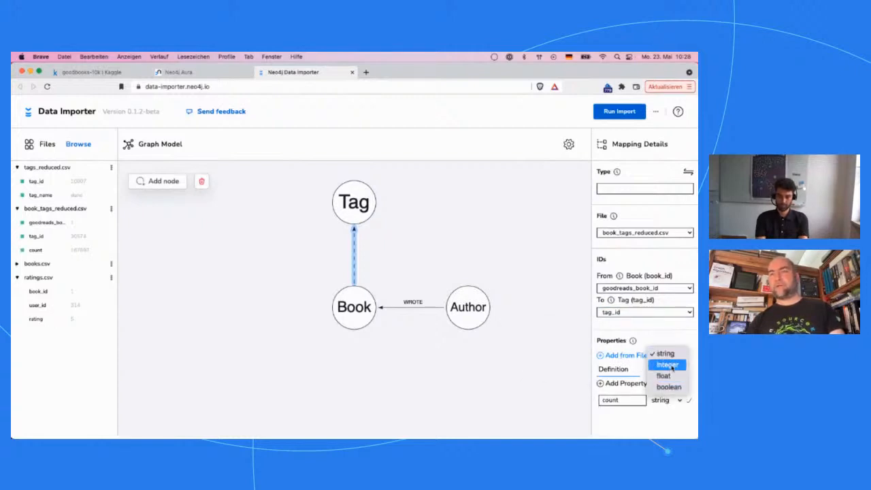
click(671, 366)
click(690, 402)
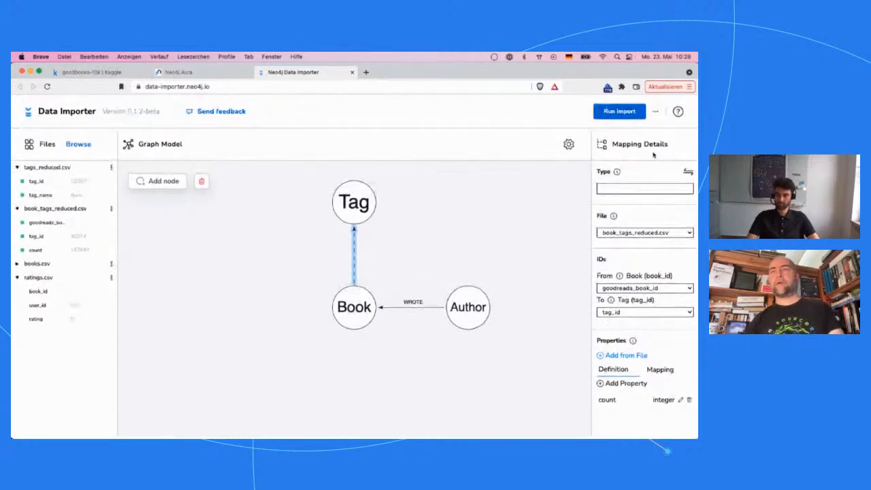
- Set the type of the Book-to-Tag relationship to TAGGED
click(632, 188)
text(TAGGED)
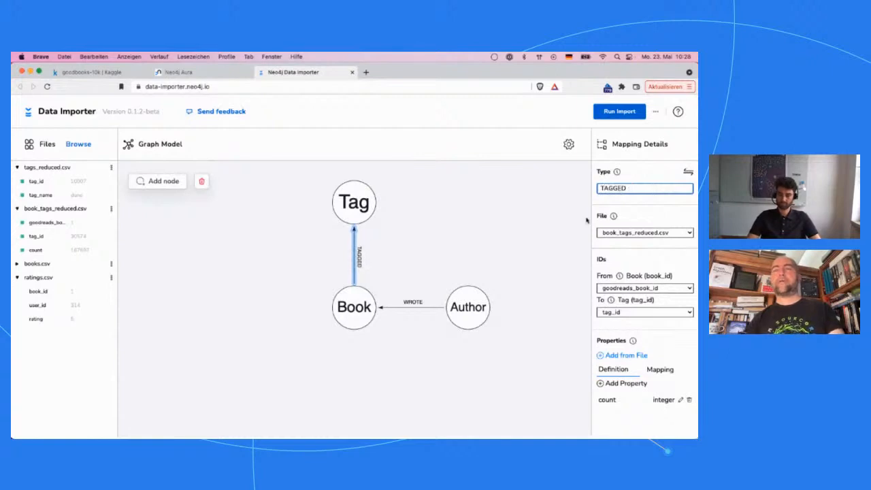
click(499, 267)
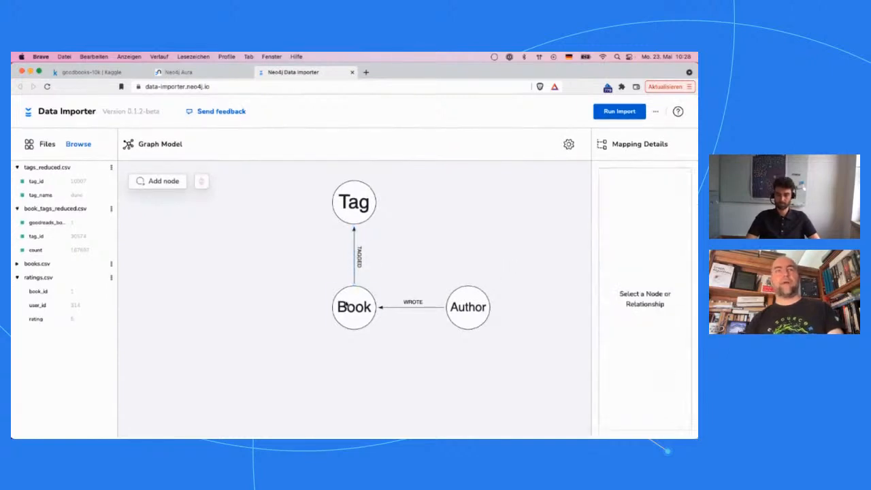
- Connect the Book node to a new node labelled User and map that node to ratings.csv
click(17, 208)
click(17, 168)
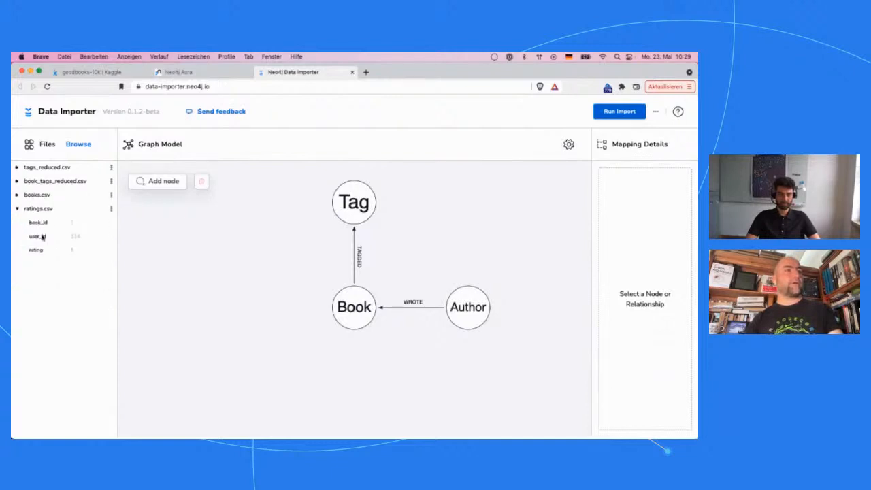
drag(335, 317, 238, 314)
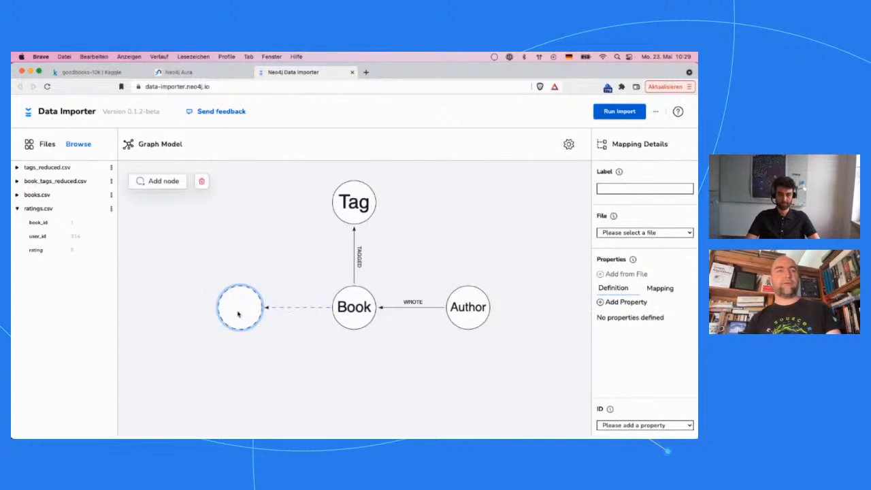
text(User)
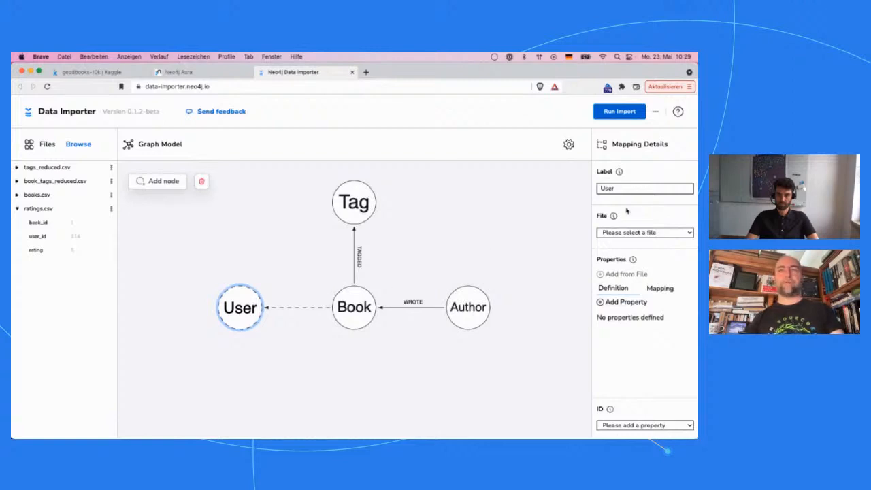
click(627, 232)
click(617, 272)
- Add user_id from the mapped file as the User node's property and set it as the node's ID
click(623, 275)
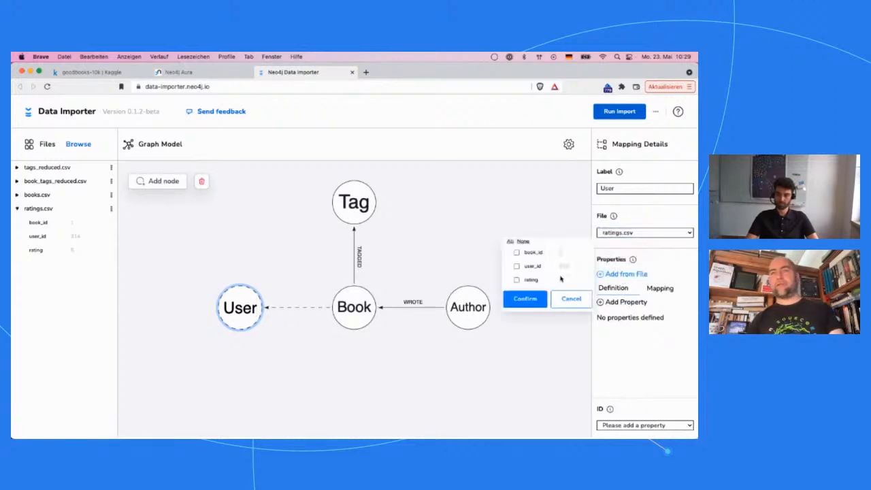
click(517, 266)
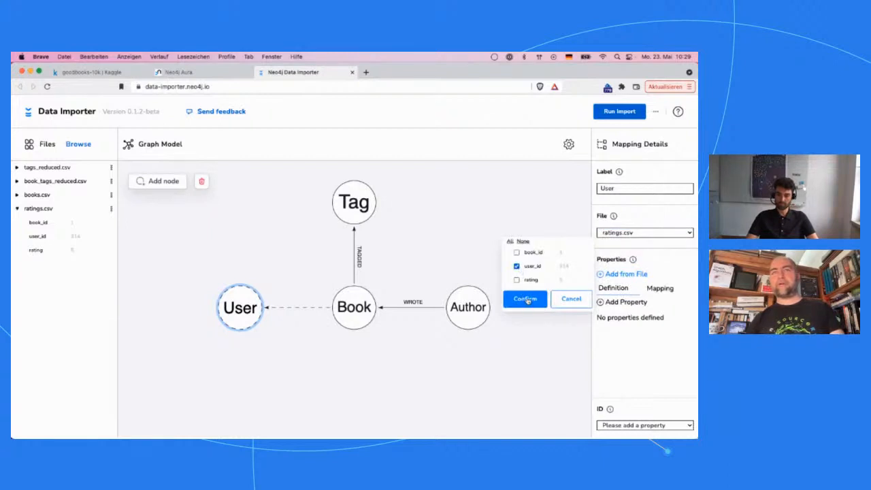
click(524, 298)
click(624, 424)
click(614, 412)
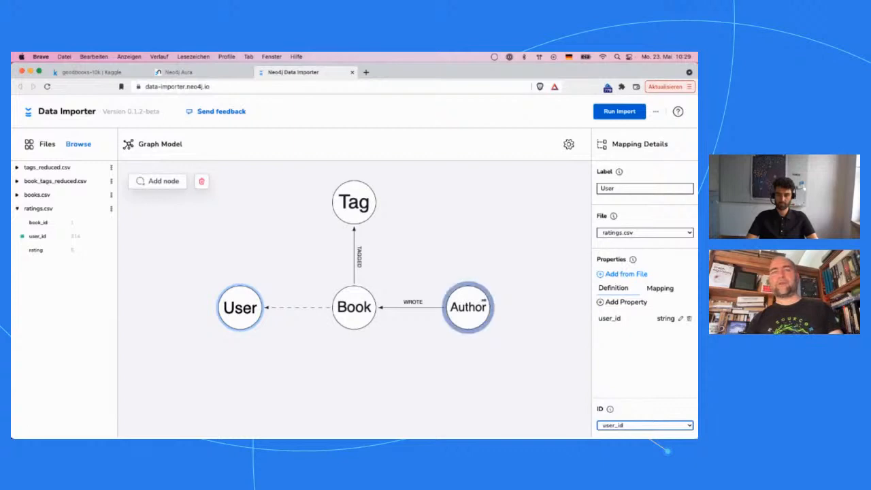
- Set the type of the relationship between Book and User to RATED and reverse its direction to run from User to Book
click(283, 310)
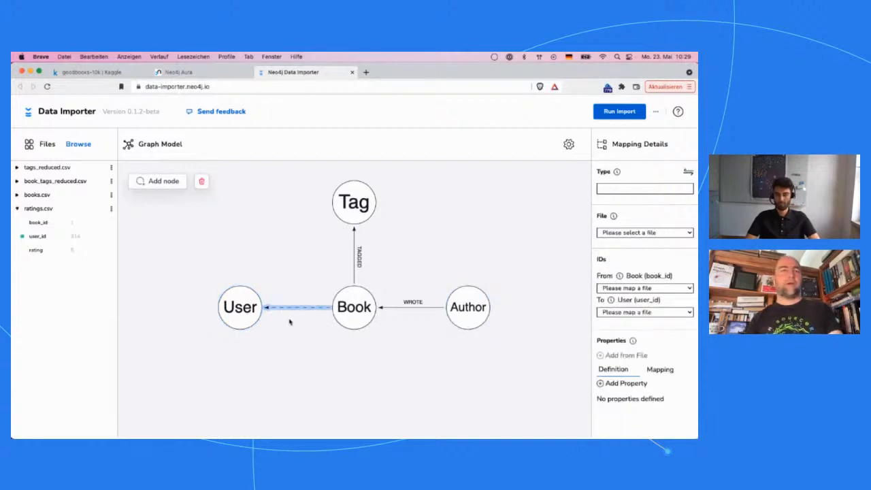
text(RATED)
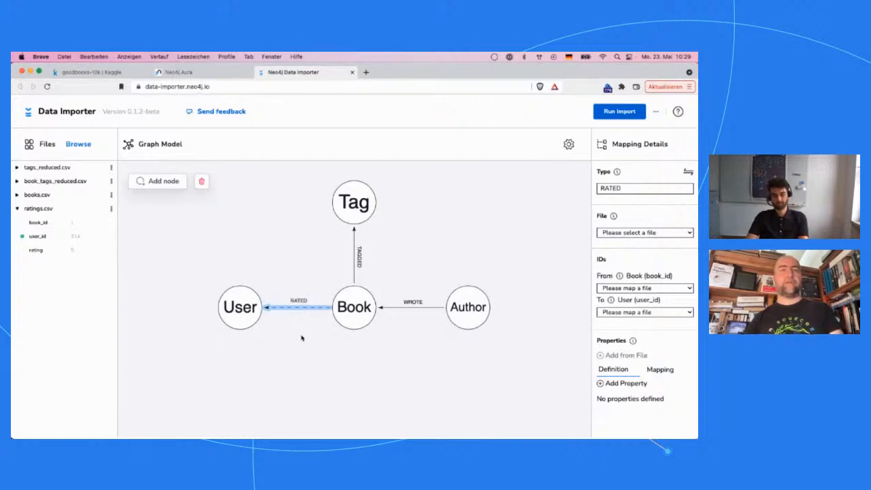
click(302, 338)
click(305, 309)
click(688, 172)
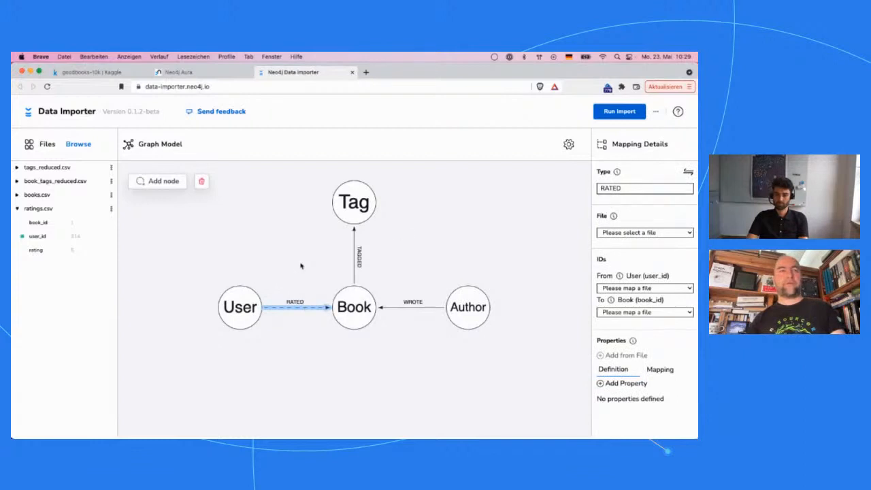
- Map the RATED relationship to ratings.csv, using user_id as the From ID and book_id as the To ID
click(635, 233)
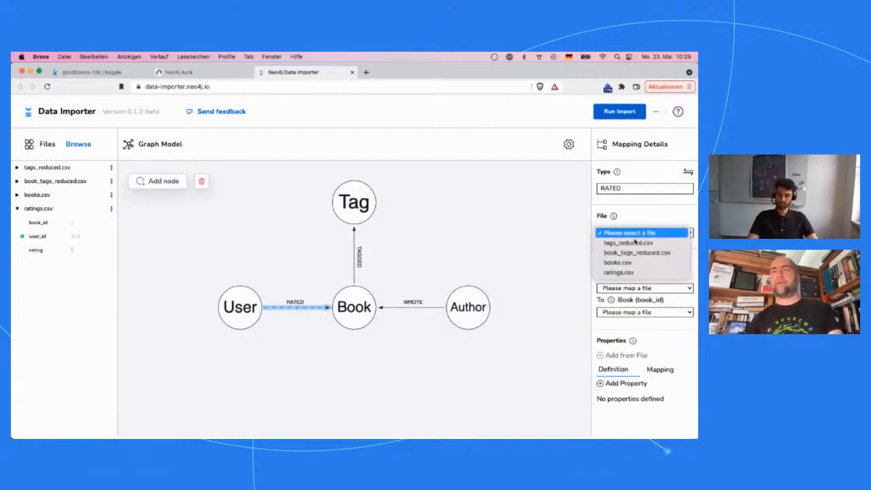
click(637, 272)
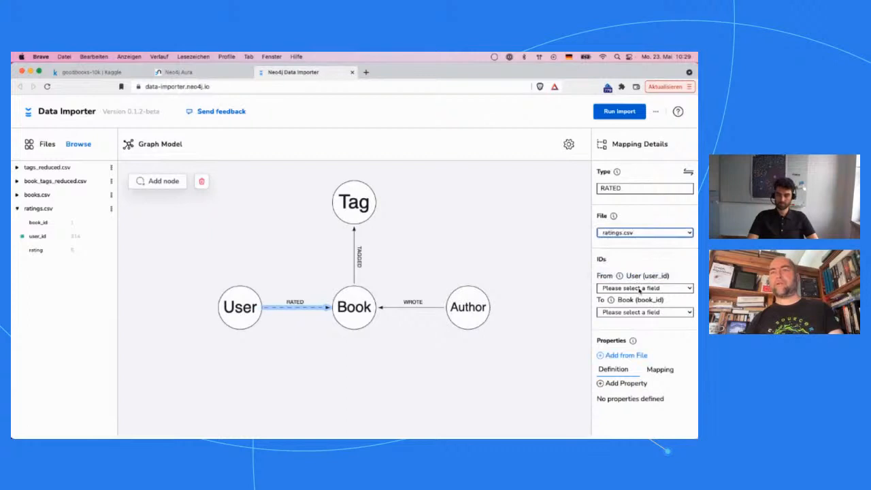
click(638, 288)
click(639, 307)
click(638, 312)
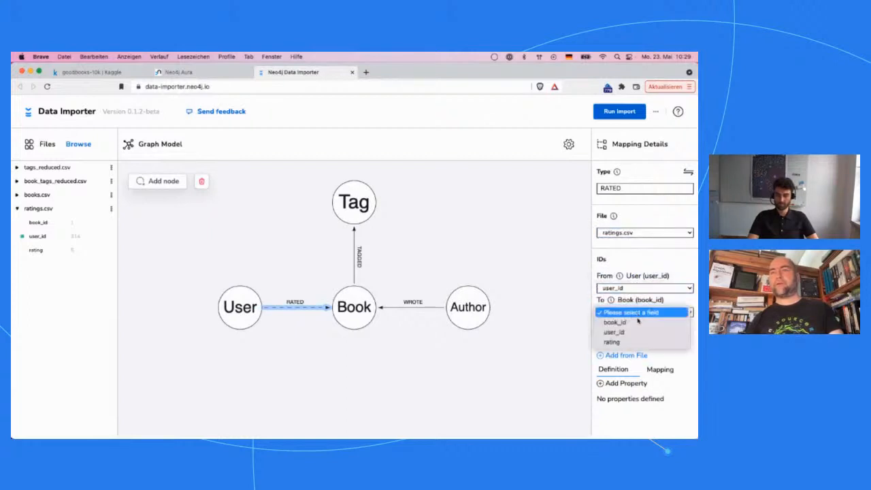
click(641, 322)
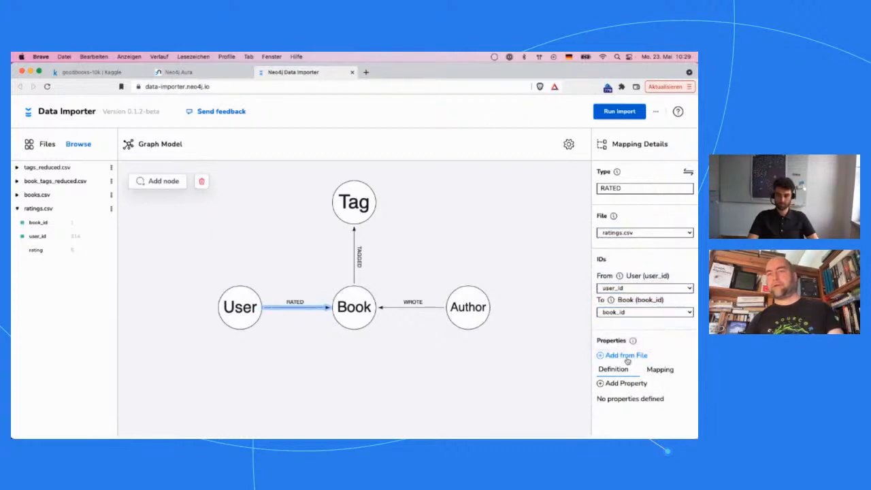
- Add the rating field as a property of the RATED relationship and set its data type to integer
click(625, 356)
click(524, 381)
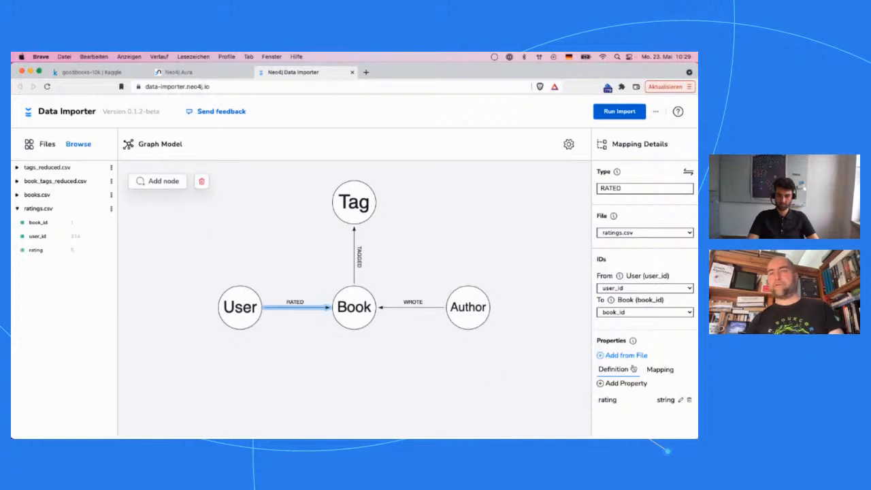
click(680, 402)
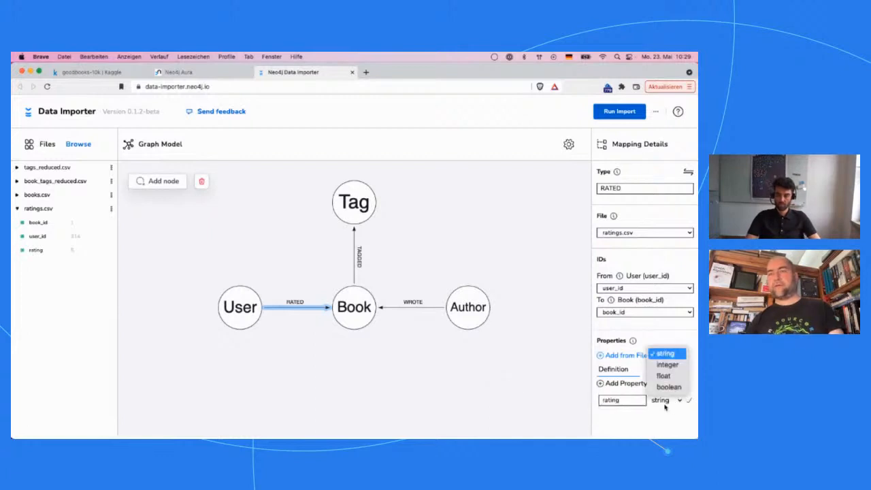
click(667, 361)
click(689, 402)
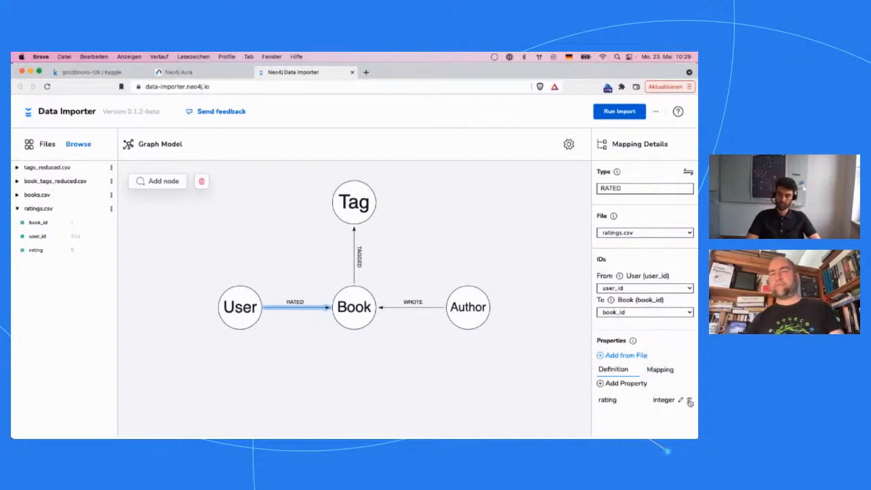
click(379, 364)
- Examine the field lists of the loaded CSV files to check which fields are mapped in the model
click(18, 181)
click(18, 169)
click(19, 170)
click(17, 181)
click(17, 195)
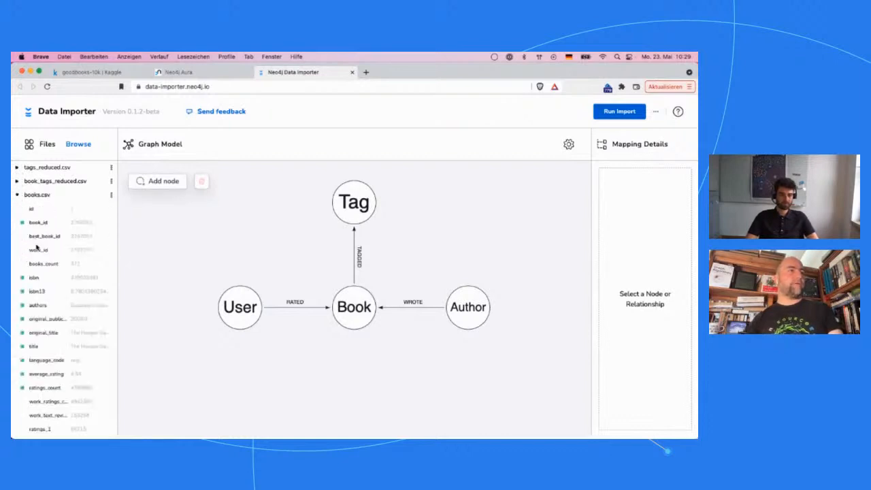
scroll(48, 281, down, 5)
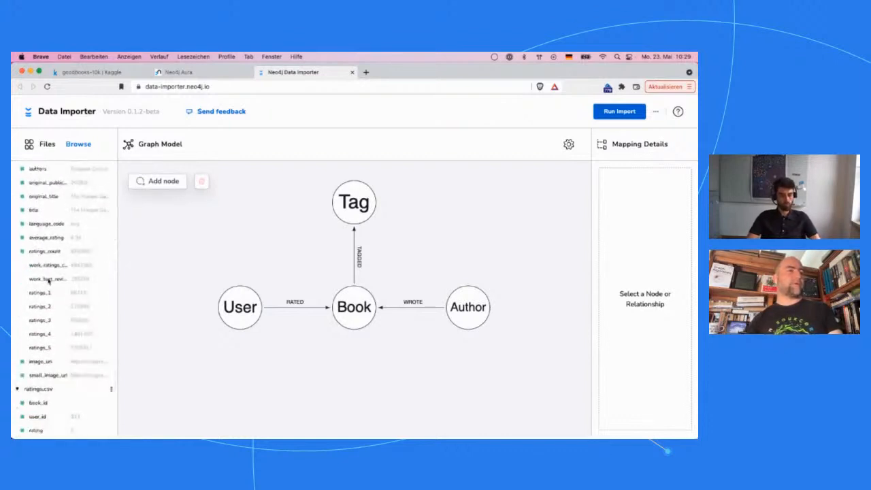
scroll(47, 280, up, 5)
click(17, 196)
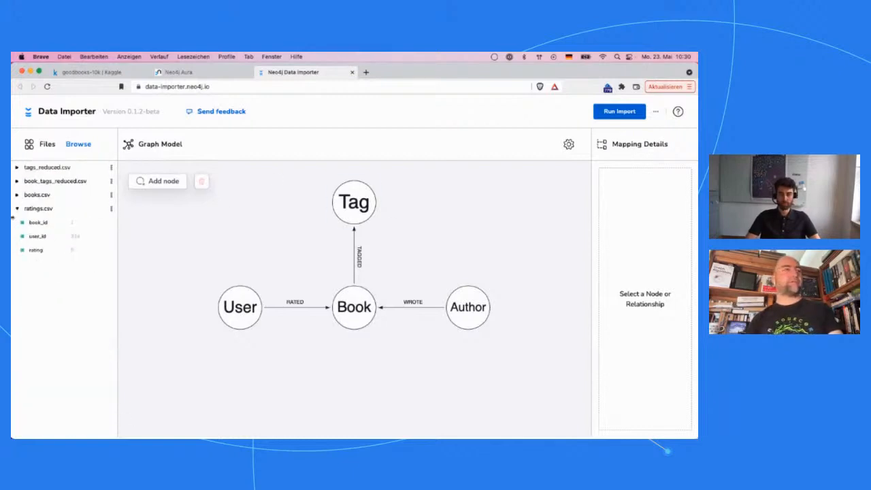
click(18, 209)
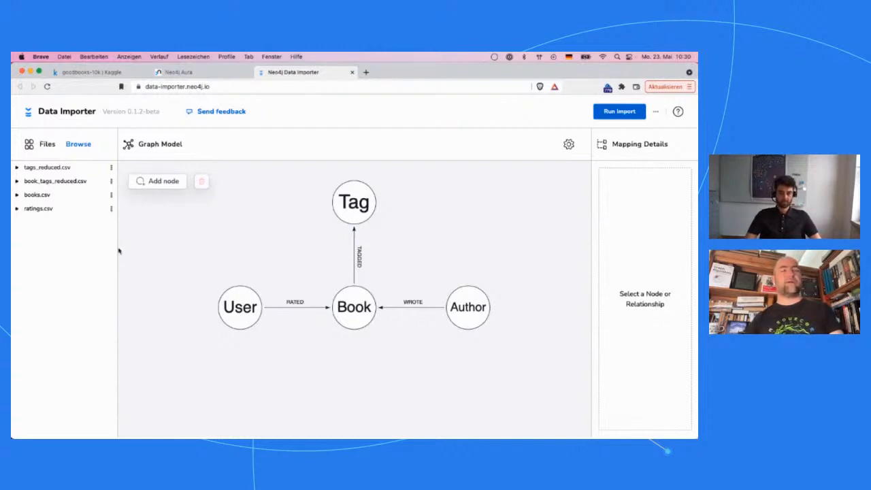
- Try adding a second relationship from User to Book with the type INTERESTED
drag(260, 304, 354, 308)
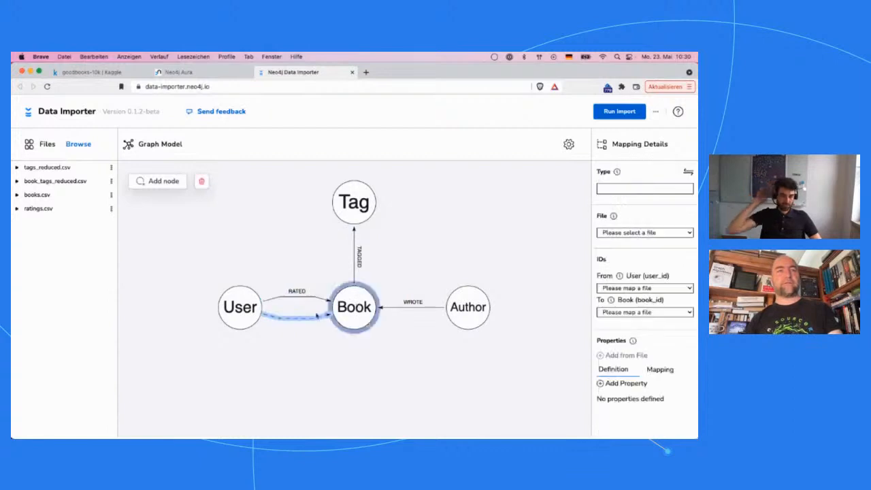
click(630, 189)
text(INTERESTED)
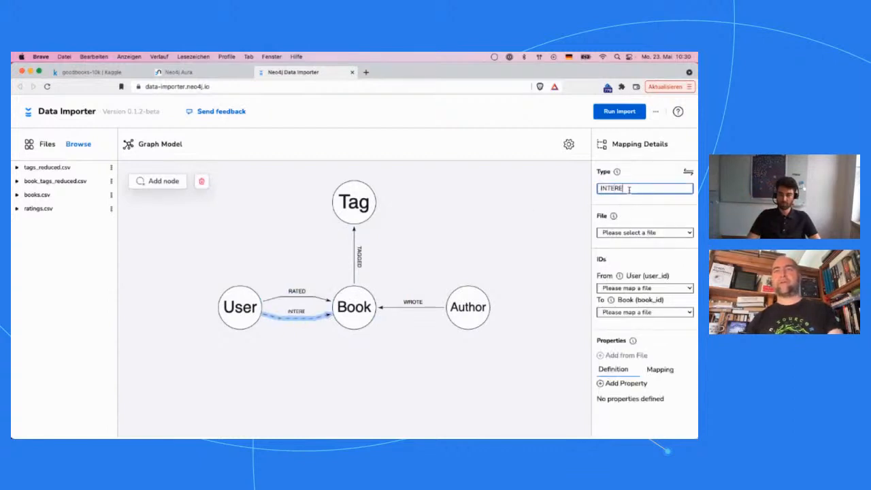
click(654, 233)
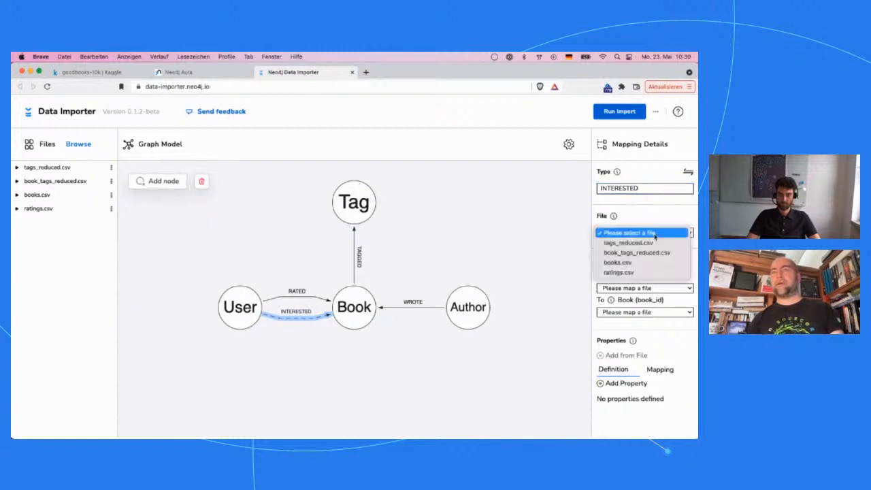
click(647, 208)
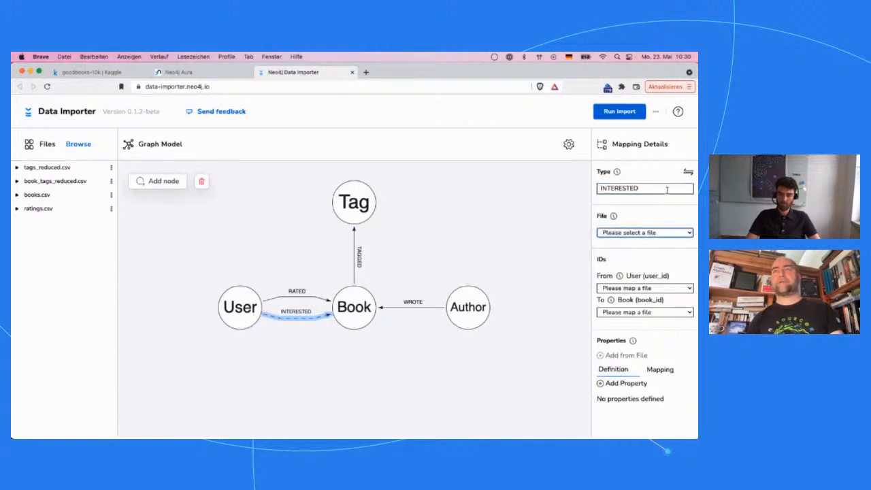
- Delete the INTERESTED relationship between User and Book
click(311, 297)
click(310, 317)
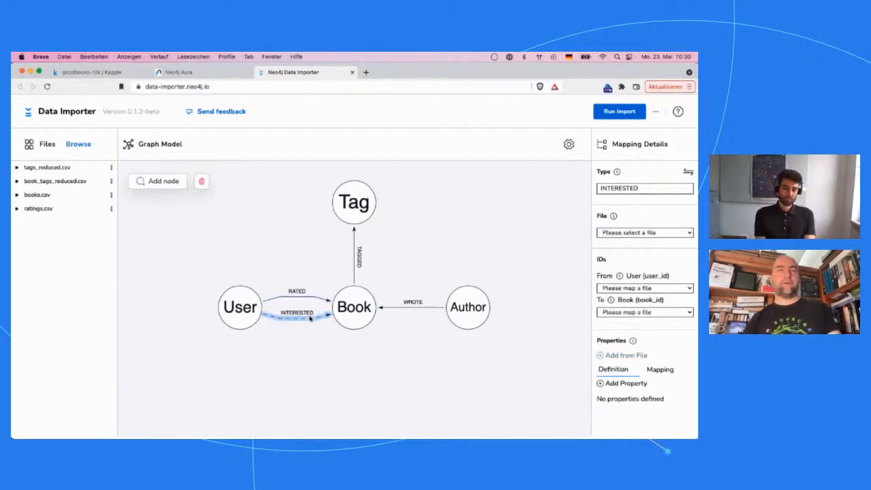
key(Delete)
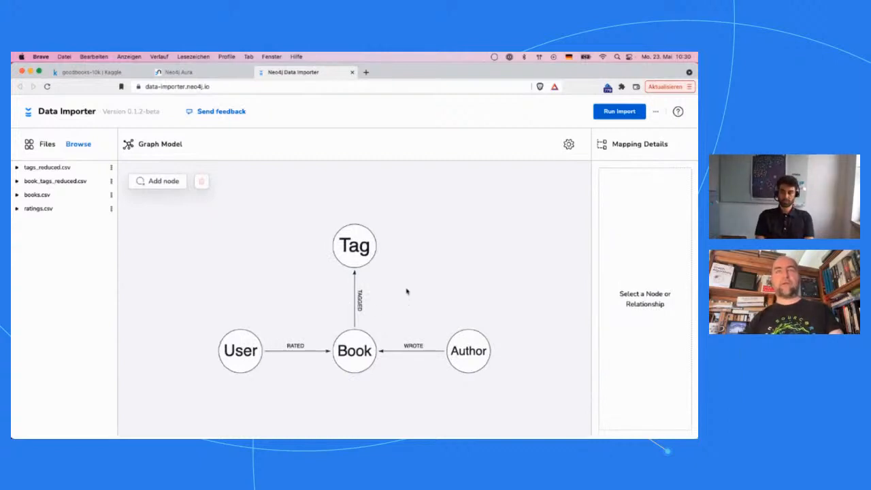
- Run the import into the goodreads database as user neo4j, pasting the database password for the connection
click(616, 114)
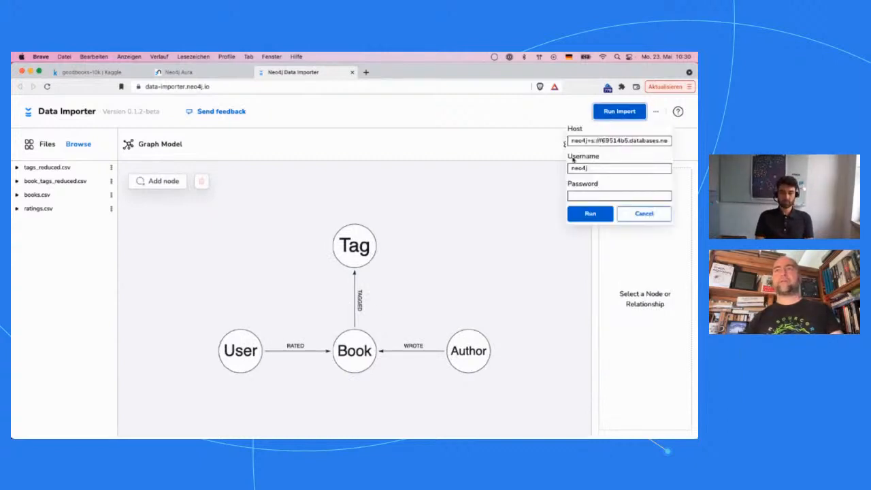
click(587, 196)
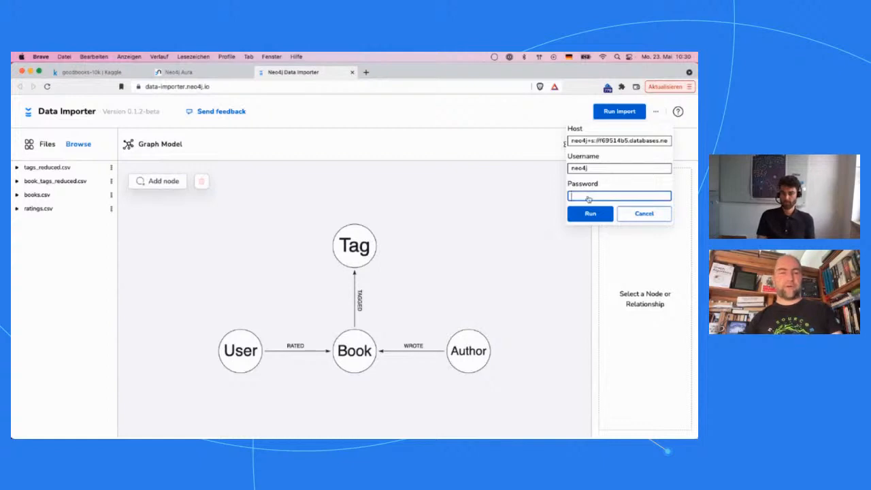
key(super+Tab)
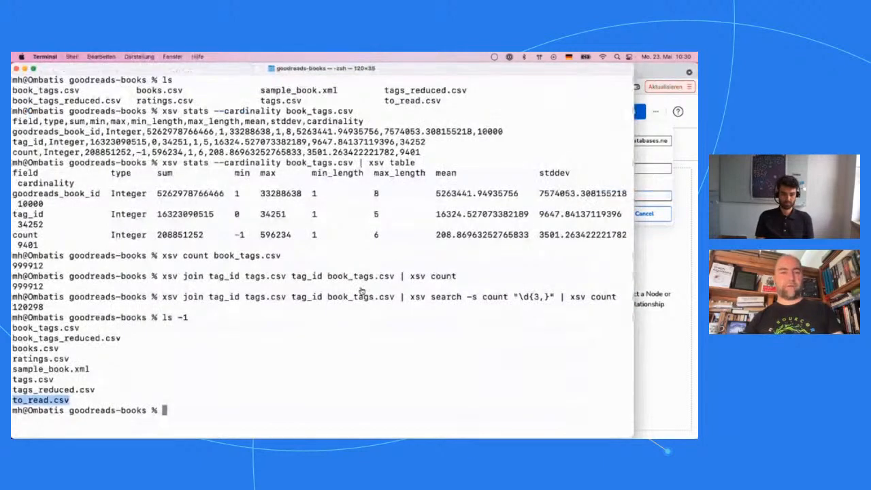
key(super+Tab)
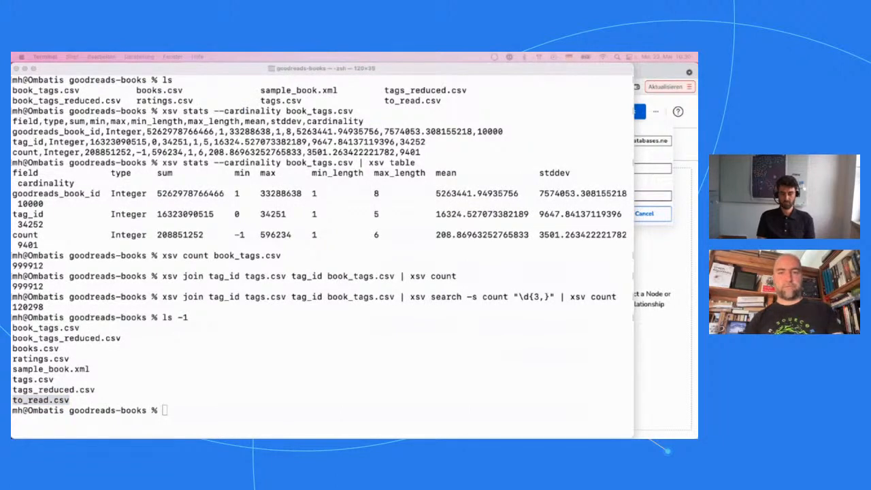
click(657, 400)
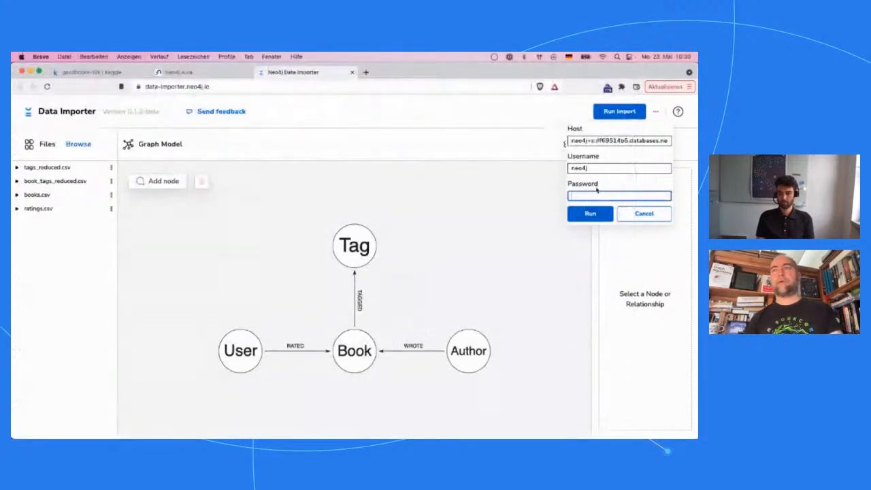
key(super+v)
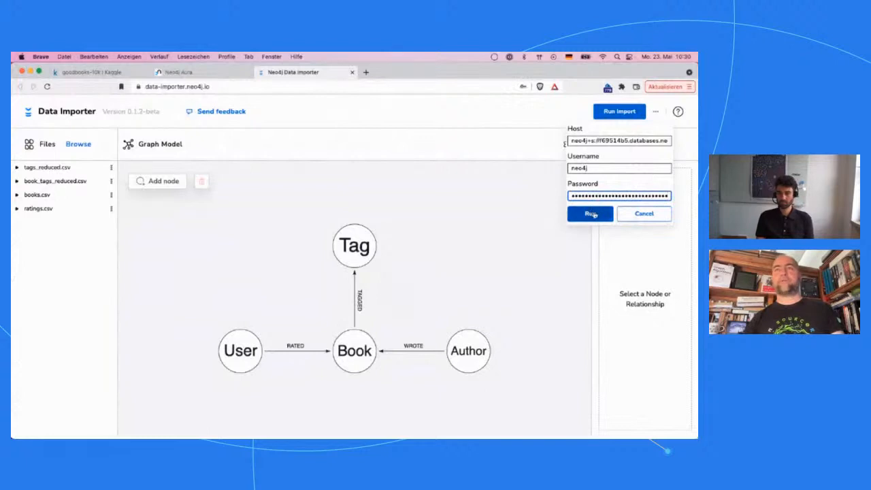
click(591, 213)
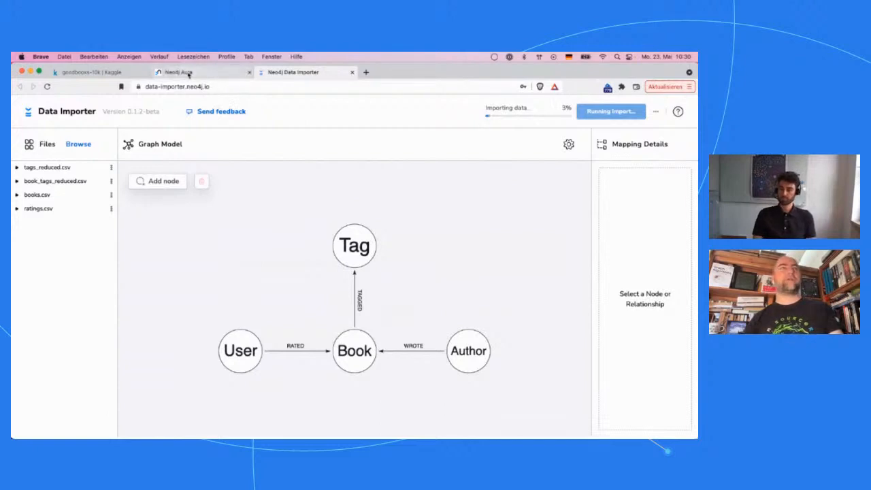
- Open the goodreads instance in Neo4j Browser from Neo4j Aura, connect with the database password, and close the connection result
click(197, 72)
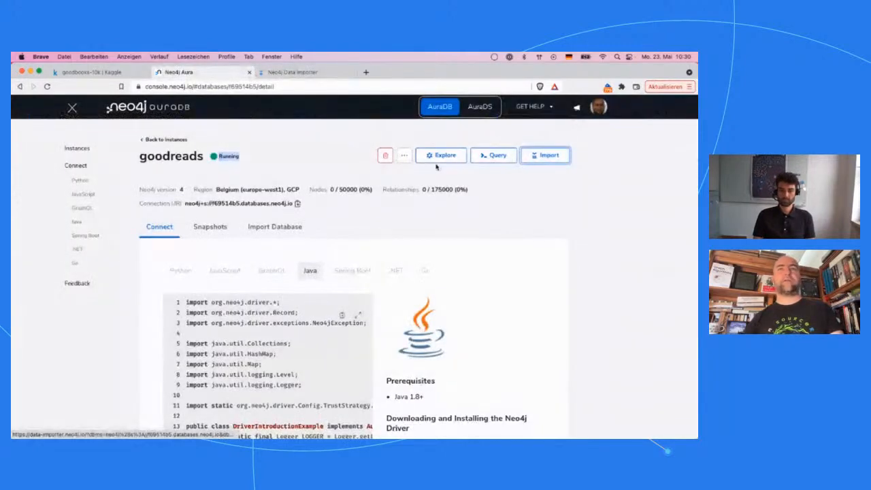
click(493, 156)
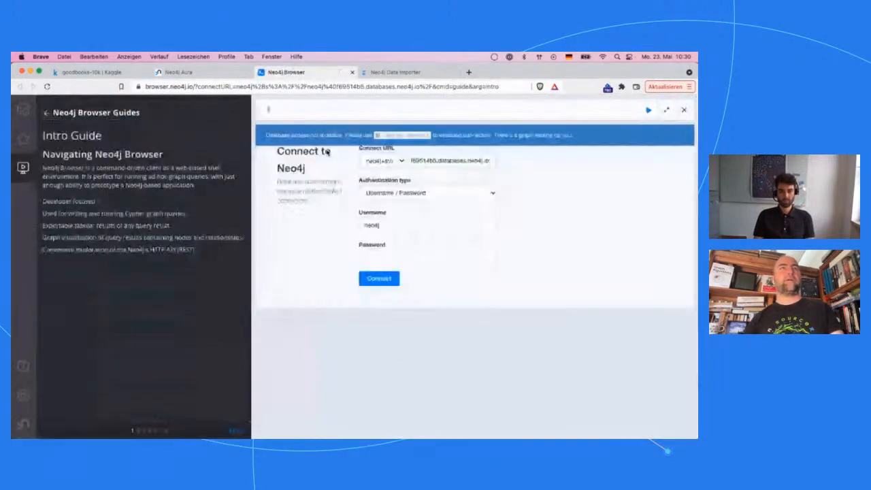
click(24, 170)
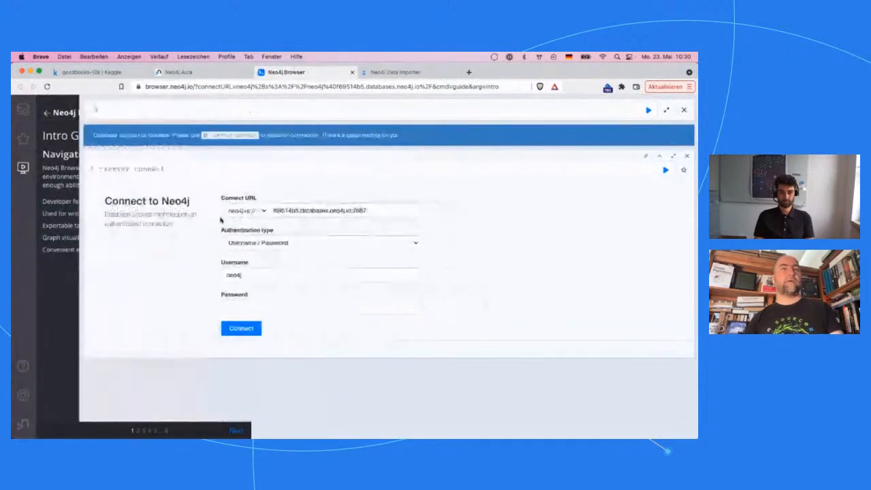
click(220, 307)
key(super+v)
click(207, 329)
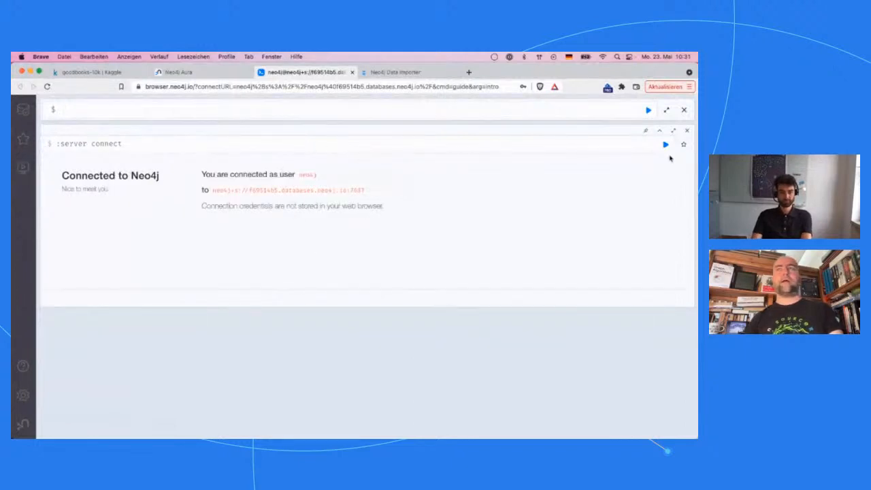
click(687, 130)
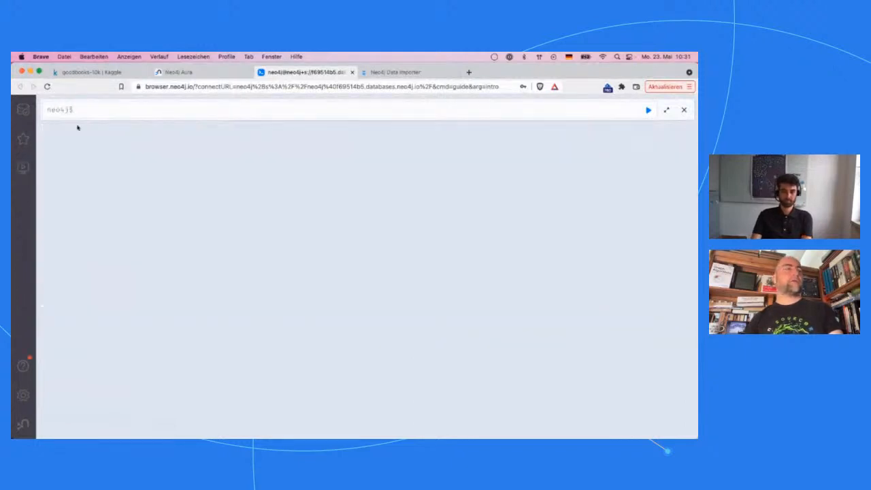
- Check the database information, then count the nodes per label with the query match (n) return labels(n) as label, count(*)
click(20, 114)
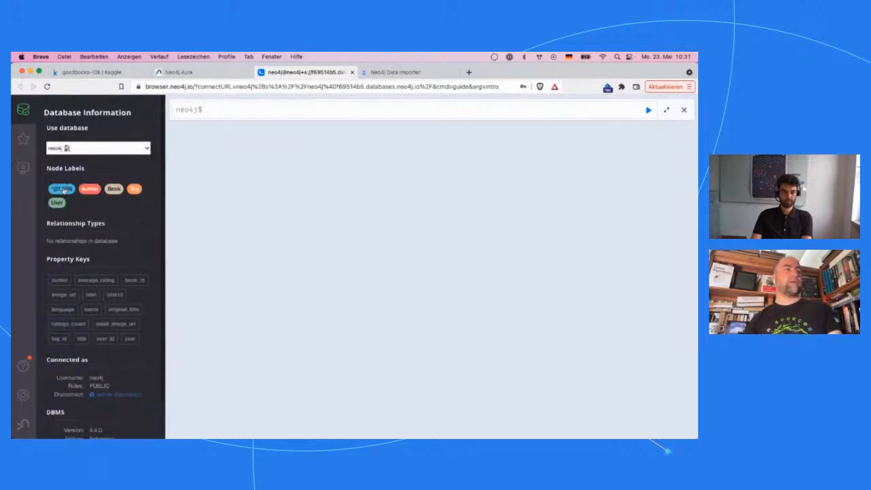
click(20, 111)
click(138, 109)
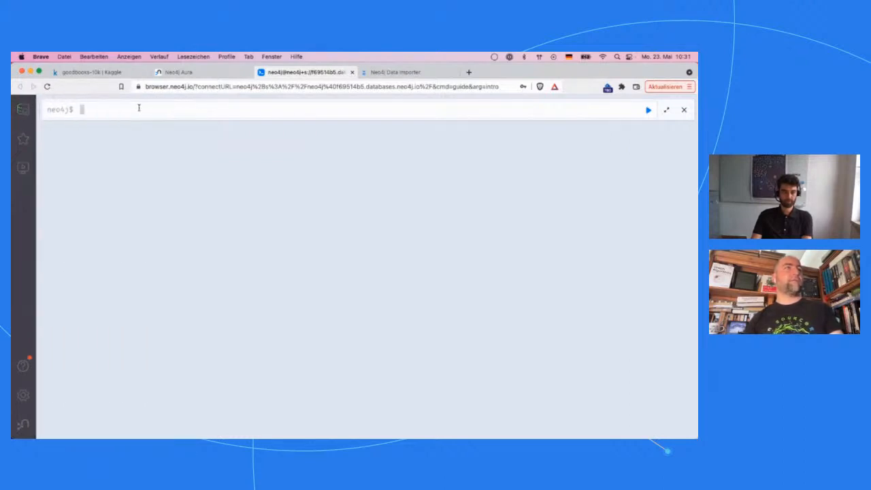
text(match ())
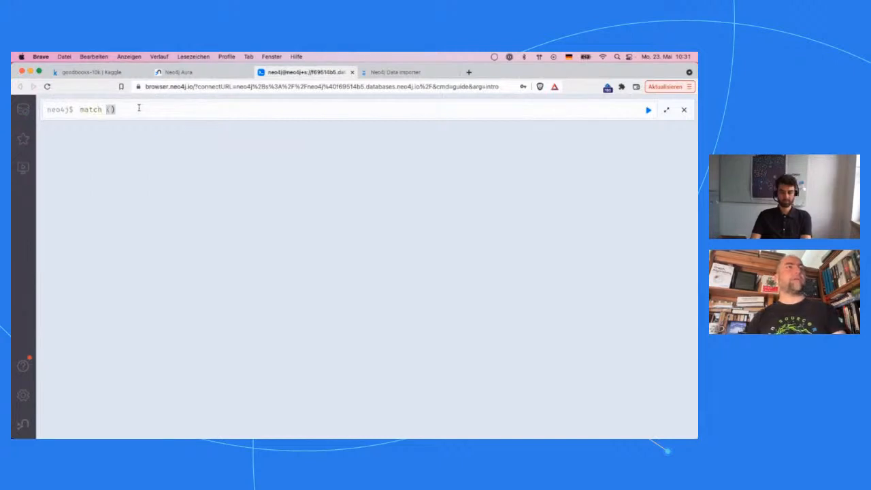
text(n) return )
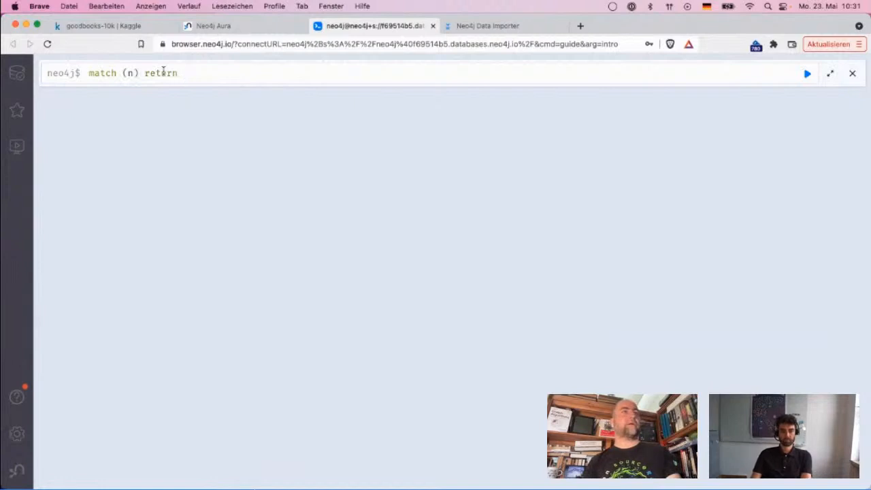
text(labels)
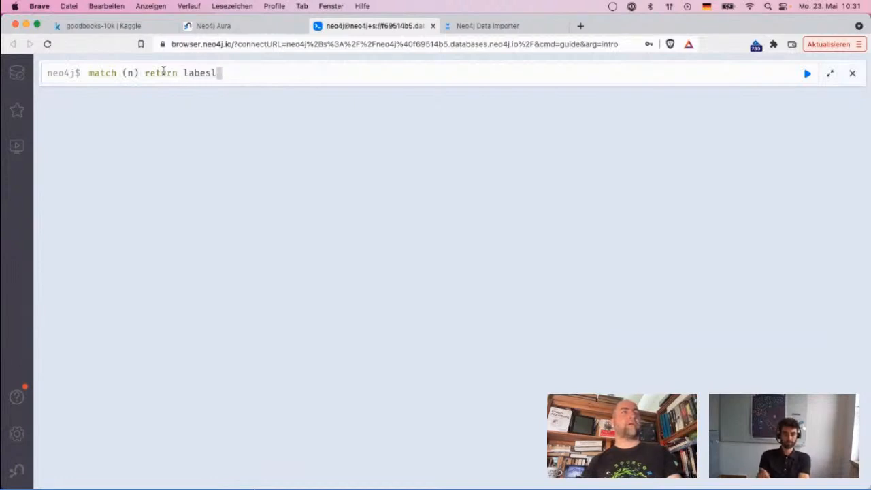
text((n) as label)
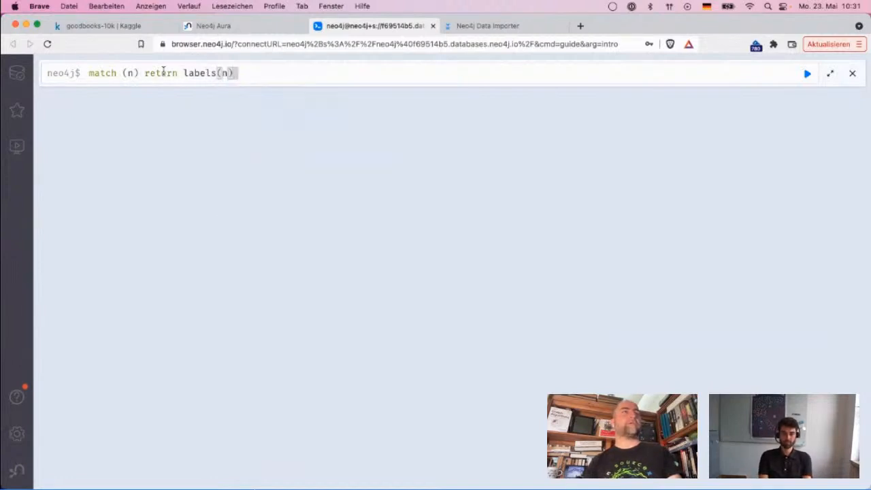
text(, count(*)
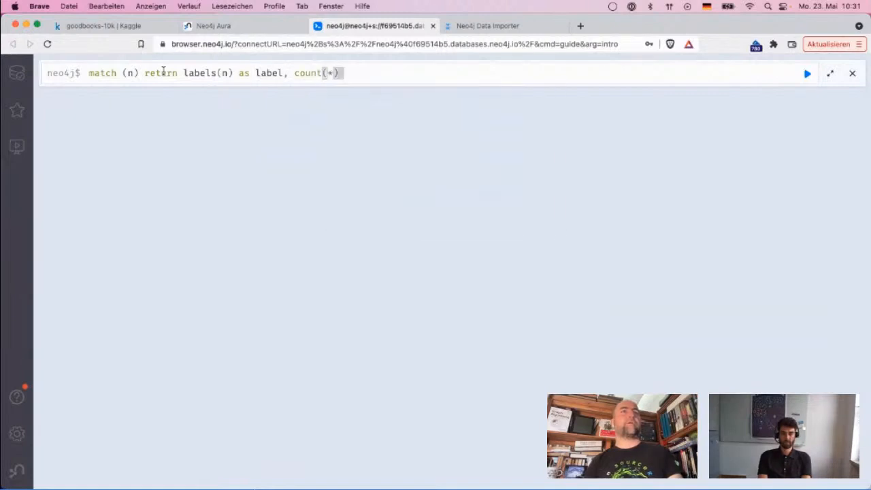
key(Return)
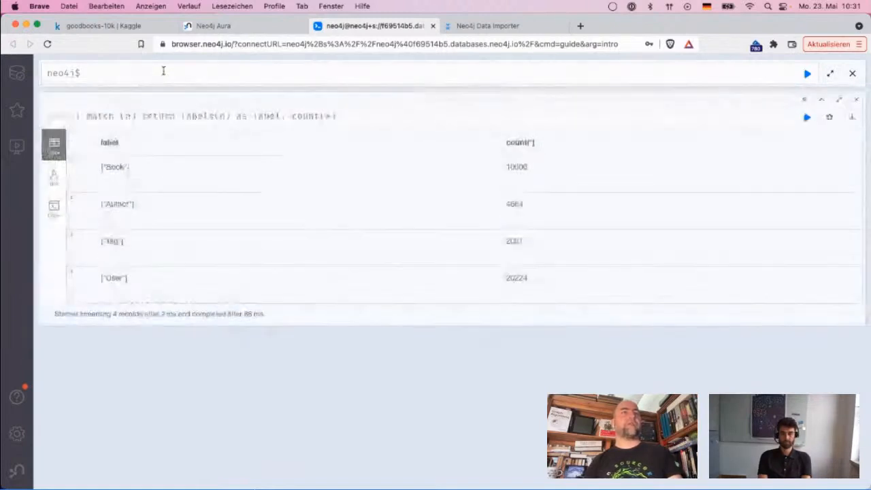
- Examine the node counts for the Book, Author, Tag and User labels in the query result
double_click(522, 167)
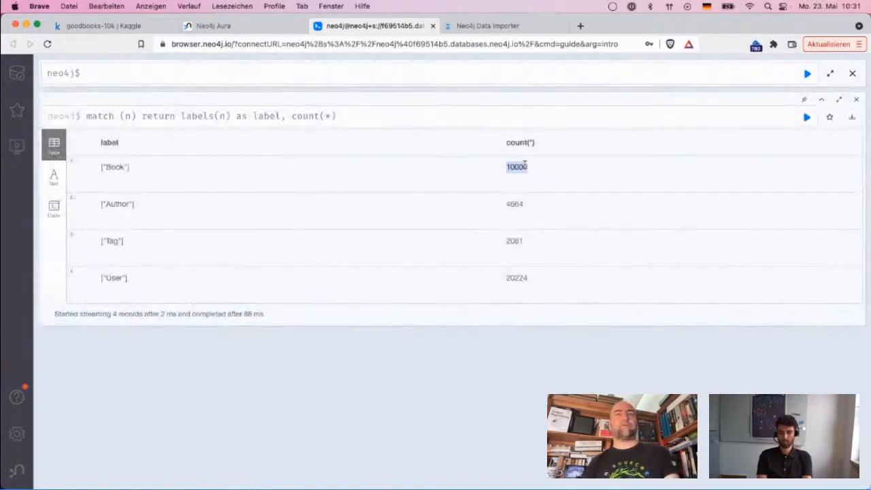
double_click(513, 203)
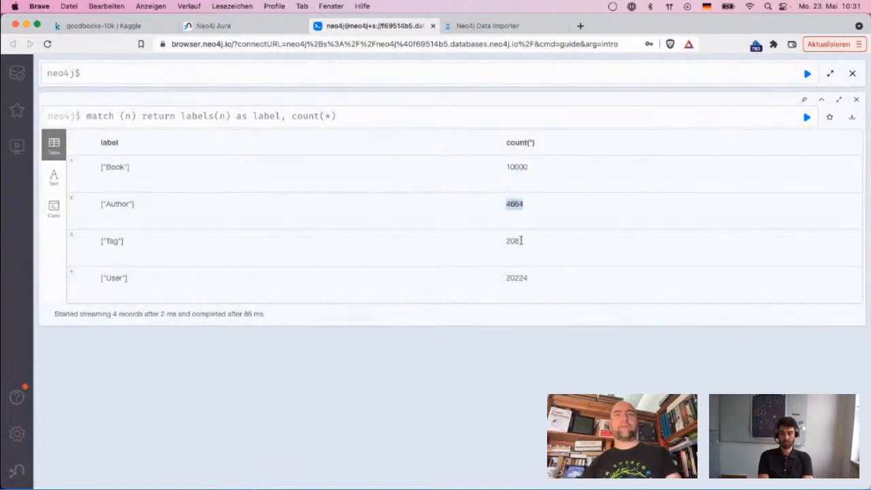
double_click(515, 240)
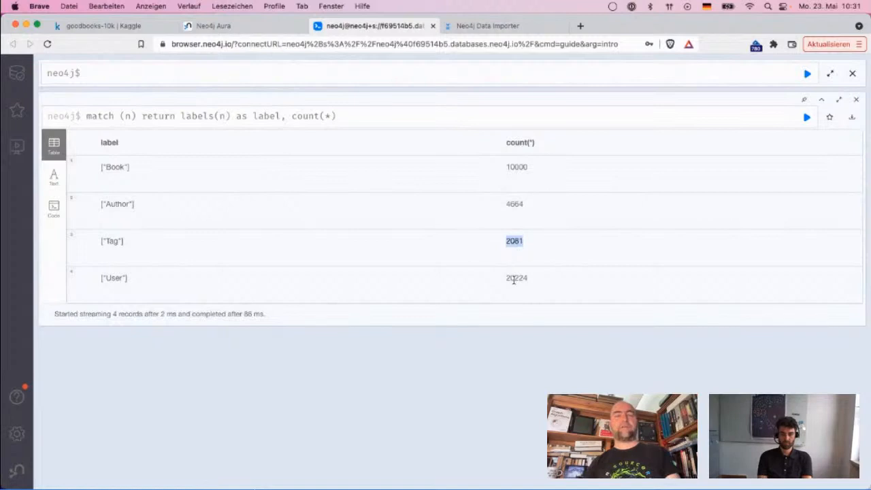
click(507, 278)
double_click(507, 278)
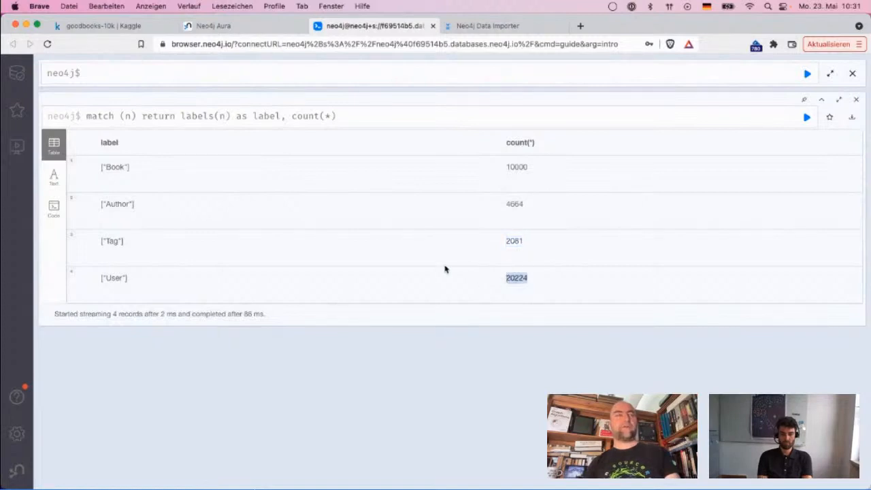
- Rerun the label count query twice and check the database information for imported nodes and relationship types
click(806, 117)
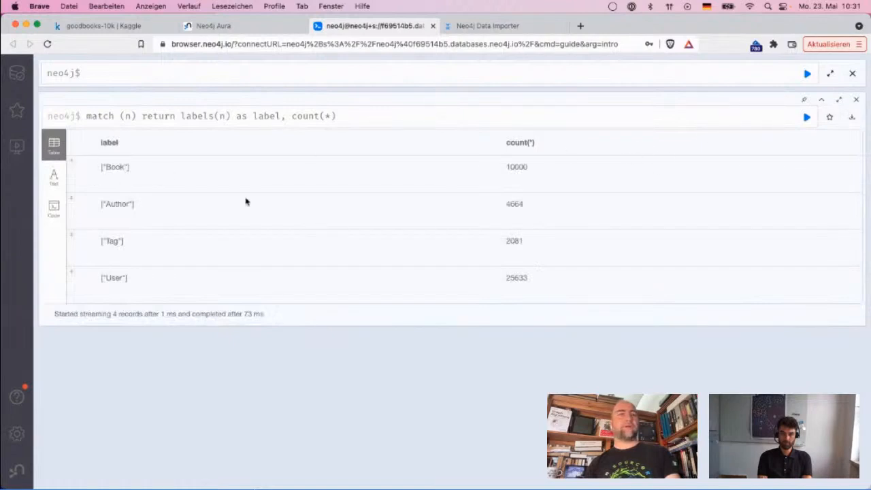
click(20, 76)
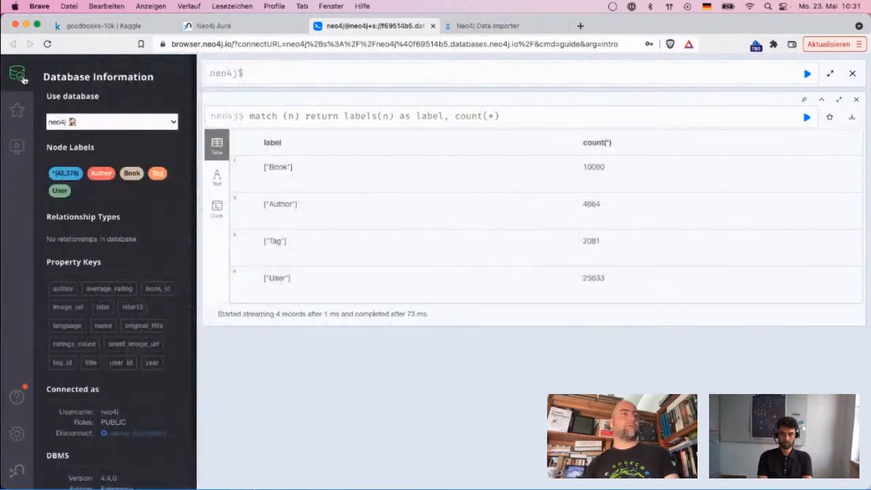
click(22, 79)
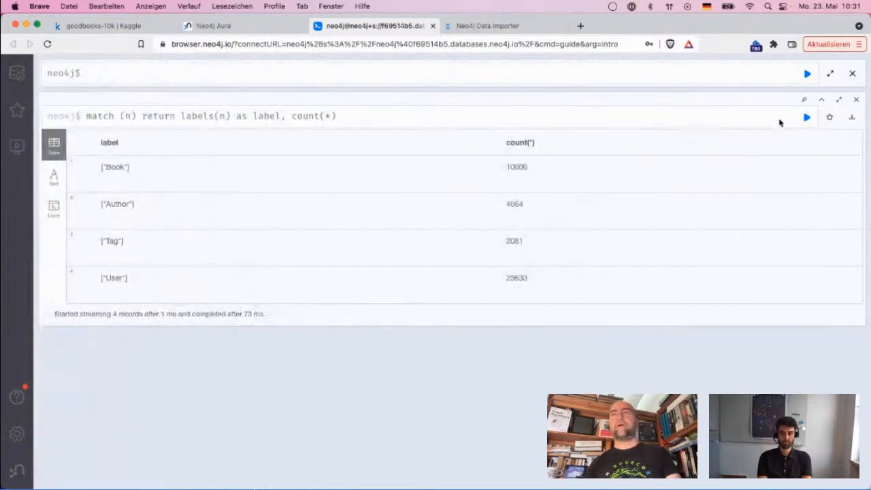
click(806, 117)
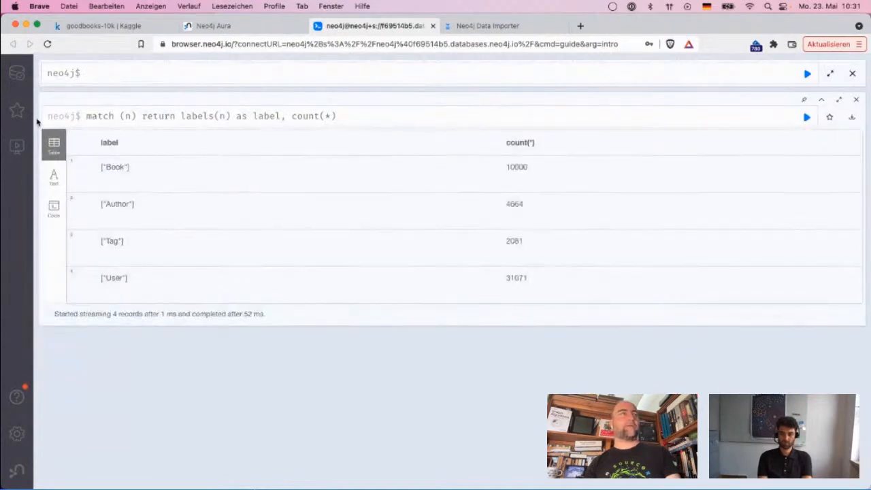
click(25, 84)
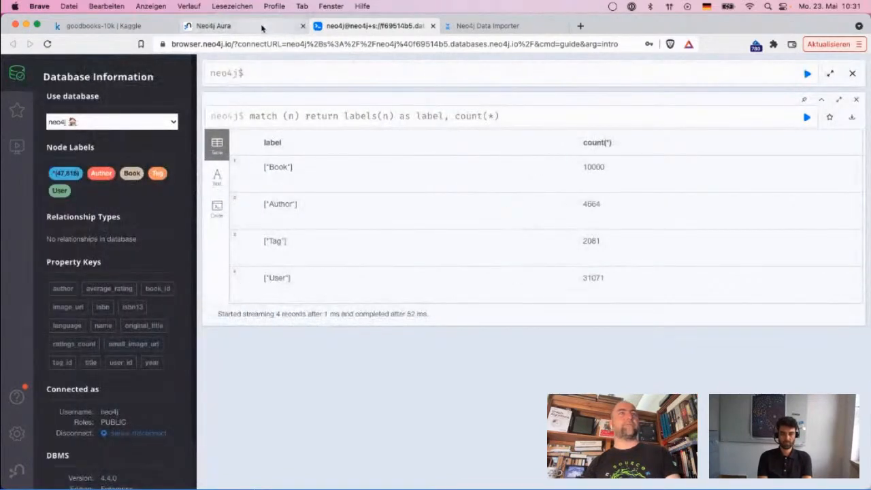
- Check the import progress in Data Importer, then rerun the label count query in Neo4j Browser
click(484, 26)
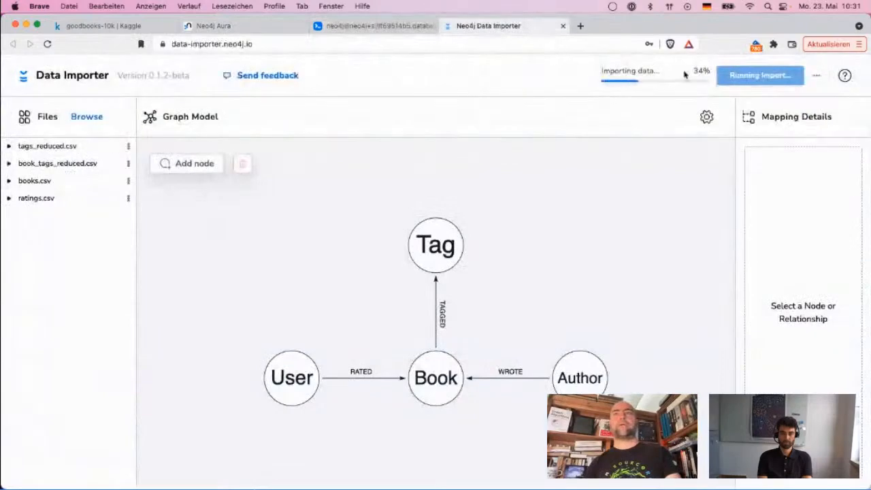
click(360, 27)
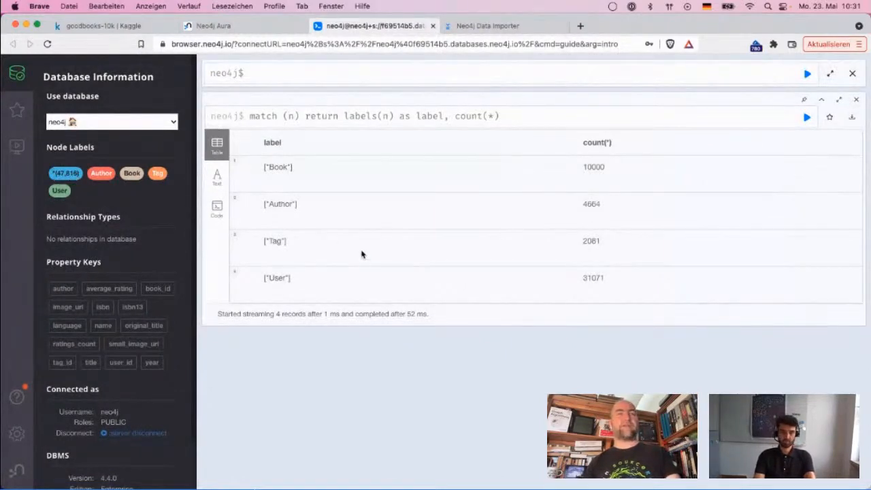
click(808, 117)
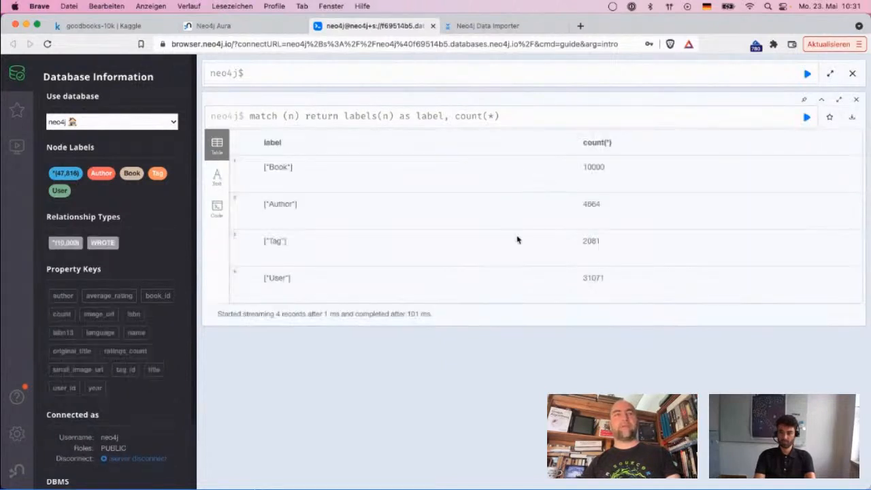
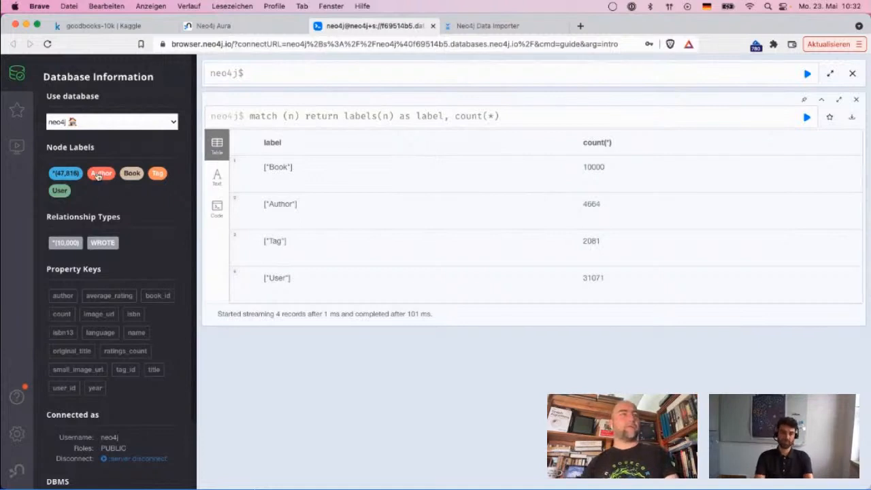
- Display 25 Book nodes as a graph and inspect the properties of The Fellowship of the Ring
click(132, 174)
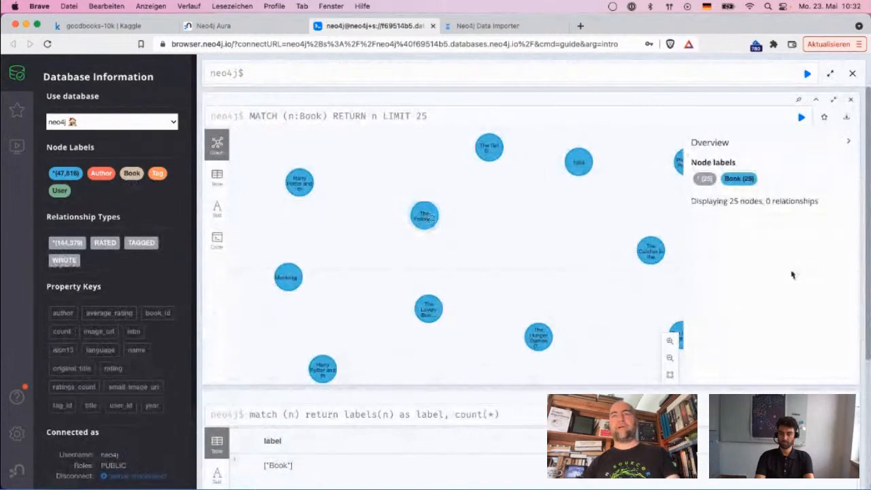
click(426, 218)
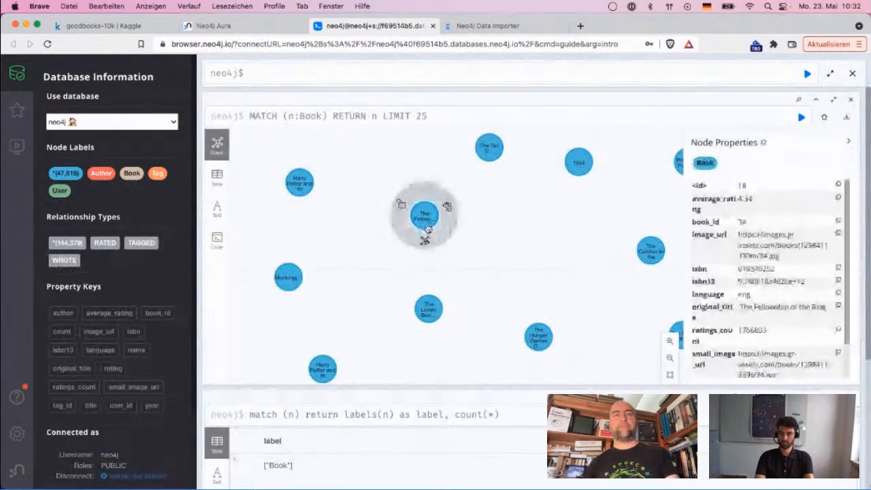
- Open the image_url of The Fellowship of the Ring in a separate tab, view the cover and close it
right_click(772, 259)
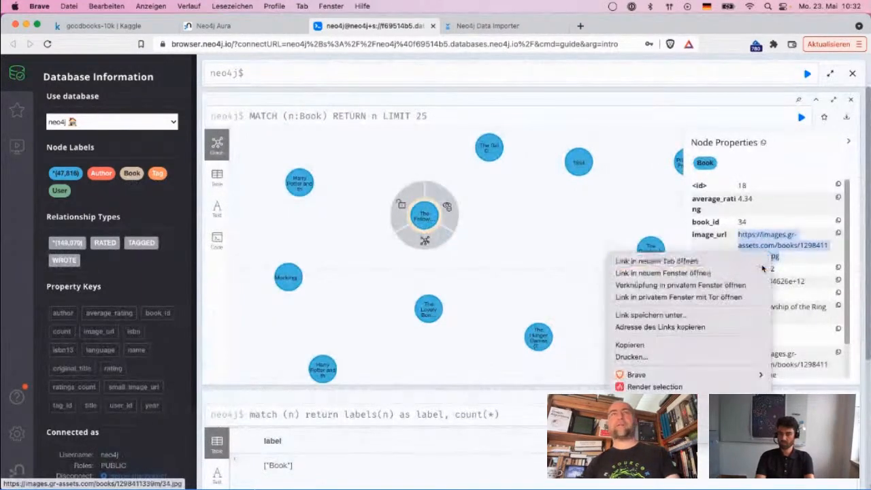
click(722, 257)
click(479, 27)
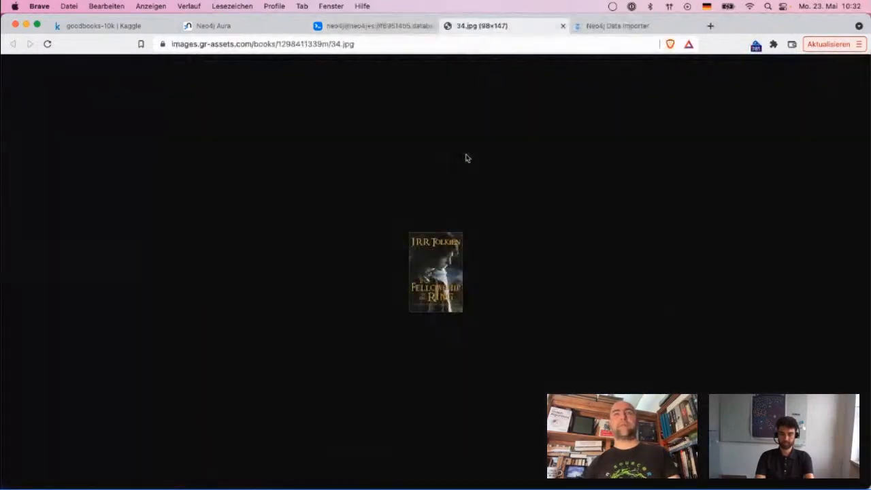
key(super+w)
- Review the remaining properties of The Fellowship of the Ring node, from title and year back to isbn13
click(786, 303)
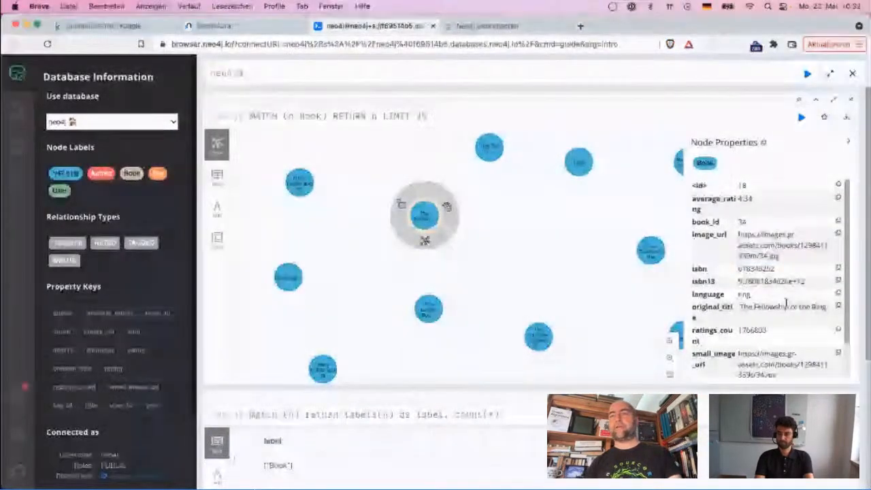
scroll(786, 303, down, 3)
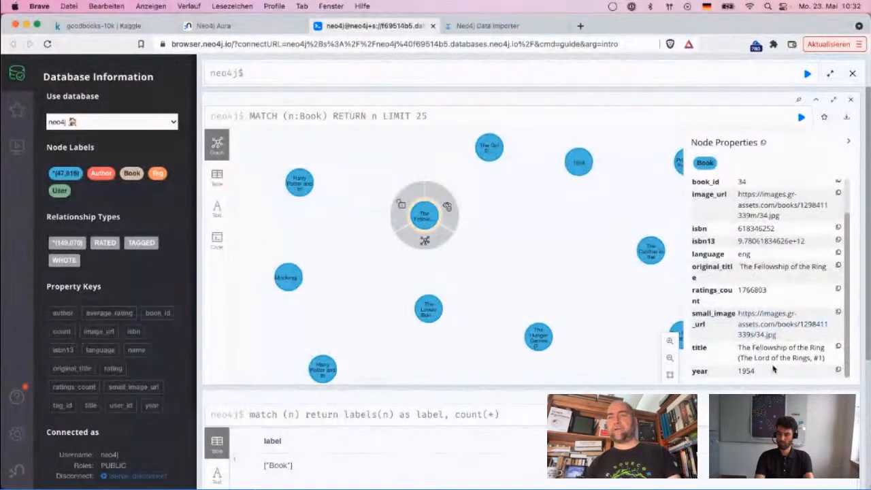
scroll(780, 353, up, 1)
scroll(779, 352, down, 2)
scroll(775, 299, up, 4)
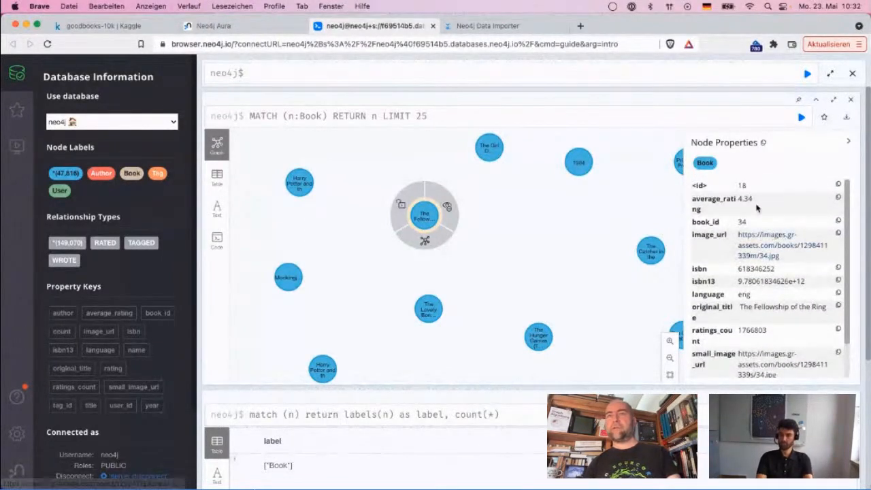
drag(815, 289, 739, 283)
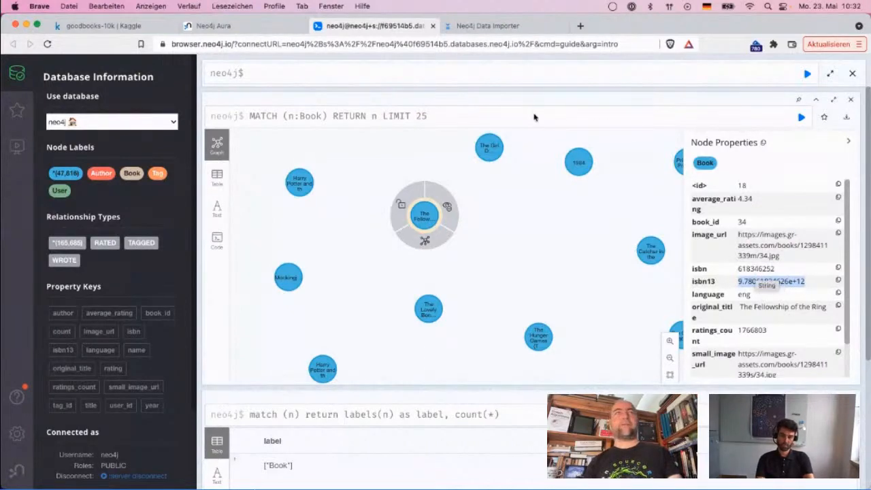
- Check the import status in Data Importer, then compare the book's isbn and isbn13 values in Neo4j Browser
click(469, 26)
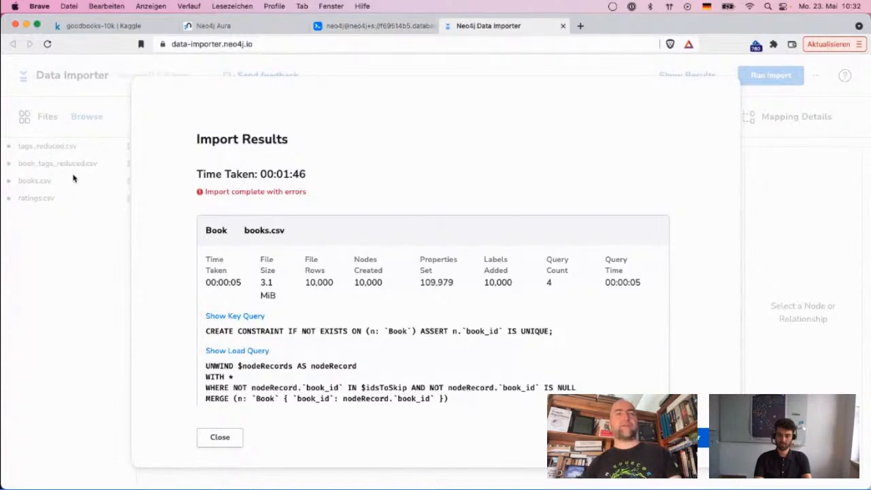
click(369, 28)
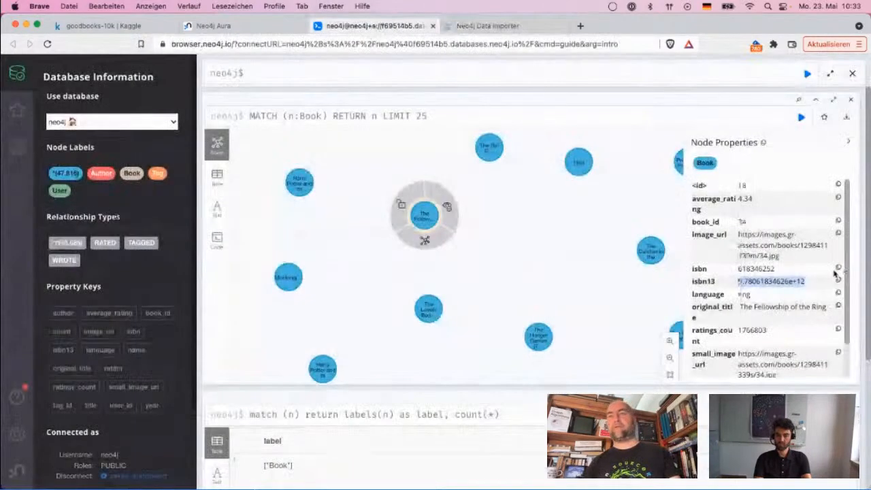
double_click(761, 269)
click(758, 269)
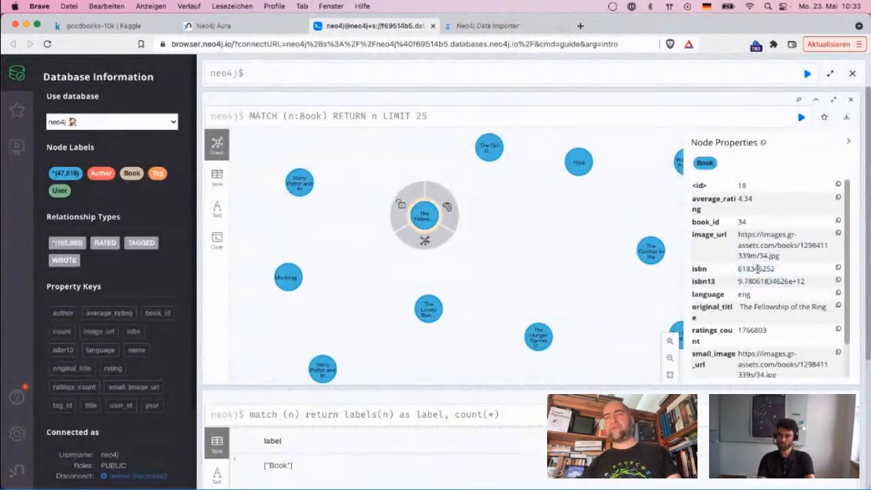
drag(737, 282, 803, 281)
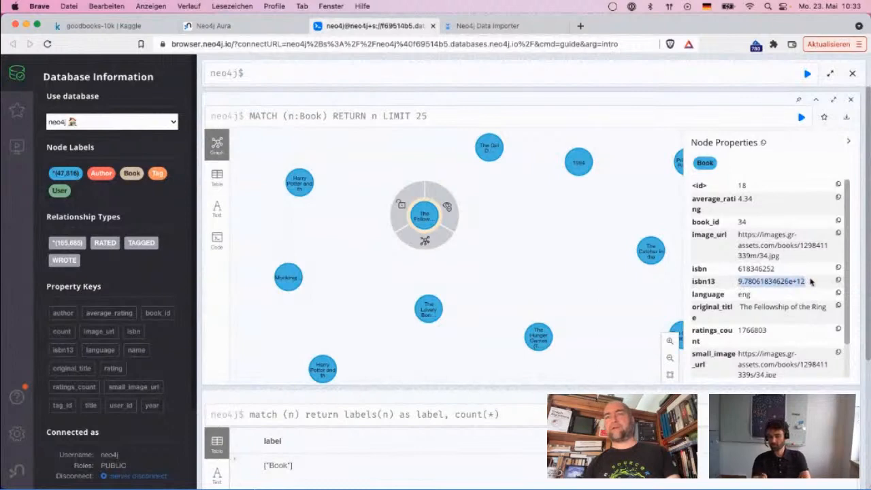
click(774, 279)
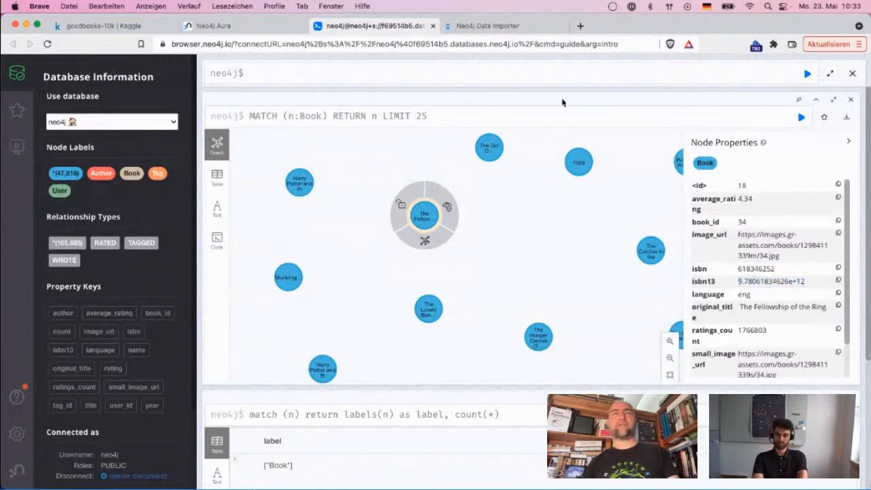
- Examine the Import Results in Data Importer for the Book, Author, Tag and User nodes, including their key and load queries
click(503, 26)
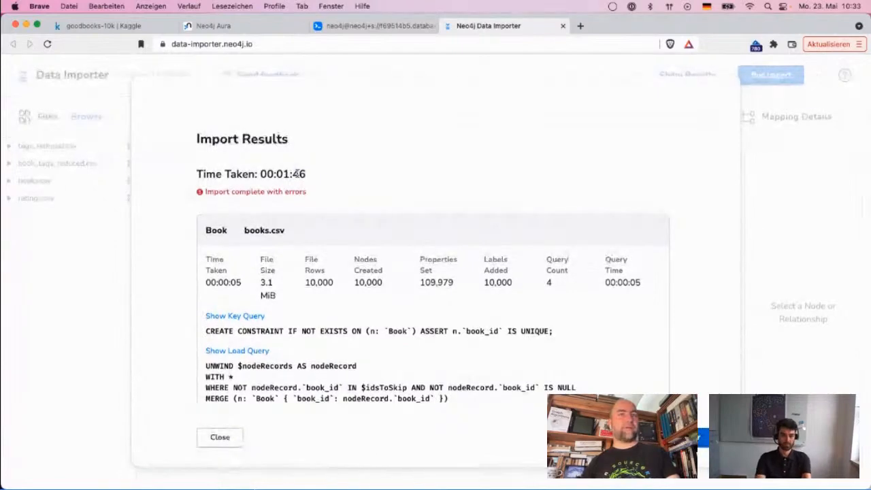
scroll(333, 251, down, 2)
scroll(258, 266, up, 2)
scroll(263, 270, down, 1)
scroll(264, 271, down, 1)
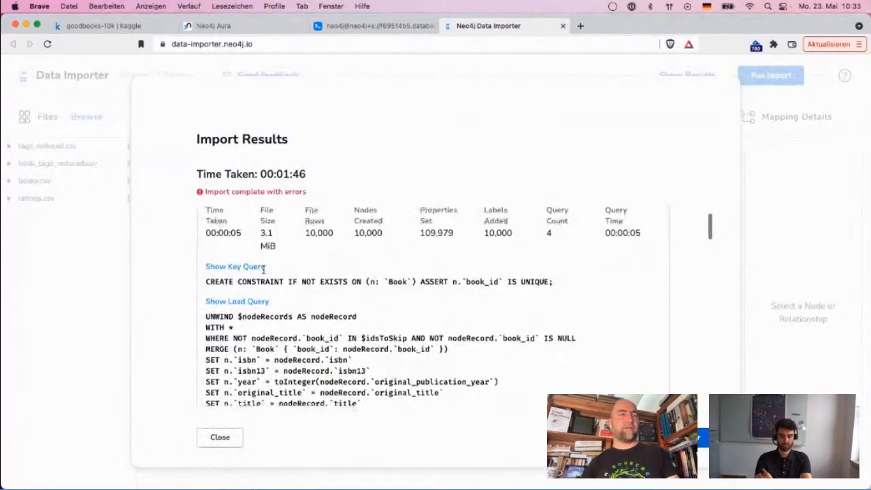
scroll(264, 270, down, 3)
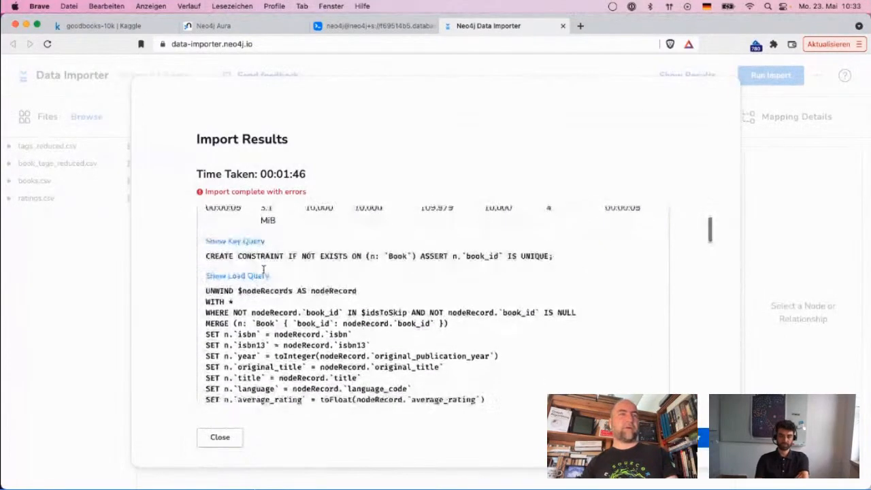
scroll(264, 270, up, 2)
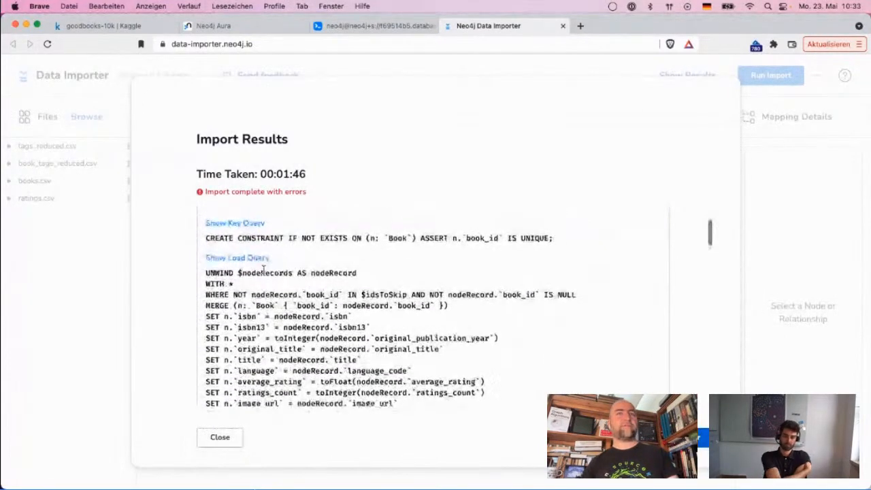
scroll(263, 270, down, 12)
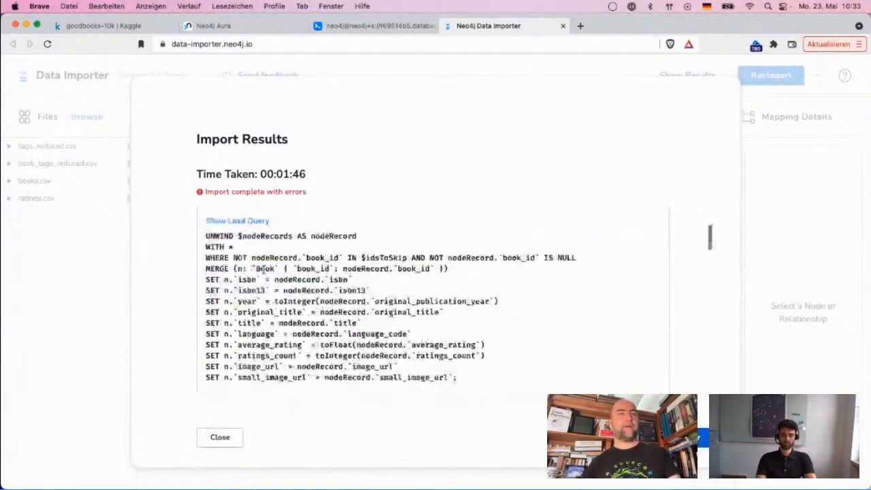
scroll(263, 271, down, 5)
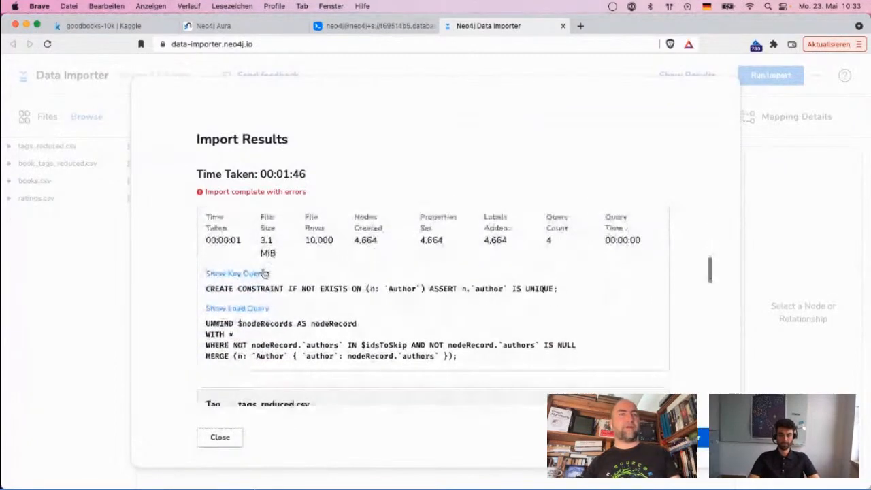
scroll(264, 274, down, 2)
scroll(263, 270, up, 2)
scroll(263, 270, down, 5)
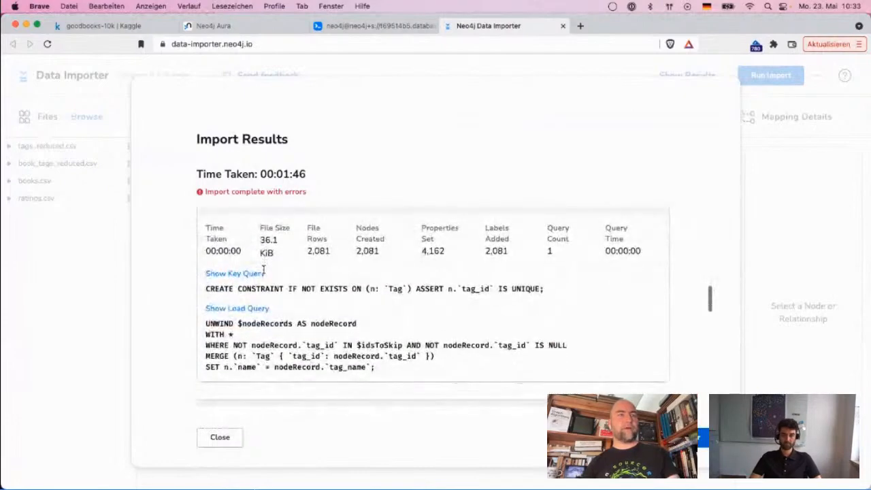
scroll(264, 274, down, 3)
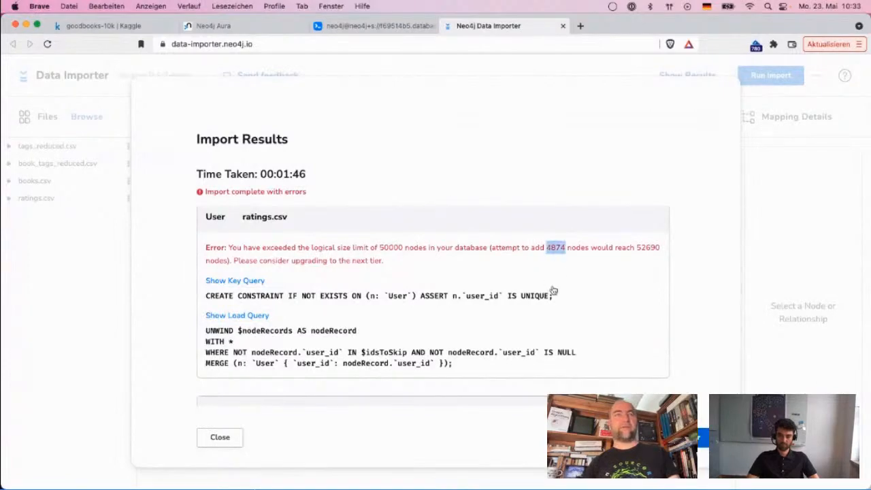
scroll(554, 291, down, 1)
- Examine the Import Results for the WROTE, TAGGED and RATED relationships, then return to the start of the report
scroll(554, 291, down, 5)
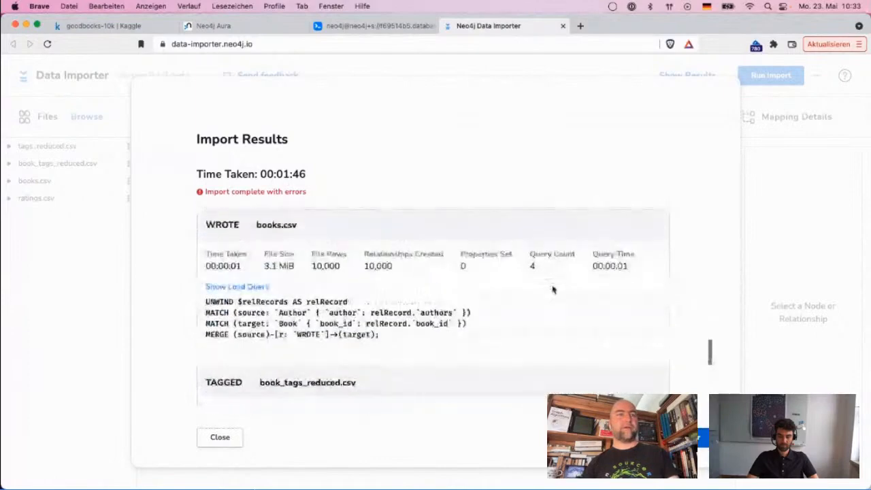
scroll(553, 291, down, 5)
scroll(554, 291, up, 1)
scroll(553, 289, up, 3)
scroll(554, 289, down, 2)
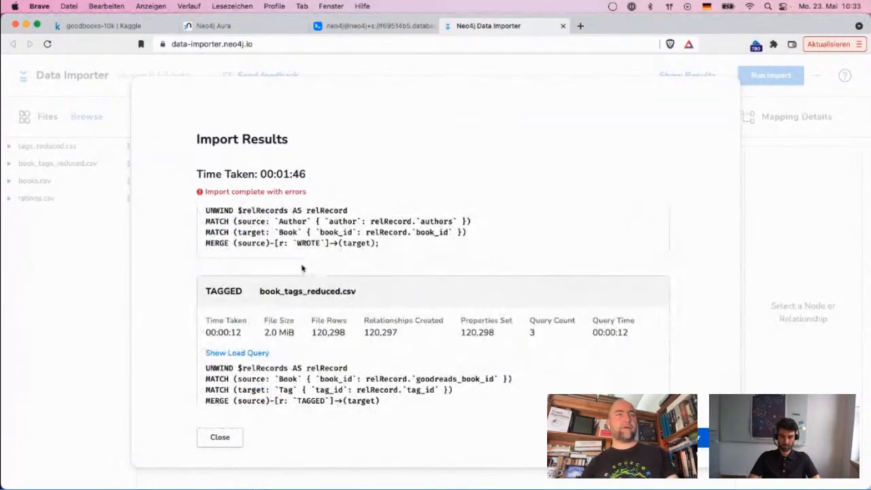
scroll(327, 252, down, 3)
scroll(339, 237, up, 1)
scroll(338, 237, down, 2)
scroll(338, 237, down, 2)
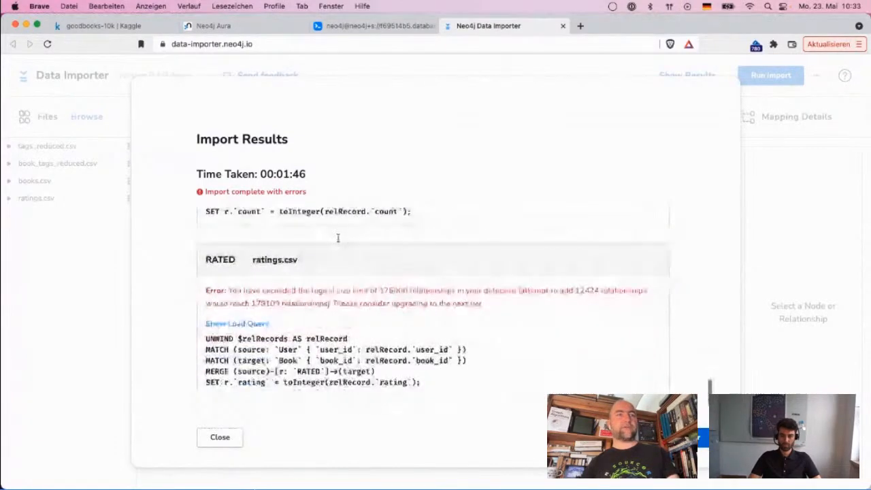
double_click(586, 292)
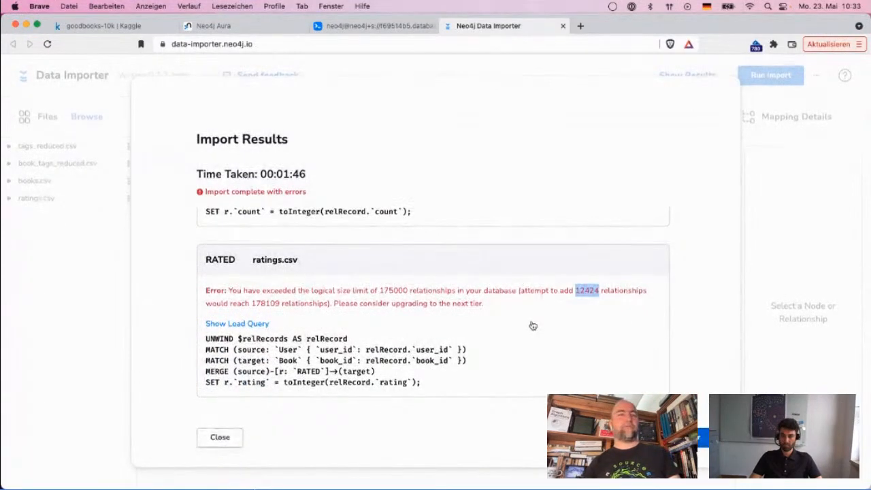
scroll(533, 326, up, 10)
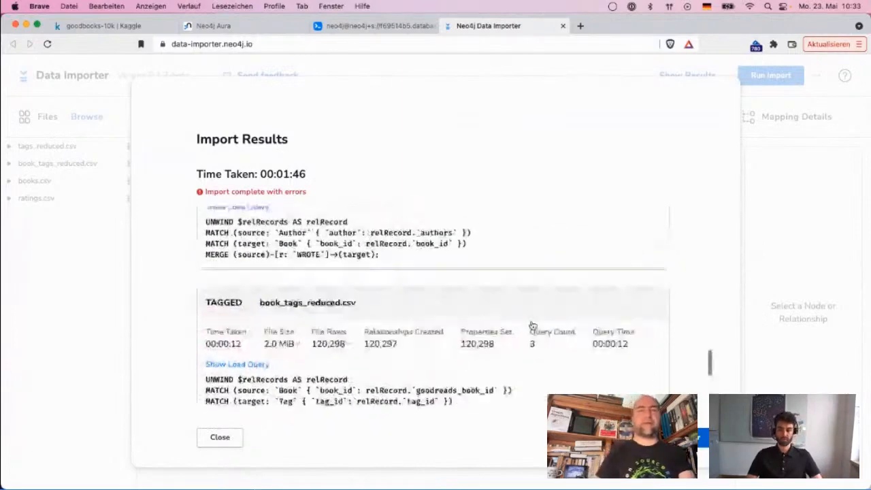
scroll(533, 326, up, 5)
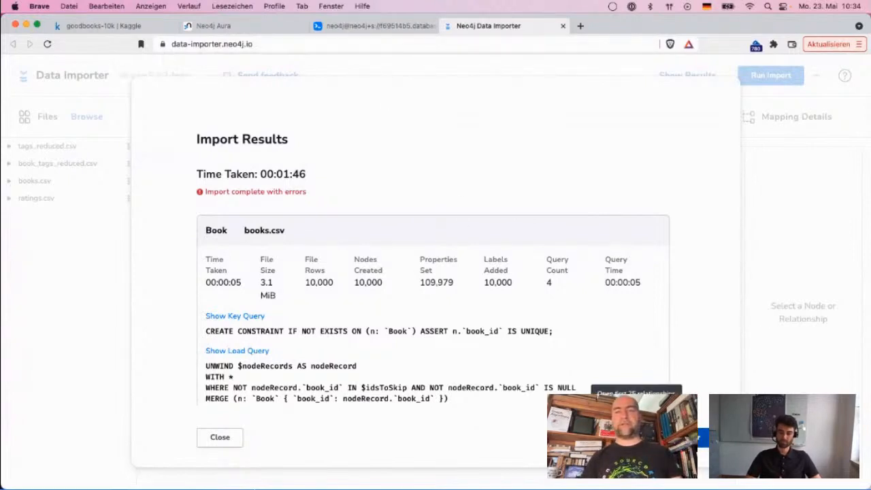
- Display 25 Tag nodes as a graph in Neo4j Browser and caption them with their name property
click(402, 26)
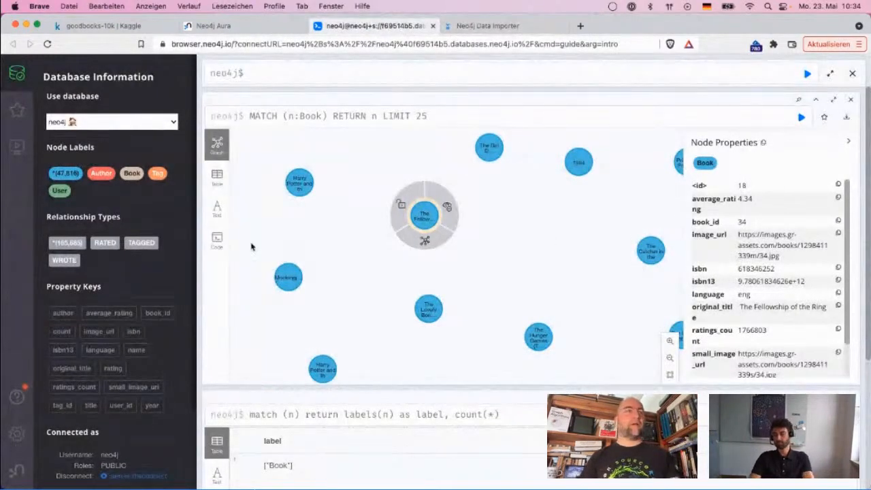
click(158, 173)
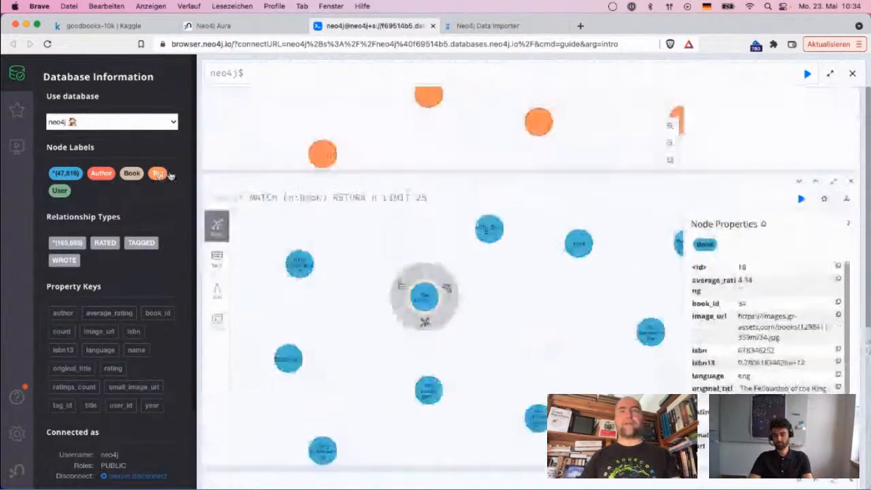
click(489, 148)
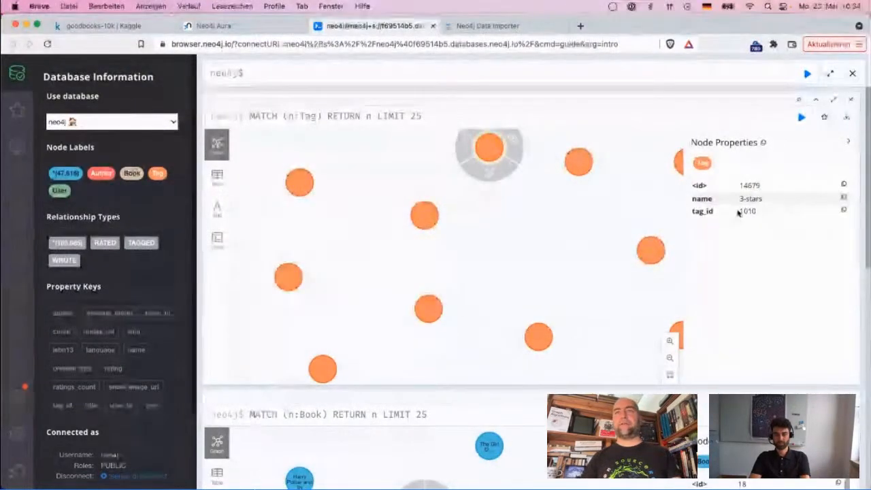
click(704, 169)
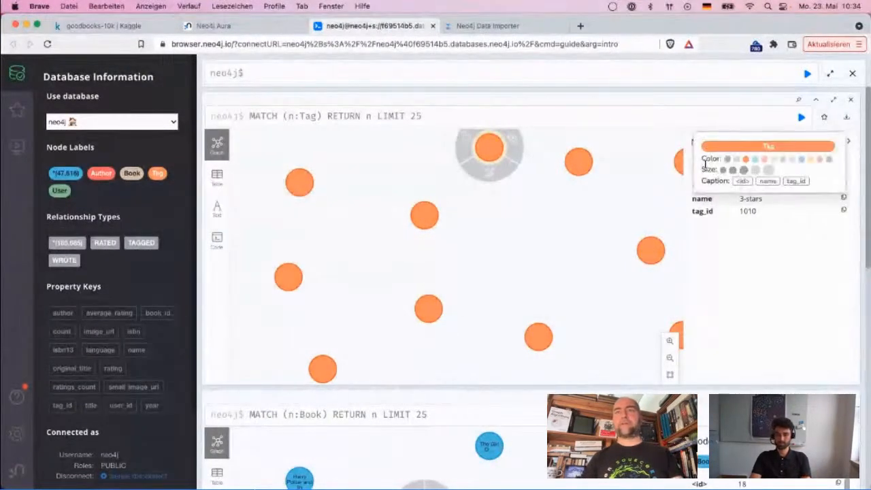
click(768, 181)
click(741, 273)
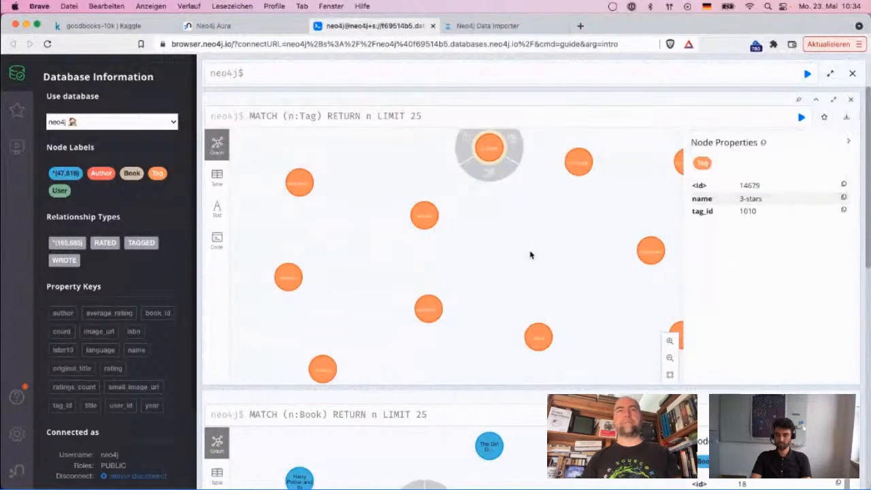
- Change the Tag nodes' color to yellow-orange and their size to the second-largest option
drag(532, 255, 413, 232)
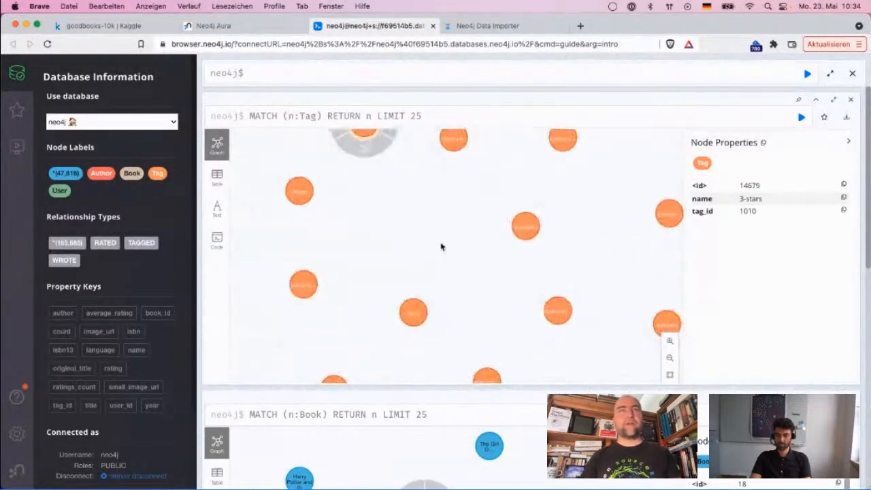
click(702, 163)
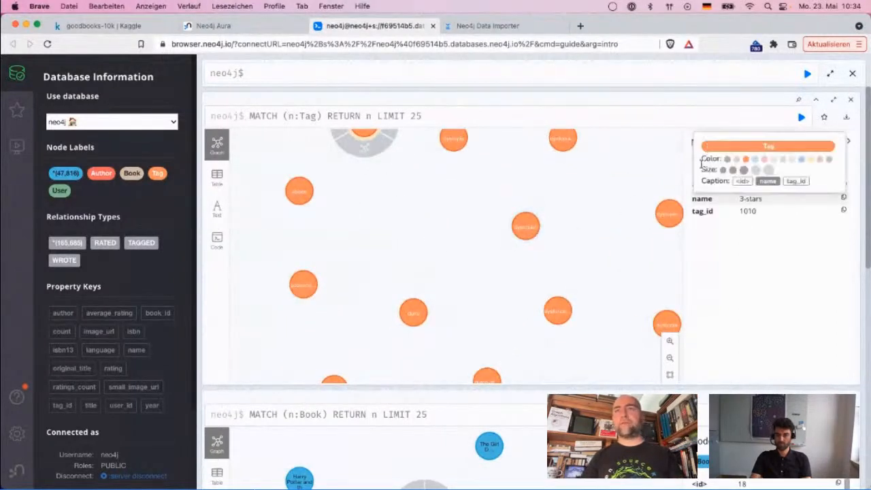
click(811, 159)
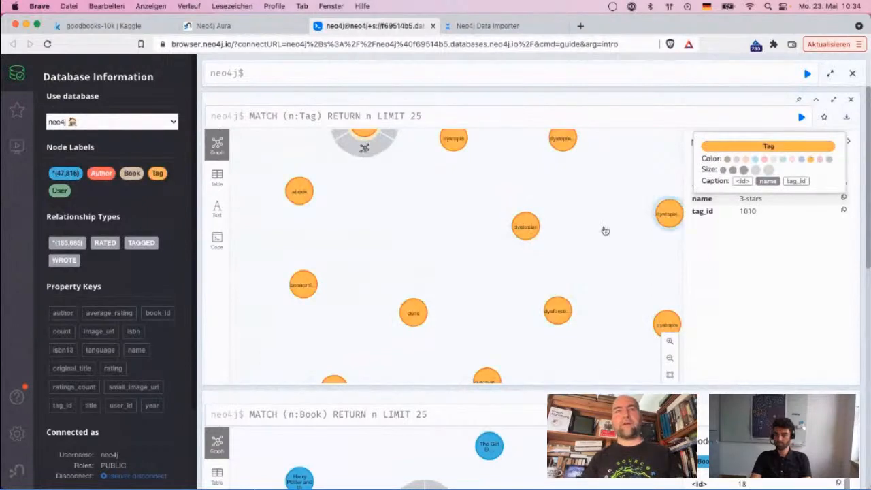
click(701, 172)
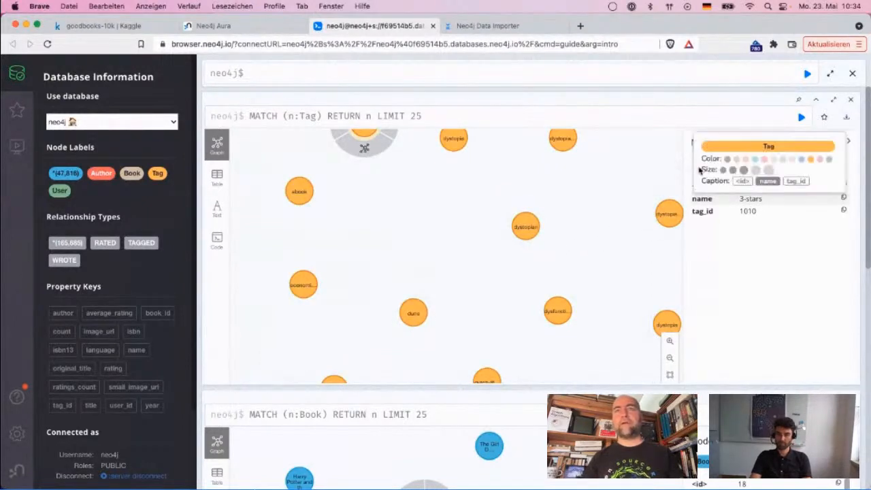
click(756, 169)
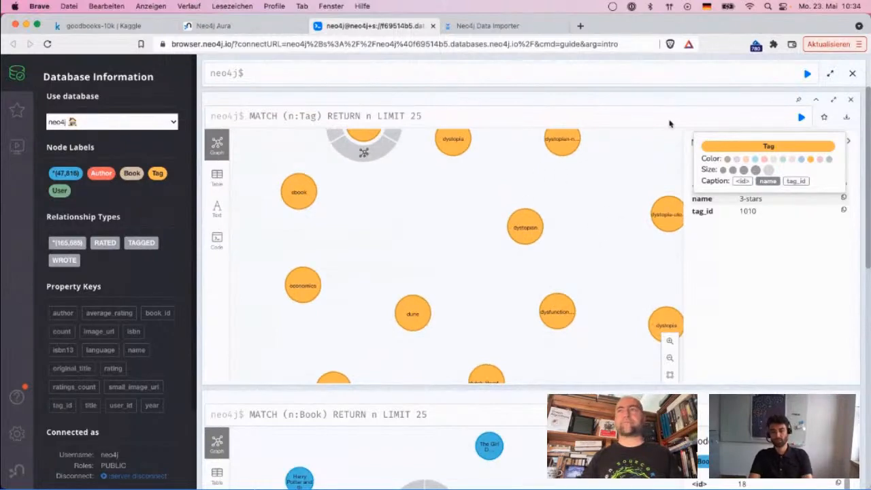
- Inspect the node properties of the dystopian, dystopia and dystopian-novels Tag nodes in the graph
click(793, 273)
drag(470, 244, 476, 318)
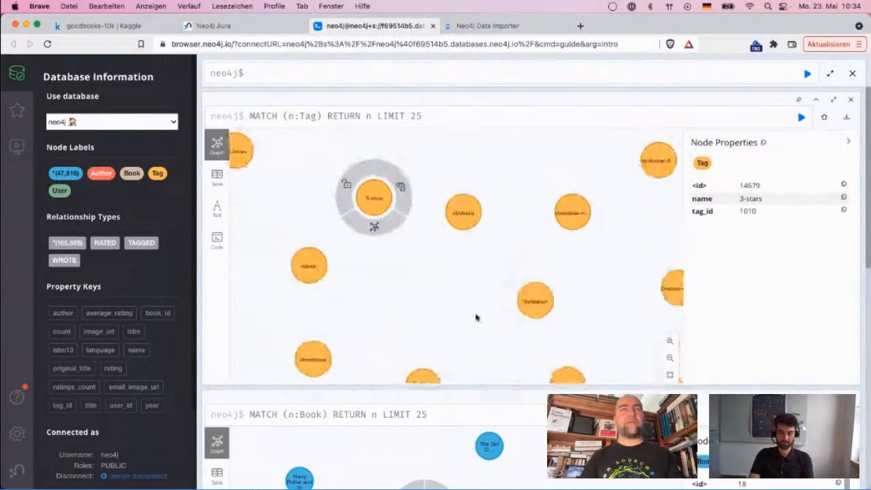
drag(563, 241, 408, 201)
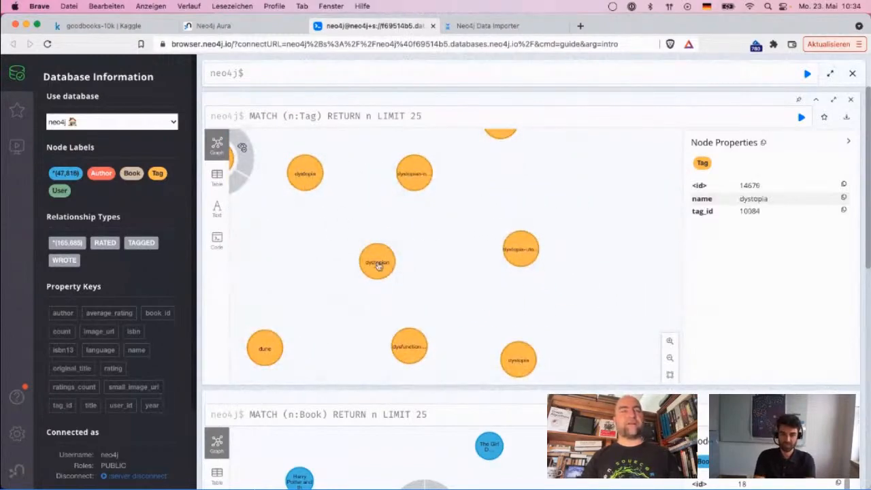
click(384, 265)
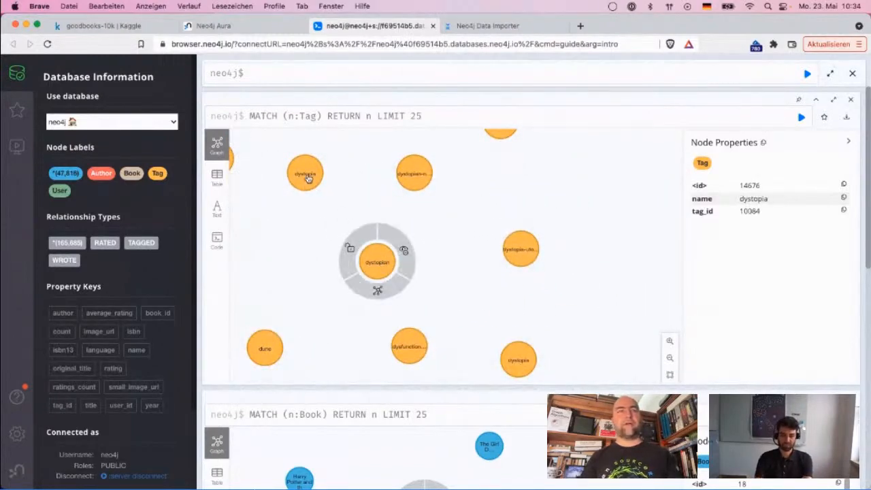
click(308, 177)
click(378, 264)
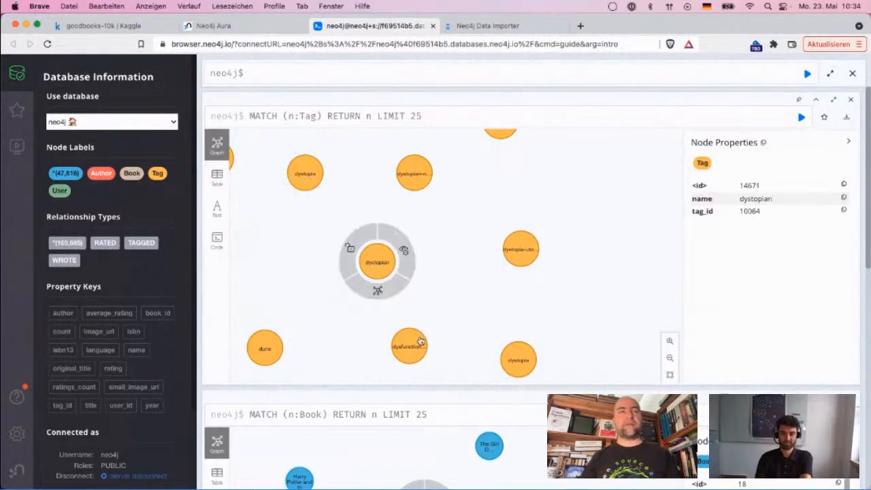
click(516, 358)
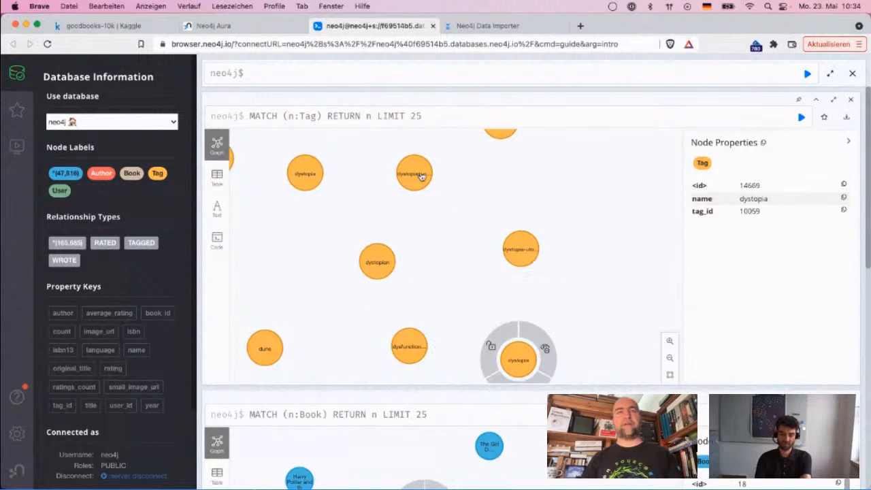
click(422, 176)
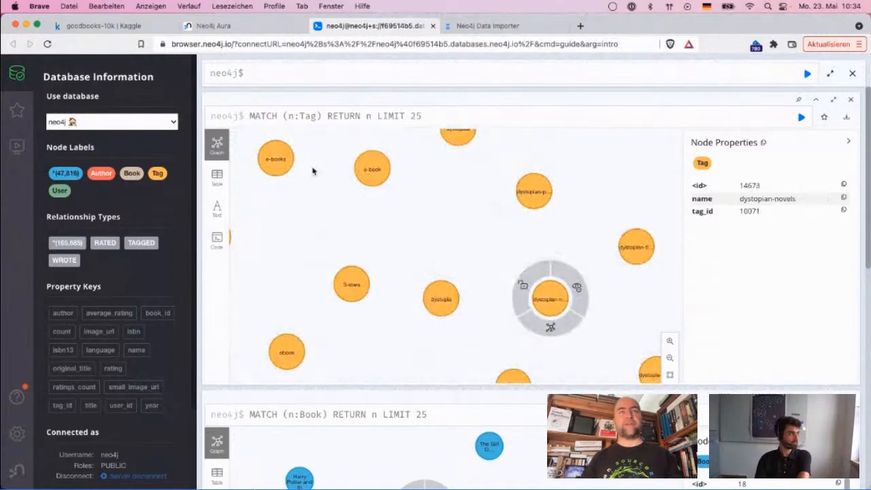
- Compare the node properties of the e-book and e-books Tag nodes, recheck a dystopia tag, and clear the selection
click(373, 174)
click(294, 168)
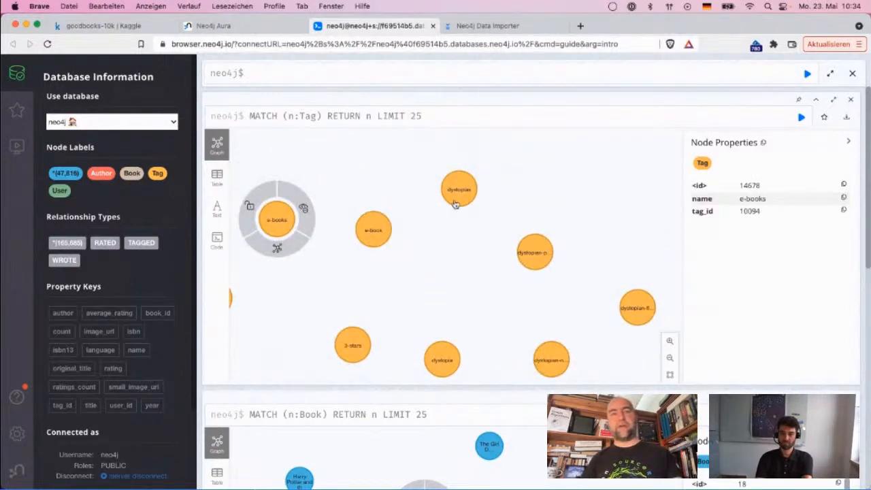
click(441, 369)
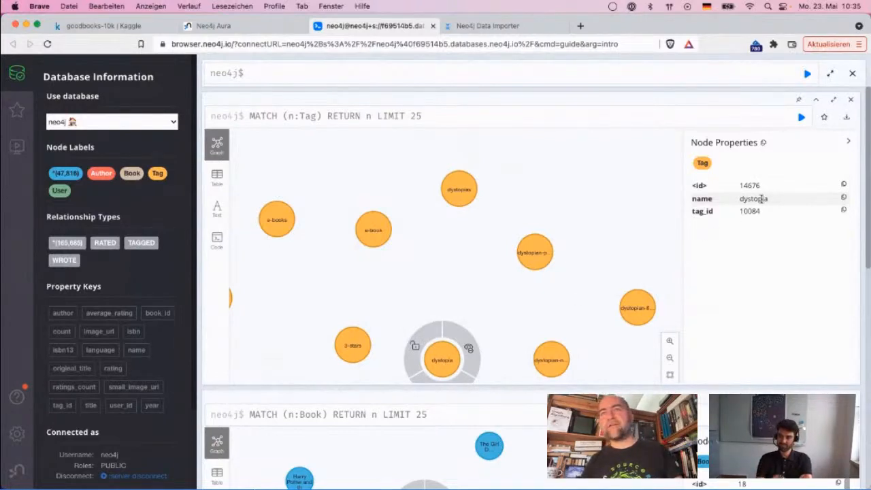
drag(574, 279, 547, 221)
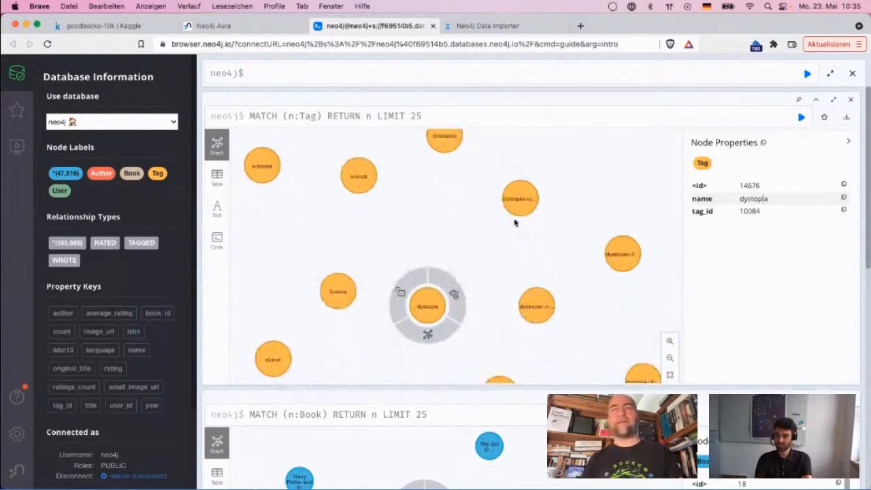
drag(393, 228, 443, 275)
click(351, 207)
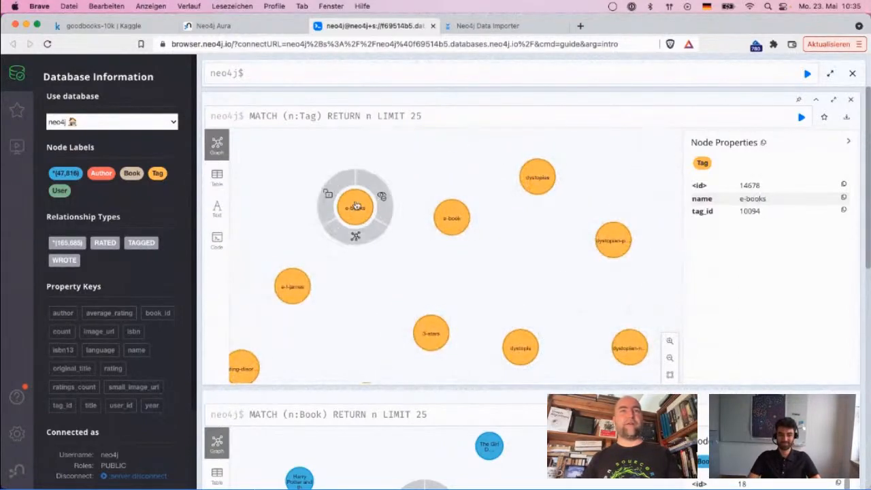
click(456, 222)
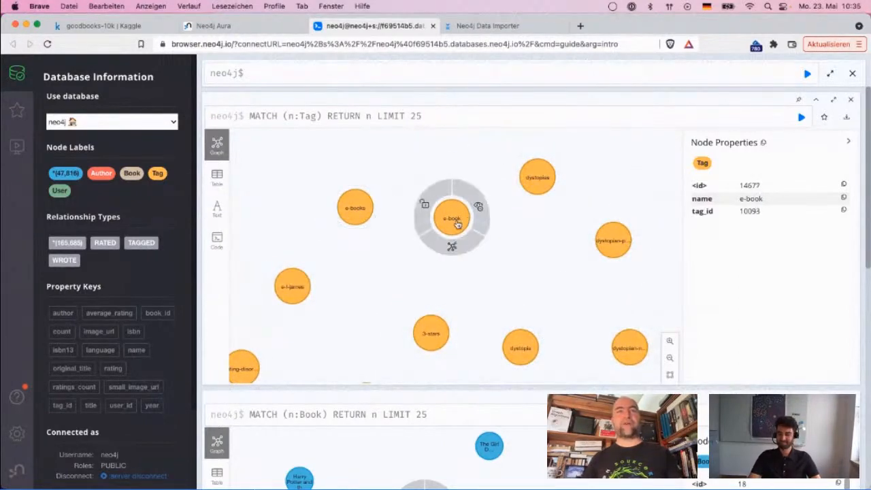
click(344, 214)
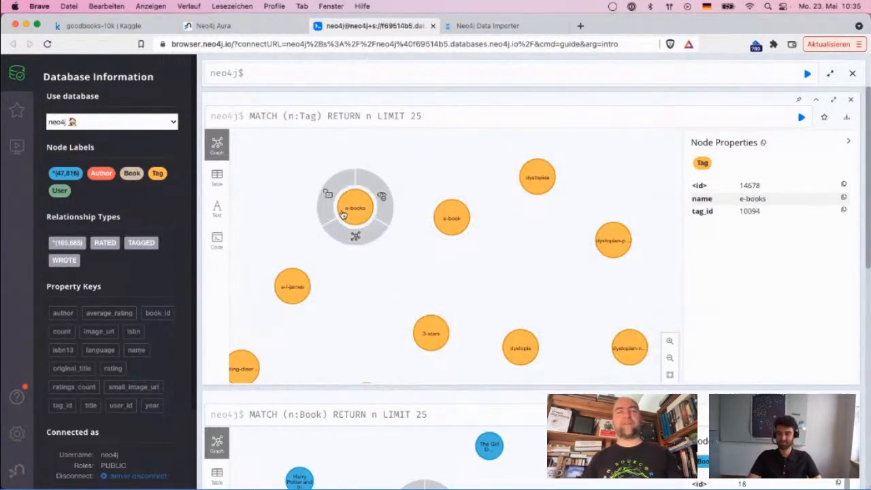
click(388, 285)
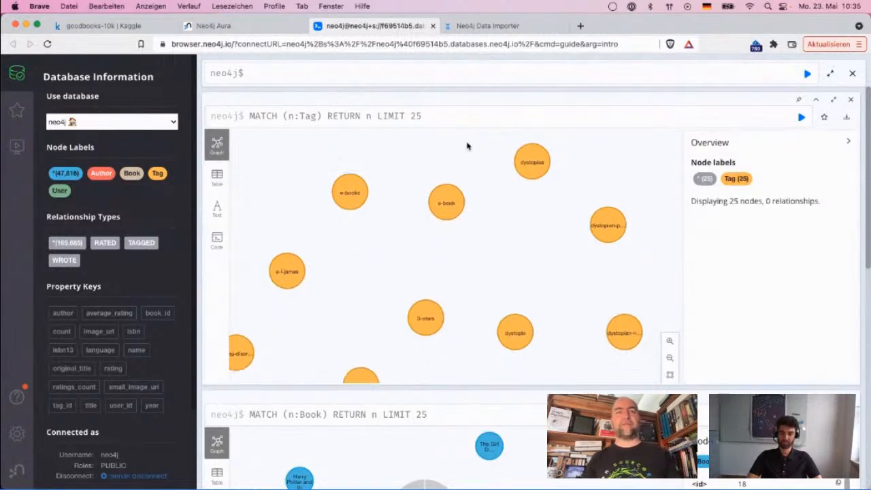
drag(459, 100, 389, 208)
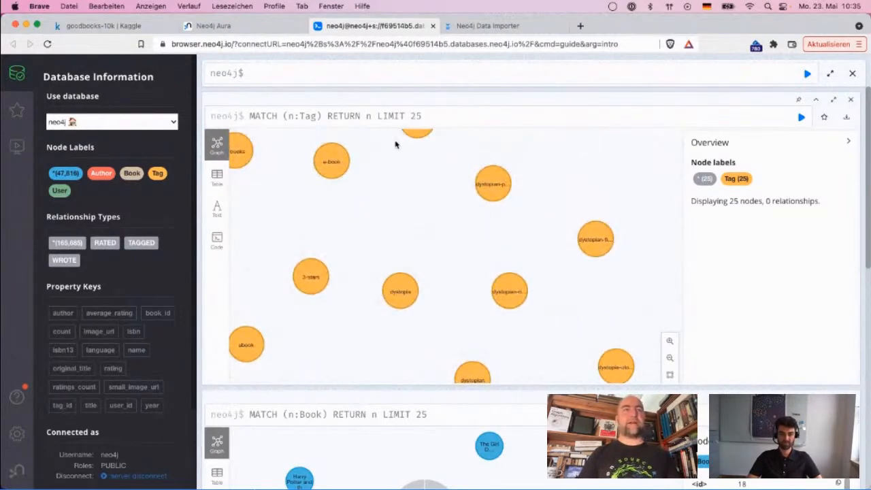
scroll(400, 238, down, 3)
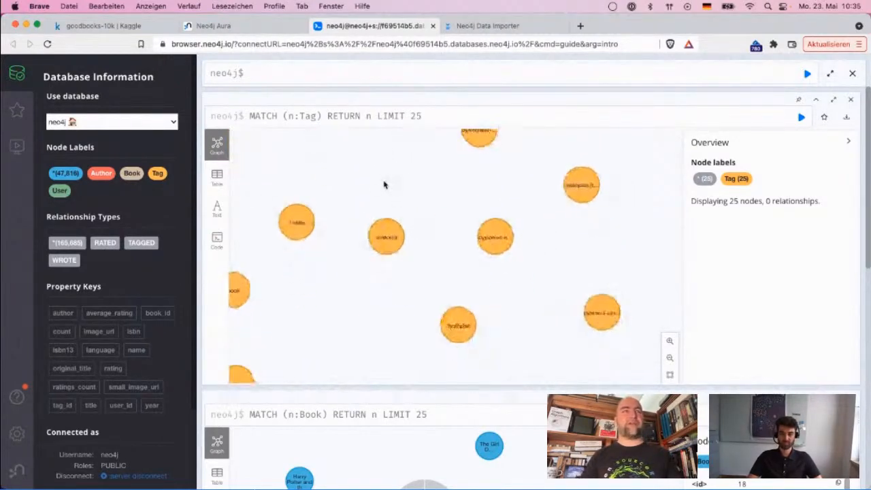
- Display the Author nodes, change the query to MATCH (n:Author) RETURN count(*), and run it to count the authors
click(112, 177)
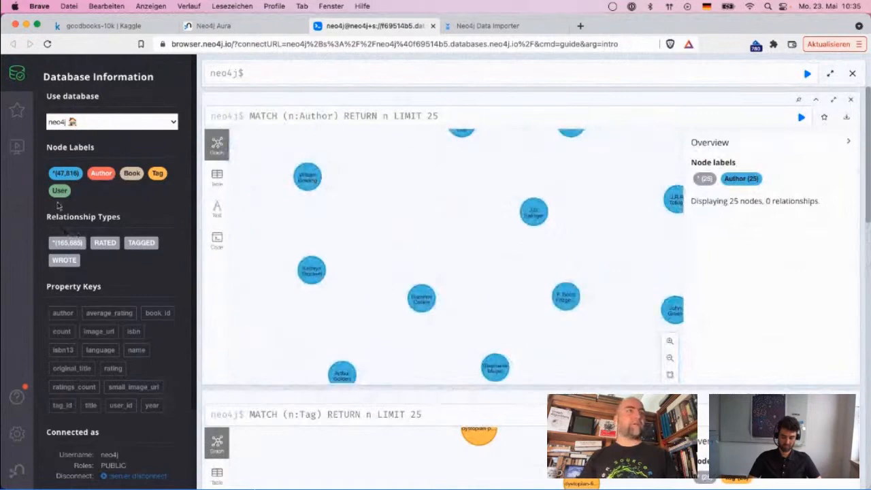
click(330, 116)
double_click(391, 115)
text(count(*))
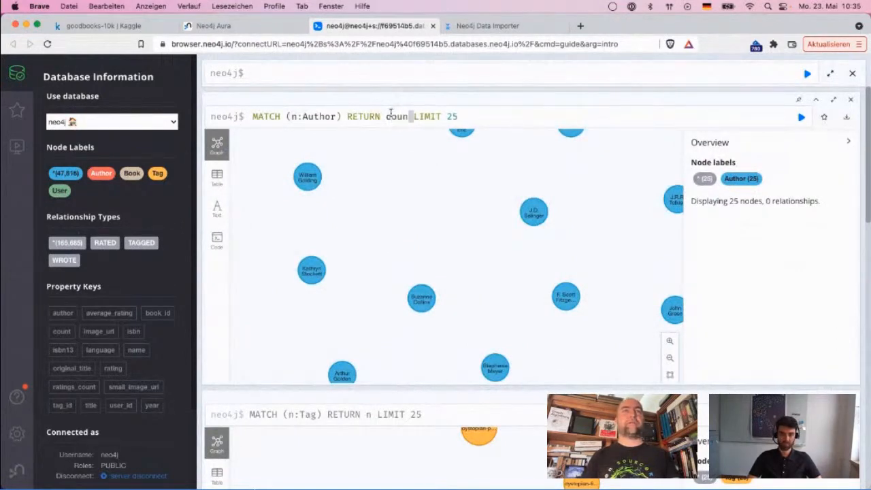
key(shift+End)
key(Delete)
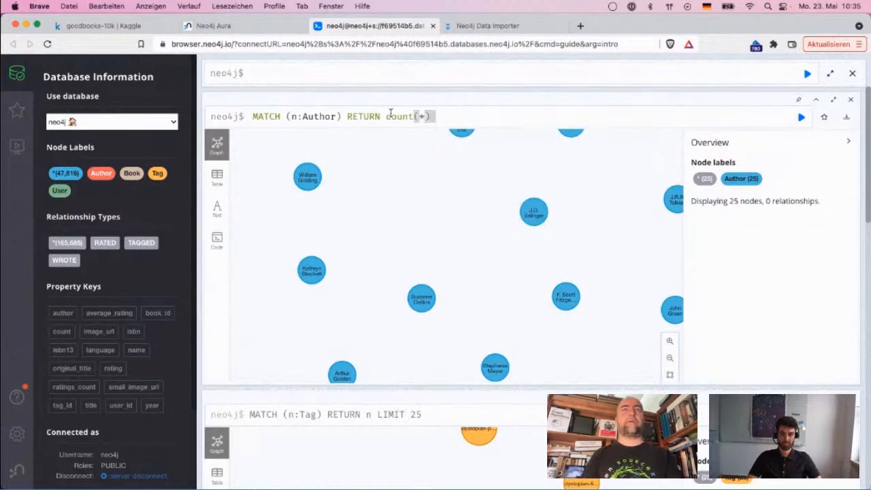
key(Return)
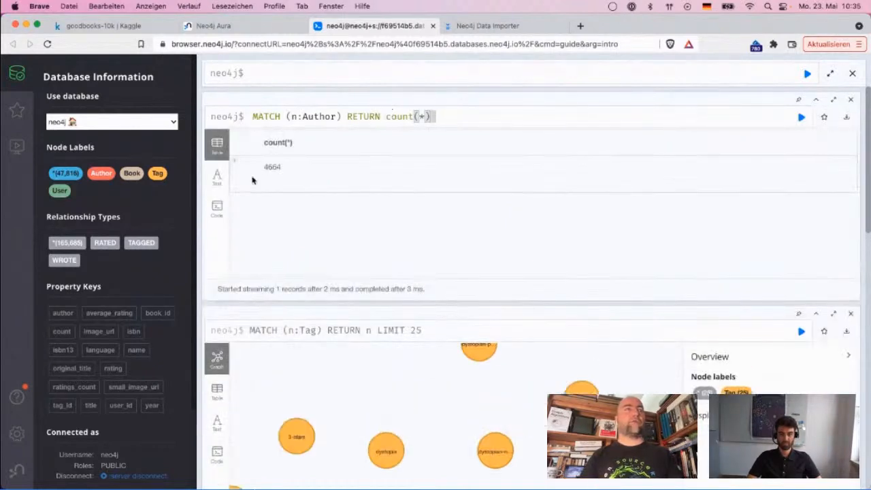
double_click(275, 168)
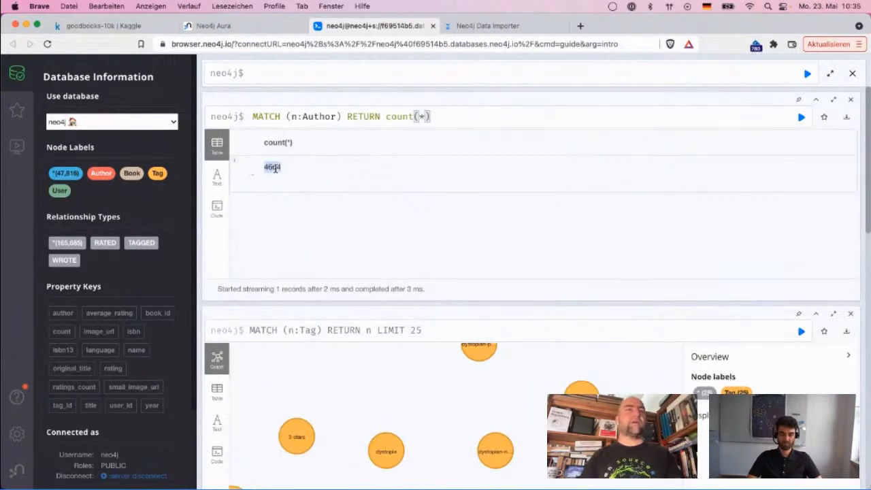
- Replace the RETURN clause of the Author query with a second line reading WITH split(n.author,', ') as names
click(345, 122)
double_click(346, 121)
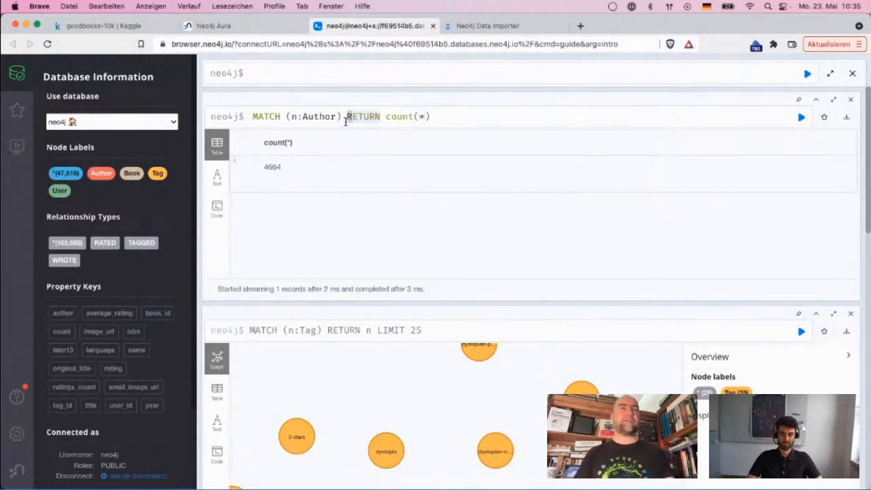
key(shift+End)
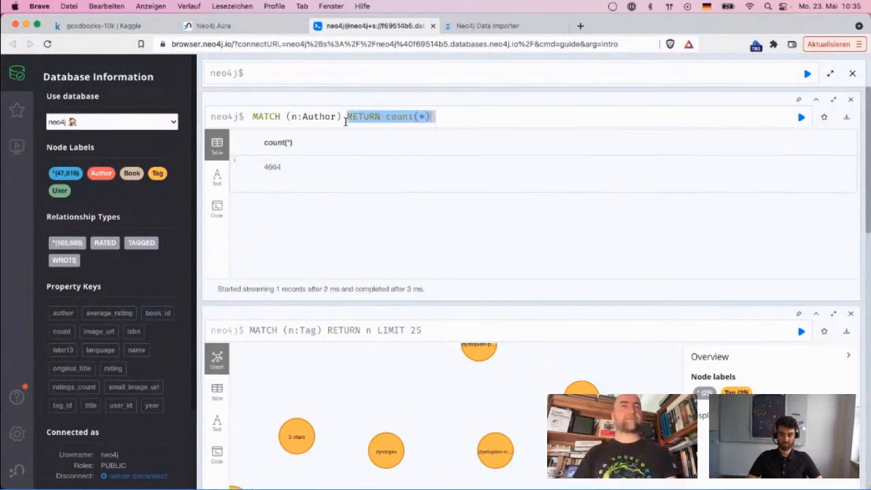
key(BackSpace)
key(shift+Return)
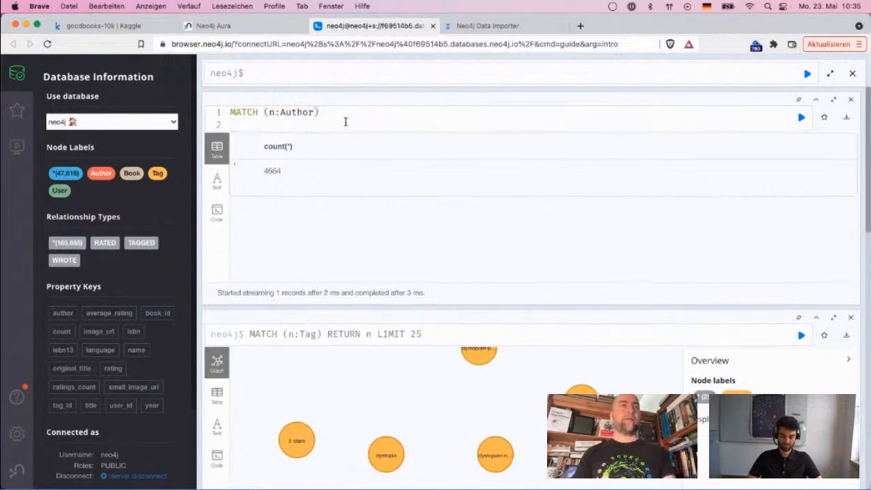
text(W)
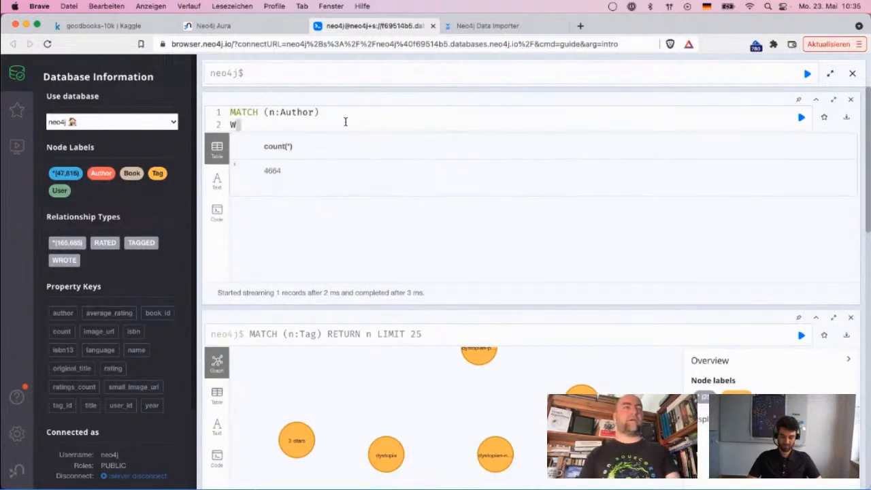
text(ITH sp)
text(lit(n.aut)
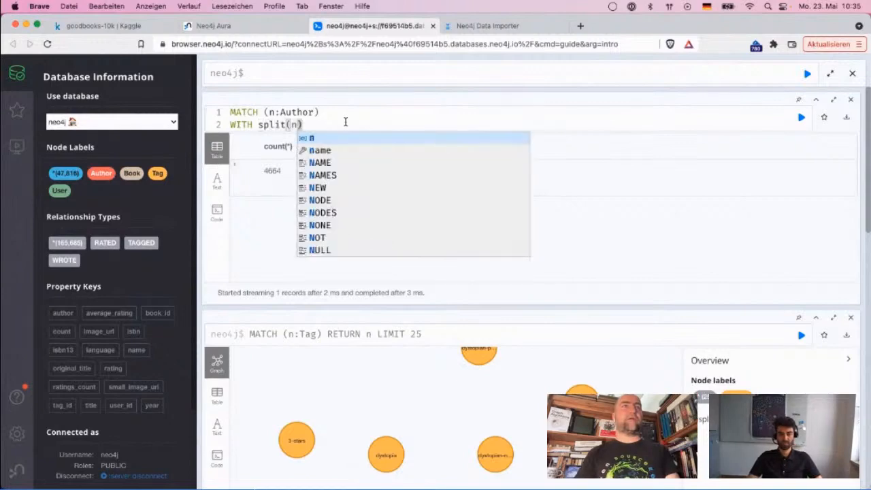
text(hor, ')
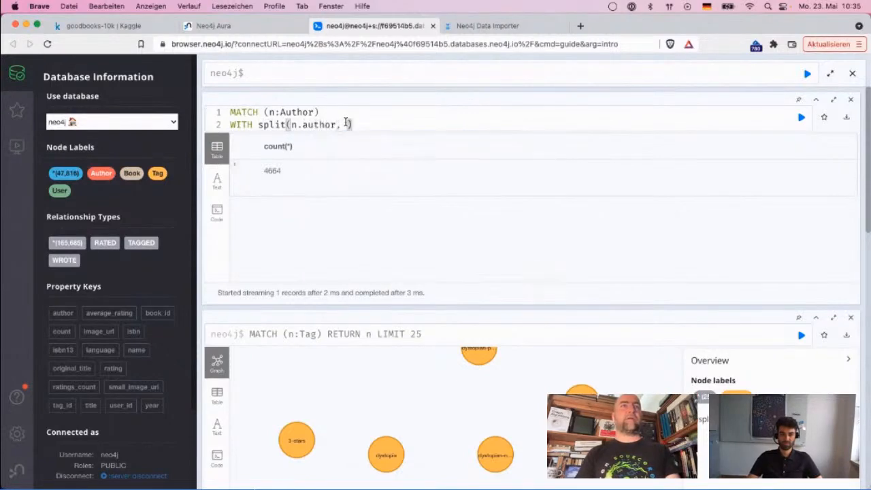
click(345, 121)
text(,)
key(End)
text(as names)
- Add an empty third query line and carry n through the WITH clause ahead of the split expression
key(Home)
key(shift+Right)
key(shift+Right)
key(shift+Right)
key(shift+Right)
key(shift+Right)
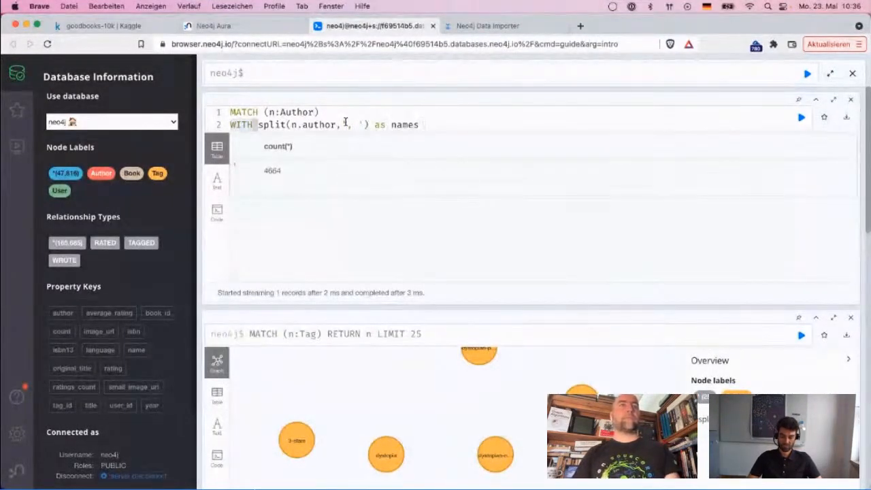
key(End)
key(Return)
key(Up)
key(Right)
key(Right)
key(Right)
key(Right)
key(Right)
text(n,)
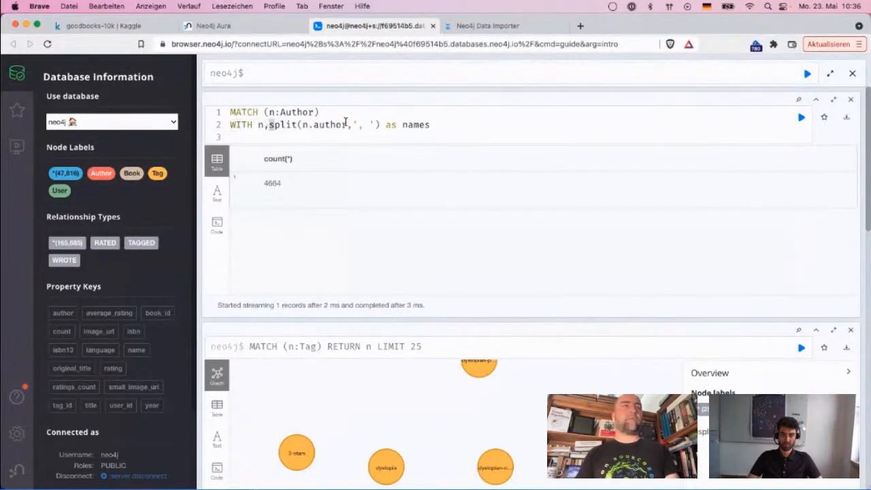
- Add the third query line UNWIND names as name
key(Down)
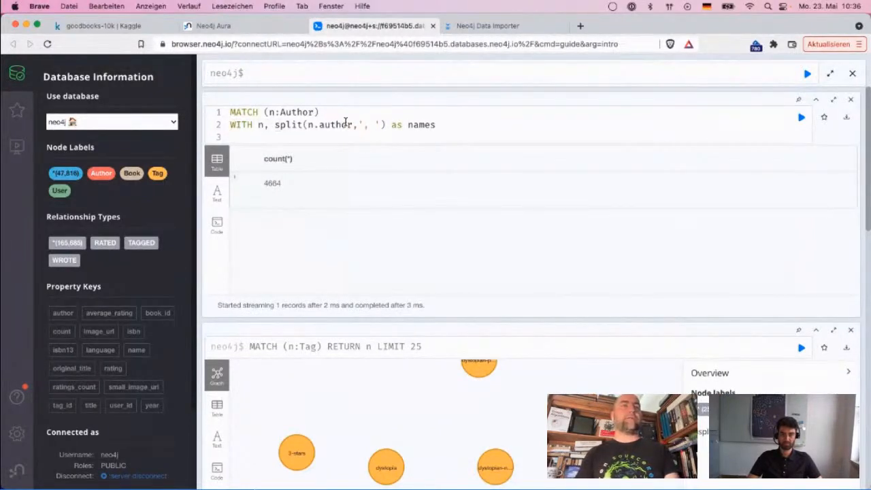
text(UNWIND )
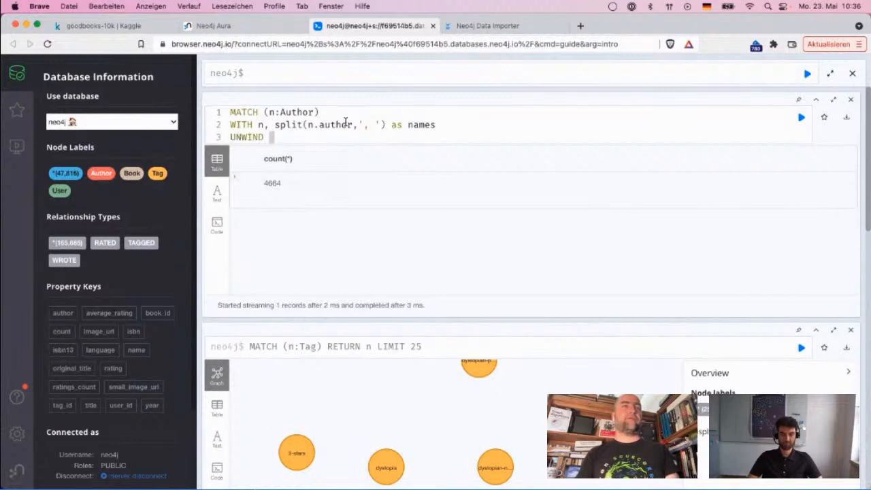
text(names as name)
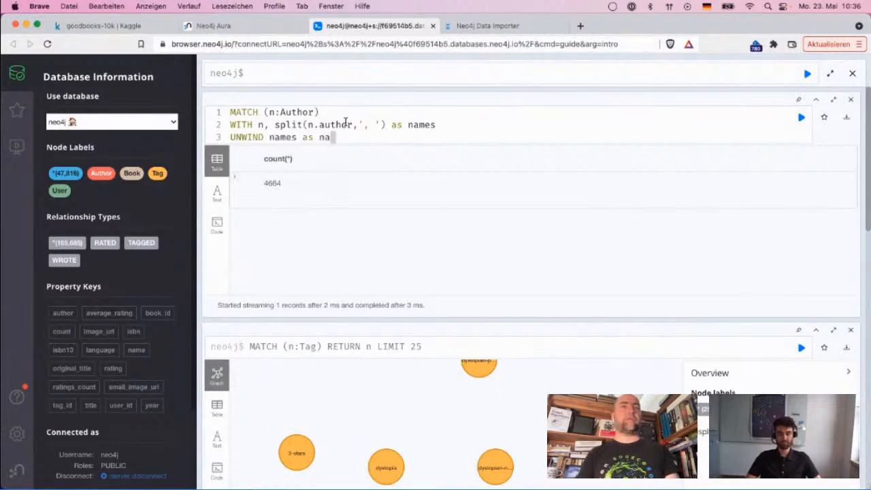
- Add a fourth query line that merges an author node per name: MERGE (a:Author {name:name})
key(Return)
text(MERGE ()
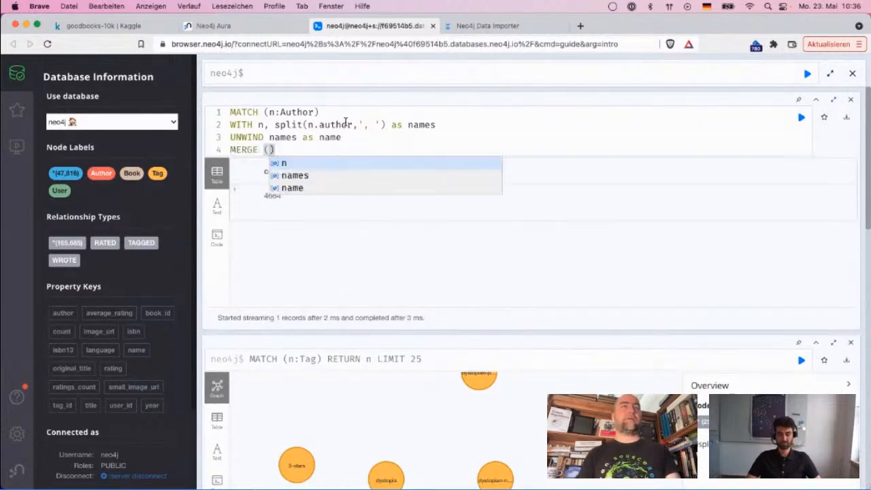
text(a:Author)
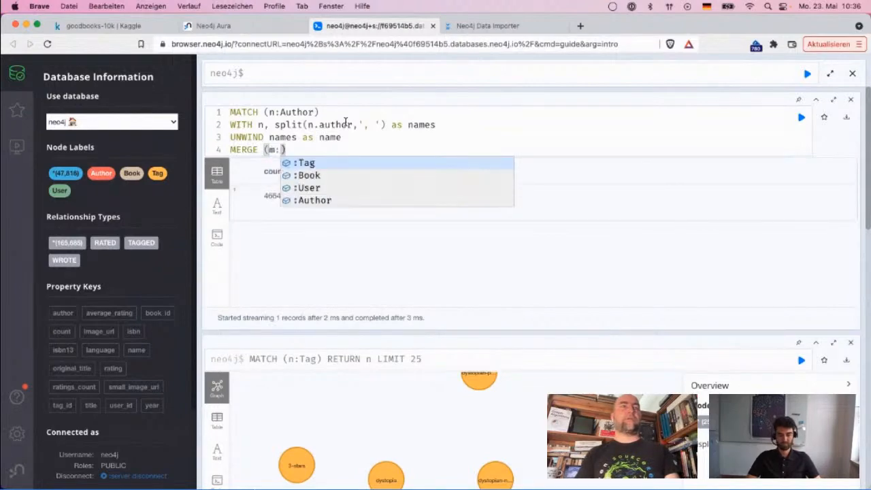
text( {name:)
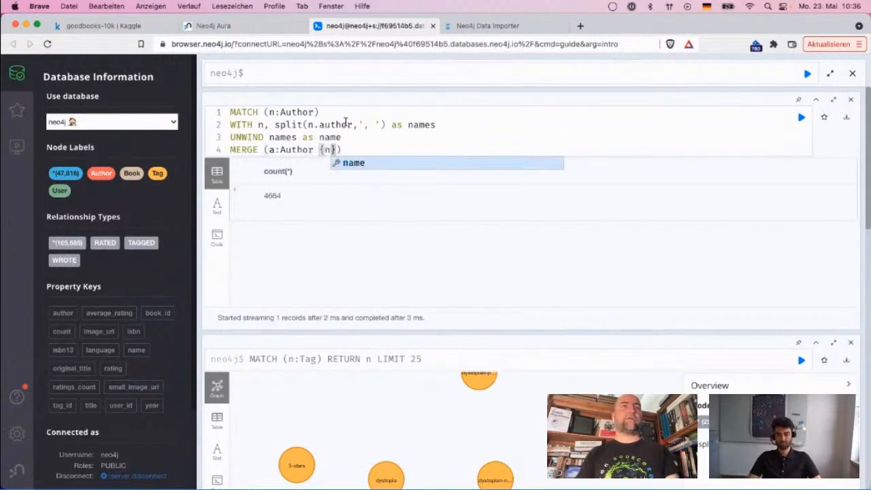
text(name)
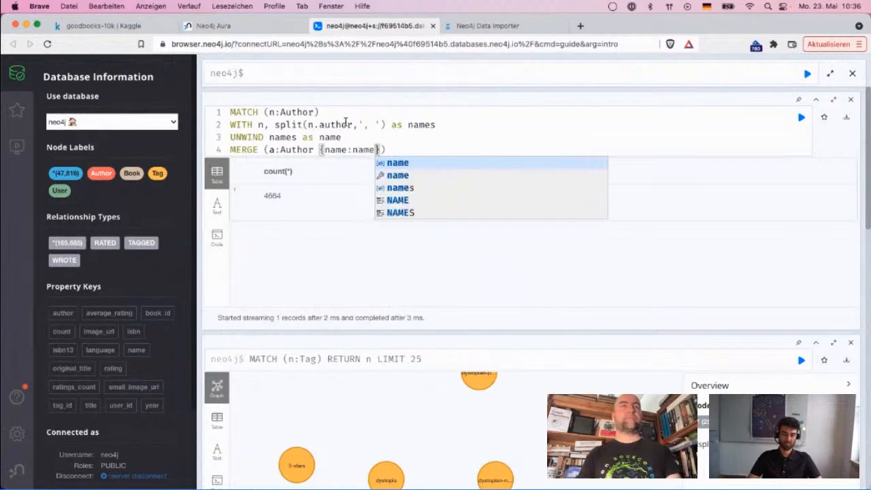
- Add a fifth query line that keeps only differing author nodes: WHERE n <> a
key(End)
key(Return)
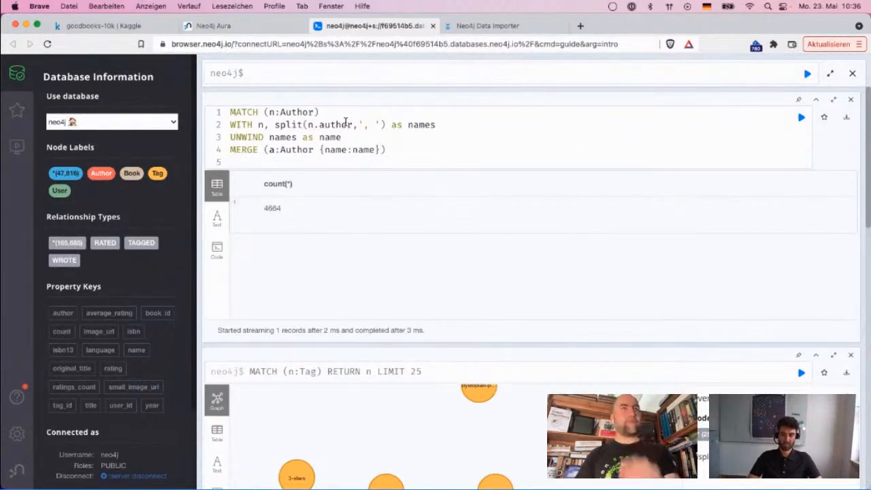
key(alt+shift+Right)
key(shift+super+Right)
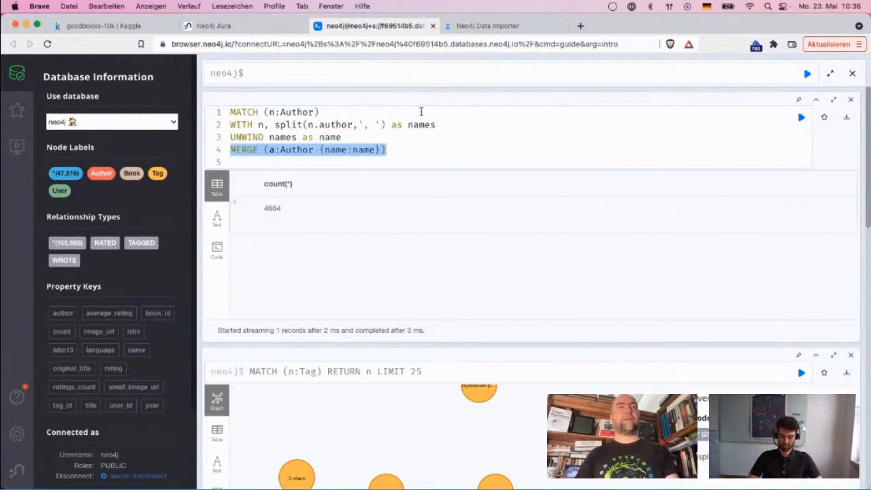
click(422, 126)
double_click(421, 126)
double_click(330, 137)
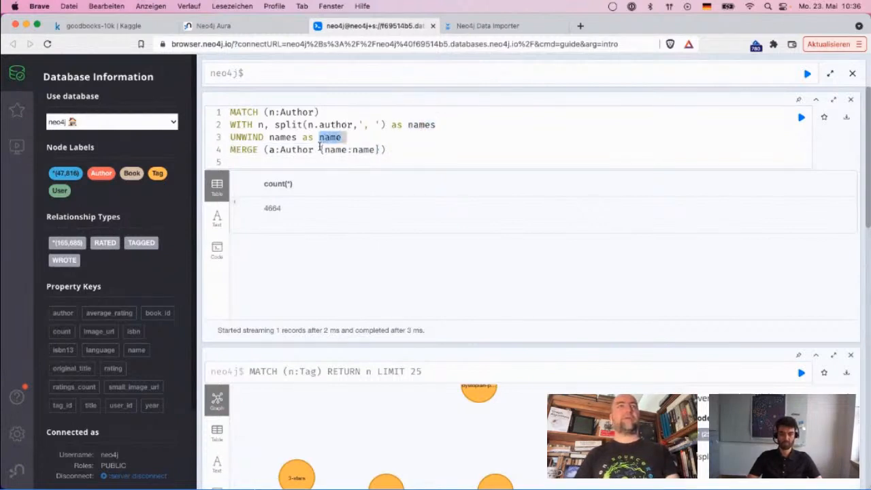
drag(269, 112, 316, 111)
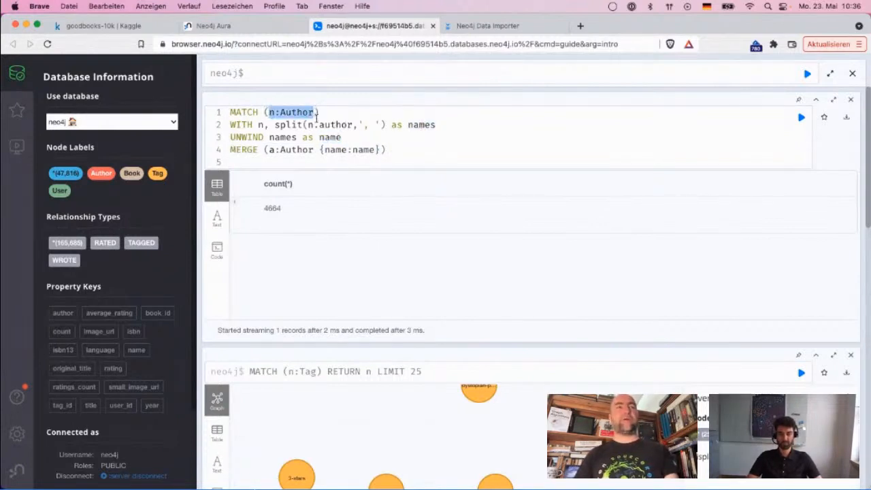
double_click(364, 150)
key(Down)
text(WHERE n <> a)
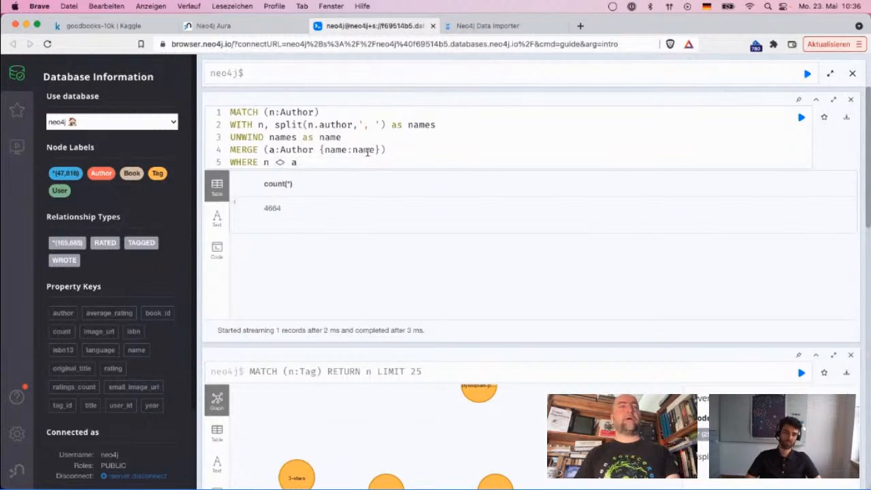
- Add a sixth query line that removes the original author nodes: DETACH DELETE n
key(Return)
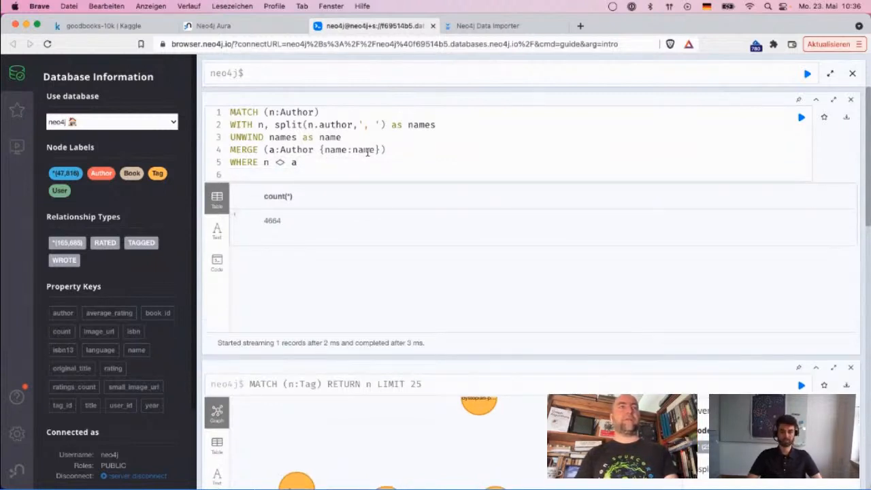
text(DETACH DEL)
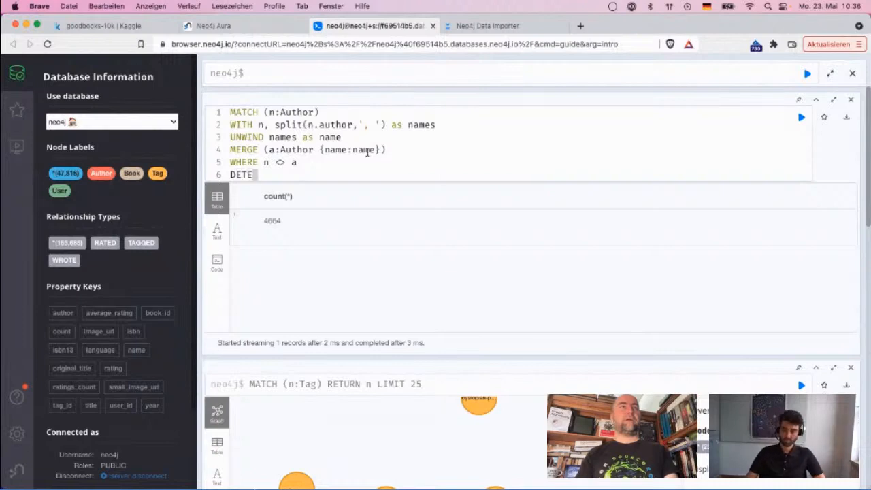
text(ETE n)
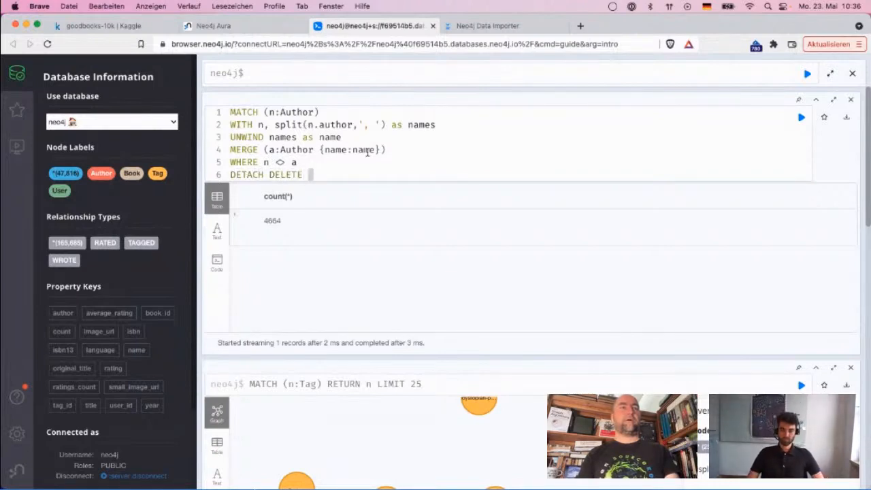
key(BackSpace)
text(n)
key(BackSpace)
text(n)
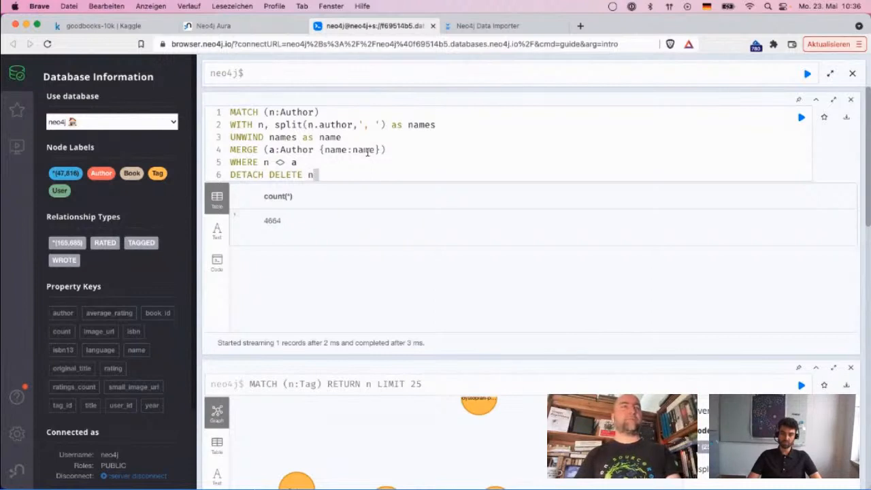
- Add a seventh query line that links each new author to a book: MERGE (a)-[:WRITE]->(b)
key(Return)
text(MERGE (a))
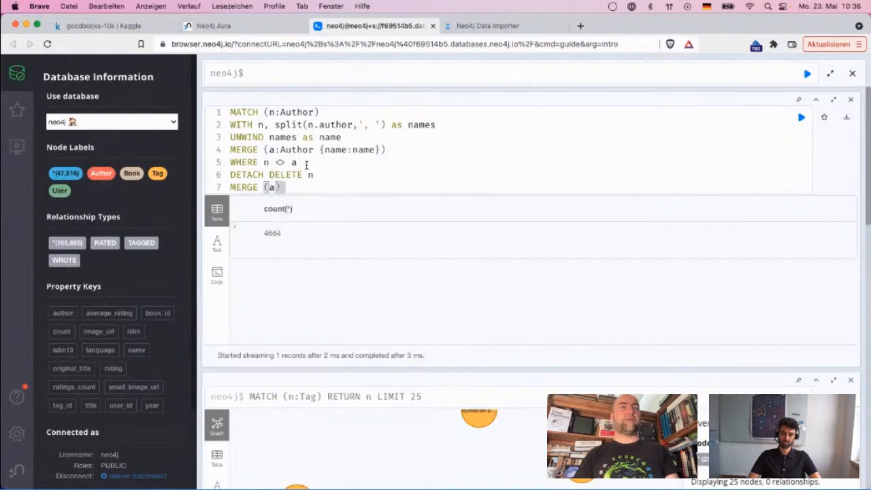
text(-[:BOO)
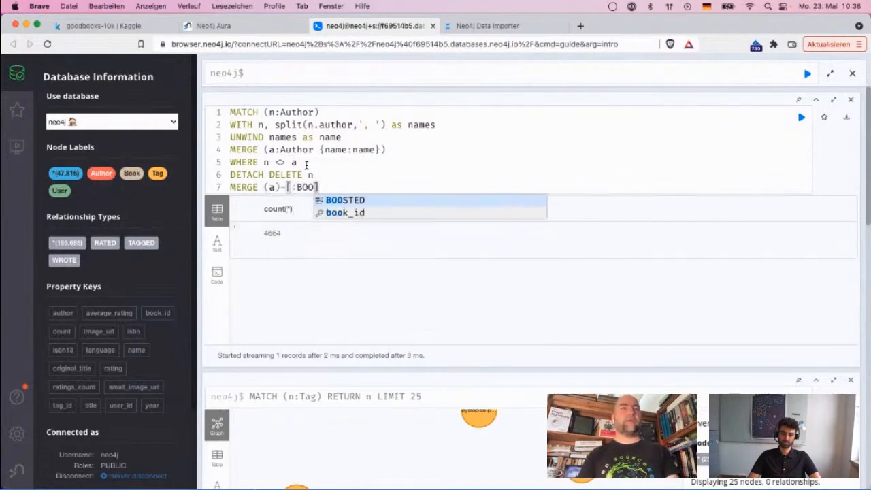
key(BackSpace)
key(BackSpace)
key(BackSpace)
text(WR)
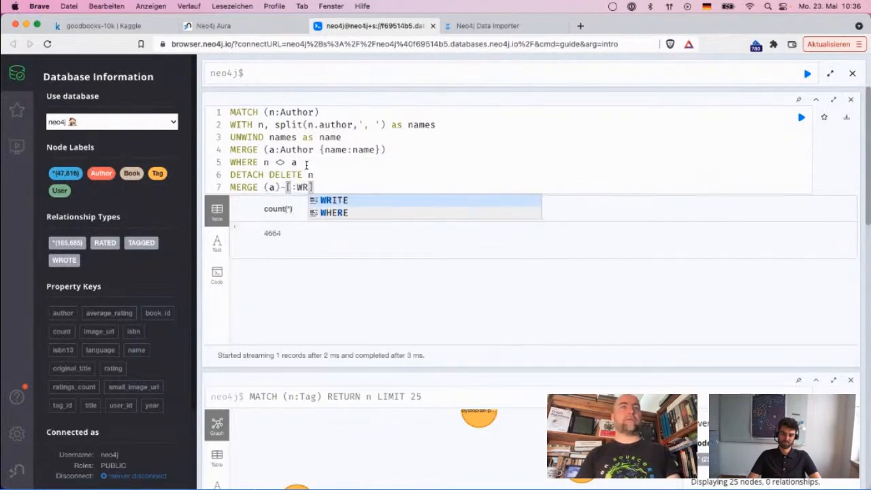
key(Return)
text(]->()
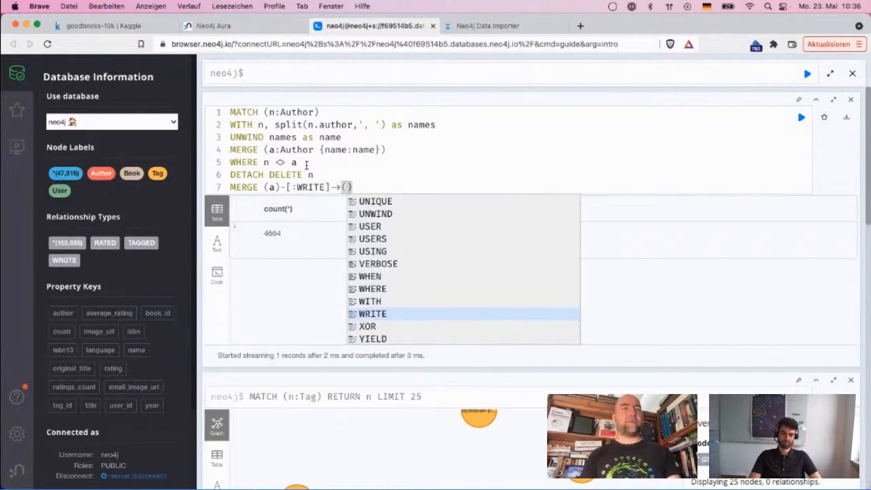
text(b)
- Extend the first line's MATCH pattern with -[:WROTE] and change the relationship type in the final MERGE to WROTE
click(306, 150)
click(320, 113)
text(-)
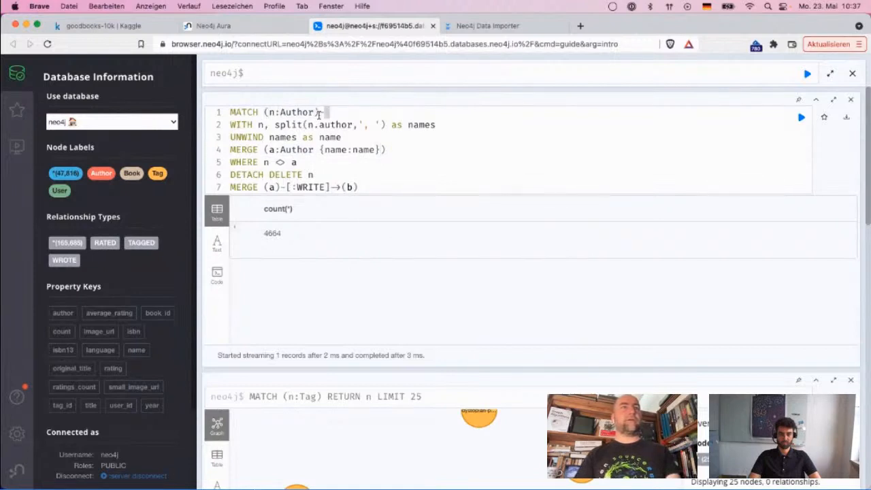
text([:WROTE)
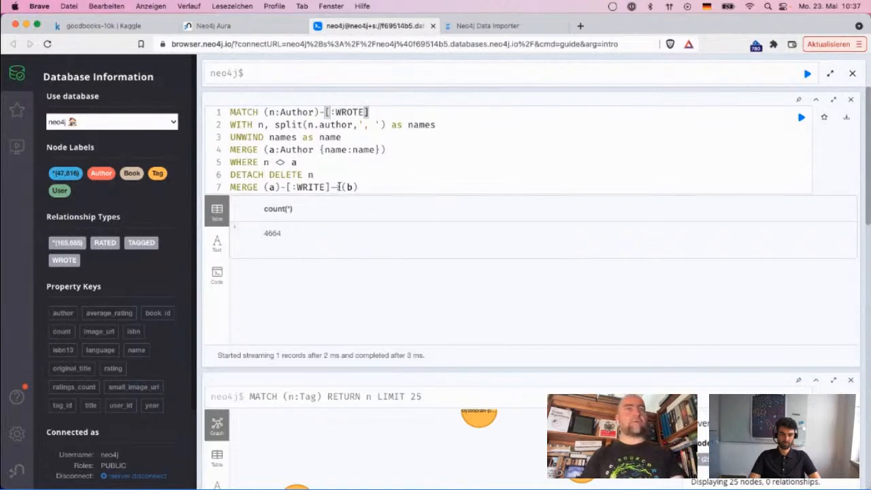
double_click(313, 187)
text(WR)
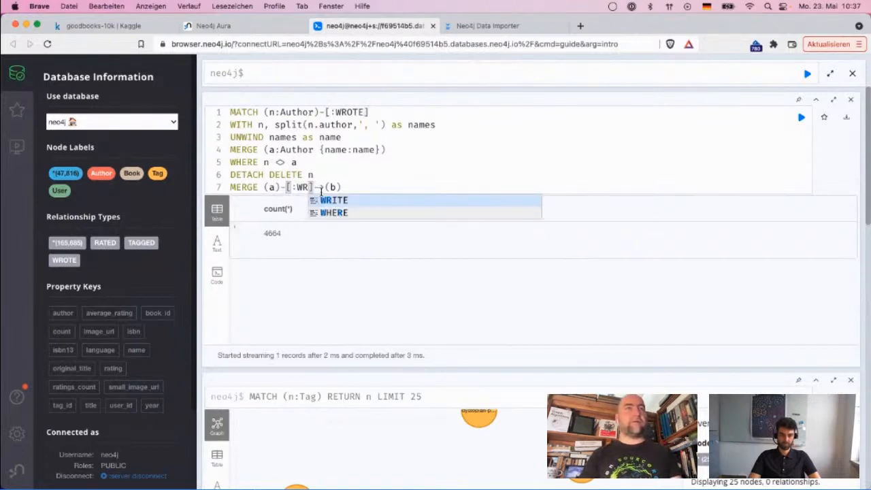
text(OTE)
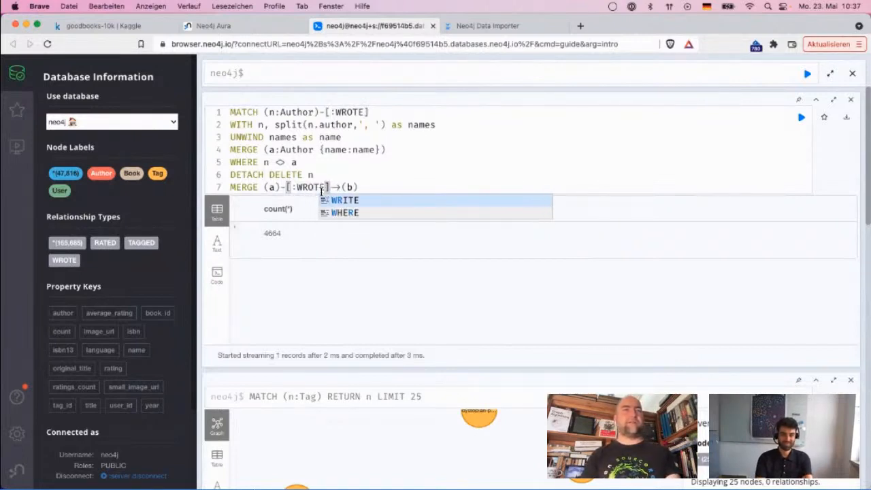
key(End)
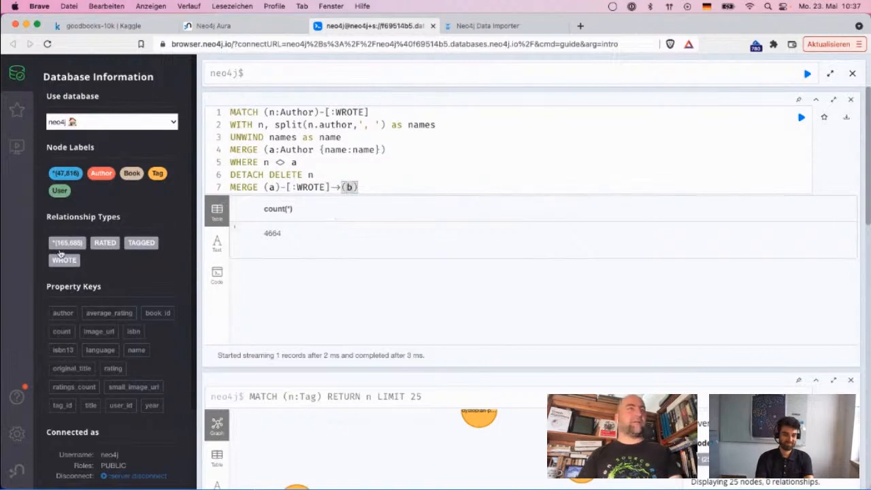
- Complete the first line's MATCH pattern with ->(b) and carry b through the WITH clause ahead of n
click(374, 112)
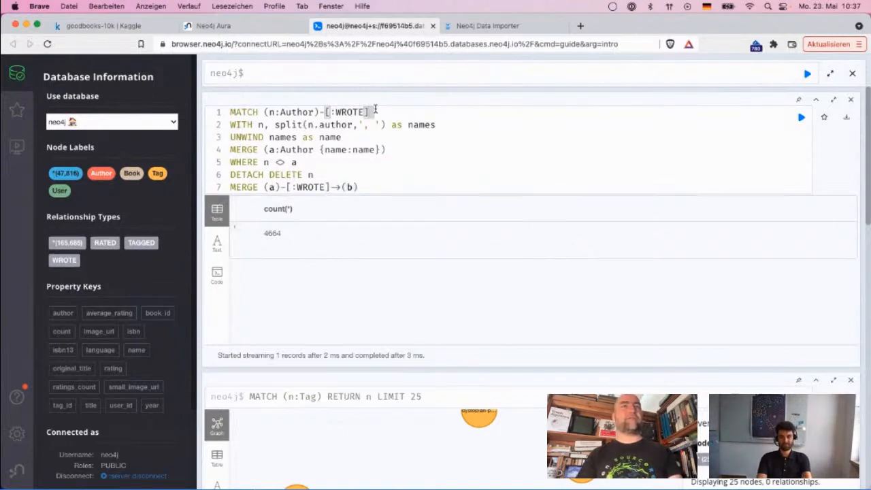
text(->(b))
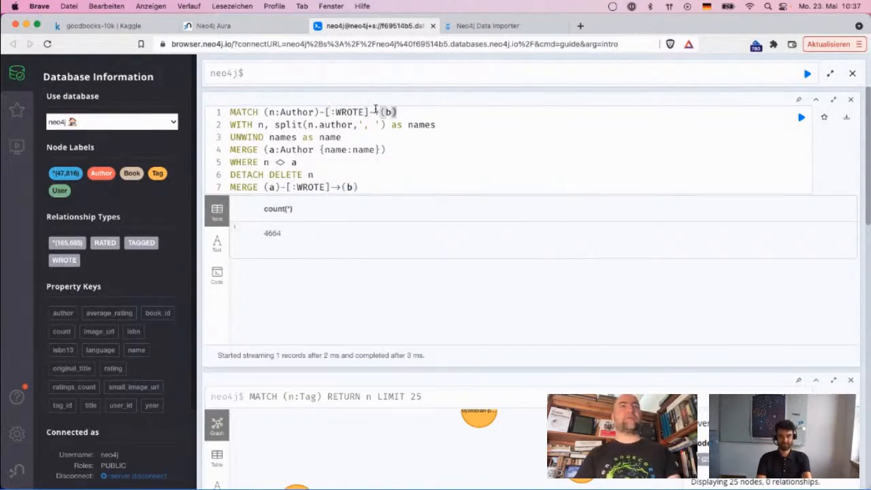
click(257, 125)
text(b,)
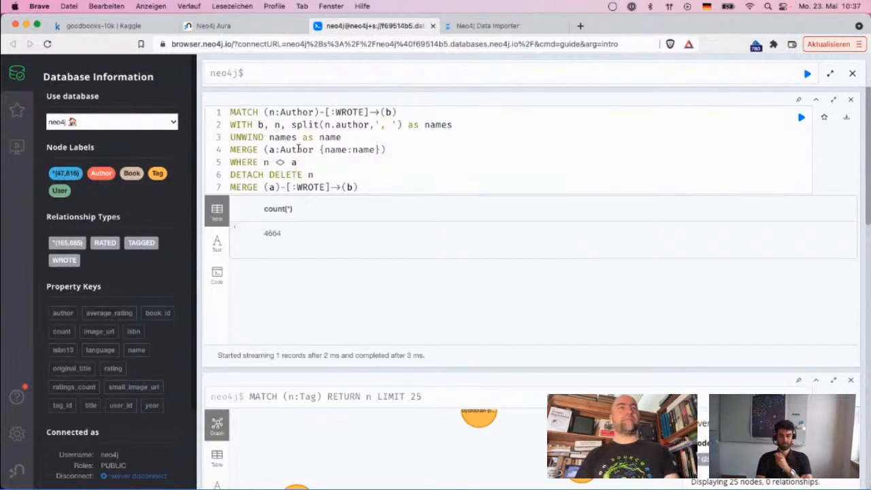
- Review the query's WITH, MERGE, WHERE and DETACH DELETE clauses and the final WROTE relationship pattern
click(262, 126)
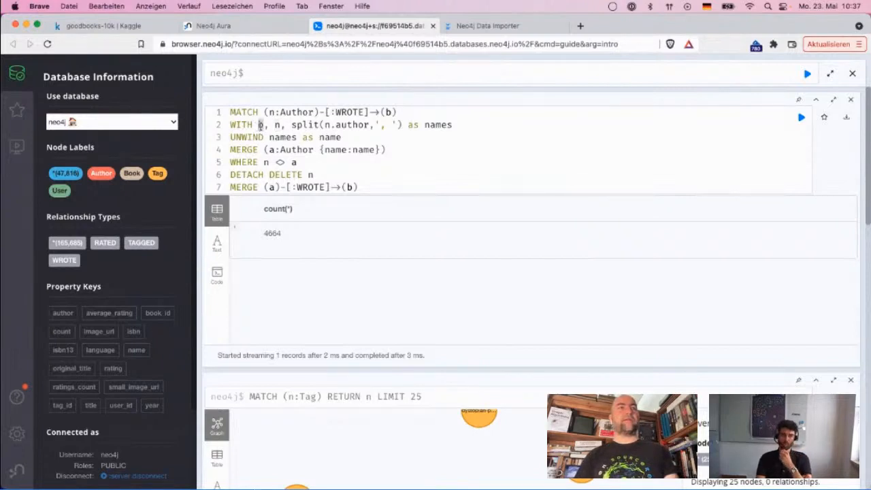
drag(264, 149, 403, 148)
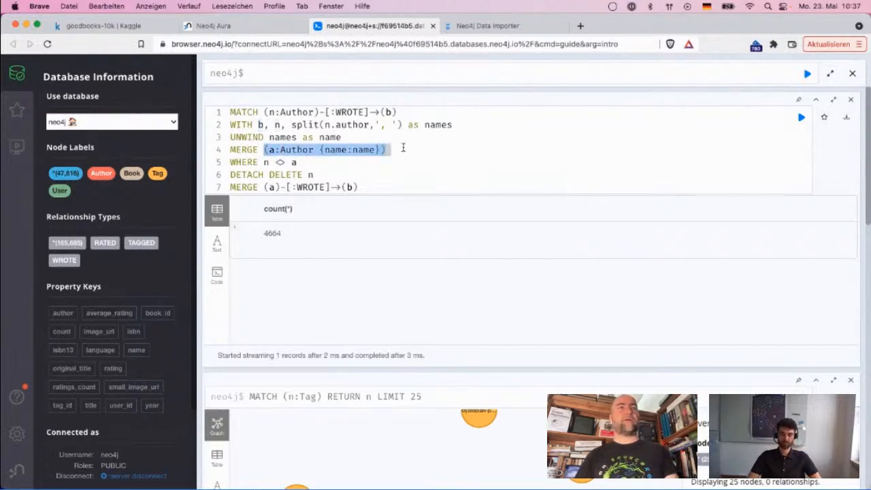
drag(264, 164, 295, 163)
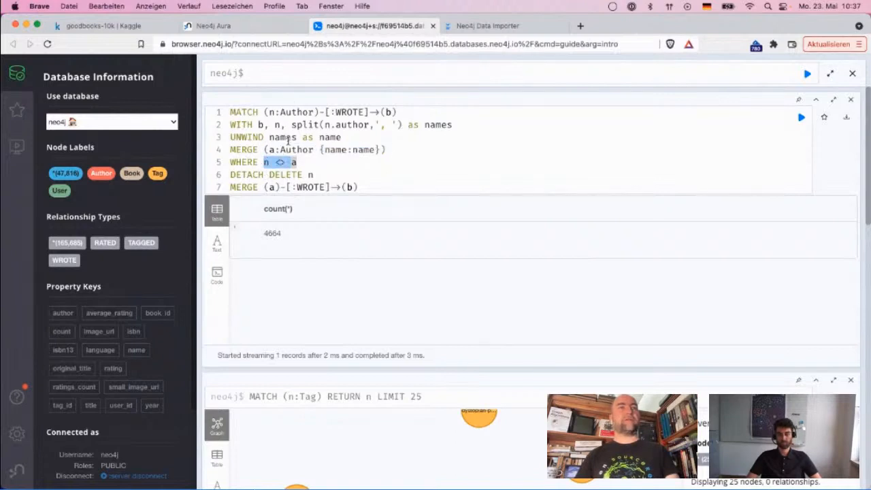
double_click(363, 150)
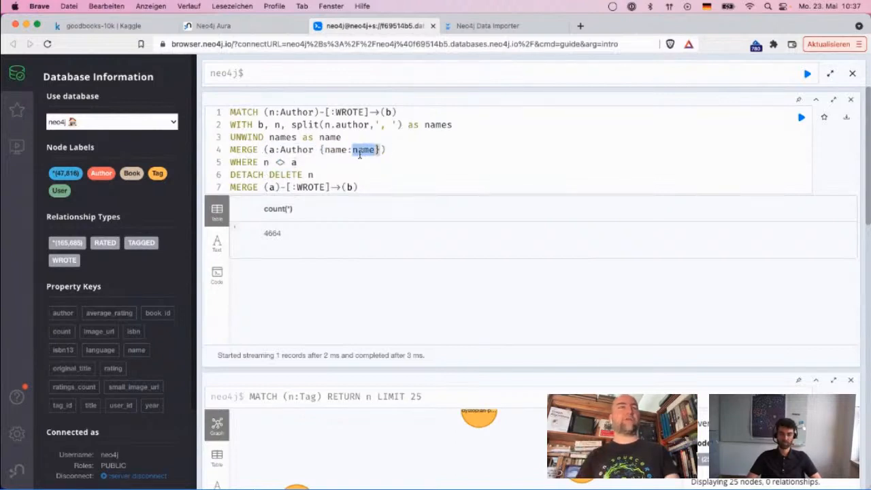
click(269, 149)
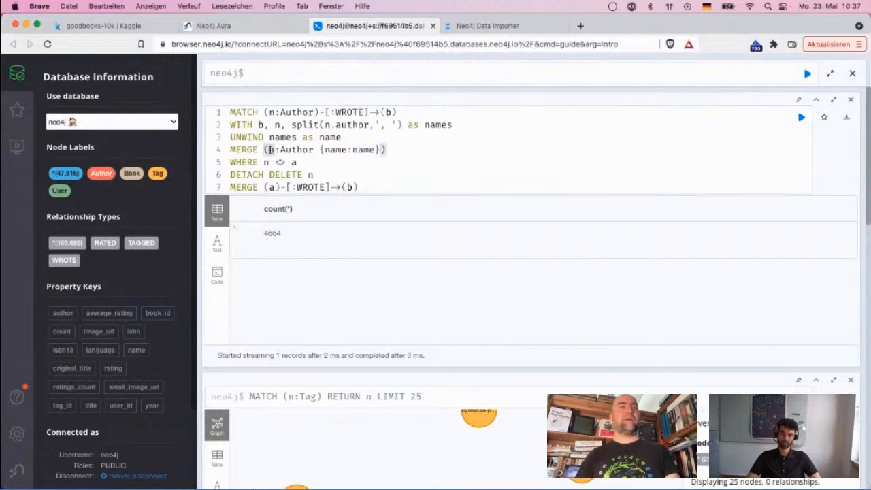
click(313, 174)
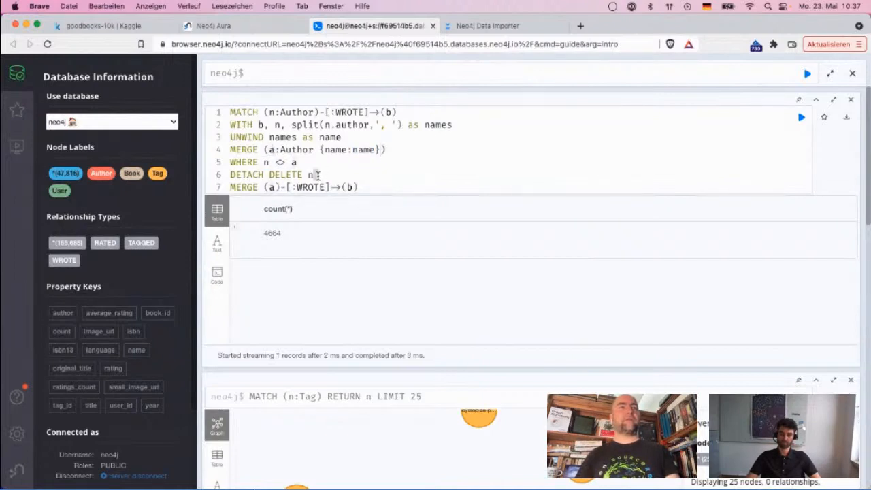
drag(264, 187, 375, 189)
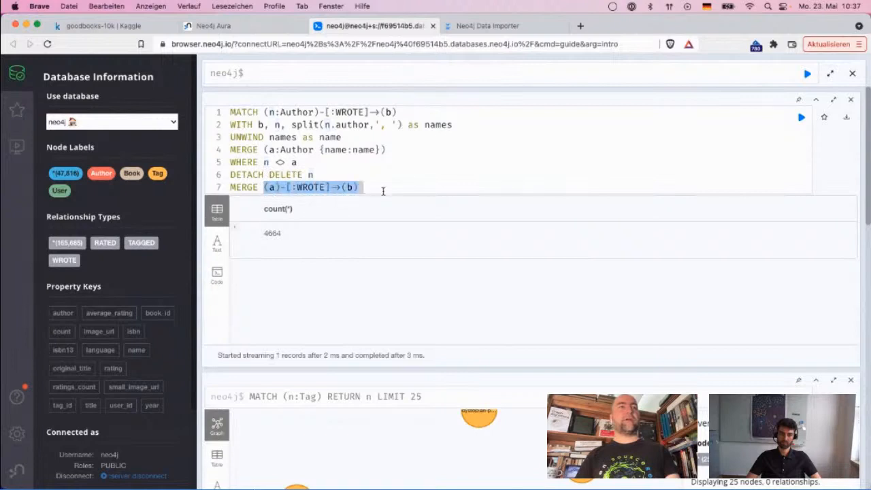
click(267, 187)
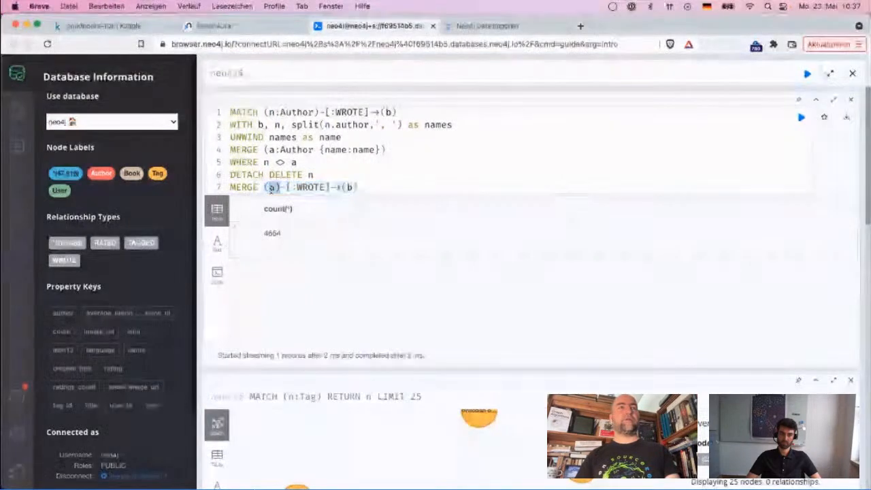
double_click(310, 187)
click(364, 188)
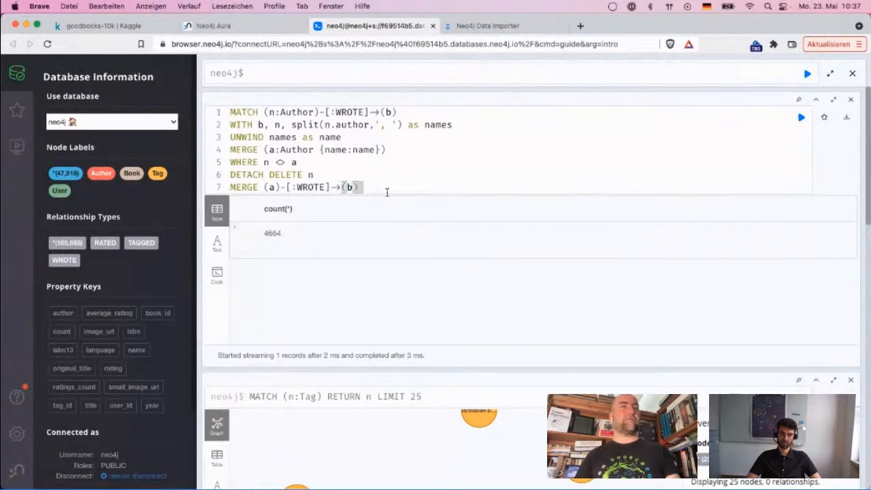
- Run the author-splitting query, insert WITH * ahead of WHERE n <> a in line 5, and run it again
key(super+Return)
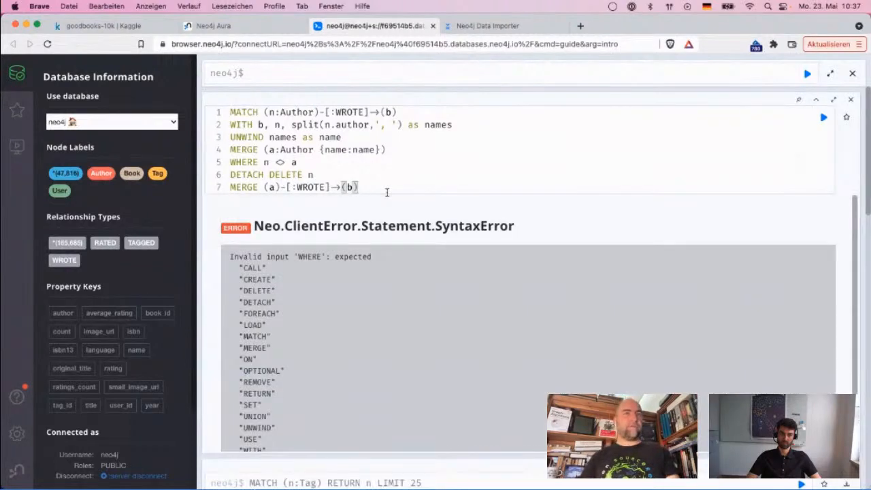
key(Up)
key(Up)
key(Home)
text(WITH *)
click(387, 191)
key(super+Return)
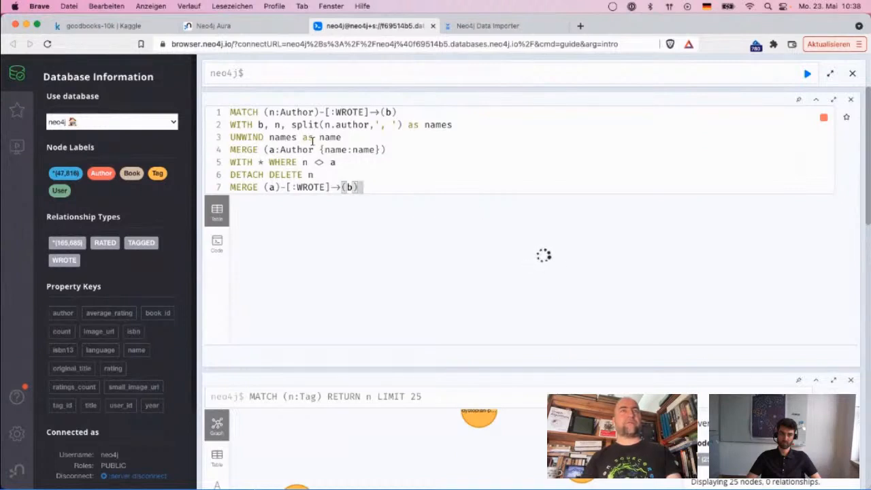
- Create an index on the name property of Author nodes with create index on :Author(name)
double_click(322, 137)
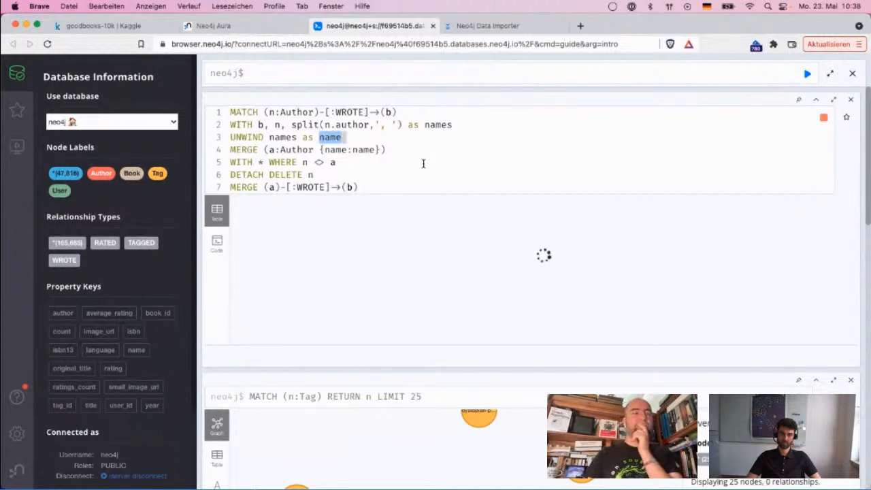
click(385, 79)
text(create index on :Author(na)
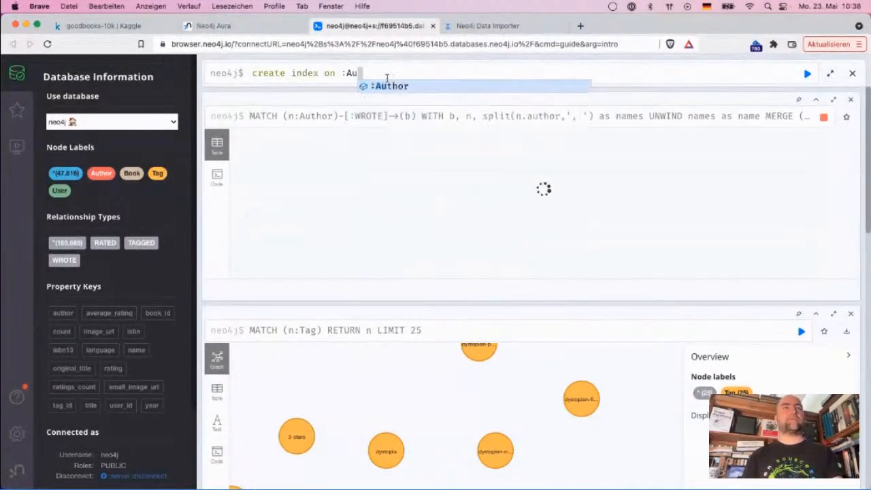
key(Return)
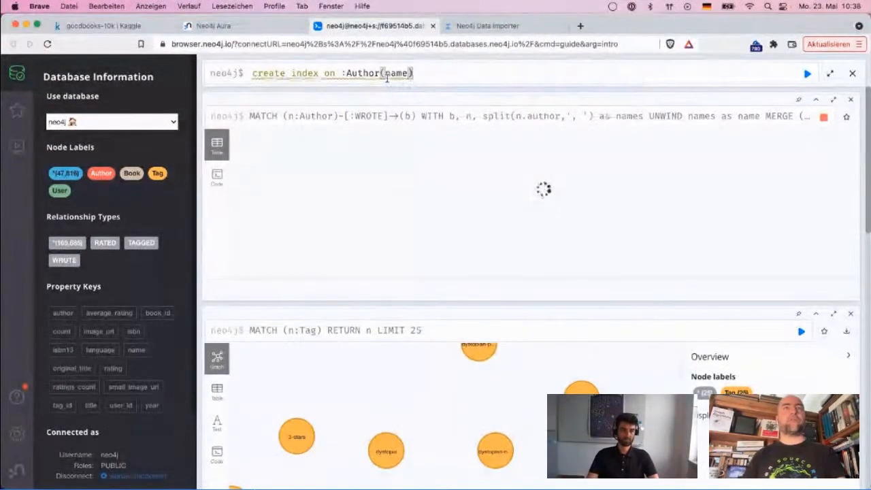
key(Return)
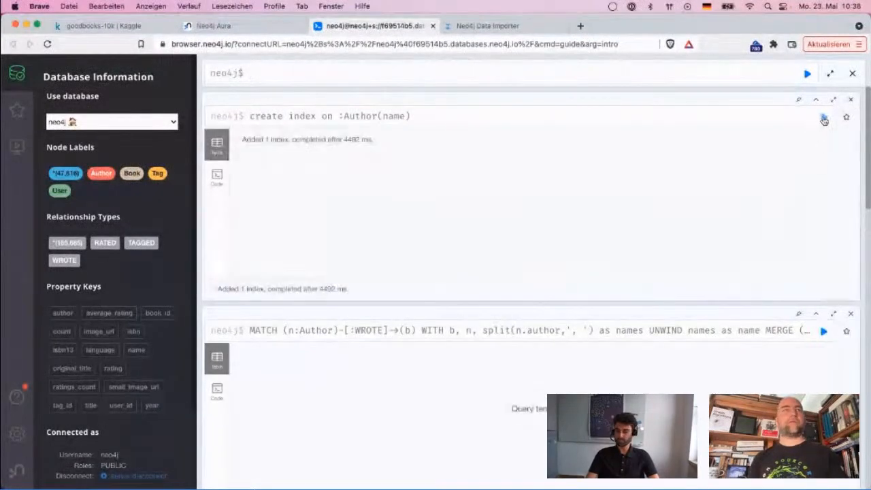
- Close the index result, rerun the author-splitting query, and check its deleted and created node and relationship counts
click(851, 101)
click(823, 116)
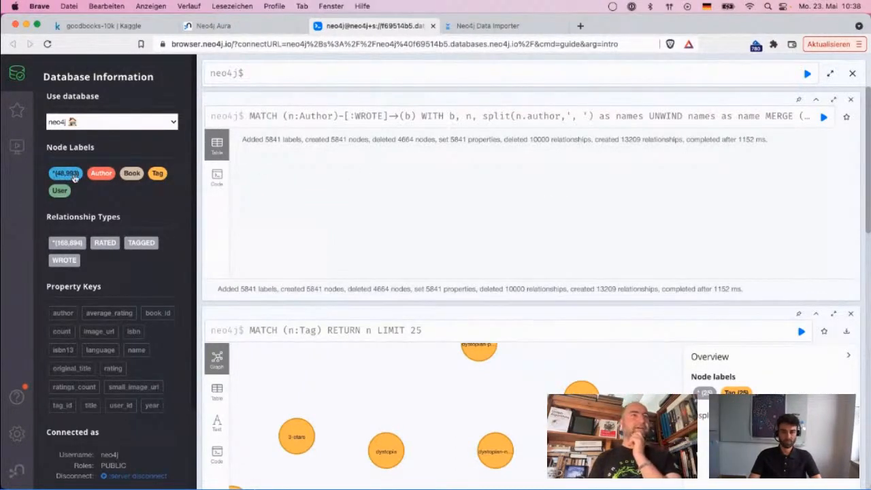
double_click(537, 141)
double_click(632, 139)
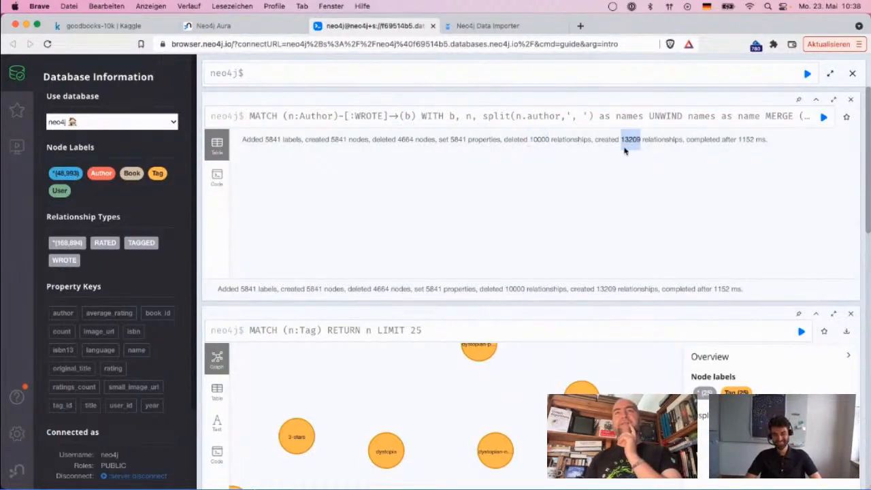
double_click(338, 140)
- Show a sample of 25 Author nodes as a graph and inspect the name properties of individual nodes
click(100, 174)
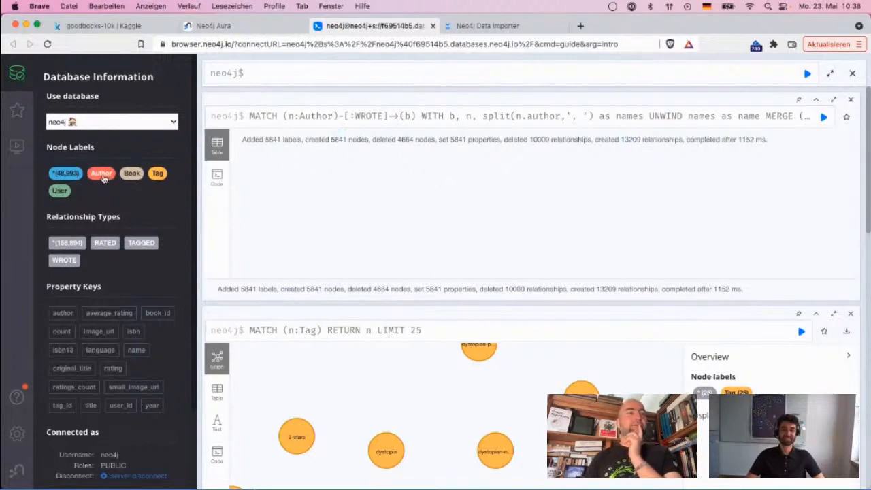
mouse_move(431, 219)
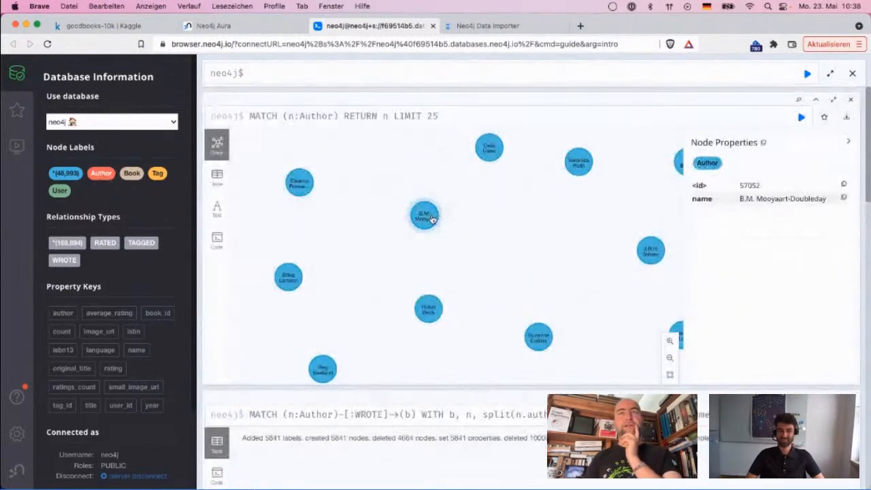
click(490, 147)
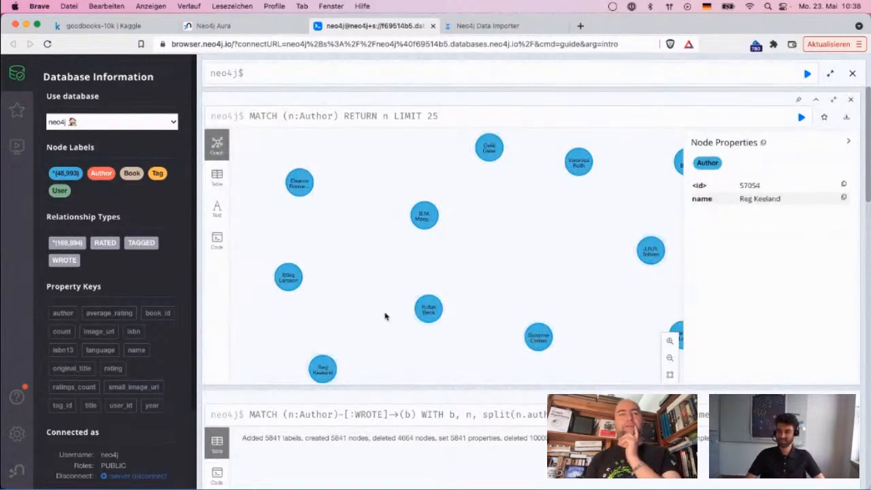
- In the MATCH (n:Author) query, replace RETURN n LIMIT 25 with a WHERE clause started on a new line
click(340, 121)
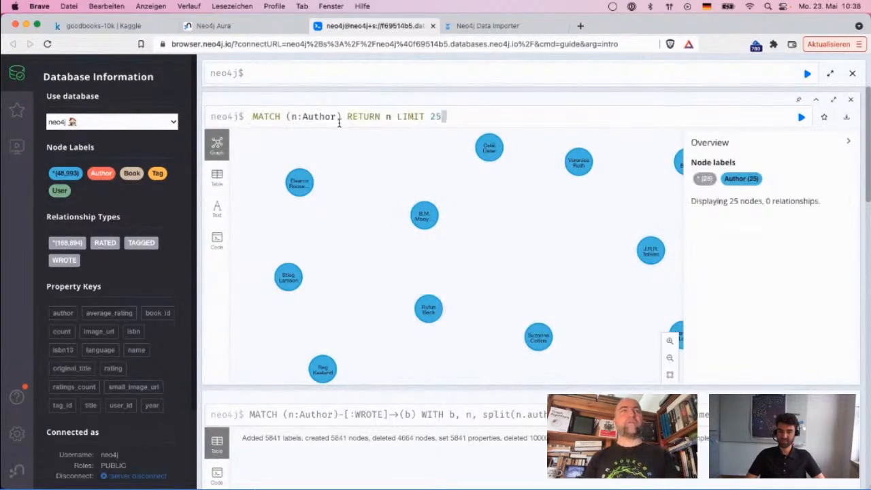
click(340, 117)
key(shift+alt+Right)
key(shift+alt+Right)
key(shift+alt+Right)
key(shift+alt+Right)
key(BackSpace)
key(shift+Return)
text(WEHRE)
key(BackSpace)
text(HERE )
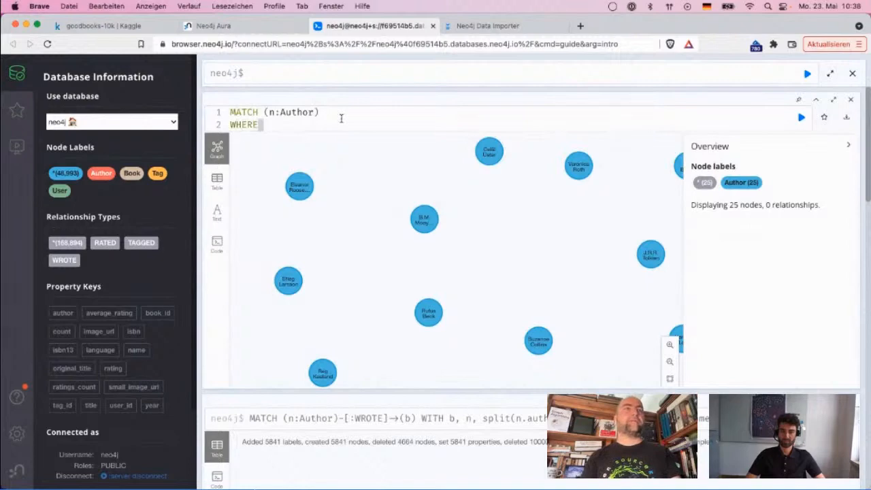
- Complete the WHERE line of the Author query with the condition size( (n)-[:WROTE]->()) > 0
text(si)
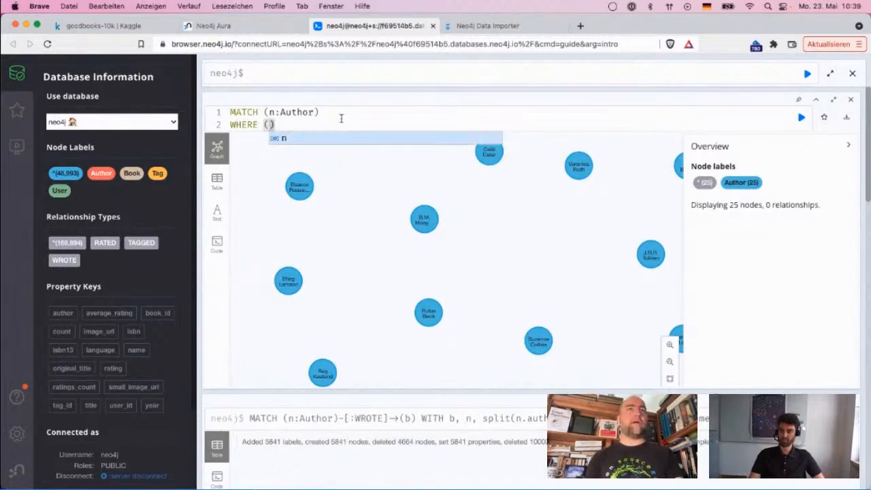
text(ze( )
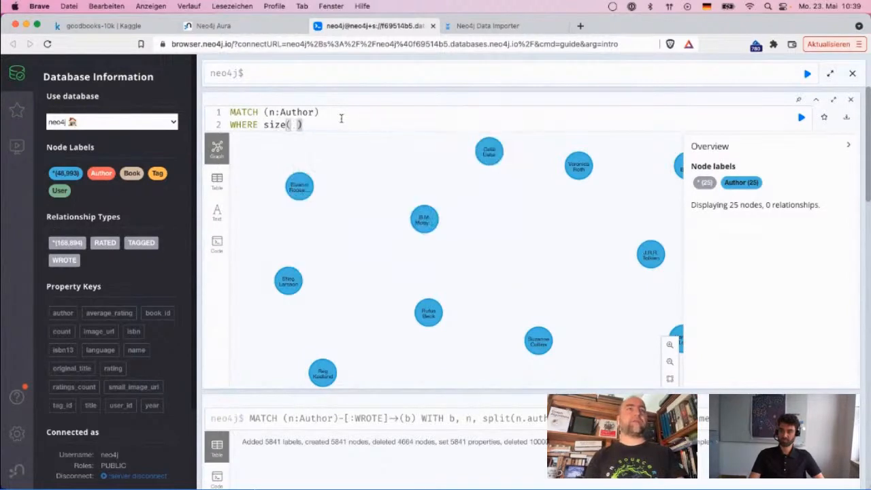
text((n)-)
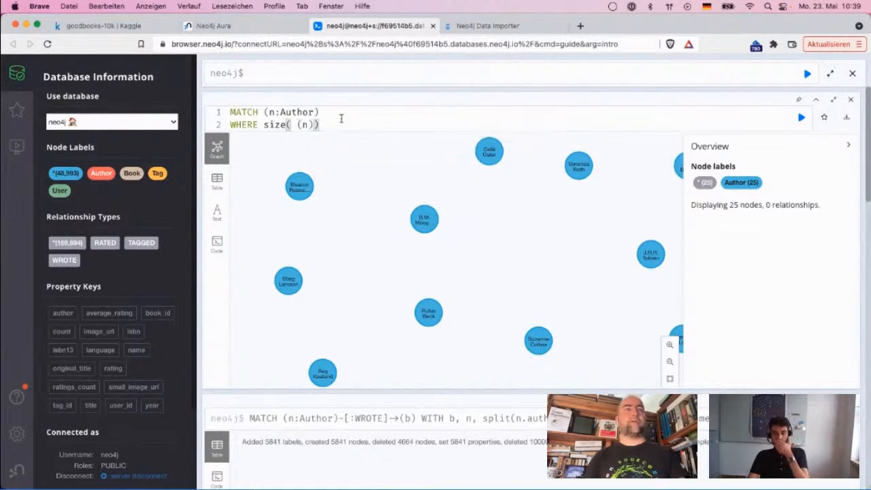
text([:WROTE)
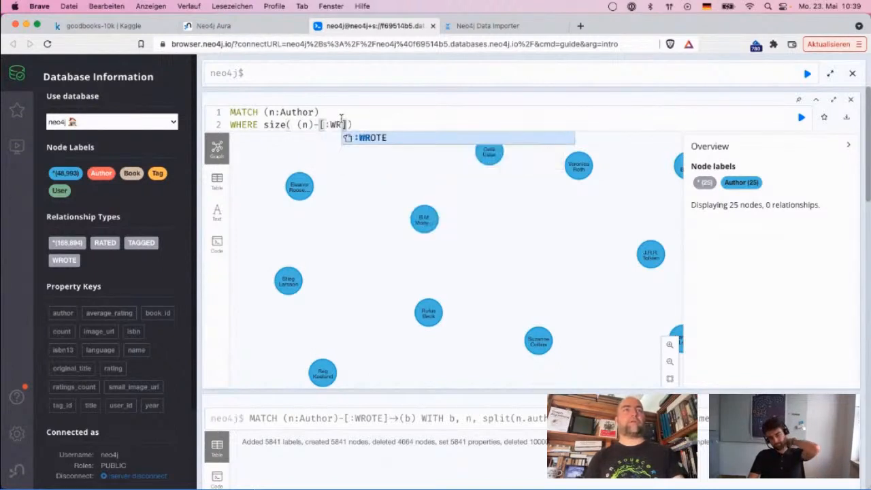
text(]->()))
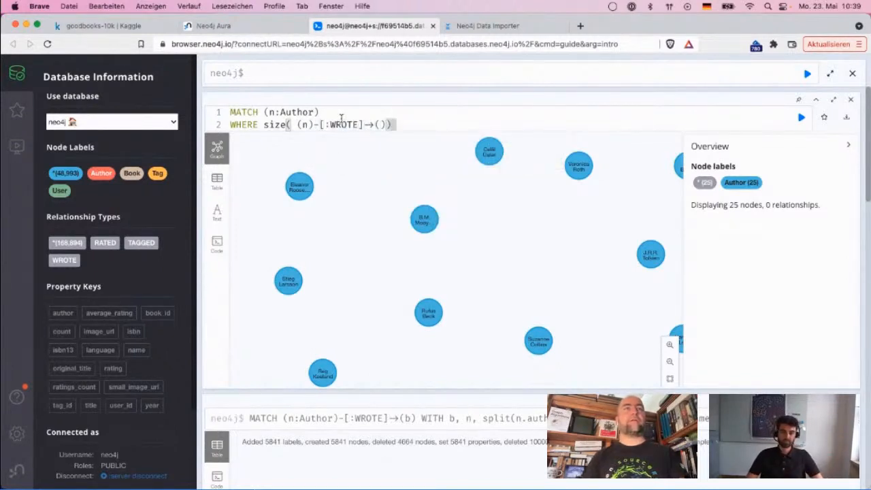
text( > 0)
- Add RETURN n limit 20, raise the written-books threshold to > 1, and run the query
key(Return)
text(RETURN n limit)
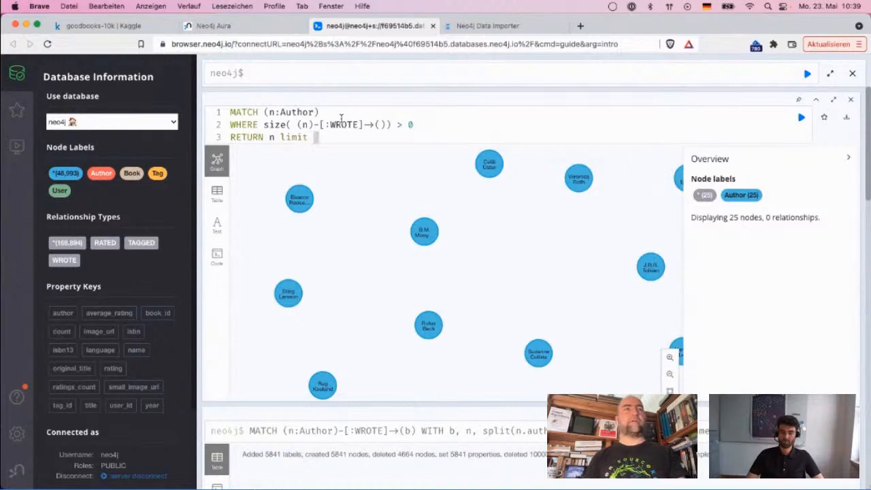
key(BackSpace)
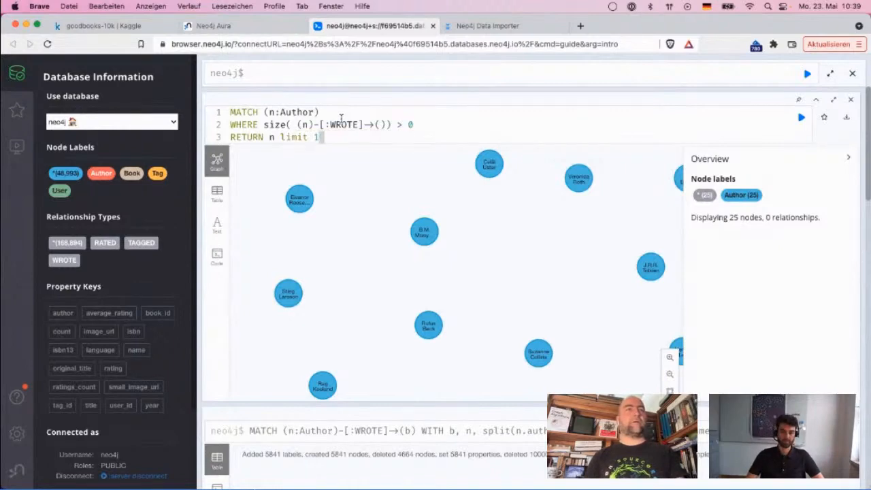
key(Up)
key(End)
key(BackSpace)
key(Down)
key(super+Return)
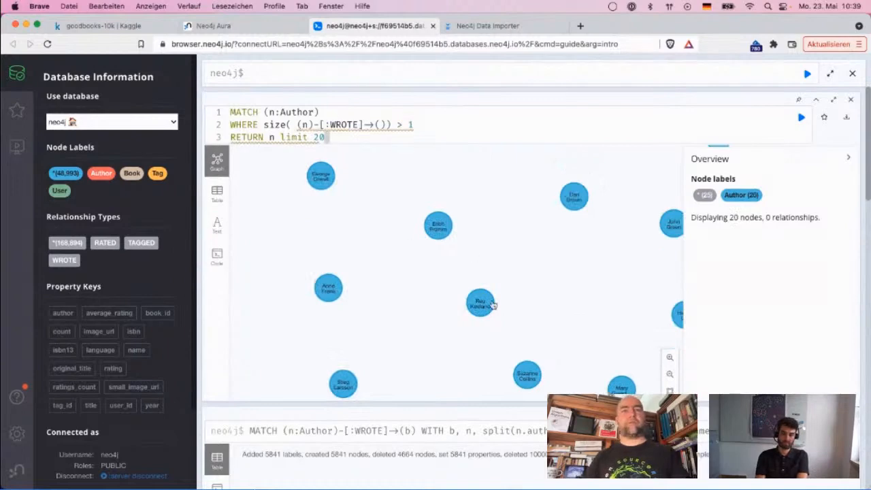
- Expand the Reg Keeland, Anne Frank and Dan Brown author nodes to show the books they wrote
click(481, 302)
click(480, 325)
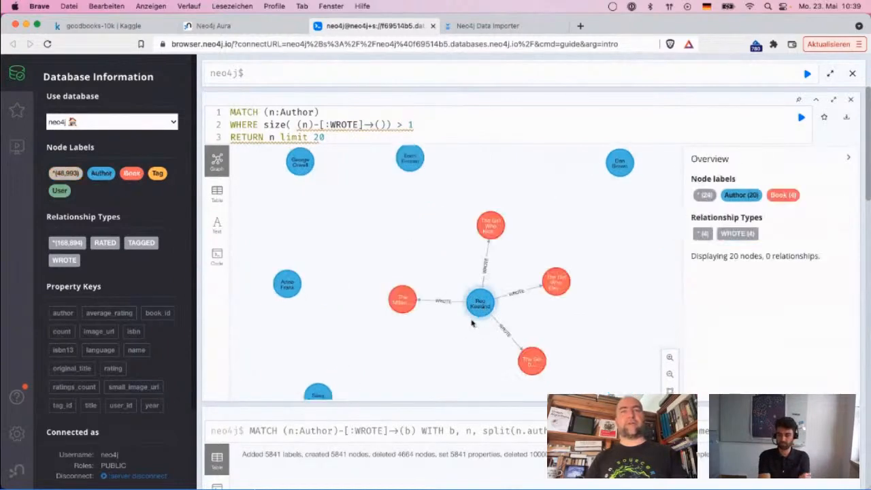
click(293, 275)
click(291, 321)
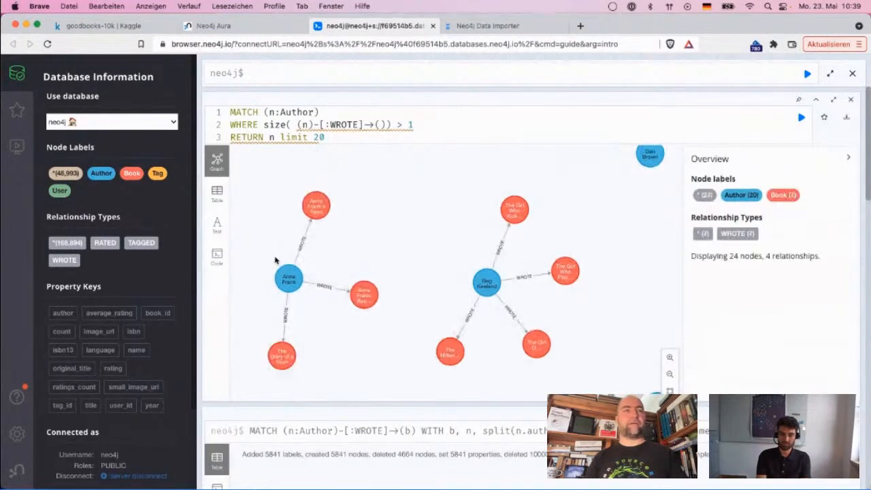
mouse_move(366, 261)
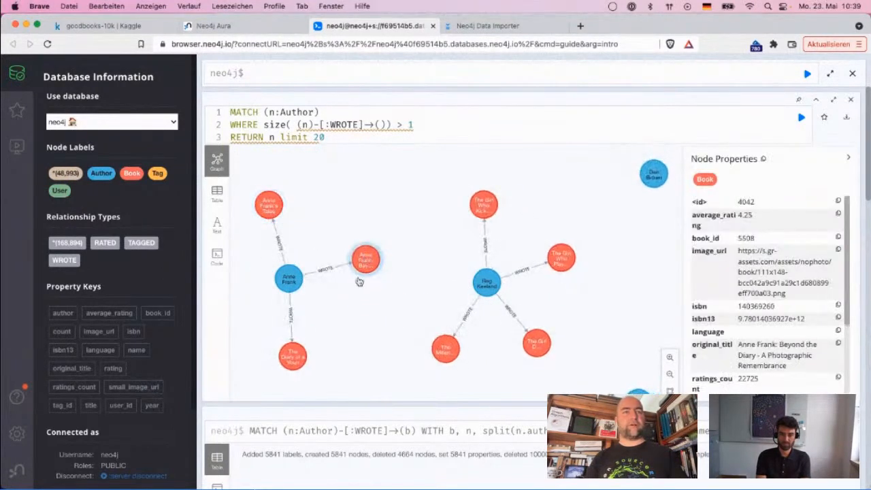
click(653, 175)
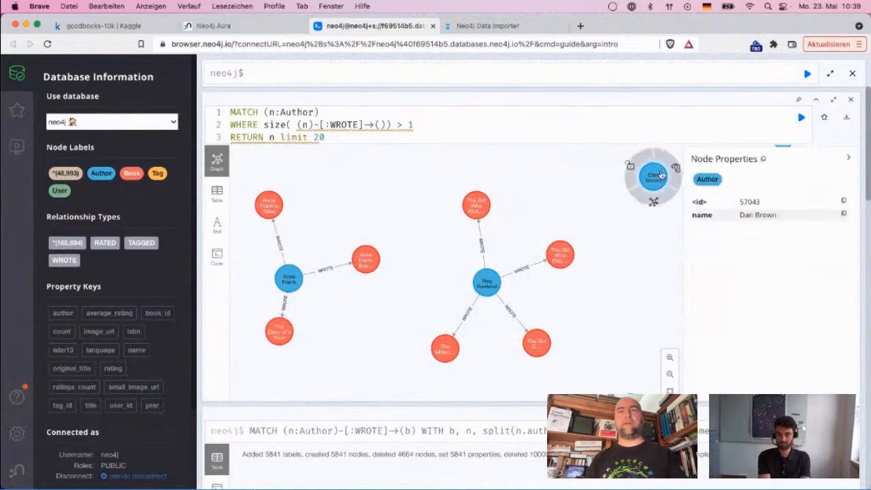
click(653, 202)
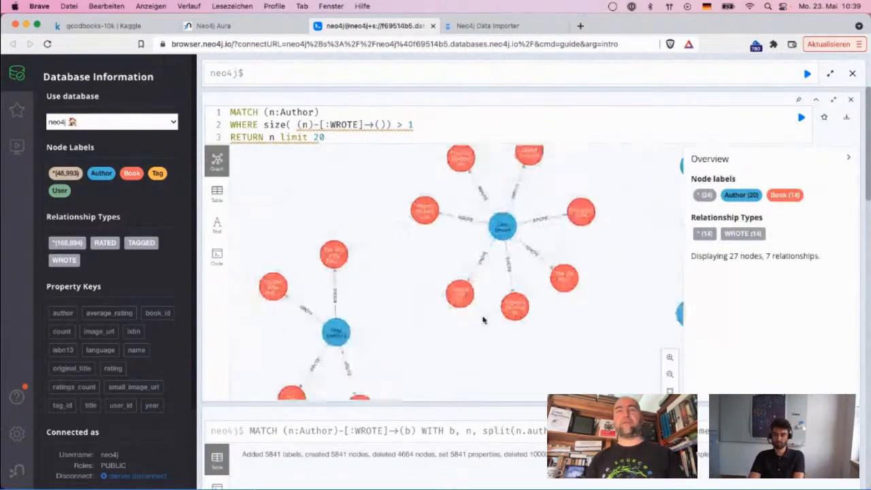
- Expand one more author and the John Green node in the graph to explore their books
click(457, 211)
click(457, 231)
drag(496, 313, 447, 129)
drag(428, 336, 506, 133)
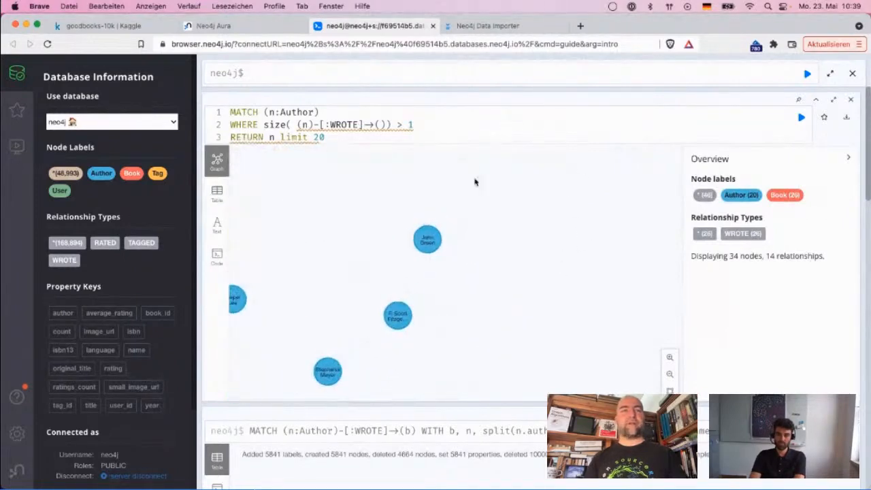
click(427, 239)
click(428, 262)
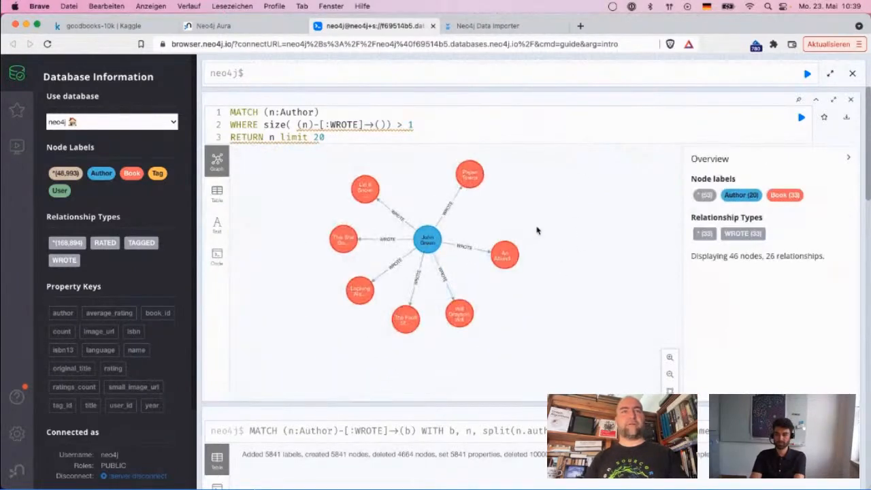
drag(478, 351, 585, 216)
drag(515, 251, 407, 354)
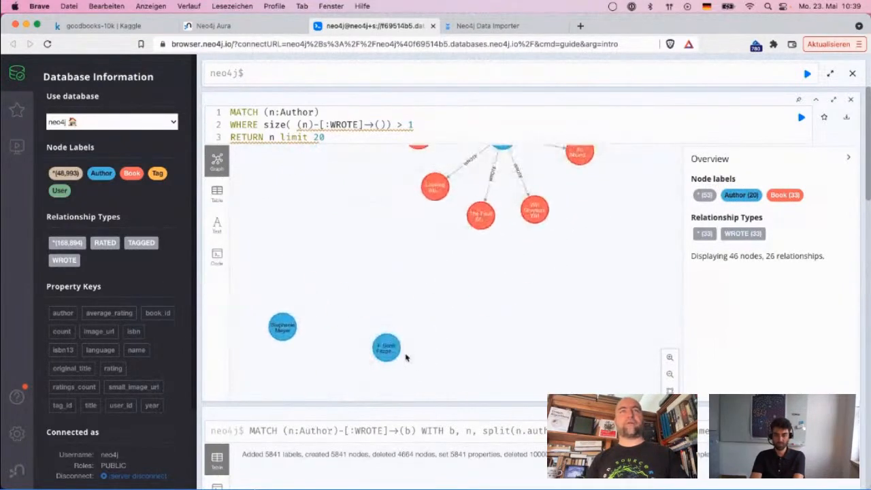
- Replace WHERE with RETURN in the second query line and cut the size( (n)-[:WROTE]->()) expression from it
click(267, 126)
key(Left)
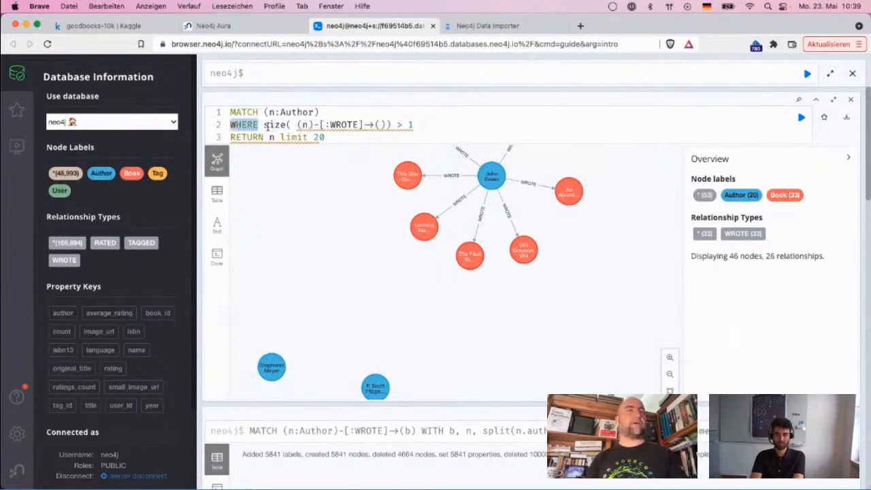
key(alt+BackSpace)
text(RETURN)
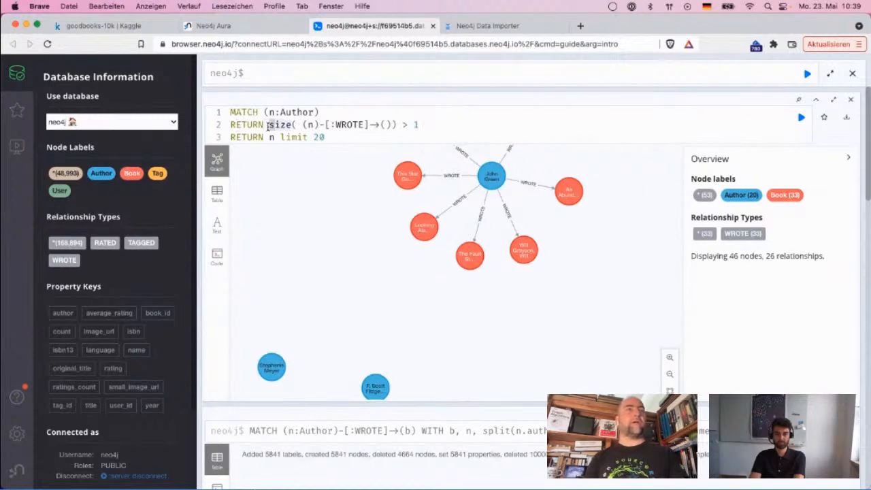
key(shift+alt+Right)
key(shift+alt+Right)
key(shift+alt+Right)
key(shift+alt+Right)
key(shift+alt+Right)
key(BackSpace)
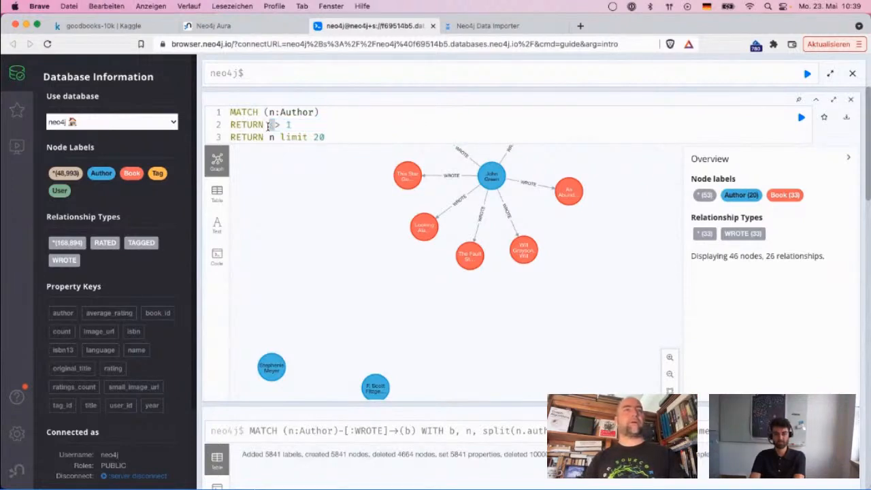
- Extend the final RETURN with size( (n)-[:WROTE]->()) as books and add order by books desc before the limit
text(,)
text(size( (n)-[:WROTE]→()))
text(as books)
text( order by s)
text(ize)
key(BackSpace)
key(BackSpace)
key(BackSpace)
key(BackSpace)
text(books desc)
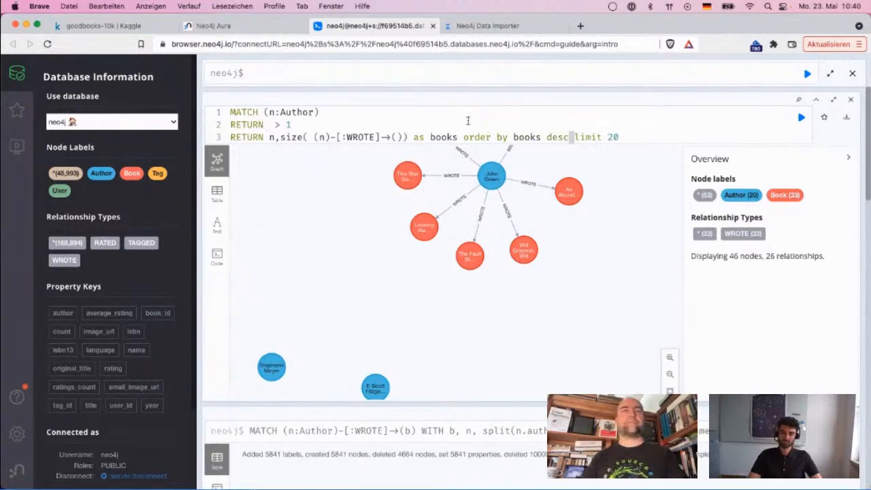
- Tidy the query by putting order by on its own line and removing the leftover RETURN > 1 line, and run it
click(463, 135)
key(Return)
key(shift+Home)
key(BackSpace)
key(BackSpace)
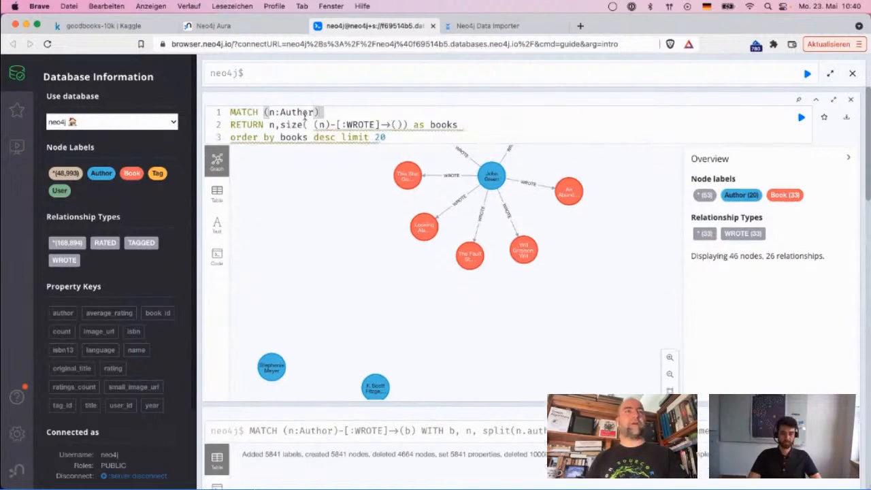
click(278, 126)
mouse_move(455, 123)
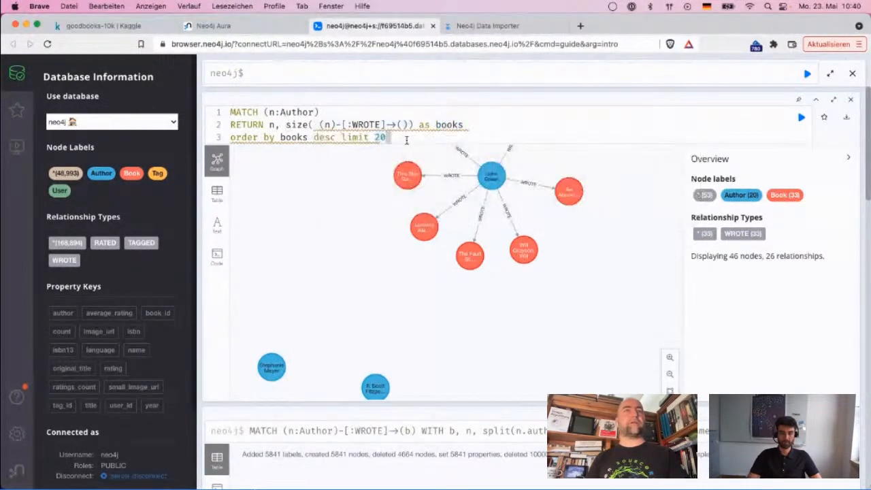
key(super+Return)
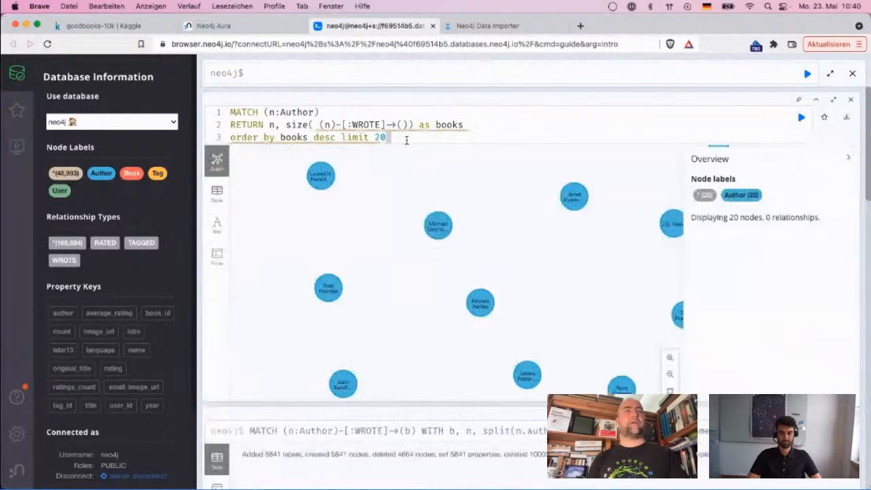
- Show the query result as a table and review the authors with their book counts
click(218, 194)
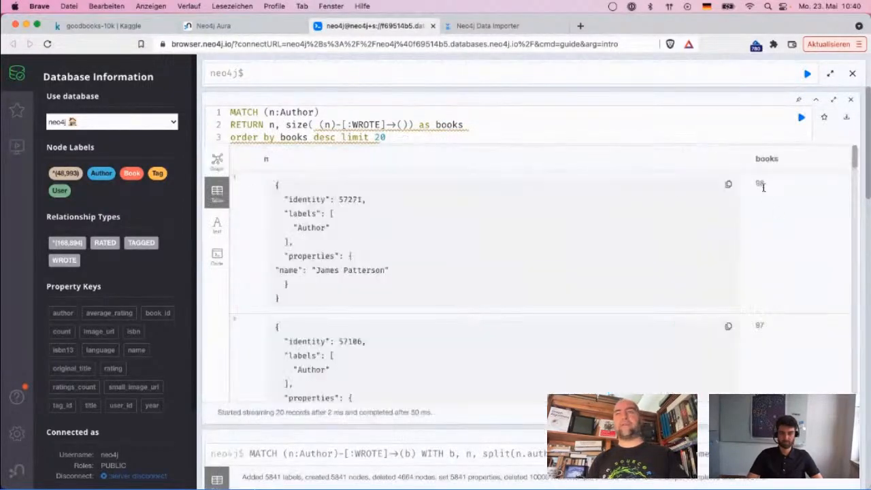
scroll(342, 275, down, 2)
scroll(342, 275, up, 2)
scroll(342, 275, down, 2)
scroll(342, 275, down, 1)
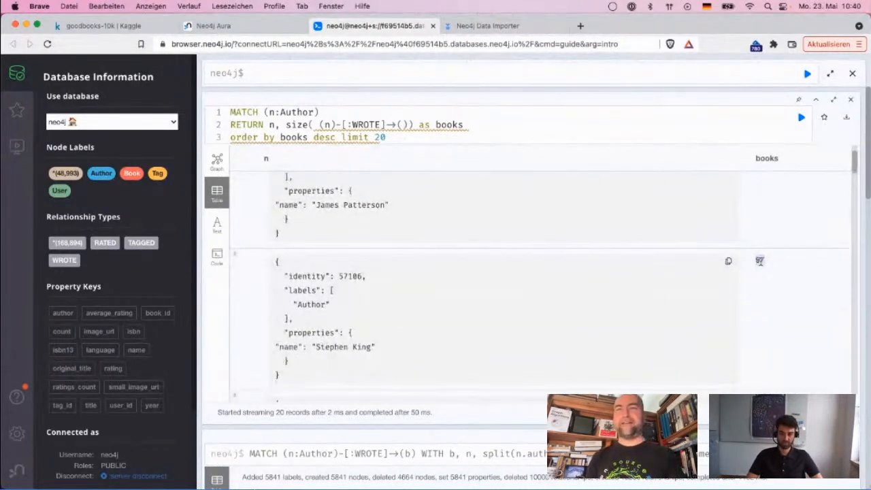
scroll(760, 261, down, 7)
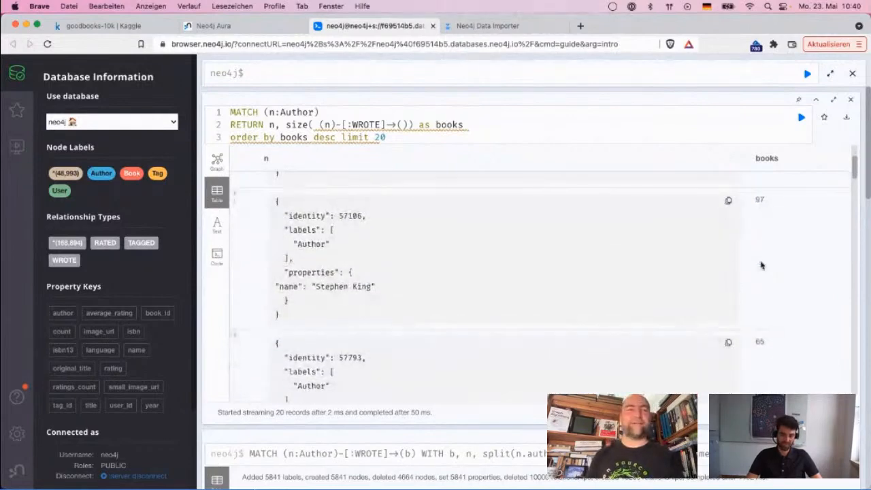
scroll(762, 264, down, 13)
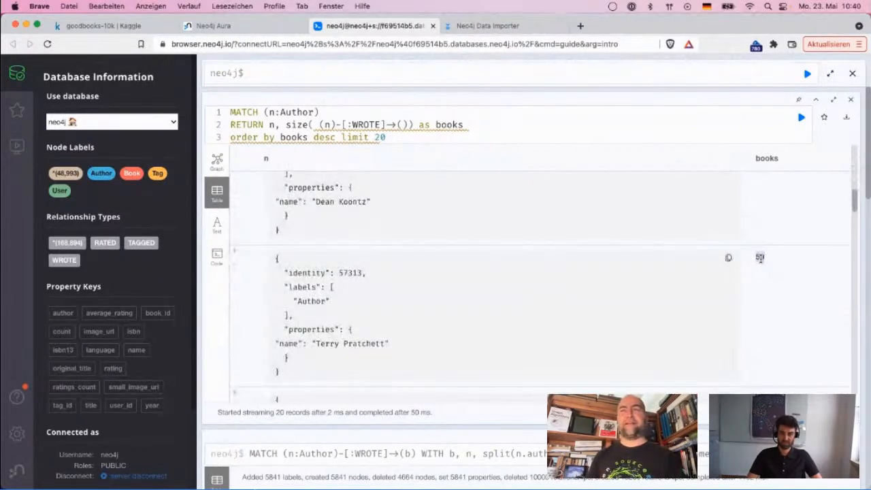
scroll(436, 341, up, 20)
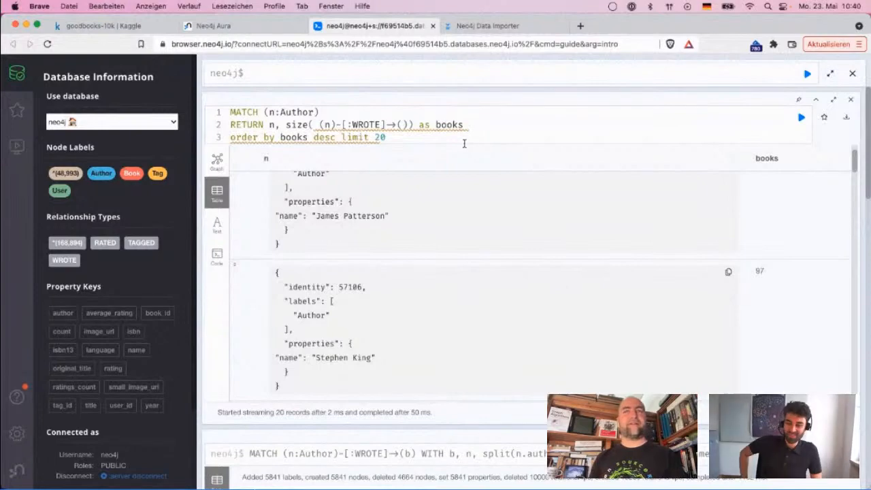
scroll(518, 272, up, 3)
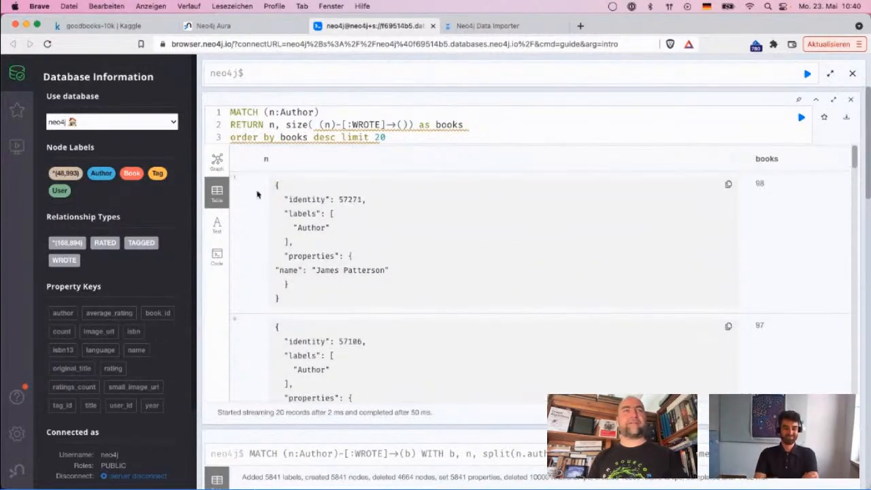
- Return to the graph view of the result and expand the Stephen King node to show his books
click(218, 161)
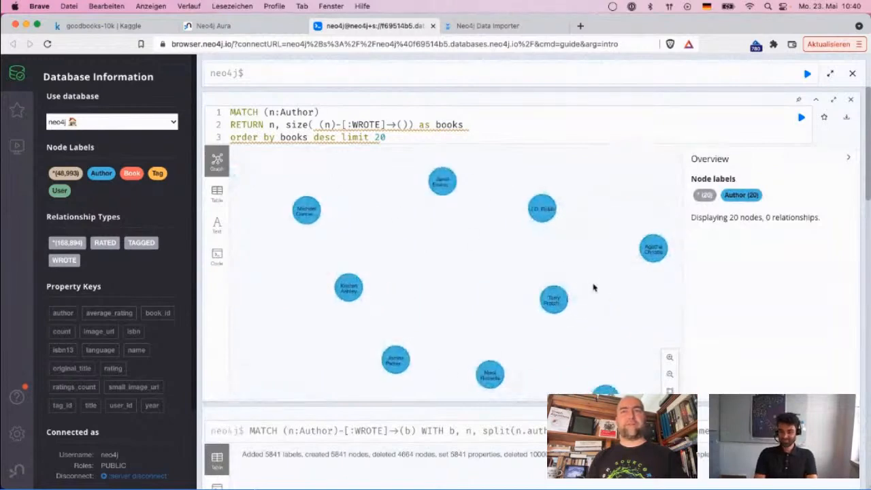
drag(603, 294, 540, 211)
drag(512, 278, 590, 127)
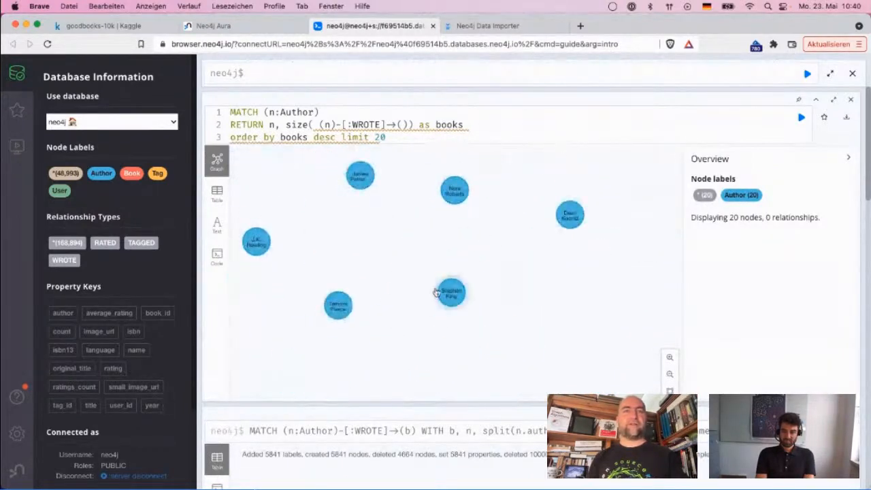
click(451, 292)
click(459, 322)
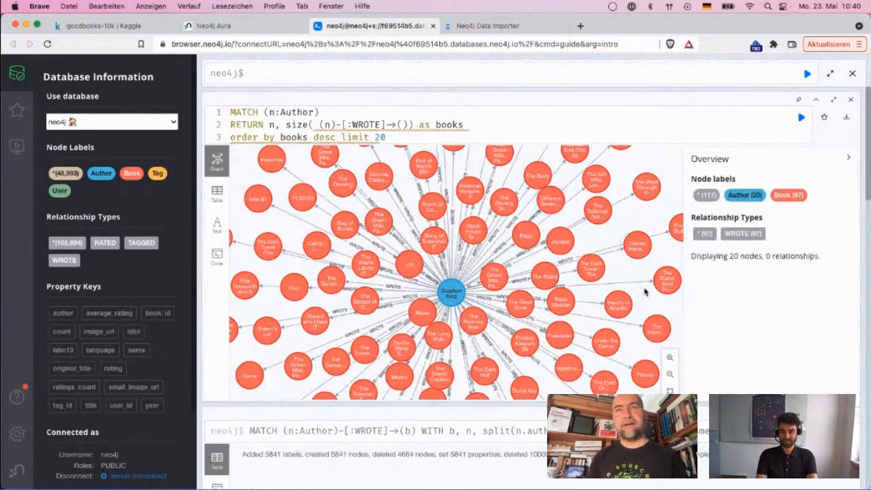
- Inspect the properties of Stephen King's books Thinner and The Dark Tower: The Gunslinger Born in the expanded graph
drag(640, 275, 622, 175)
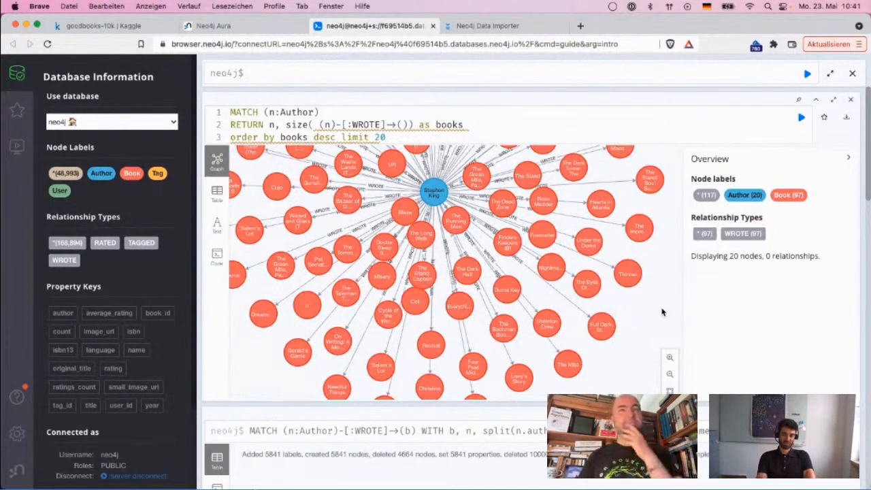
click(637, 283)
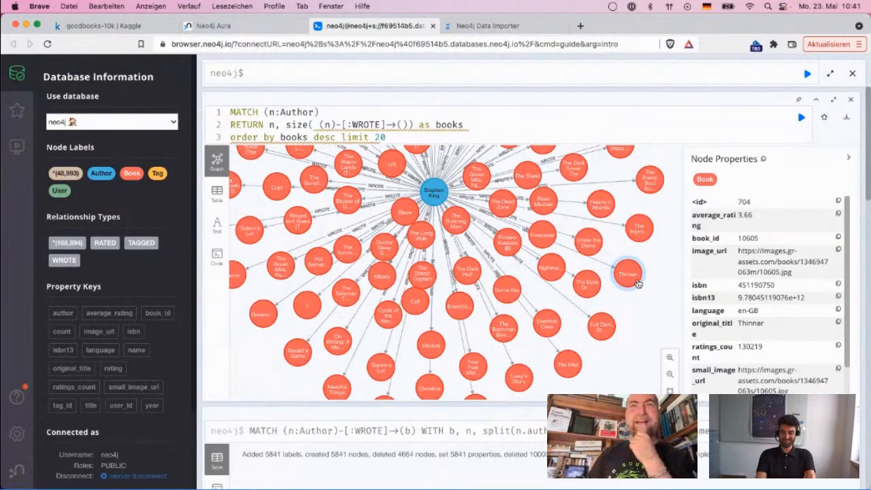
drag(660, 252, 635, 347)
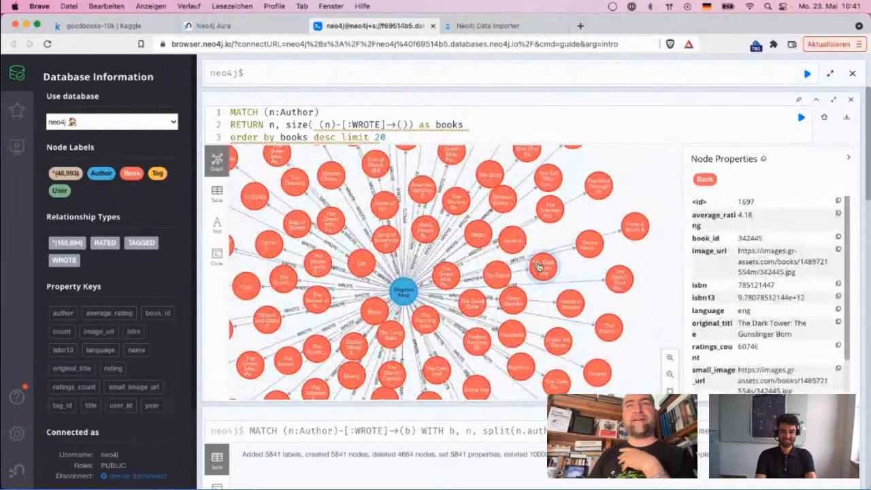
- Review the full properties of the book The Dark Tower: The Gunslinger Born, then deselect it
click(539, 267)
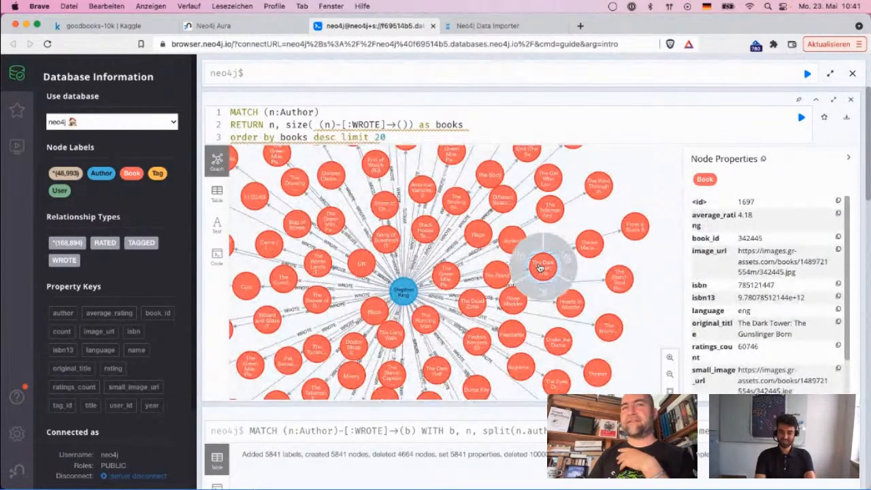
scroll(735, 287, down, 2)
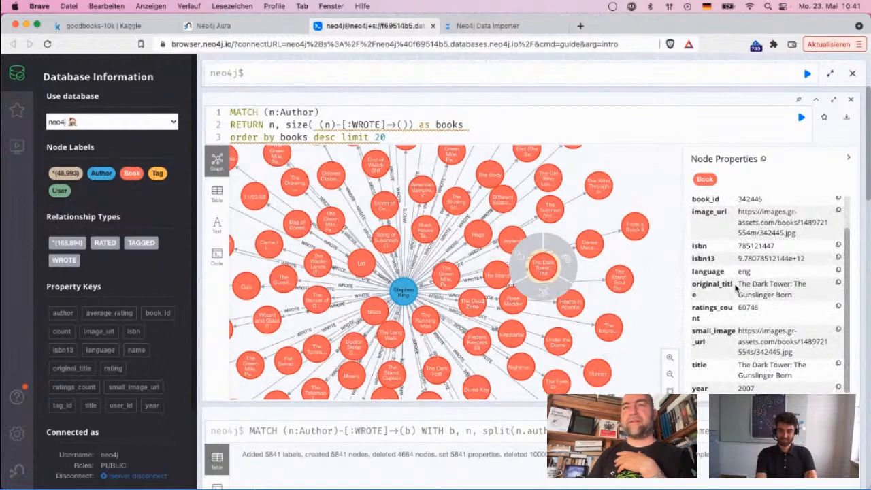
scroll(735, 287, up, 2)
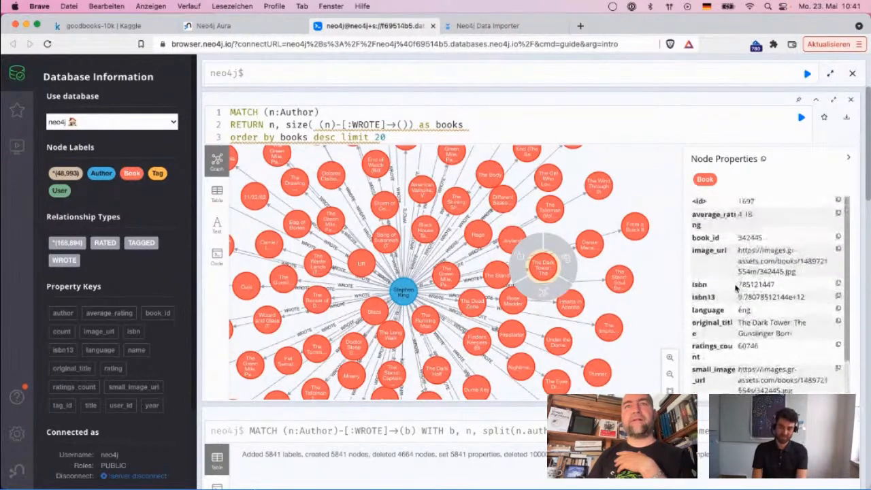
click(658, 296)
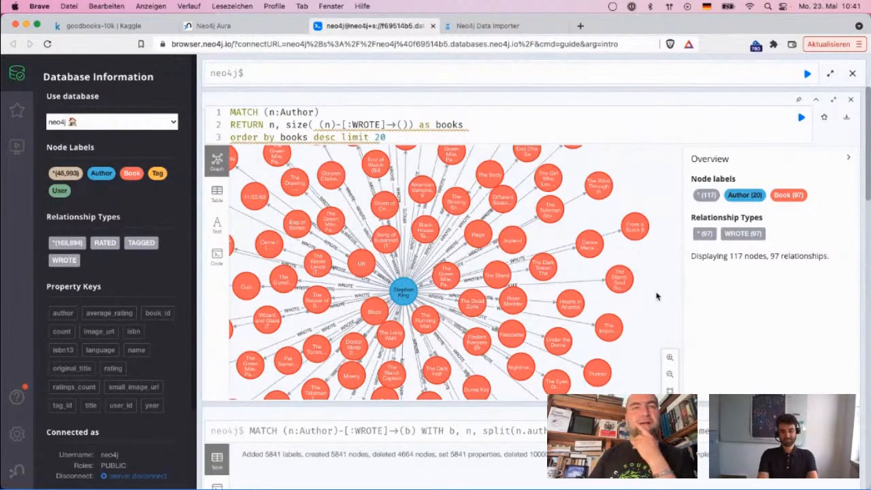
drag(652, 291, 613, 233)
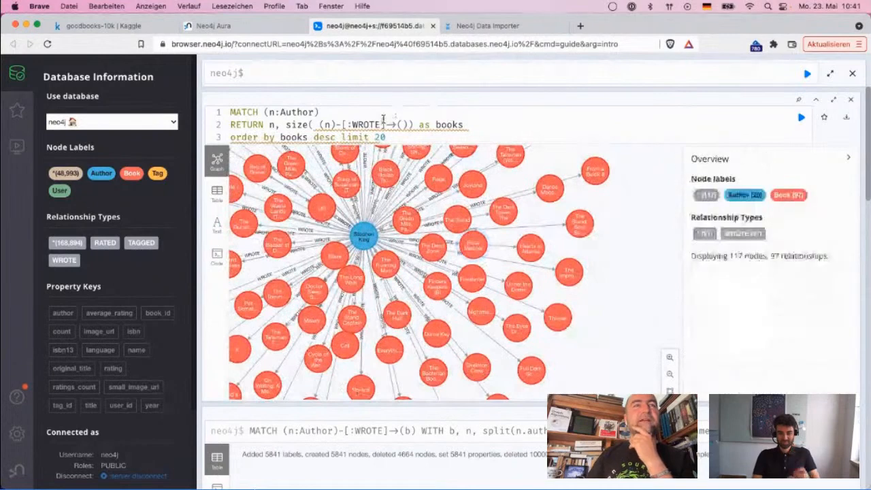
key(super+Up)
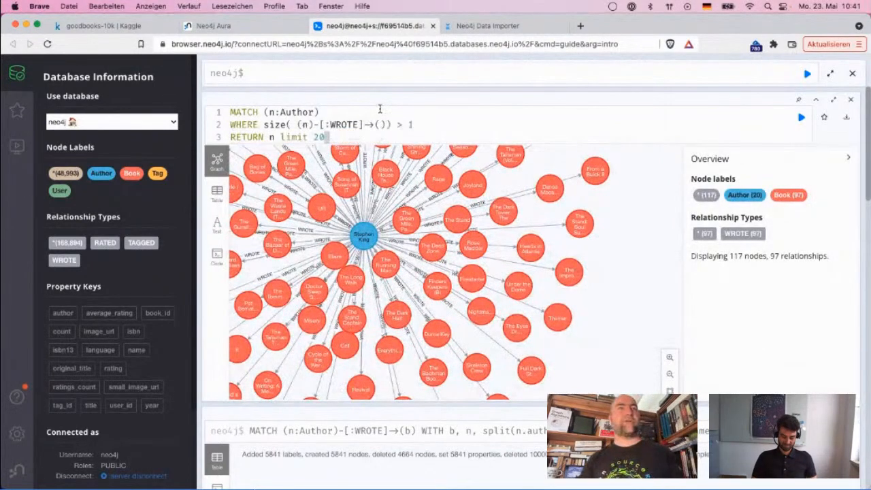
click(270, 112)
drag(289, 113, 317, 112)
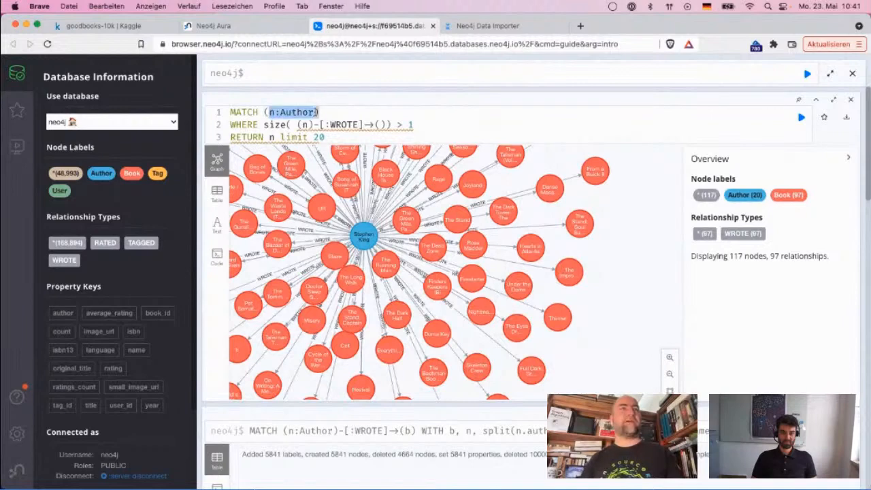
text(n:Book)
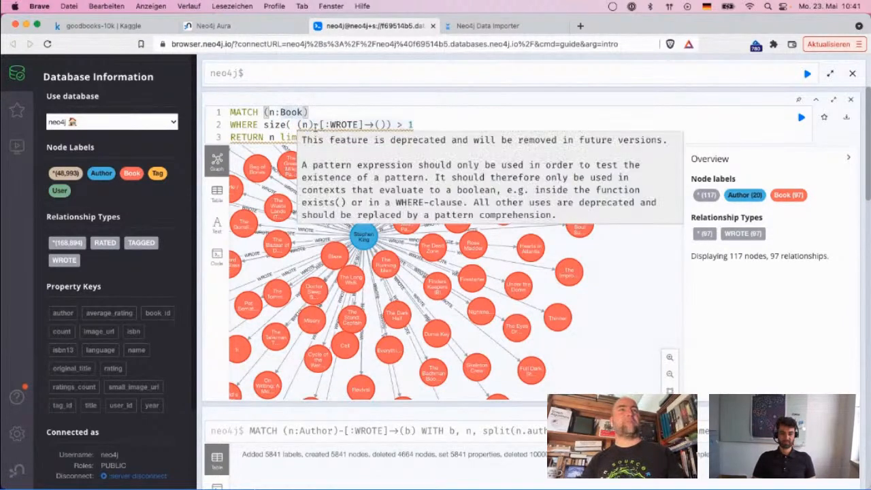
click(316, 125)
text(<)
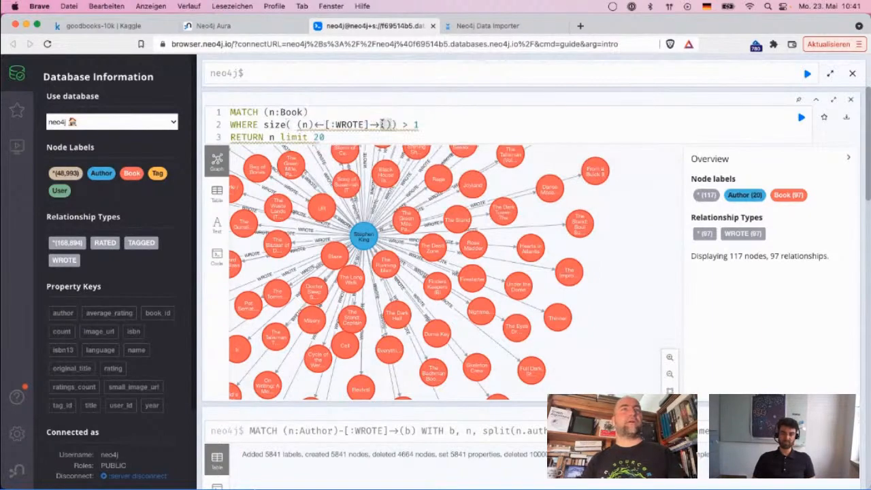
key(BackSpace)
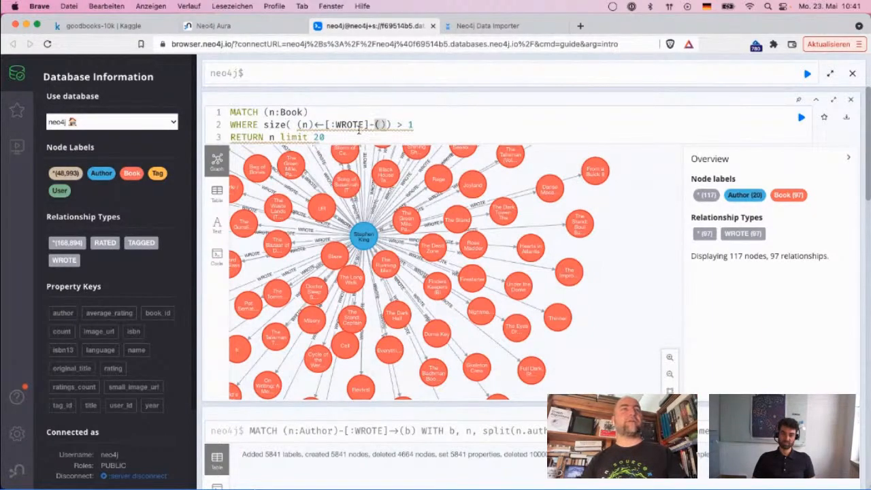
click(450, 122)
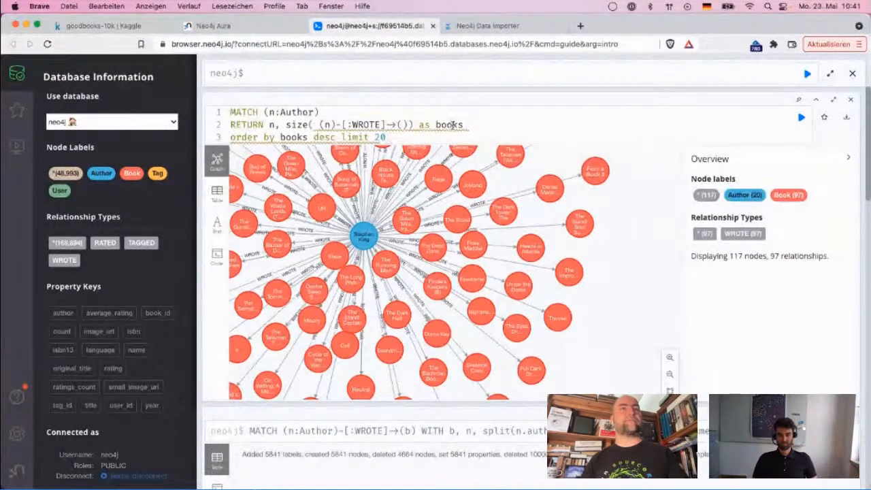
- Change the query to match n:Book and count its incoming WROTE relationships with (n)<-[:WROTE]-()
double_click(453, 125)
text(author)
double_click(296, 112)
text(Book)
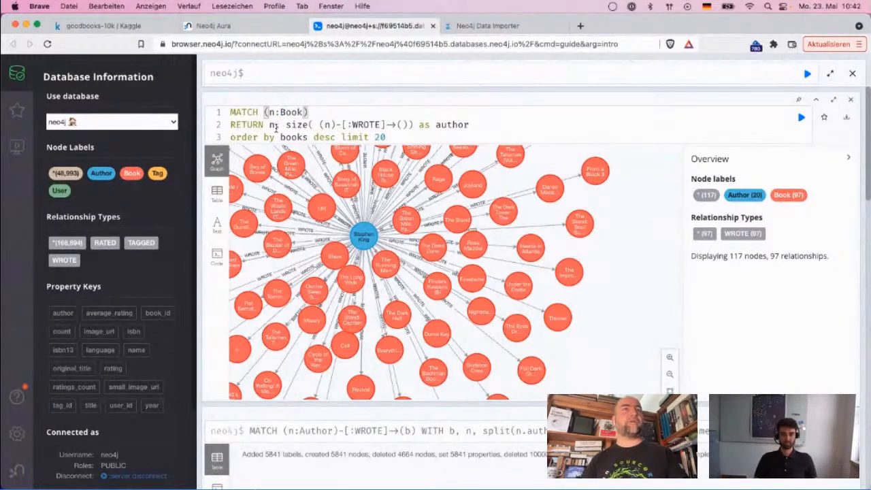
click(337, 126)
text(<)
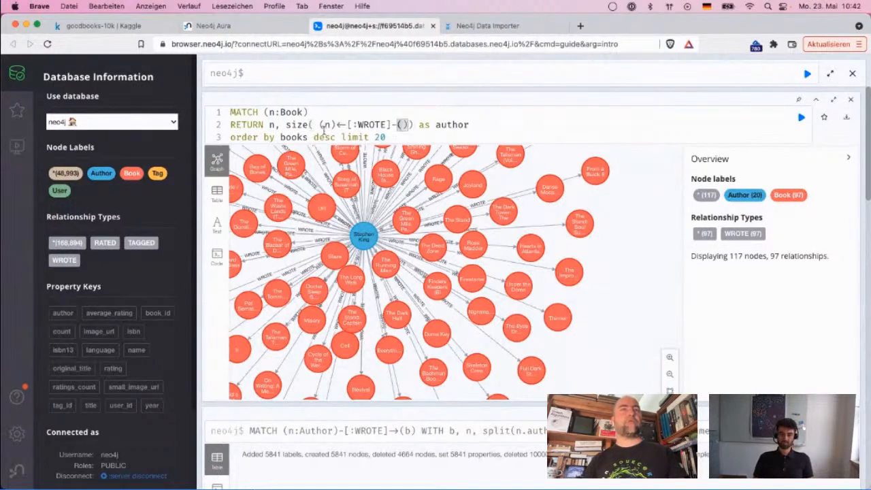
- Name the count authors, order the result by authors desc with limit 20, and run the query
double_click(448, 125)
text(authors order by )
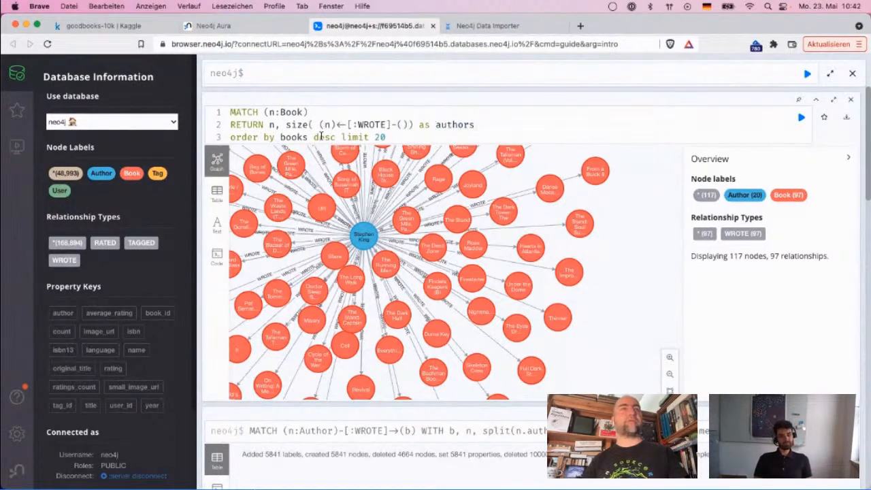
text(autho)
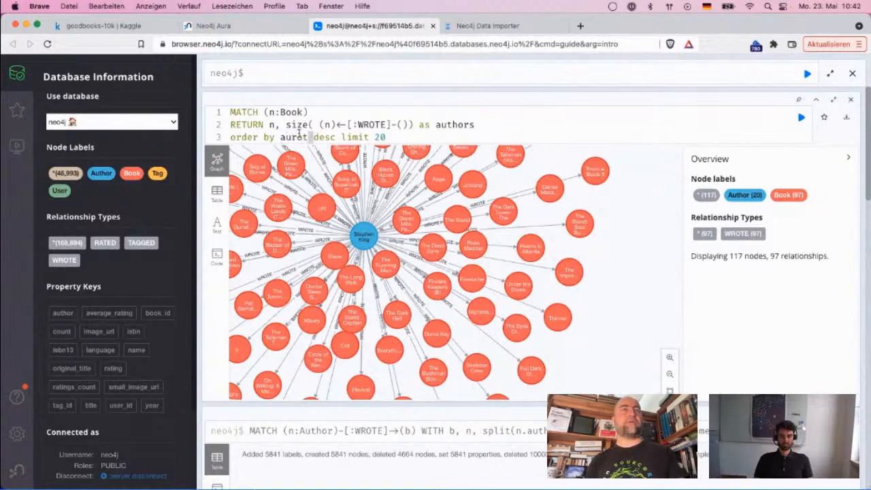
text(rs)
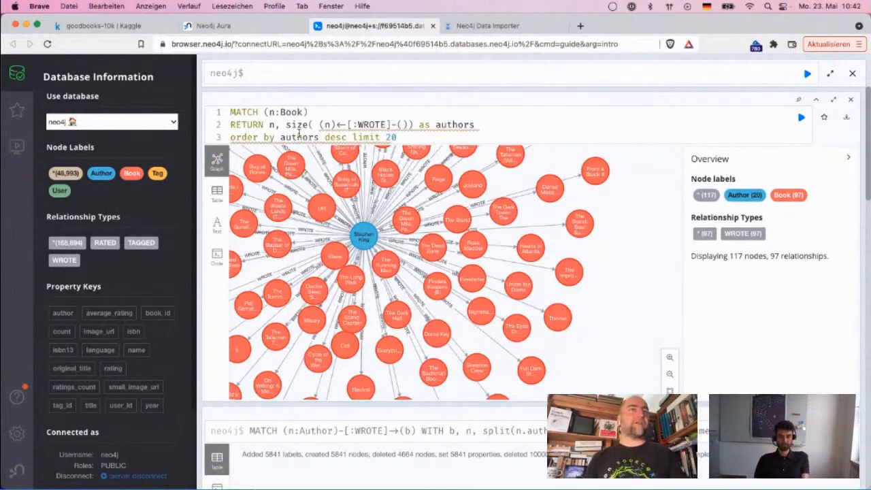
key(super+Return)
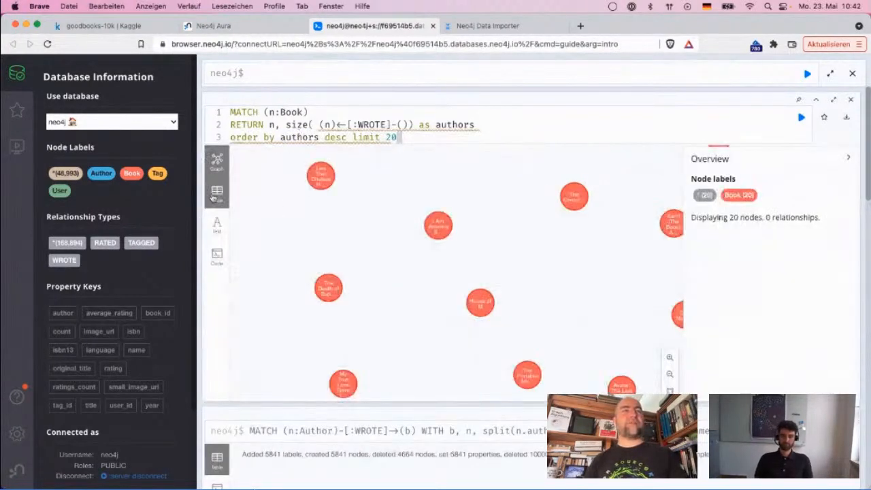
- Show the result as a table and review the books with their author counts, including The Improbable Adventures of Sherlock Holmes
click(215, 194)
scroll(496, 230, down, 4)
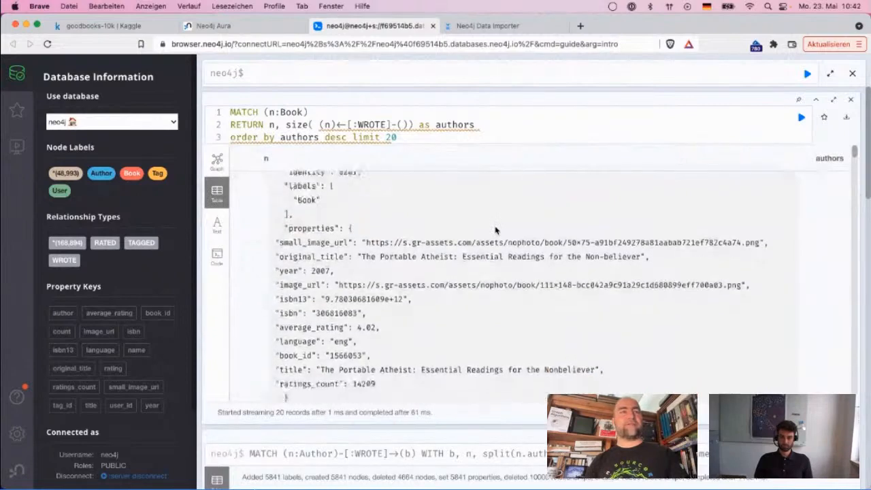
scroll(496, 228, up, 4)
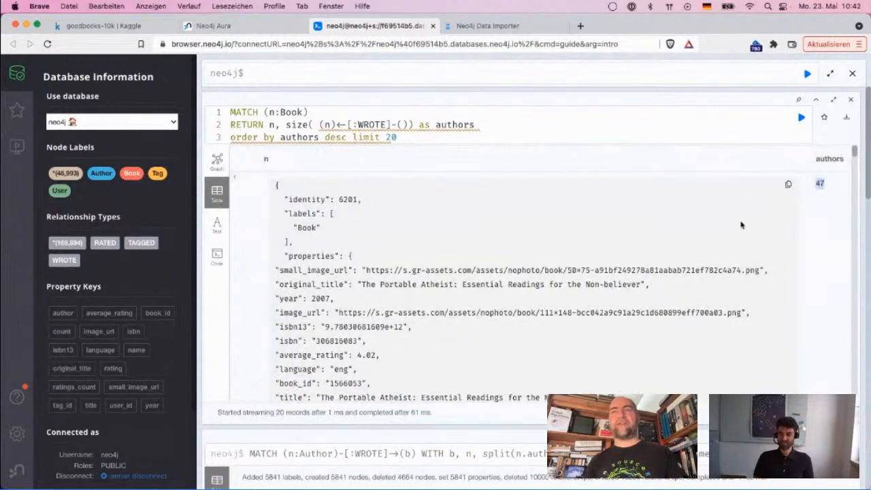
scroll(744, 224, down, 5)
scroll(742, 224, down, 2)
scroll(742, 225, up, 4)
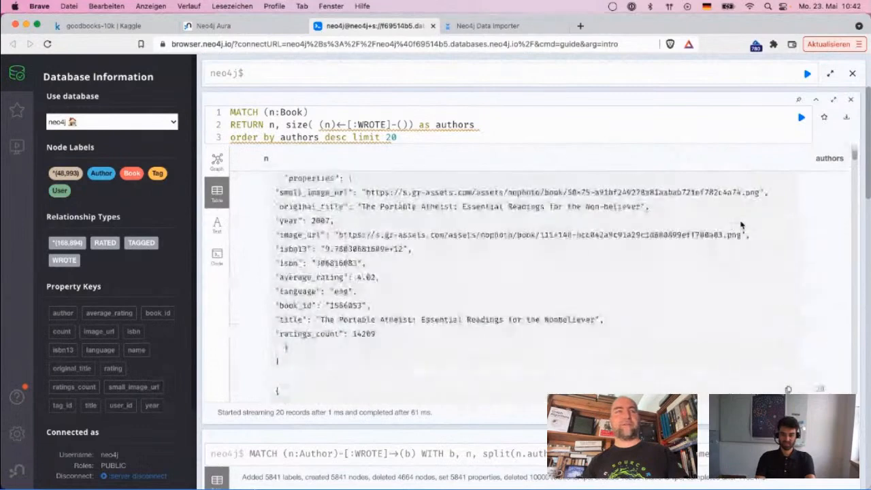
scroll(742, 225, up, 1)
scroll(741, 225, down, 1)
scroll(742, 225, up, 1)
scroll(742, 224, down, 8)
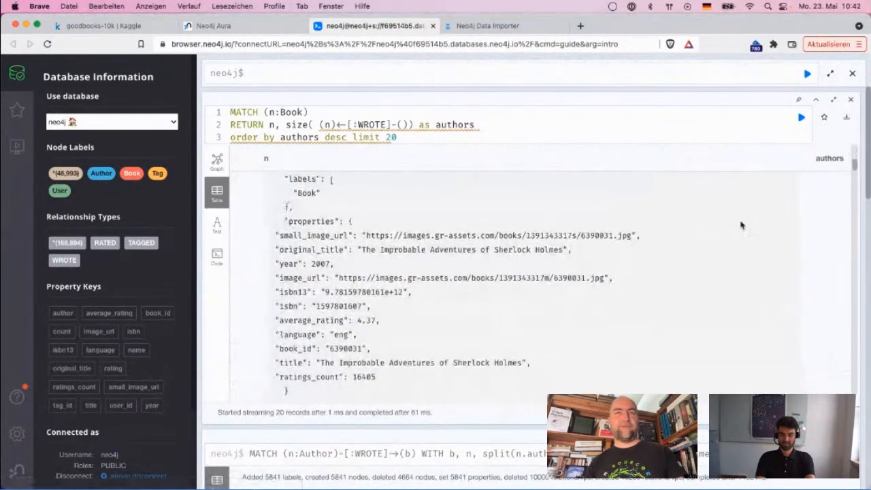
drag(363, 246, 564, 243)
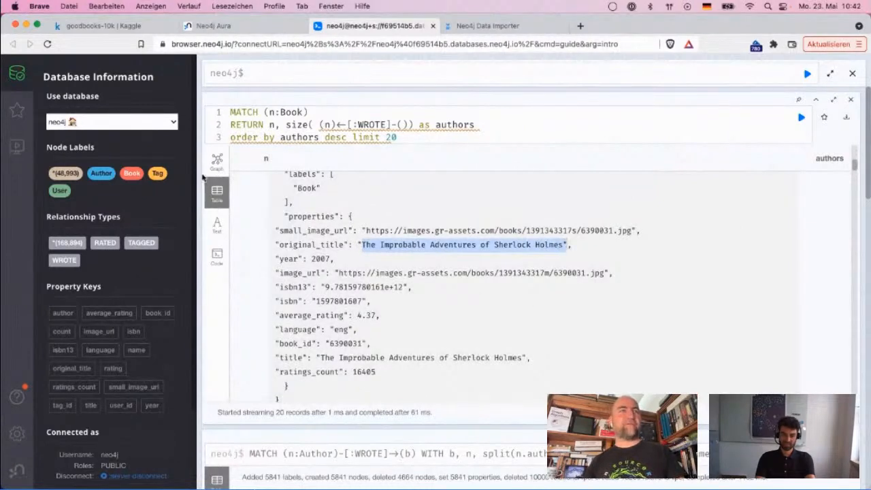
- Return to the graph view, select the book The Improbable Adventures of Sherlock Holmes, and set Book nodes to the largest size
click(216, 162)
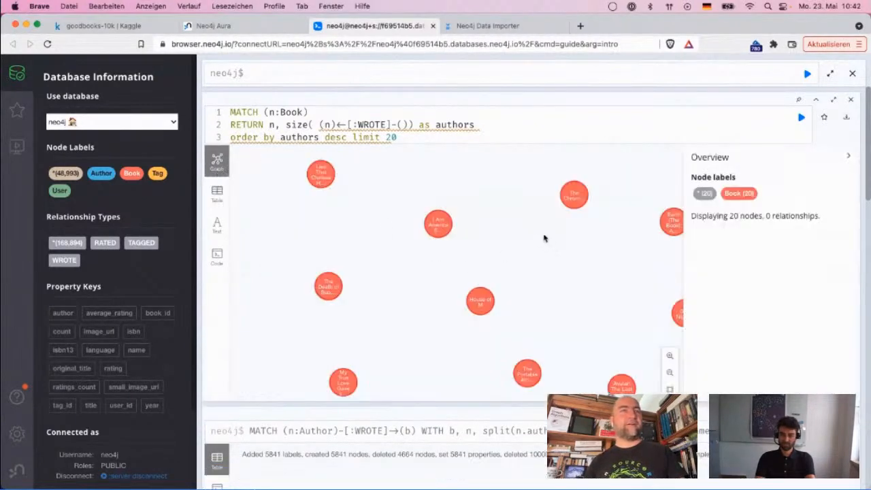
drag(550, 242, 463, 174)
drag(550, 228, 543, 130)
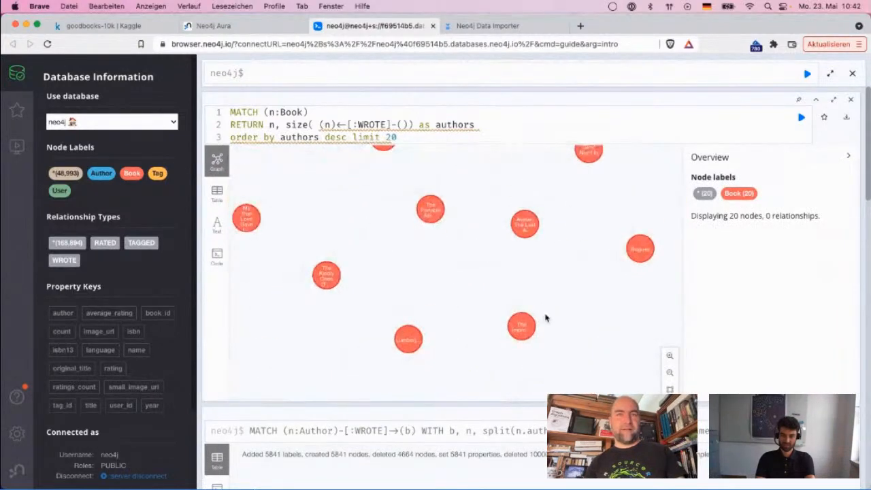
drag(545, 317, 539, 254)
click(524, 259)
click(707, 183)
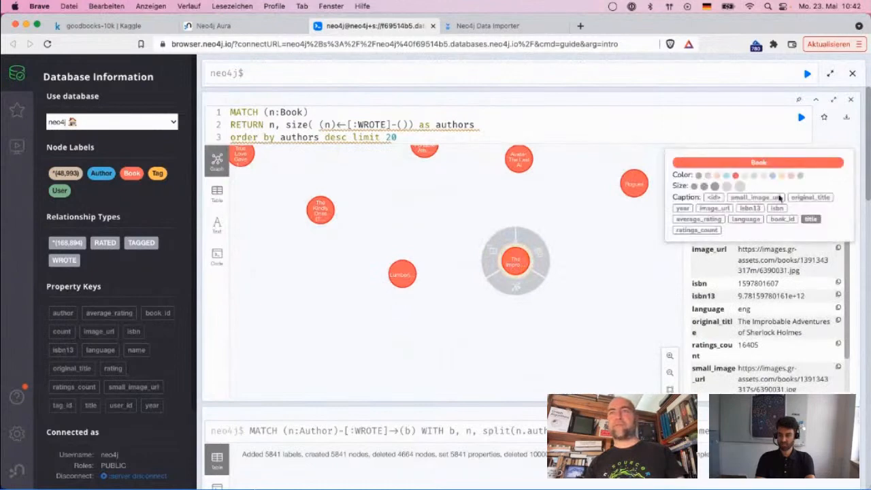
click(740, 186)
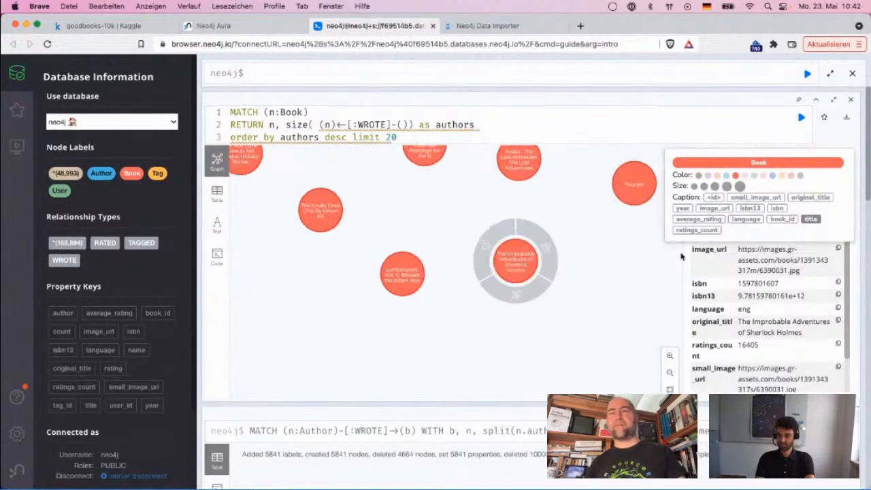
click(585, 306)
- Expand the book The Improbable Adventures of Sherlock Holmes and move its tag nodes to one side of its authors
click(511, 278)
click(514, 298)
double_click(516, 262)
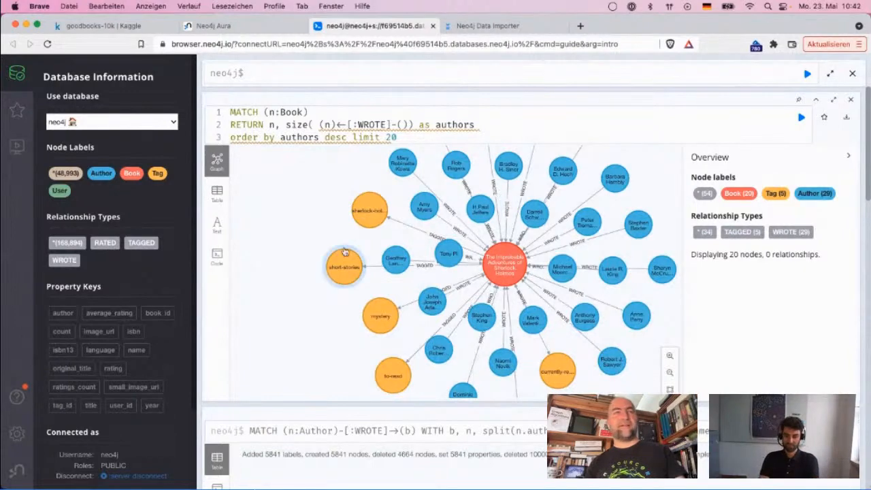
drag(362, 218, 331, 212)
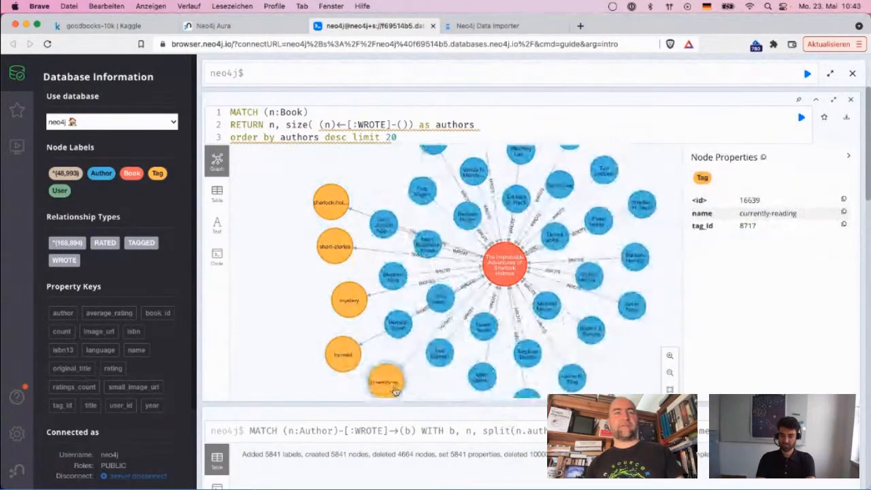
drag(664, 301, 641, 296)
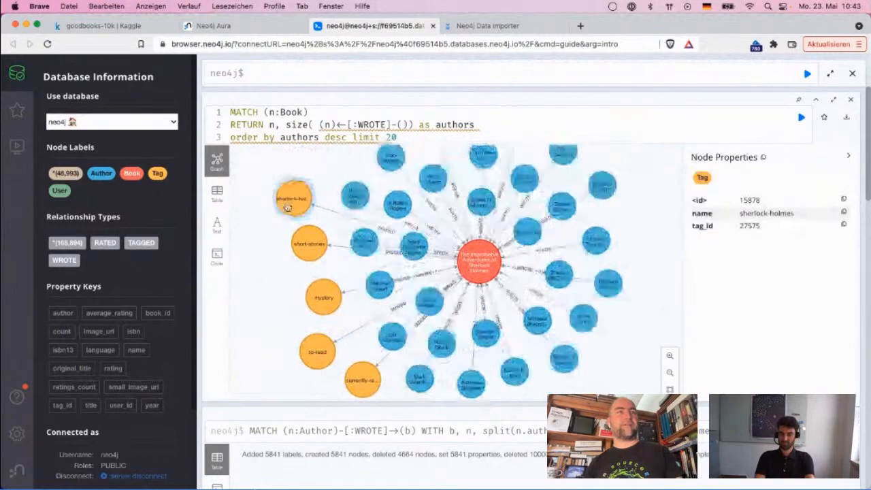
- Expand the sherlock-holmes tag to show its books, check its TAGGED relationship, and reselect The Improbable Adventures of Sherlock Holmes
click(294, 203)
click(286, 227)
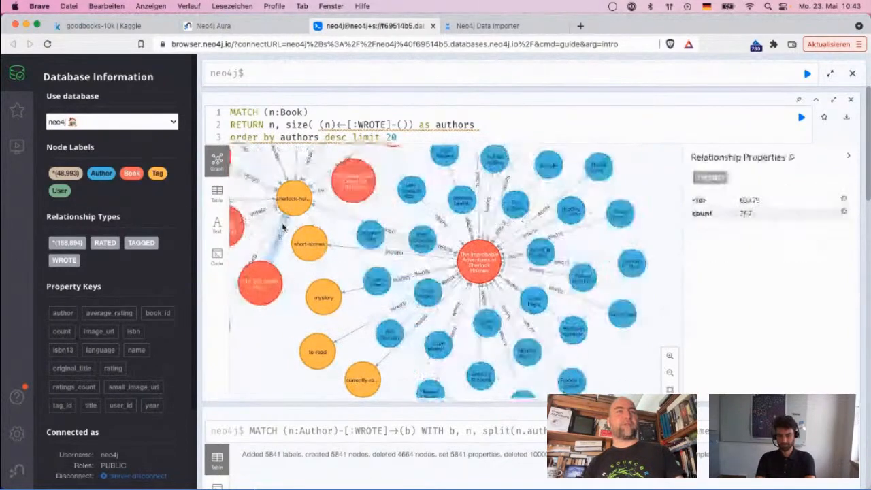
click(326, 213)
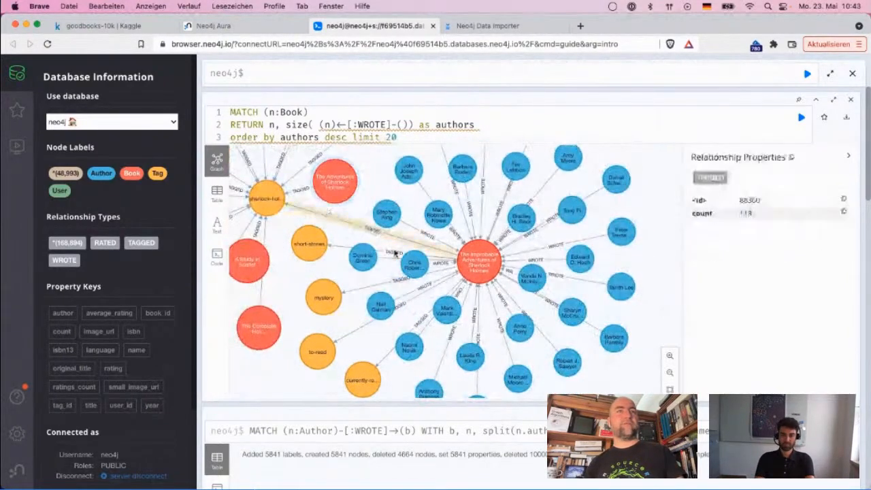
drag(369, 232, 455, 291)
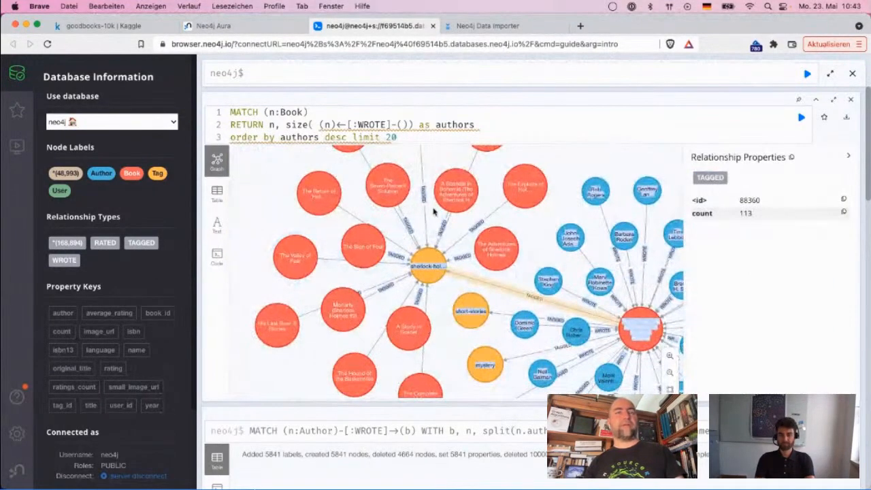
click(638, 328)
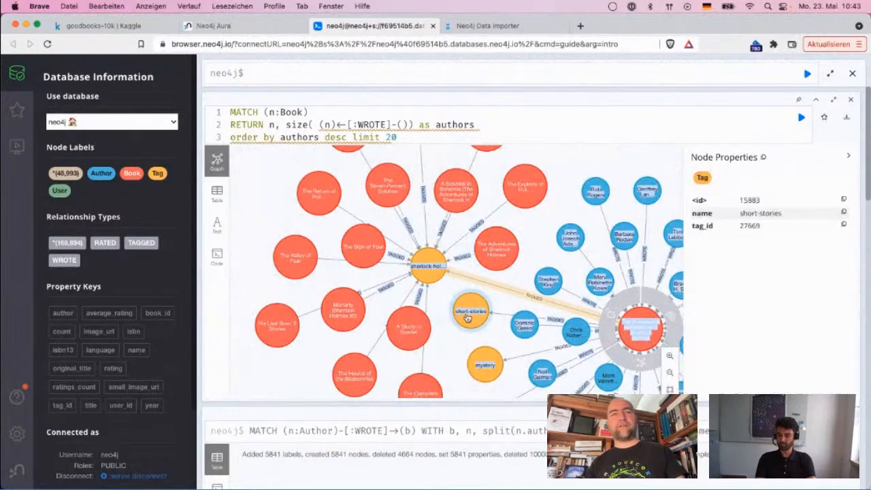
- Write and run a query matching the Tag named "sherlock-holmes" with incoming TAGGED relationships from nodes b, returning everything
click(424, 79)
text(match (t)
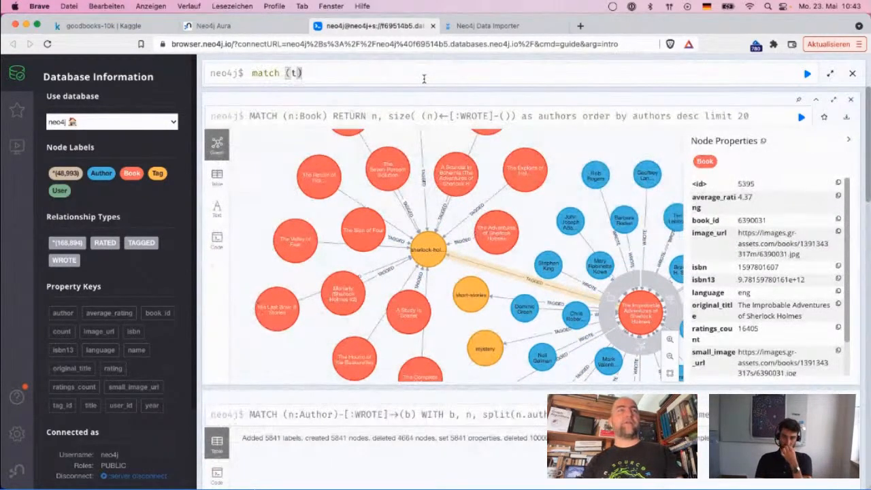
text(:Ta)
key(BackSpace)
key(BackSpace)
text(Tag {name:"sherlock-holmes)
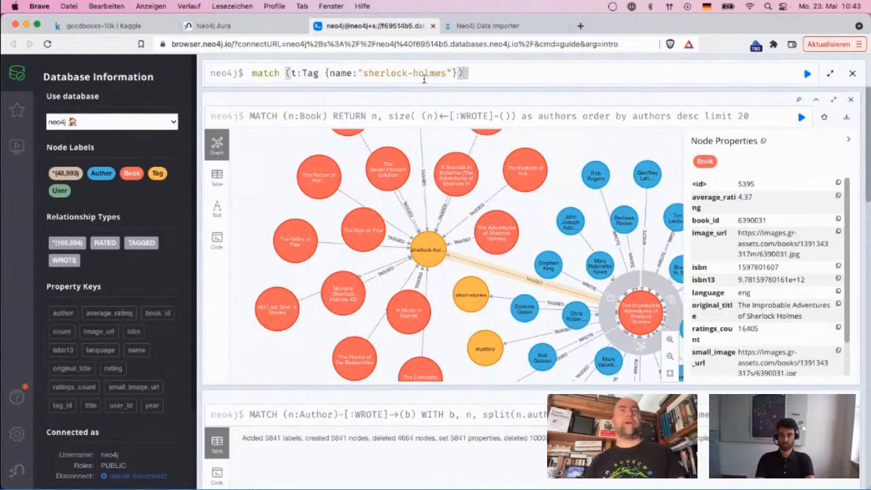
text([)
text(:TAGGED])
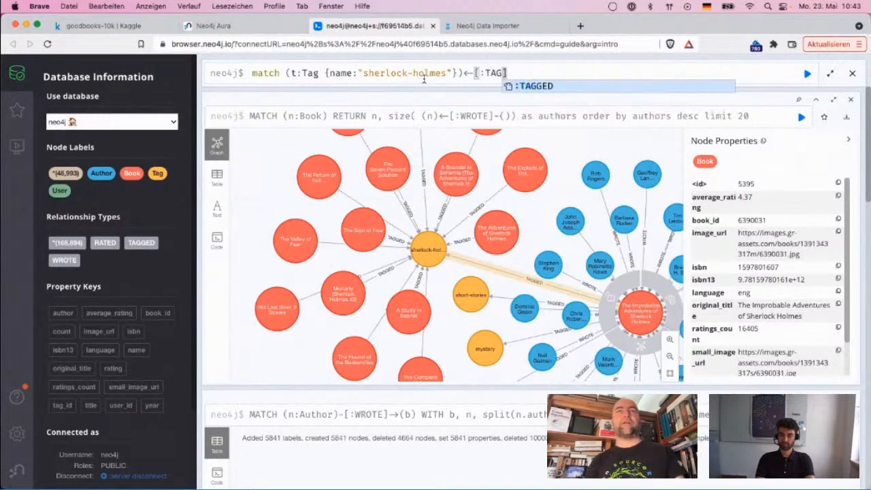
text(-(b)
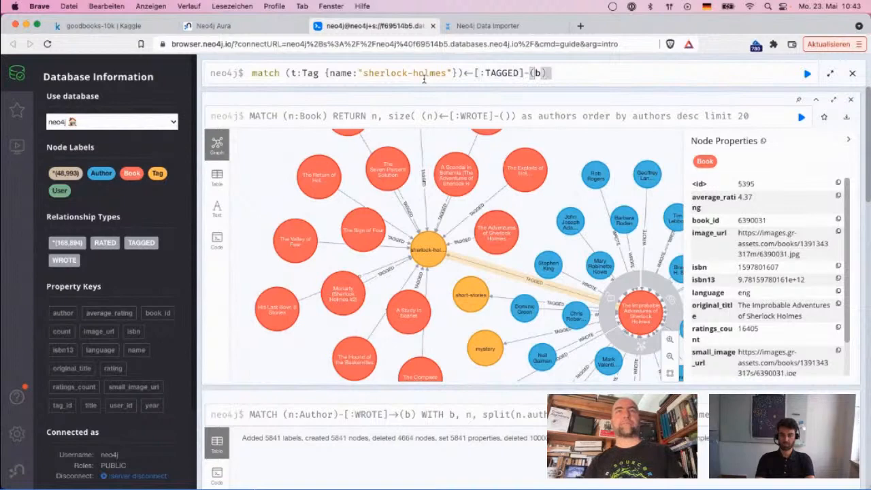
key(shift+Return)
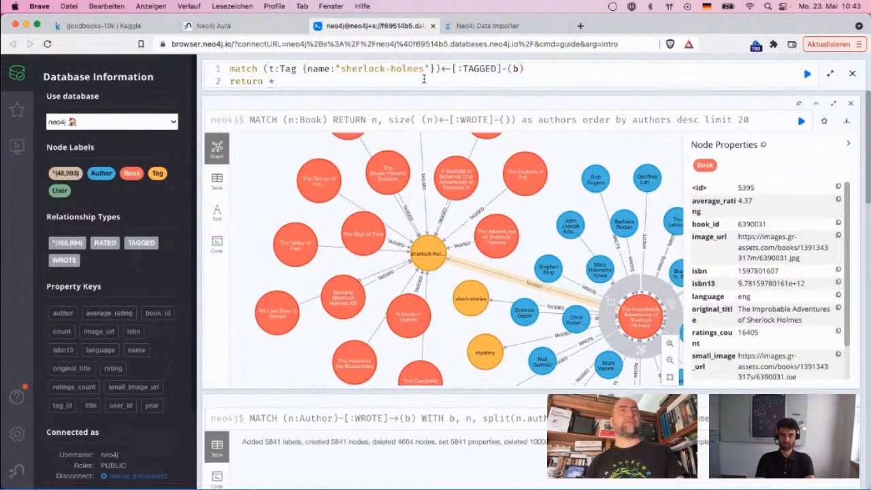
key(super+Return)
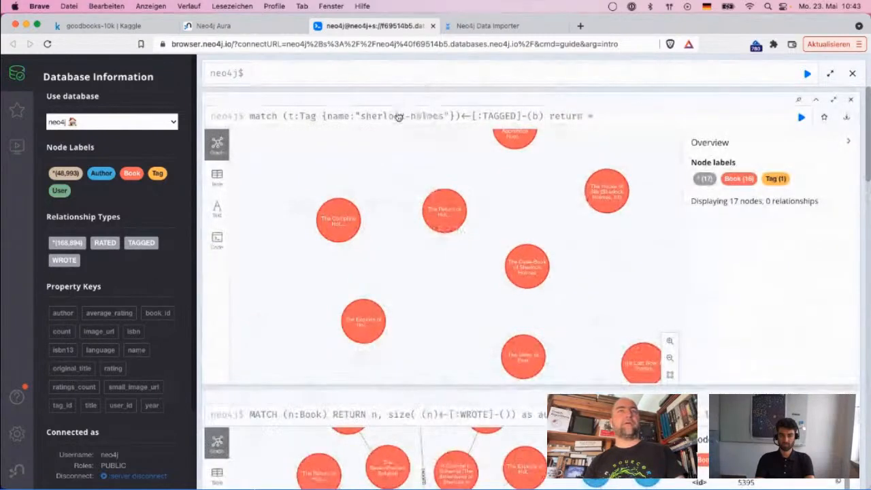
- Assign the variable r to the TAGGED relationship in the query and rerun it
click(455, 112)
text(r)
key(super+Return)
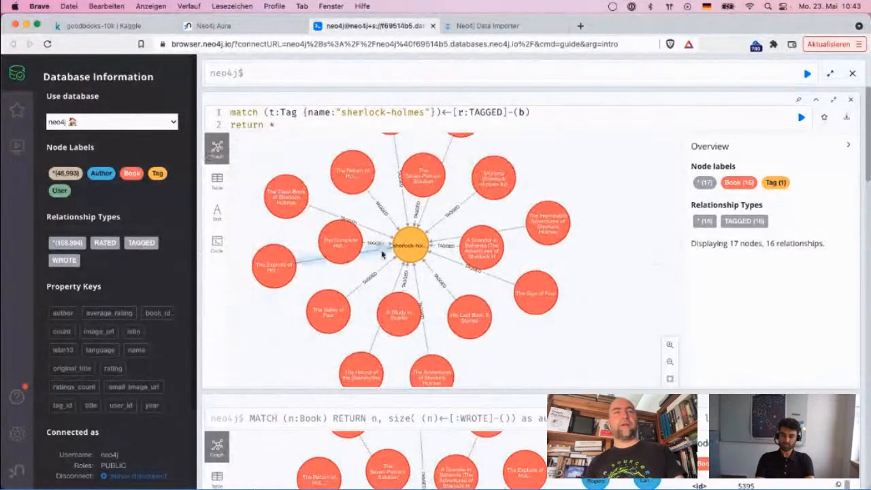
- Restrict b to the Book label, extend the pattern with <-[w:WROTE]-(a) to include authors, and rerun the query
click(526, 117)
text(:Book)
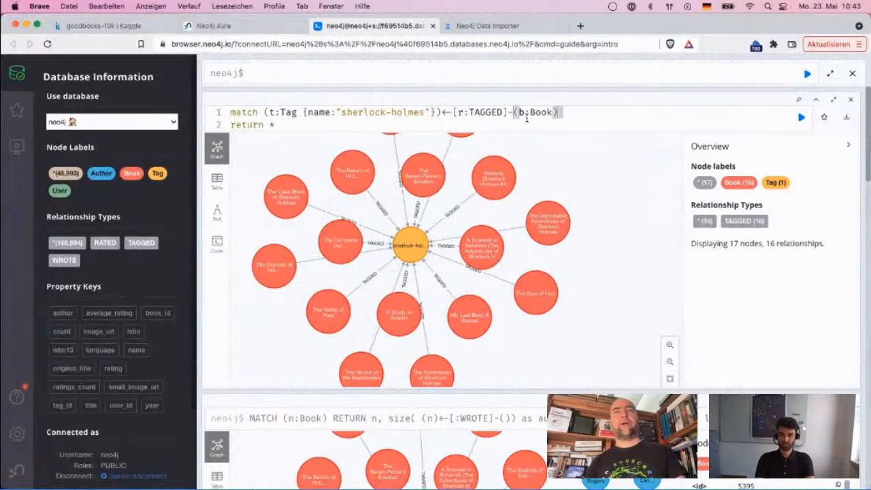
text([:R)
key(BackSpace)
key(BackSpace)
key(BackSpace)
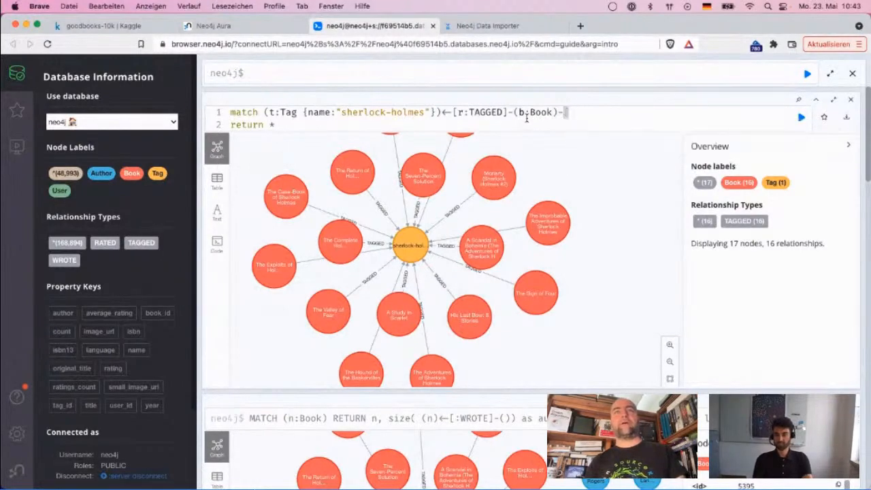
text([:WROTE)
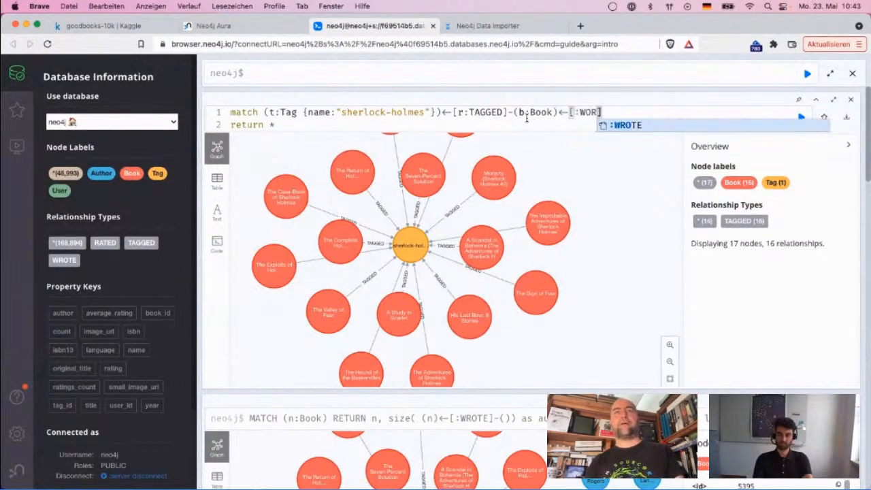
text(-(au)
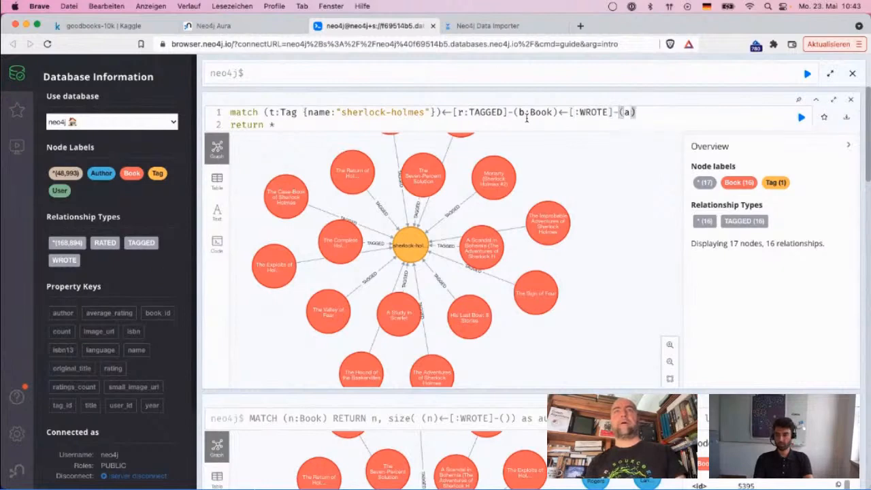
text(w)
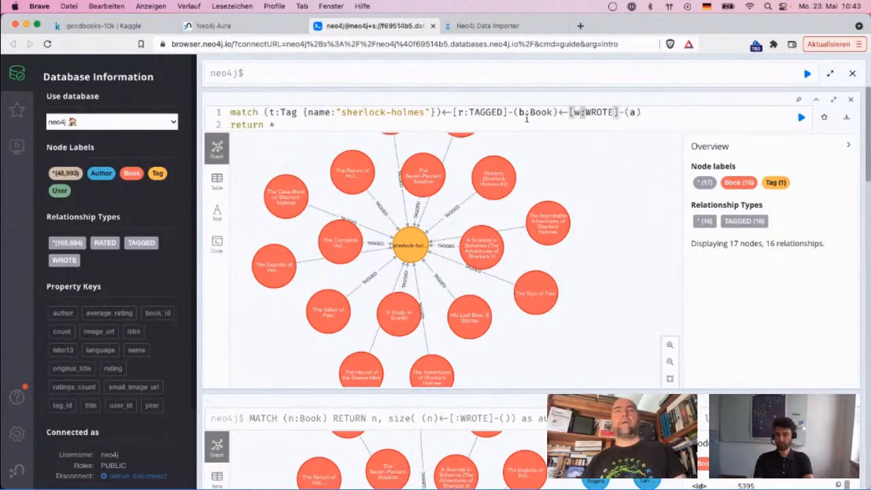
key(ctrl+Return)
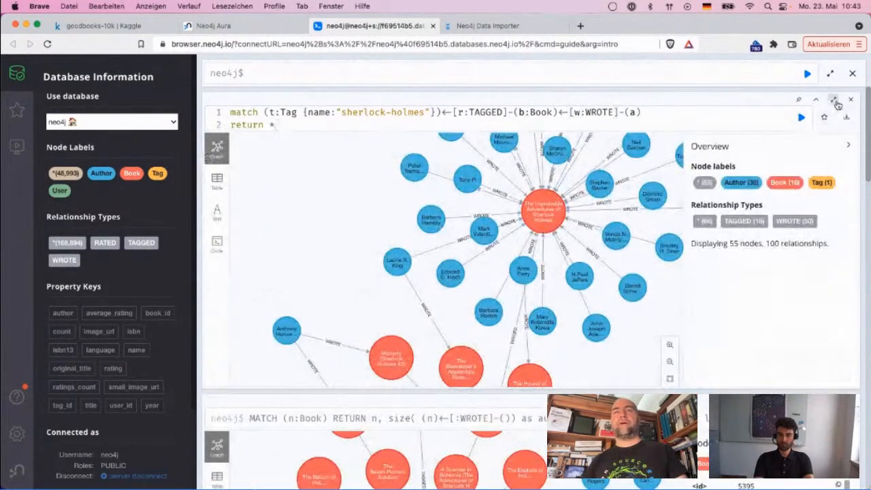
- Show the result graph full screen and move the Arthur Conan Doyle author node below his books
click(834, 100)
click(683, 484)
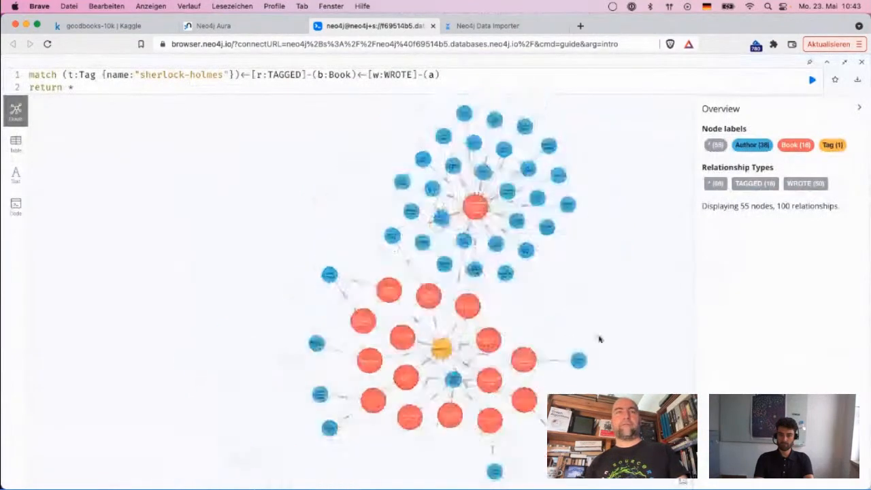
drag(588, 308, 456, 258)
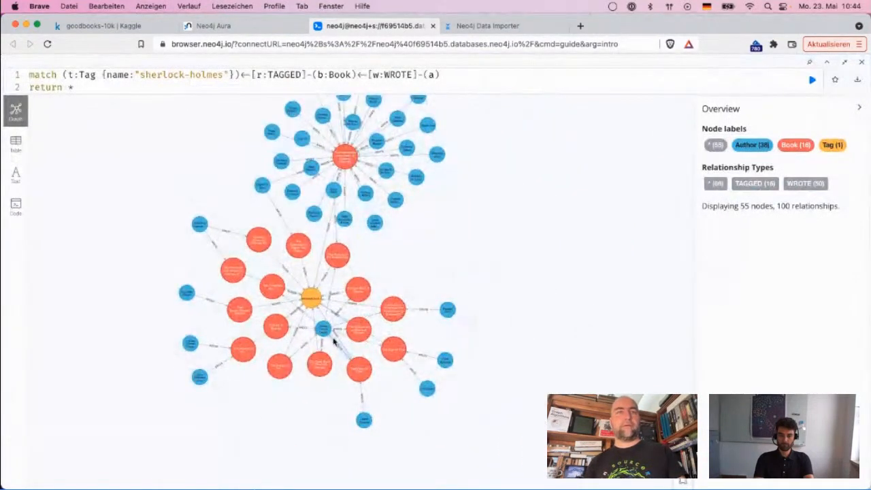
scroll(447, 299, up, 5)
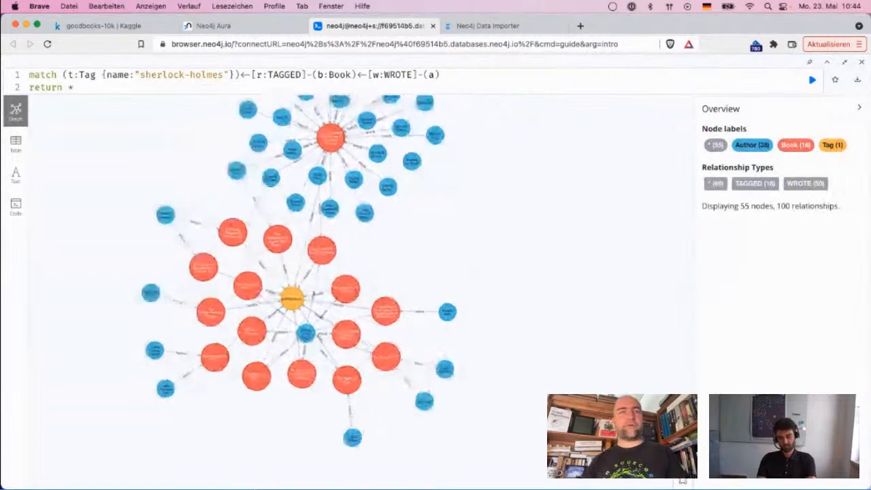
drag(552, 345, 623, 221)
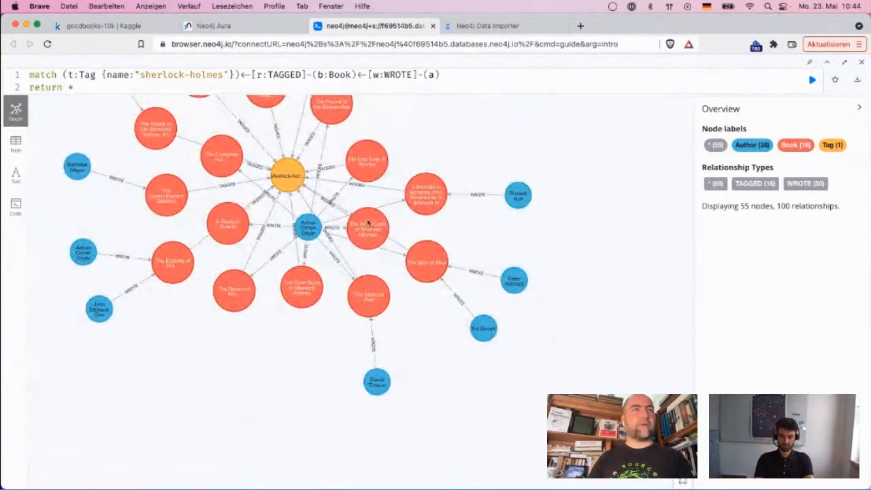
drag(309, 229, 274, 399)
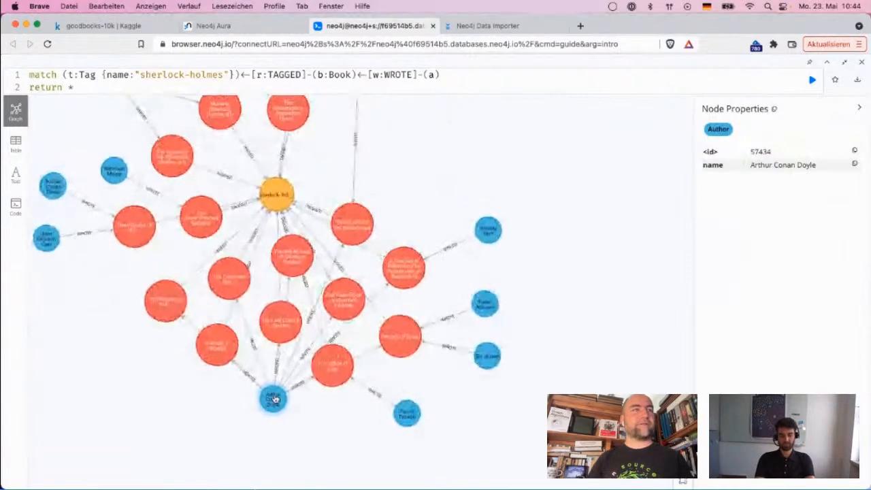
click(397, 132)
drag(475, 163, 547, 187)
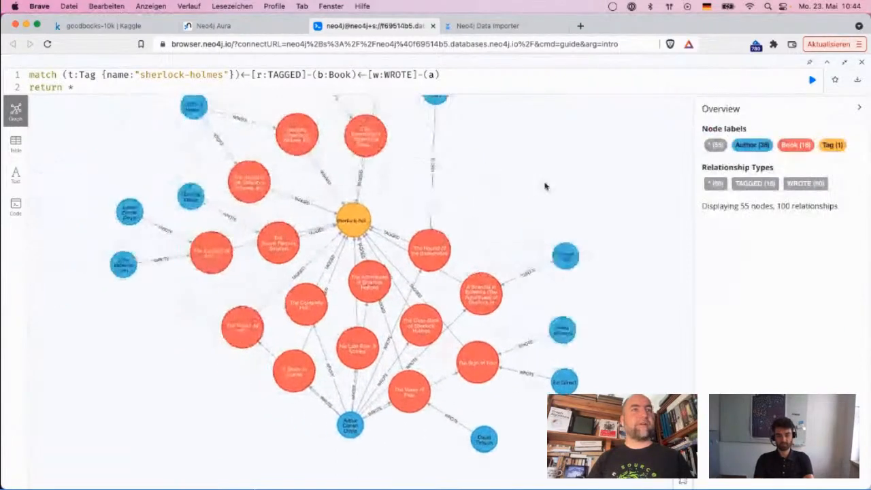
- Spread out the outer books and their authors around the sherlock-holmes tag, including The Seven-Percent Solution, so their relationships are readable
click(260, 252)
drag(260, 252, 189, 300)
drag(170, 196, 112, 316)
drag(261, 242, 223, 227)
click(143, 172)
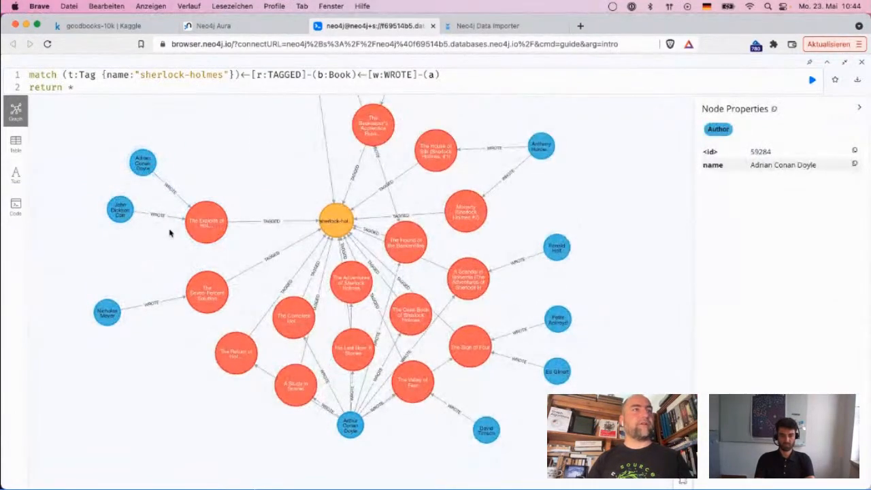
drag(619, 175, 618, 202)
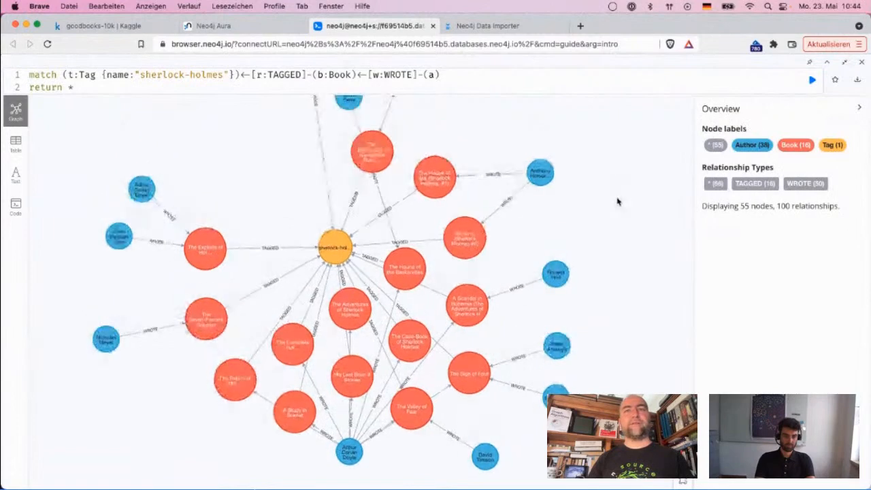
- Inspect the book The Sign of Four, the sherlock-holmes tag, and the book The Improbable Adventures of Sherlock Holmes with its authors
click(556, 275)
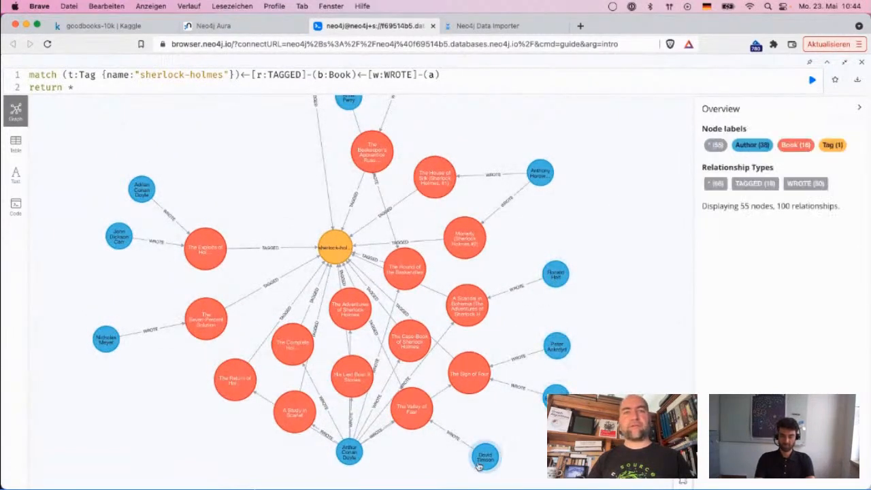
double_click(484, 372)
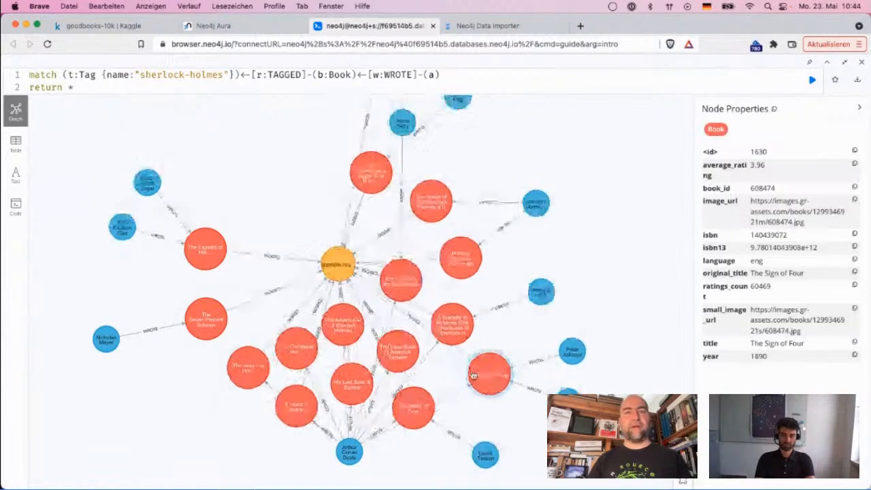
click(331, 261)
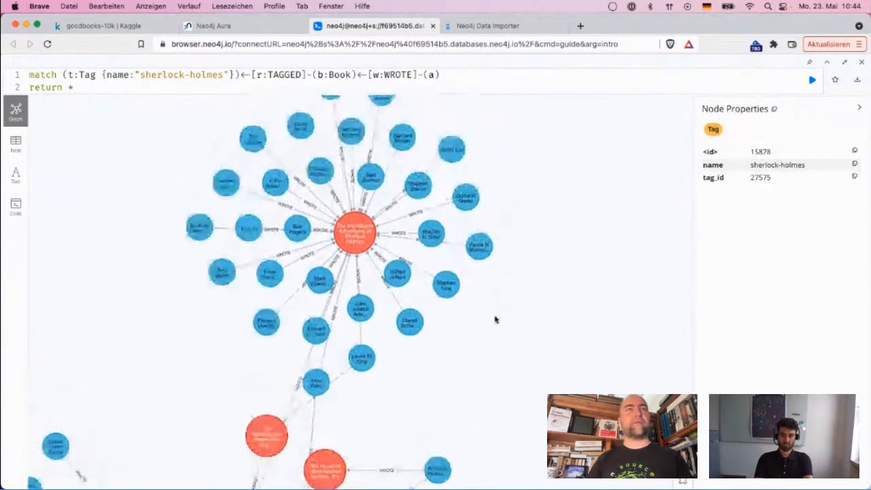
click(368, 180)
click(415, 189)
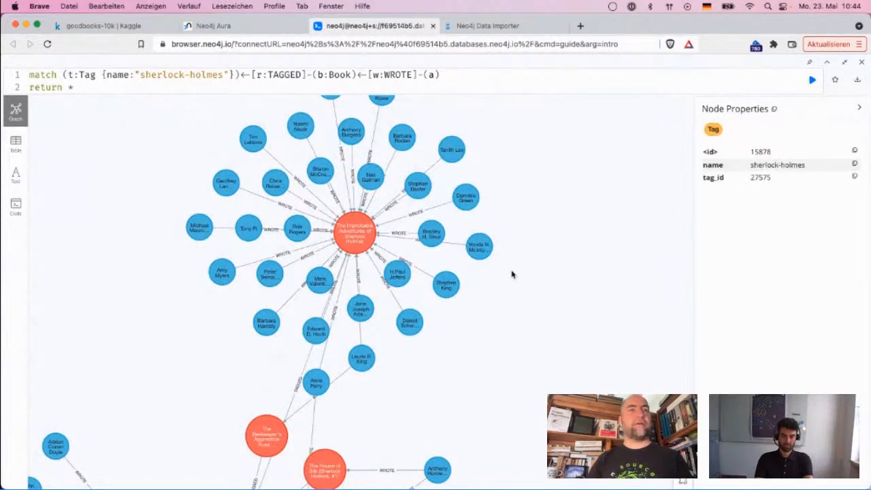
click(353, 237)
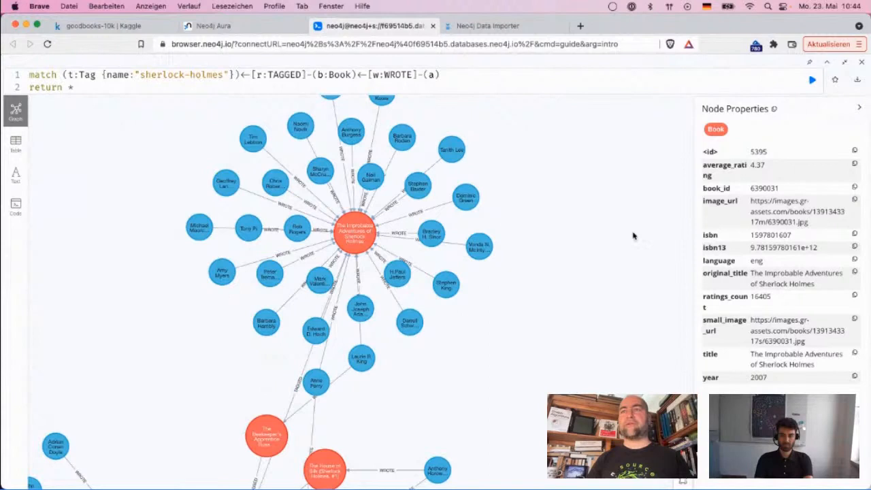
- Open the image_url of The Improbable Adventures of Sherlock Holmes in a new tab, view the enlarged cover, and close it
click(354, 223)
right_click(792, 216)
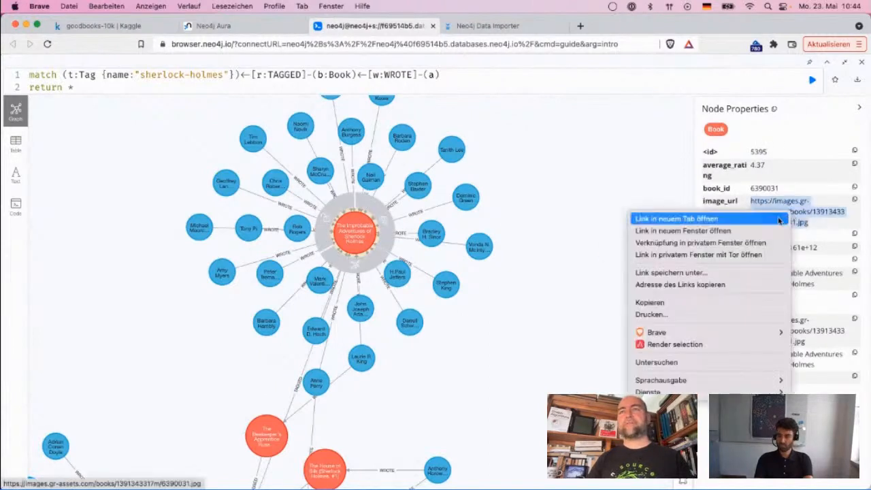
click(681, 218)
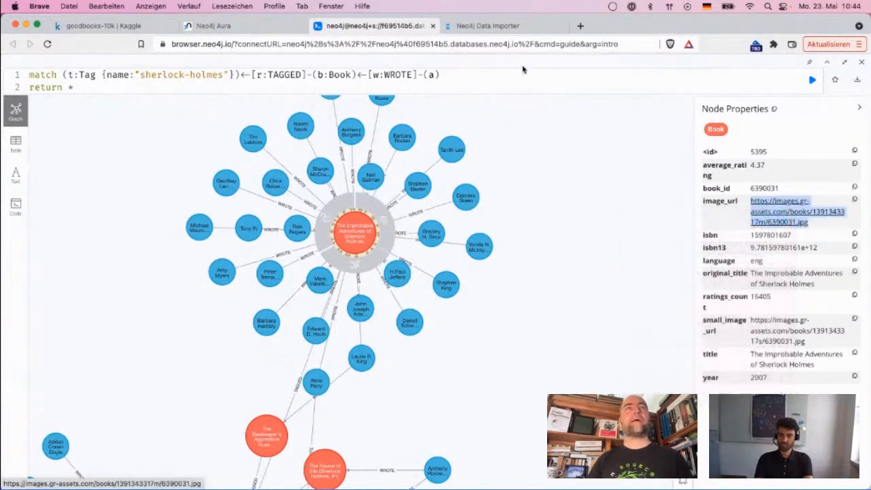
click(489, 27)
key(super+plus)
key(super+plus)
key(super+plus)
key(super+plus)
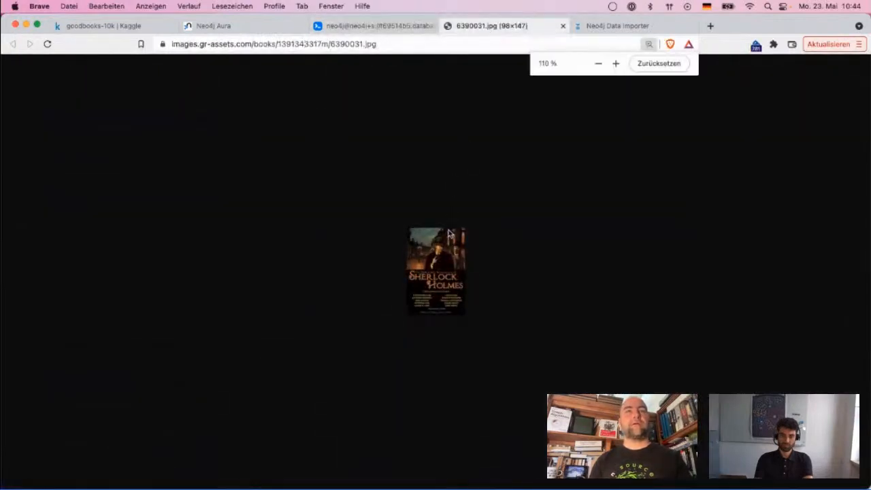
key(super+w)
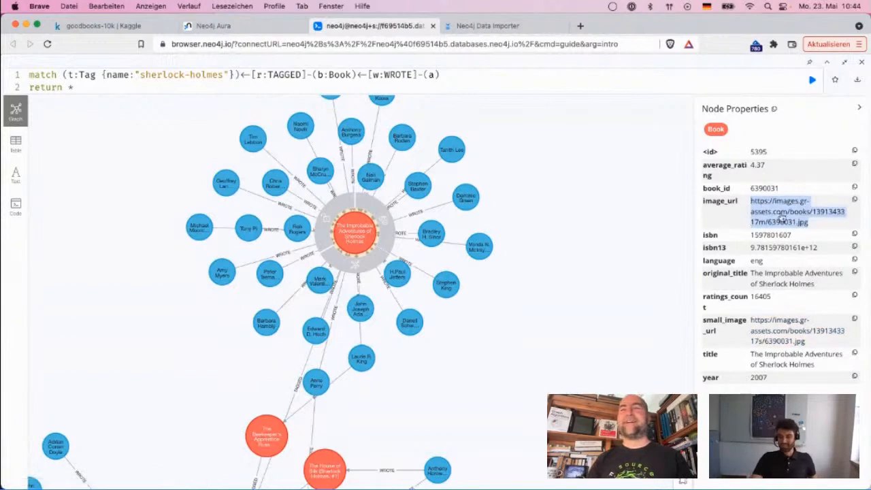
- Copy the whole sherlock-holmes query, leave the full-screen result, and paste the query into the empty query editor
click(613, 221)
drag(544, 216, 540, 250)
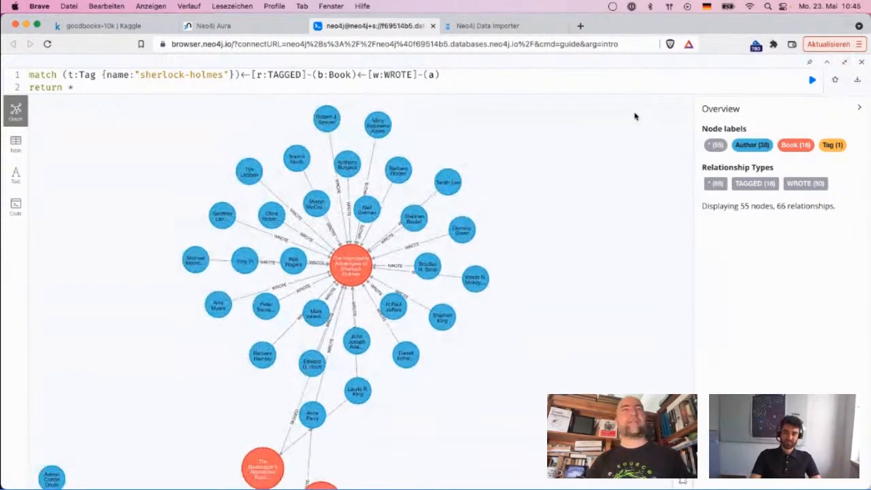
key(super+a)
click(844, 62)
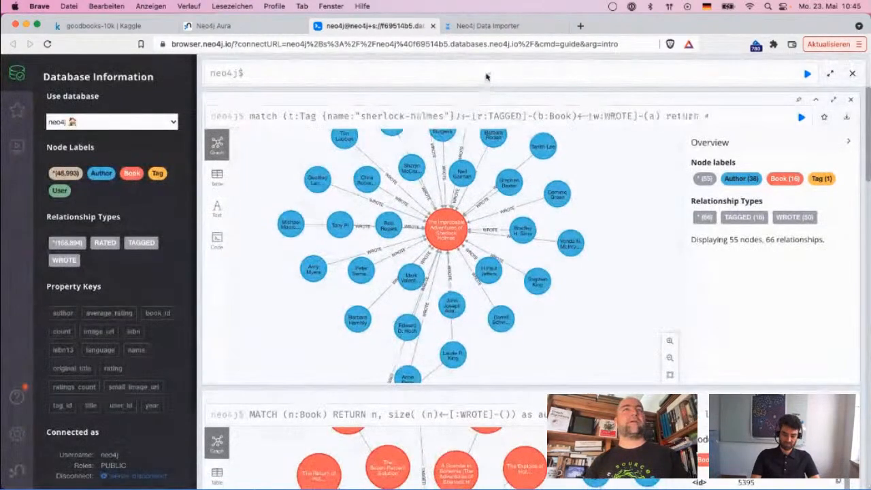
text(match (t:Tag {name:"sherlock holmes"})<-[r:TAGGED]-(b:Book)<-[w:WROTE]-(a) return *)
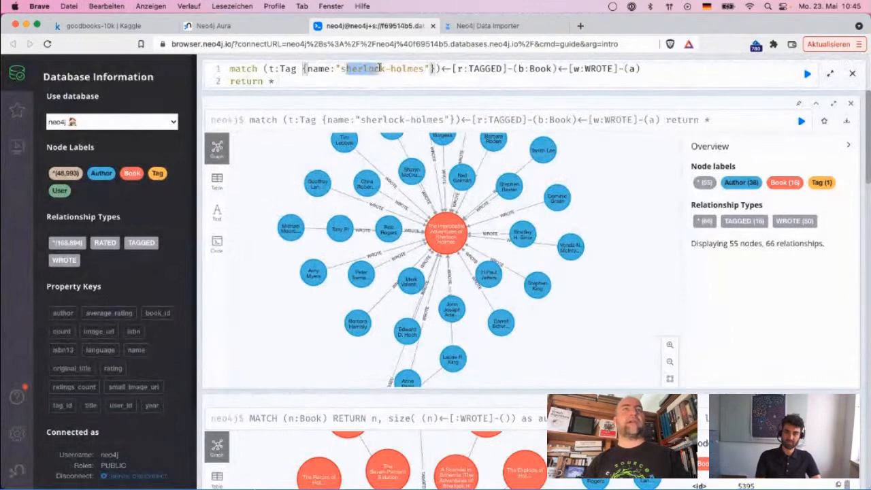
- Change the tag name in the new query to "dystopia"
drag(375, 67, 424, 68)
text(s)
key(BackSpace)
text(di)
text(stopia)
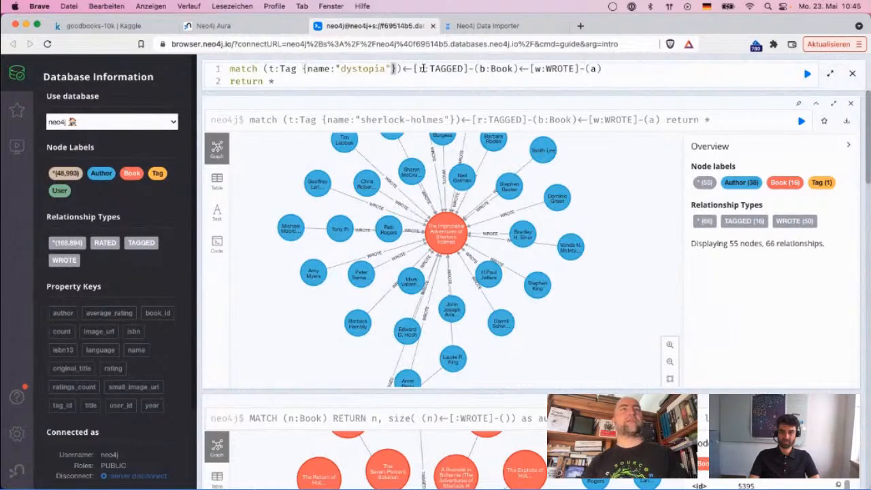
- Replace the tag's inline name filter with a separate line: where t.name contains 'dystop'
key(shift+Left)
key(shift+Left)
key(shift+Left)
key(shift+Left)
key(shift+Left)
key(shift+Left)
key(shift+Left)
key(shift+Left)
key(shift+Left)
key(shift+Left)
key(shift+Left)
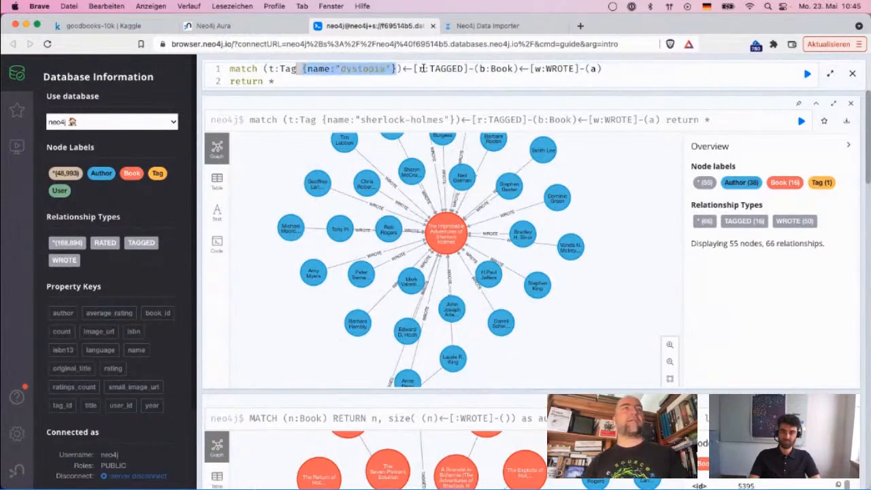
key(BackSpace)
key(BackSpace)
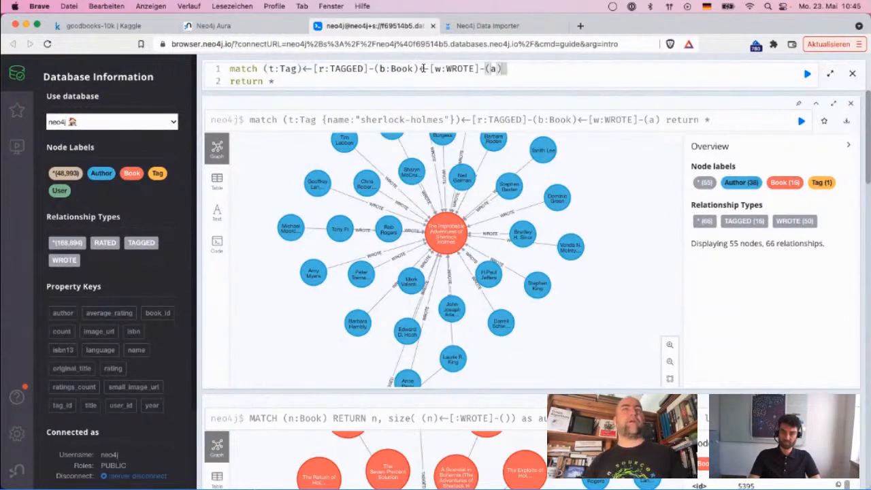
key(Return)
text(Where t.name contains 'd)
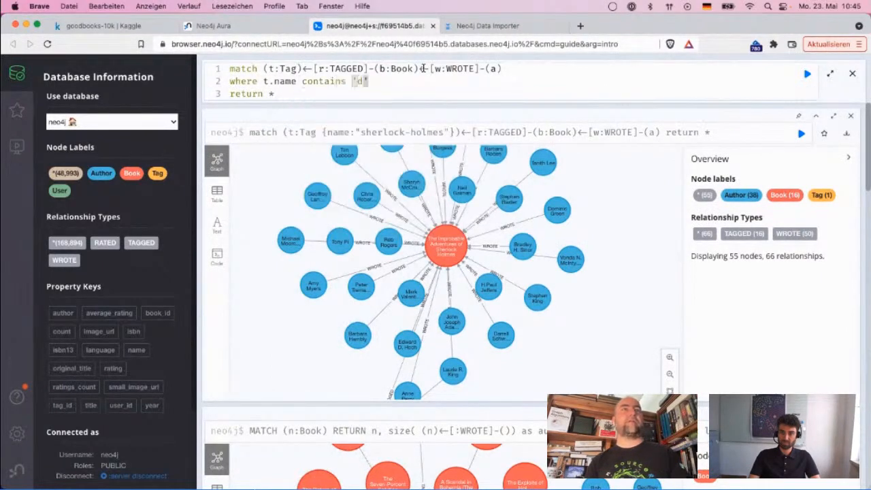
text(topi)
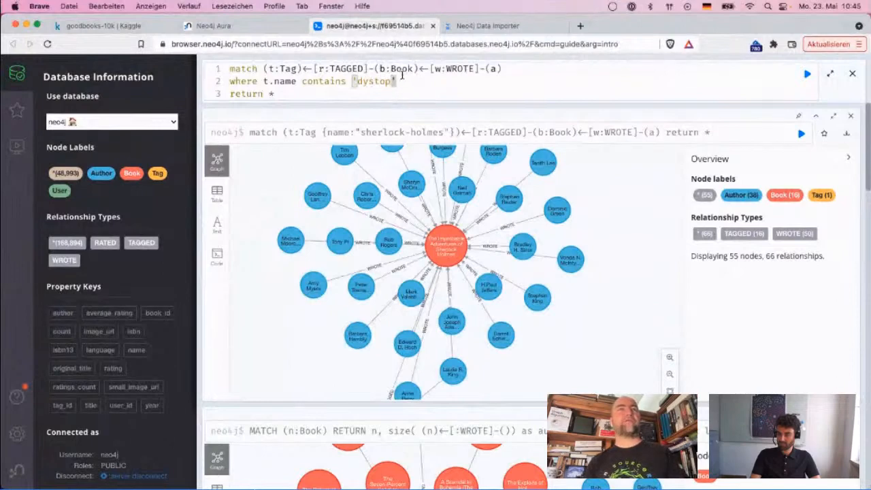
- Replace the WROTE part of the match pattern after the Book node with -[:TAGGED]->(other:Tag)
drag(430, 69, 504, 69)
key(BackSpace)
key(BackSpace)
key(BackSpace)
text(-[:T)
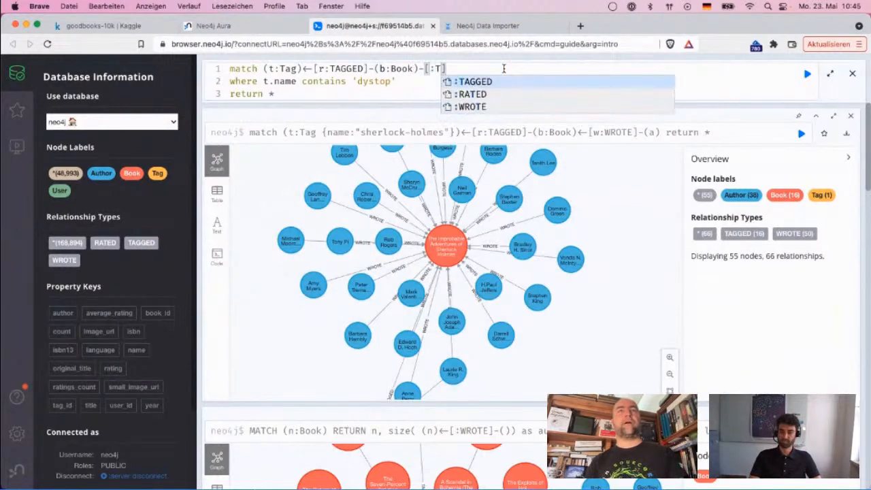
key(Return)
text(->(other)
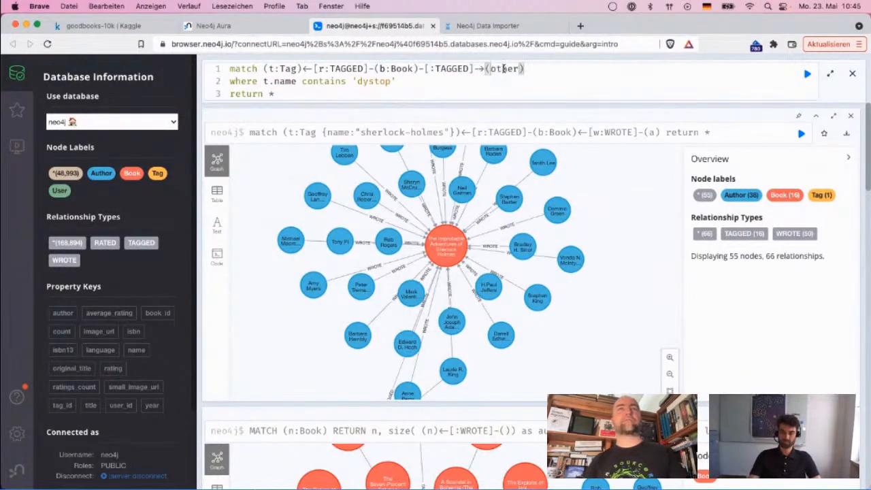
key(Down)
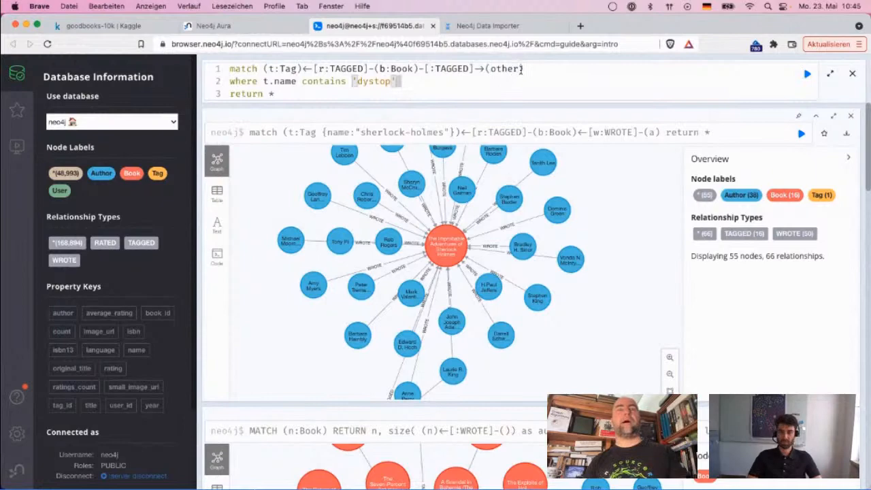
click(517, 68)
text(:Tag)
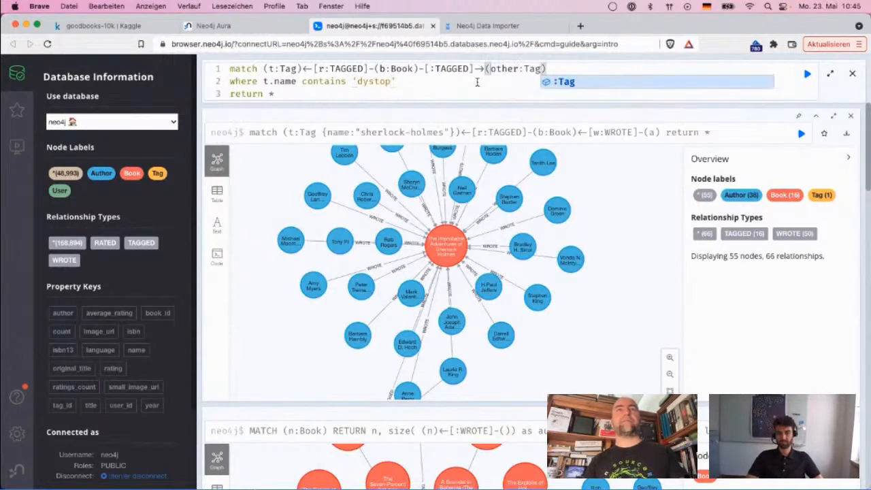
- Change the return clause to other.name, count(*) as freq order by freq desc
key(Down)
key(BackSpace)
text(other.name, count(*) as freq order by freq desc)
- Duplicate the tag name condition and extend the where clause with and not other.name contains 'dystop'
click(397, 82)
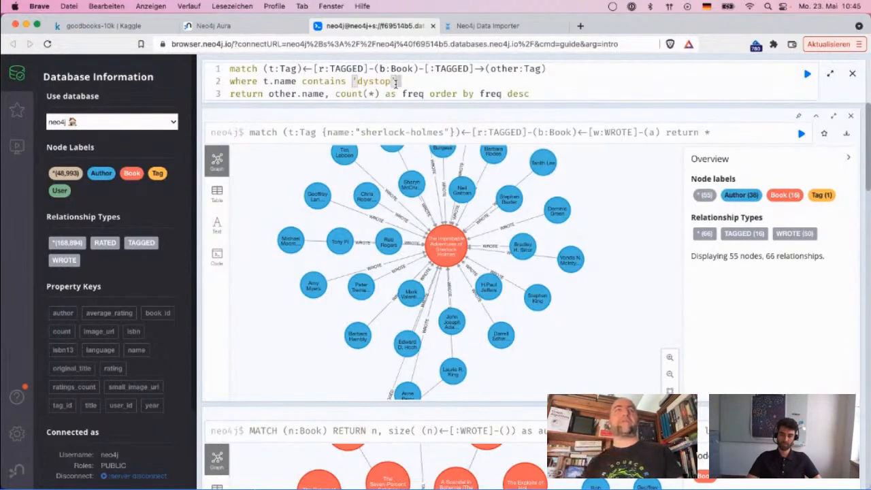
key(shift+super+Left)
key(alt+shift+Right)
key(shift+Right)
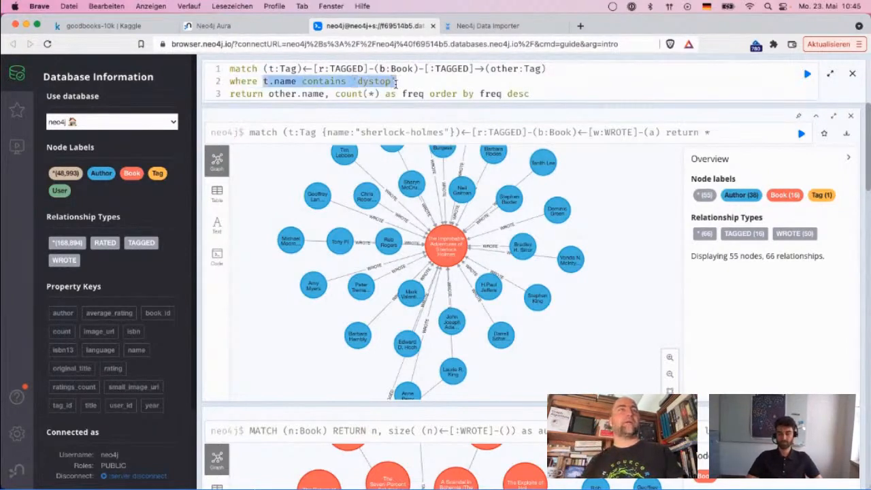
key(super+c)
key(Right)
key(super+v)
click(401, 81)
text(and not)
key(Delete)
text(o)
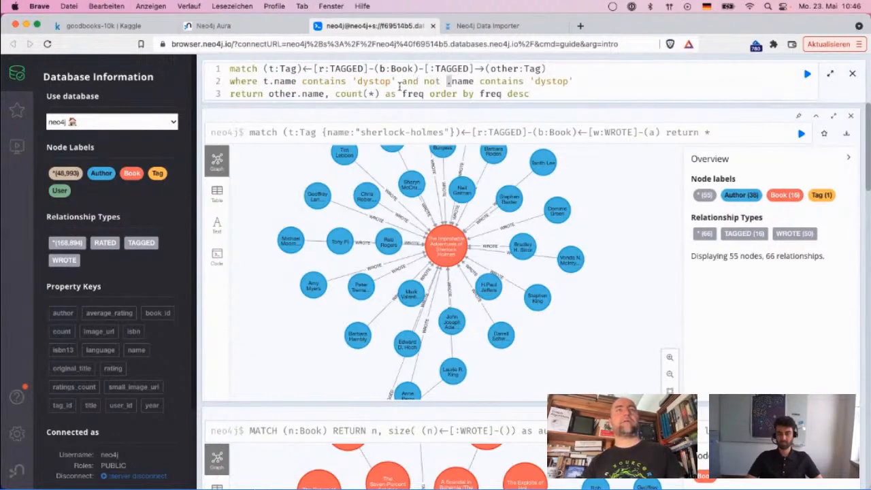
text(ther)
double_click(582, 81)
drag(424, 81, 623, 82)
- Append limit 20 to the end of the return clause
click(534, 94)
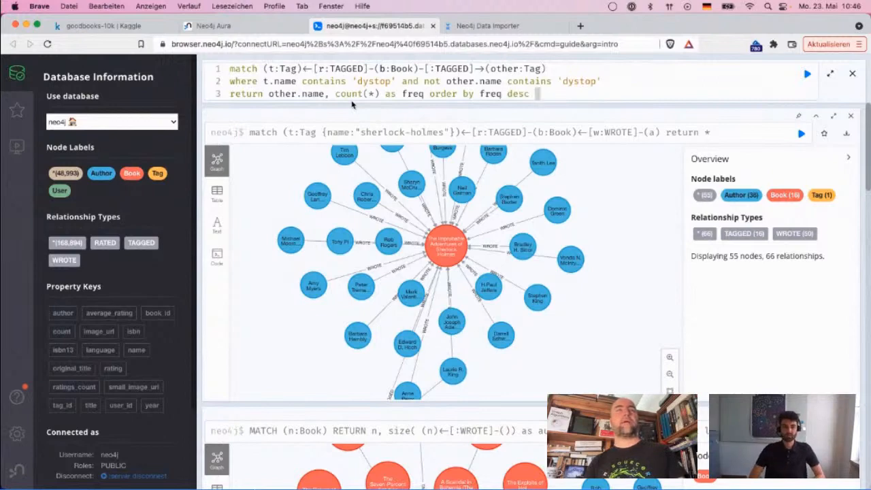
double_click(582, 81)
click(550, 94)
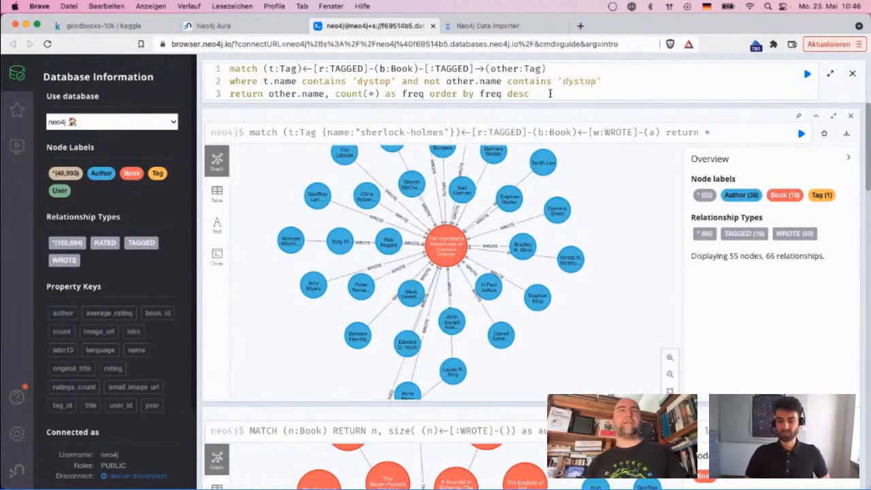
text(limit 20)
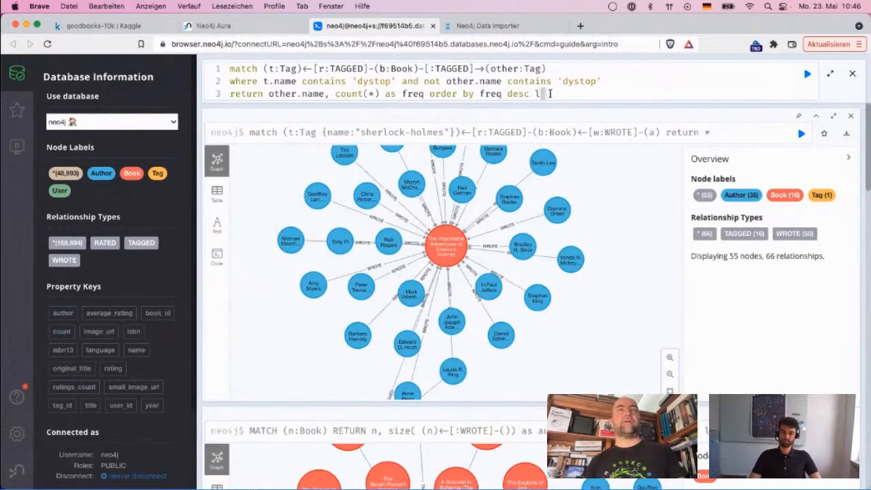
key(BackSpace)
key(BackSpace)
key(BackSpace)
text(mit 20)
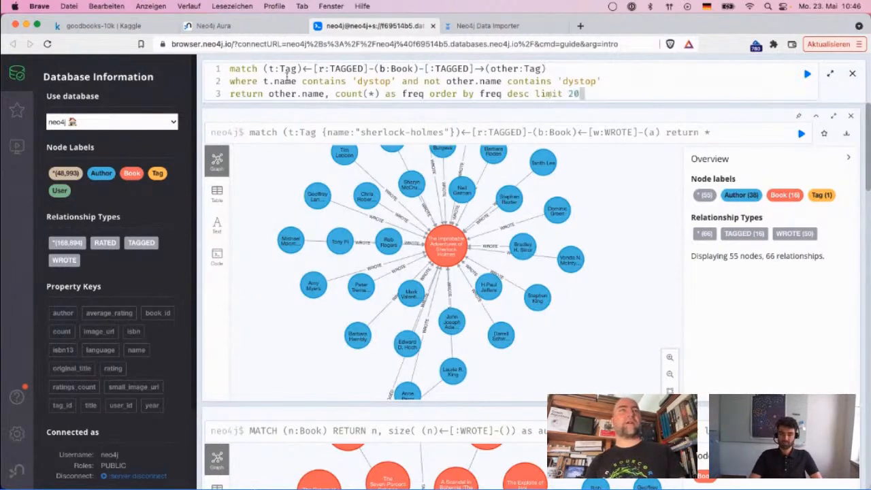
- Highlight the Tag–Book–Tag pattern in the match line and run the query
drag(263, 68, 375, 69)
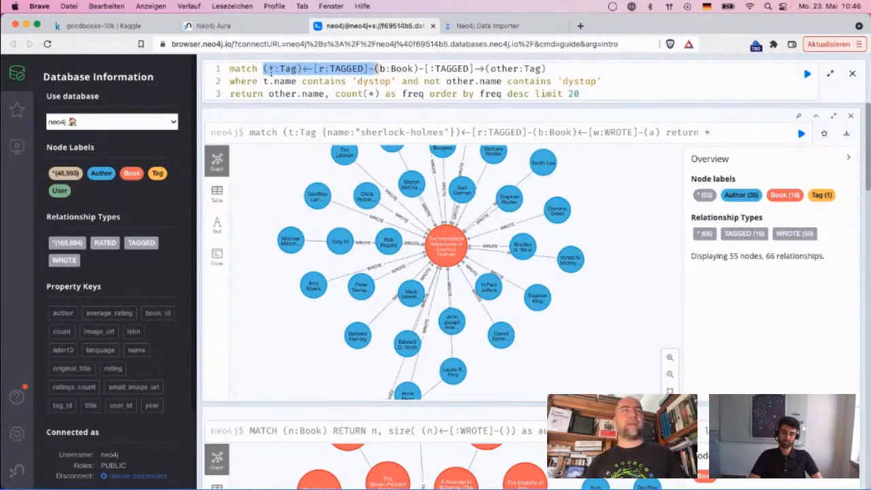
click(547, 69)
drag(547, 68, 265, 68)
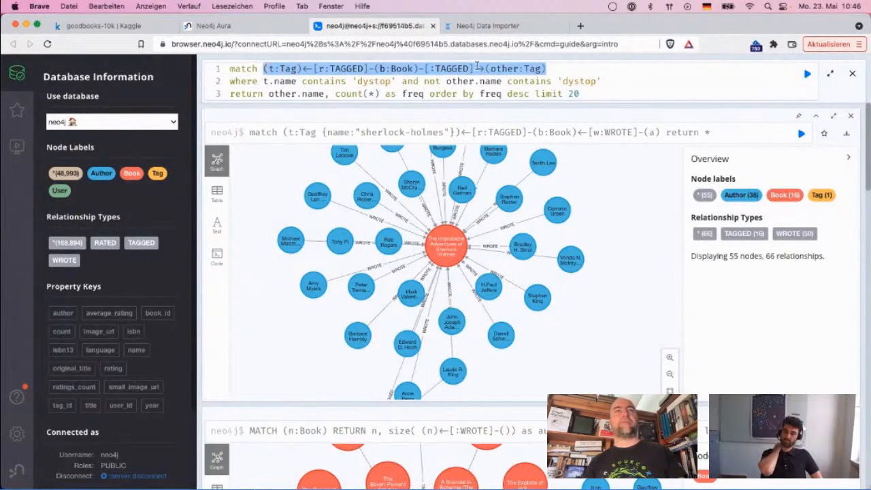
click(606, 92)
key(super+Return)
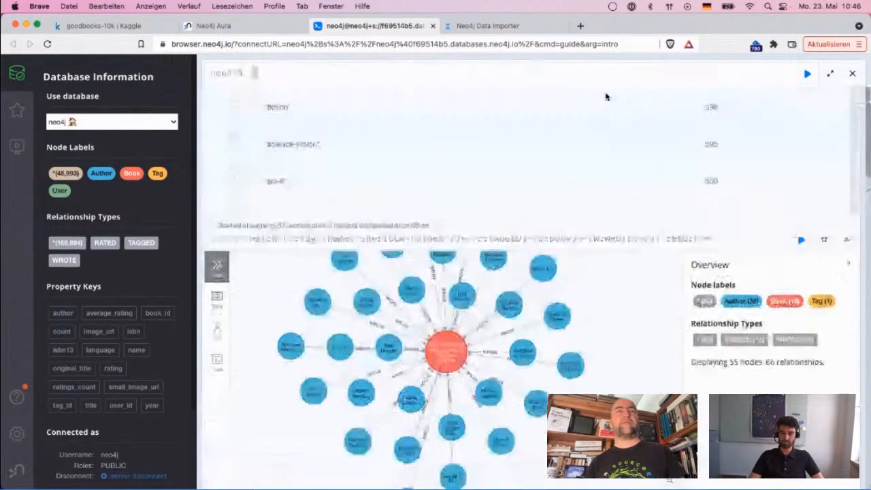
- Examine the tags that share books with the dystopian tags and their frequencies, through to the last row
double_click(712, 168)
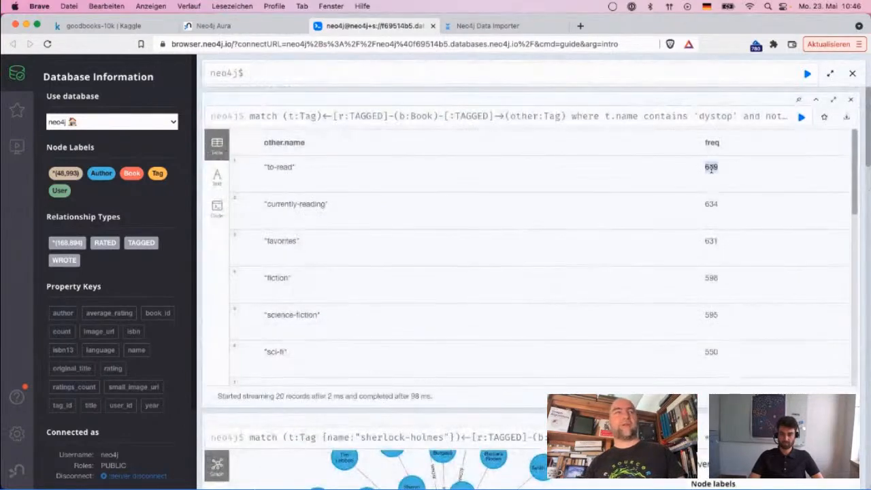
double_click(710, 204)
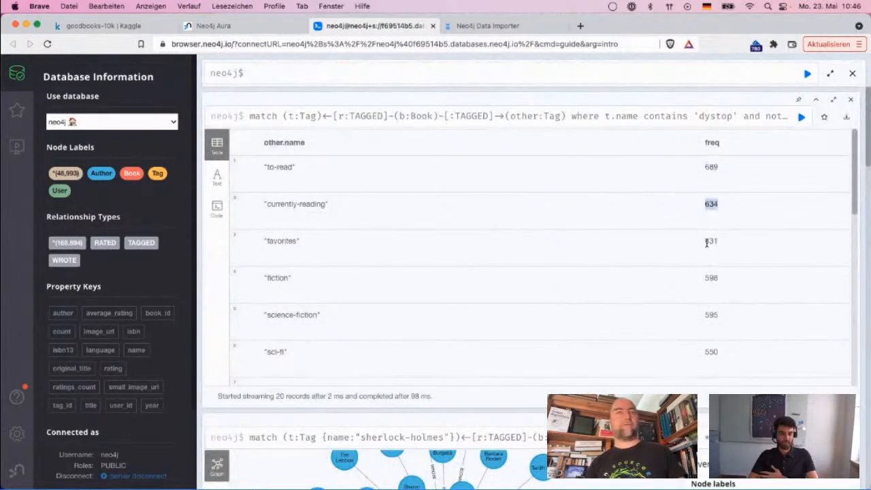
scroll(711, 287, down, 3)
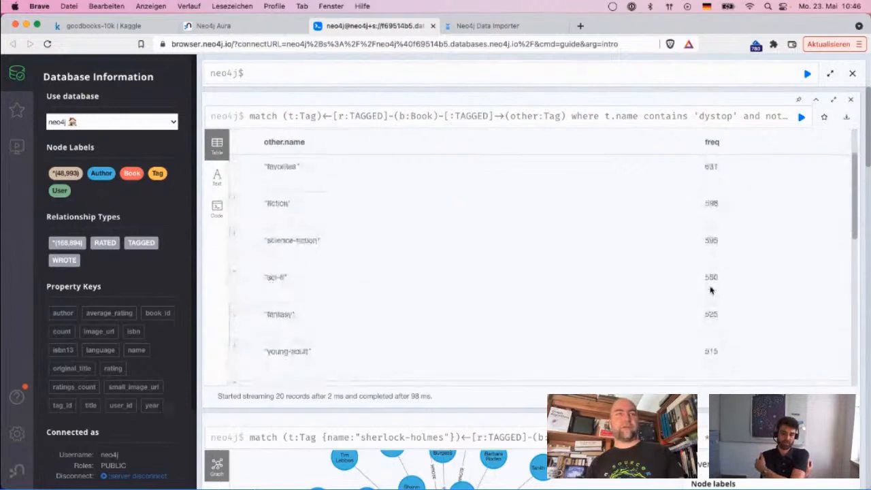
double_click(711, 276)
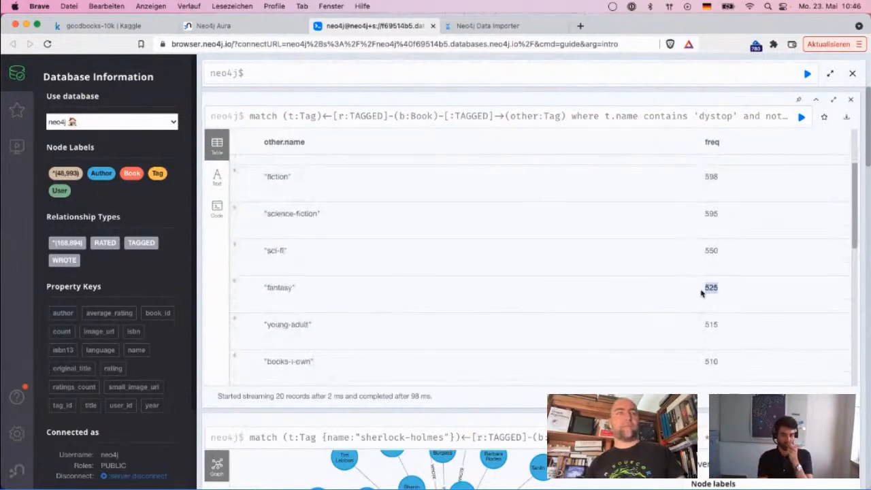
scroll(649, 304, down, 2)
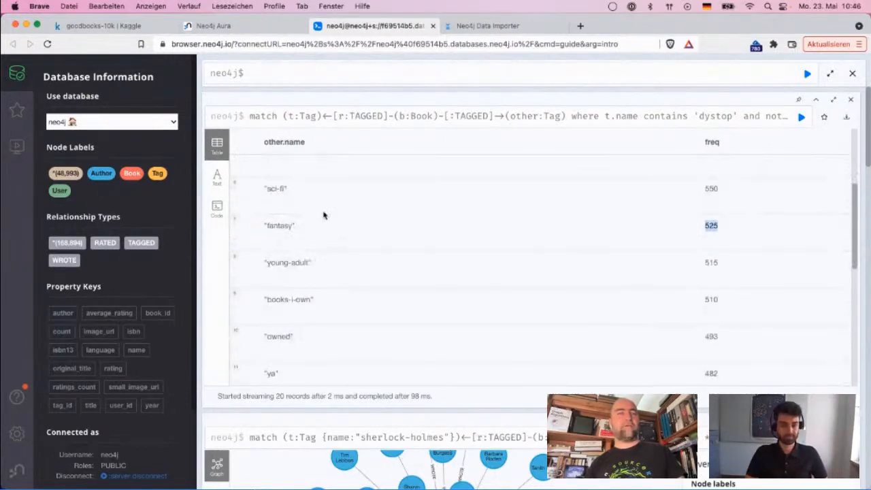
scroll(598, 291, down, 3)
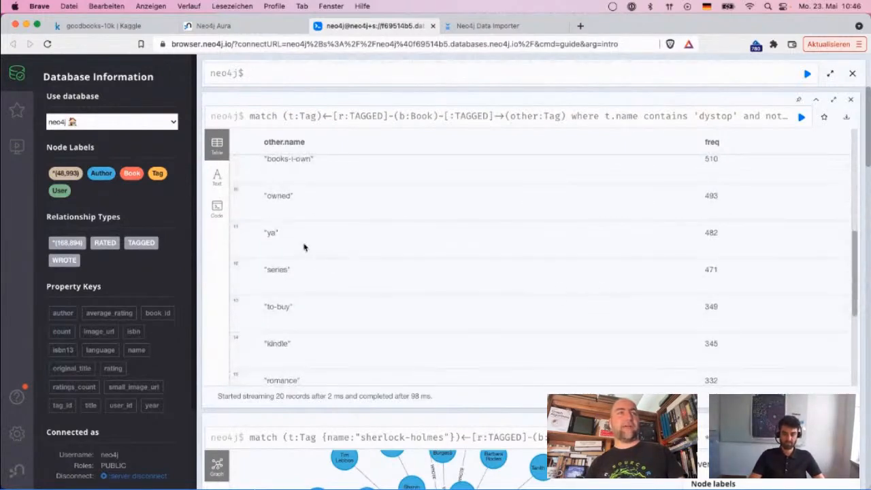
scroll(277, 353, down, 2)
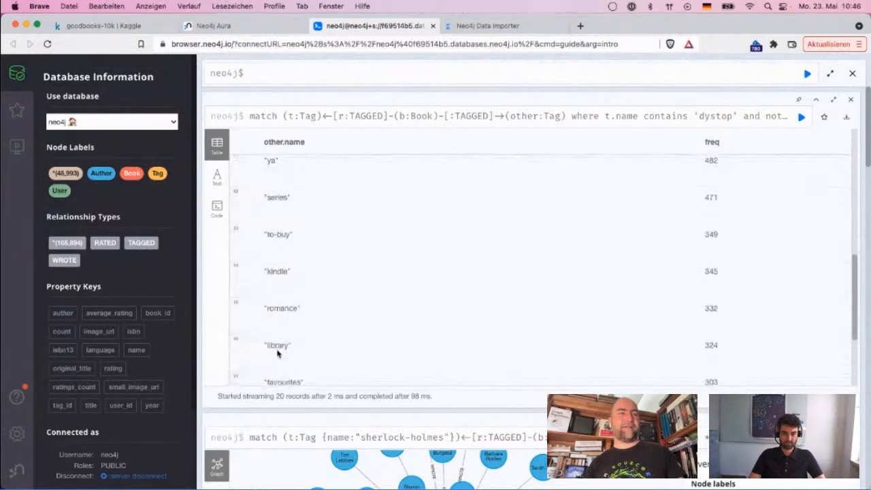
double_click(270, 308)
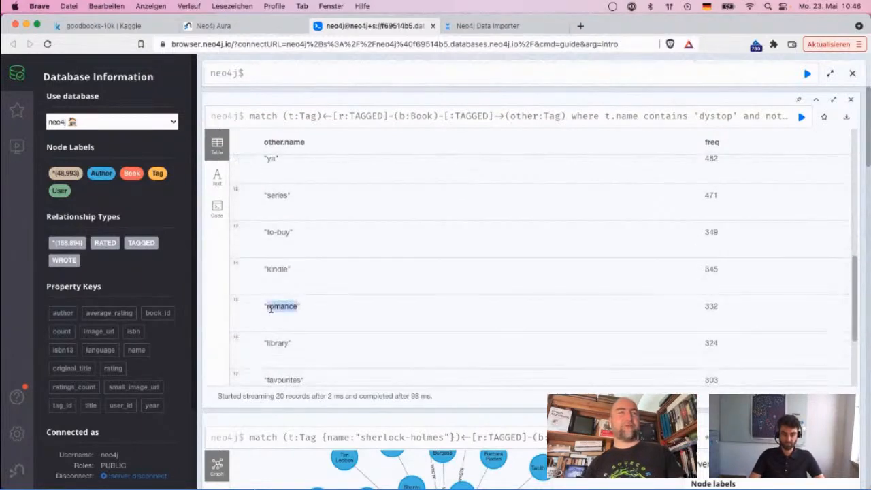
scroll(271, 312, down, 1)
double_click(292, 356)
scroll(293, 357, down, 2)
scroll(293, 362, down, 2)
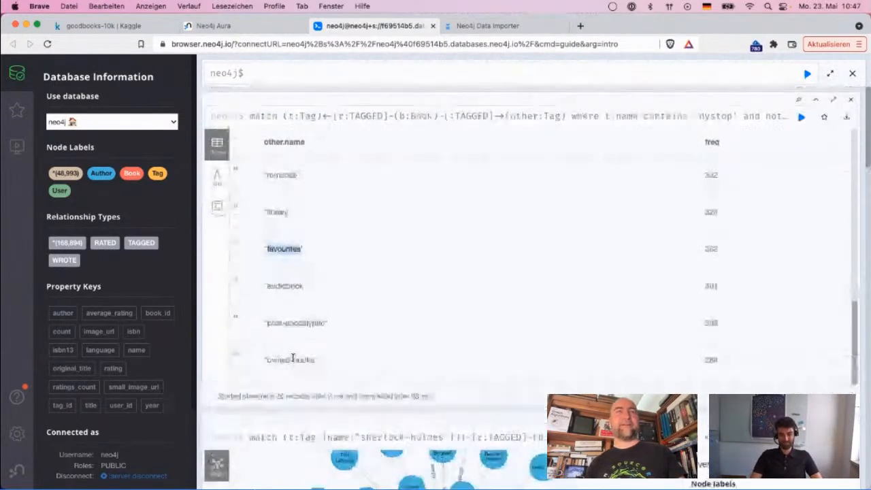
- Insert skip 20 before limit 20 in the executed query and rerun it
click(363, 123)
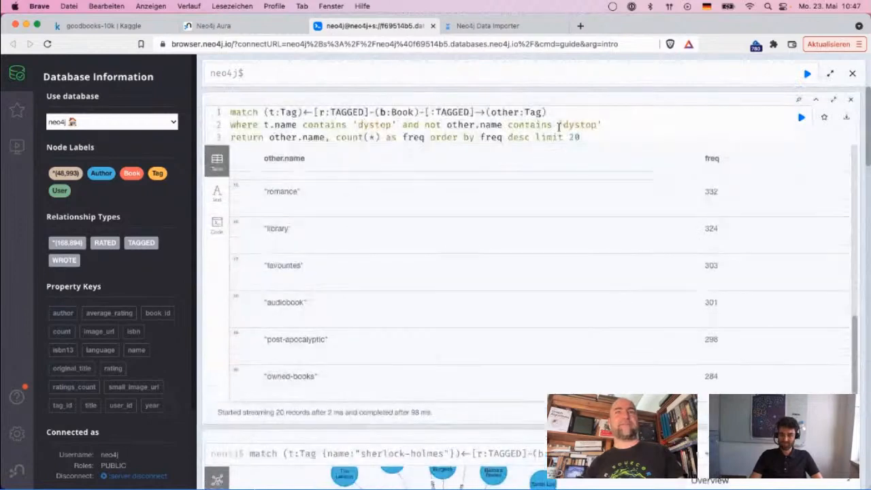
click(538, 139)
text(skip 20)
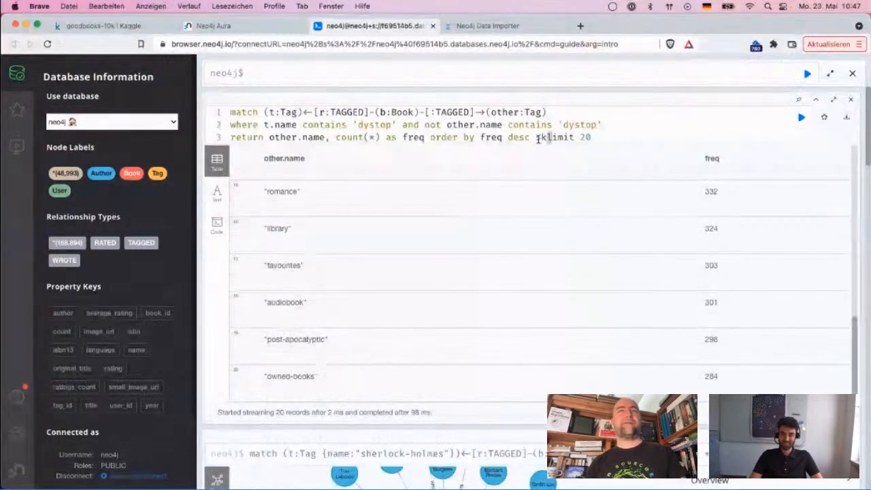
key(super+Return)
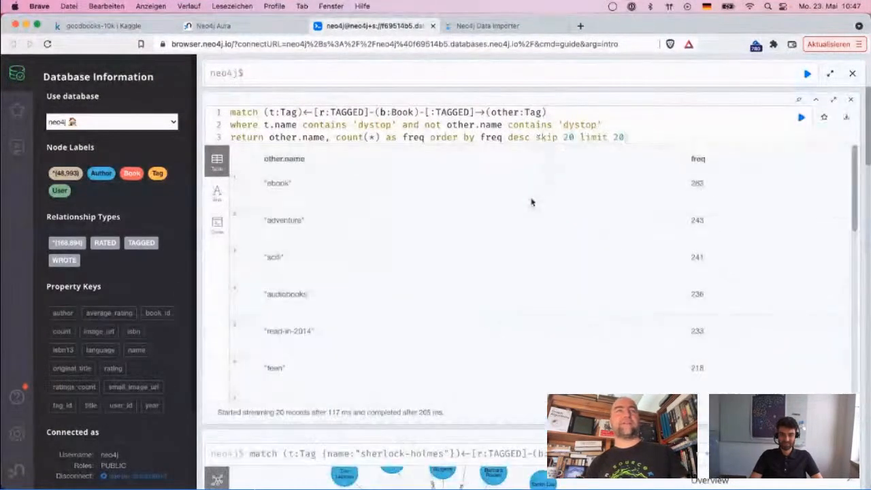
- Examine the second batch of related tags, highlighting ebooks and sci-fi-fantasy
scroll(532, 202, down, 3)
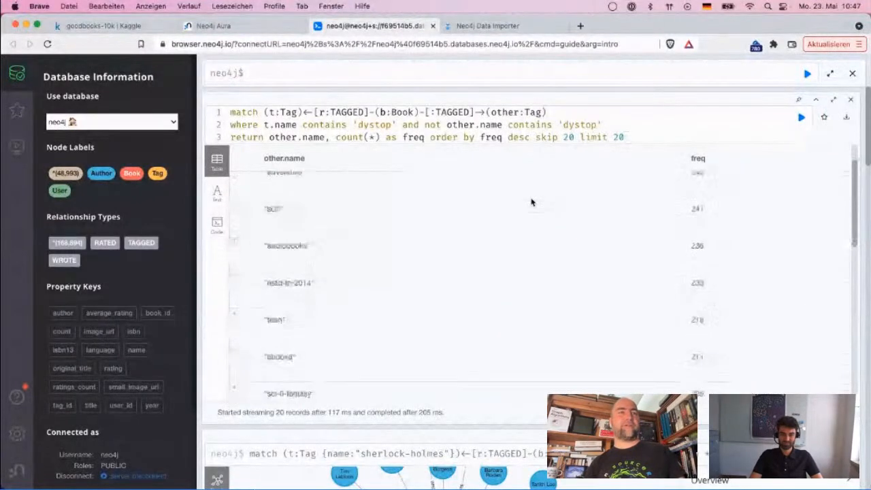
scroll(532, 203, down, 3)
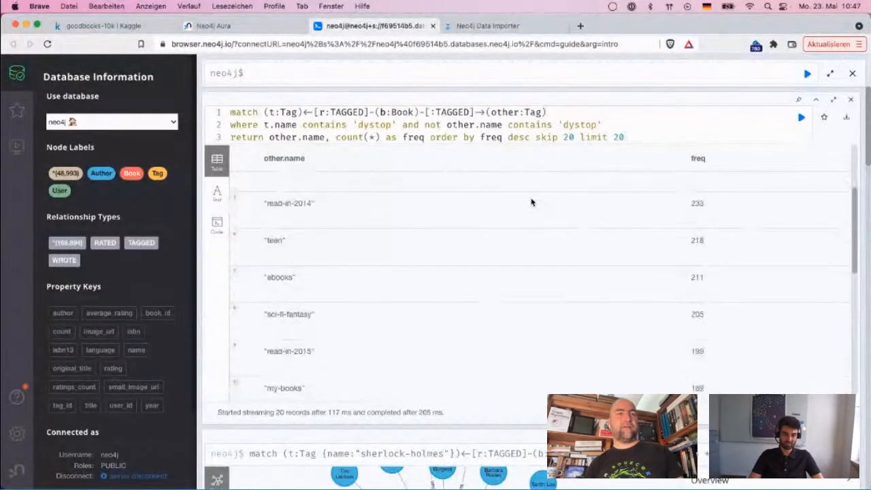
double_click(277, 249)
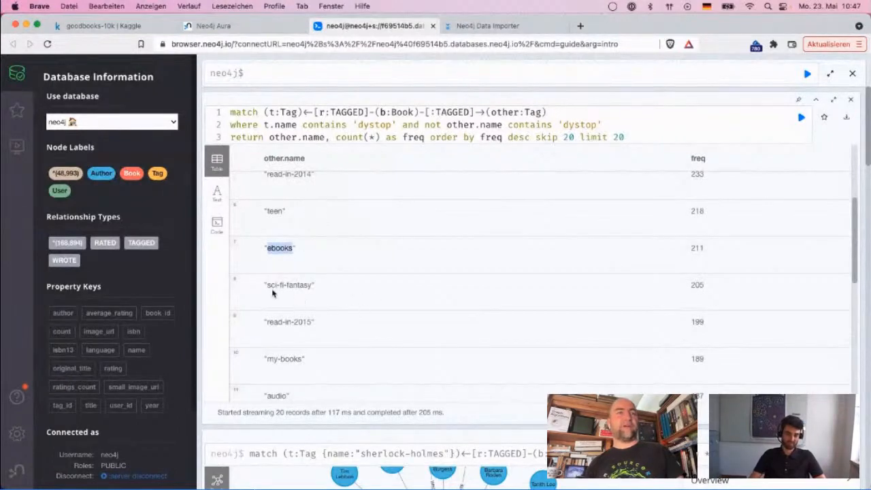
drag(267, 287, 311, 287)
scroll(310, 286, down, 4)
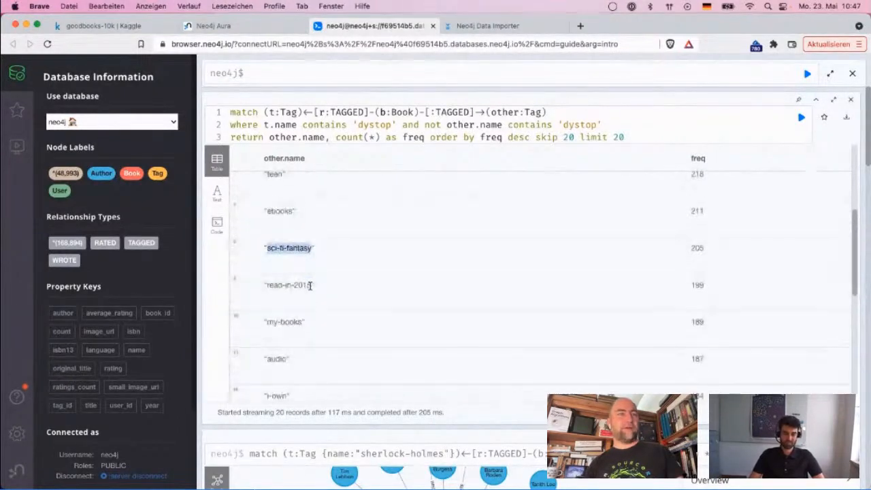
scroll(310, 290, up, 3)
scroll(311, 290, up, 1)
click(269, 262)
drag(270, 262, 325, 262)
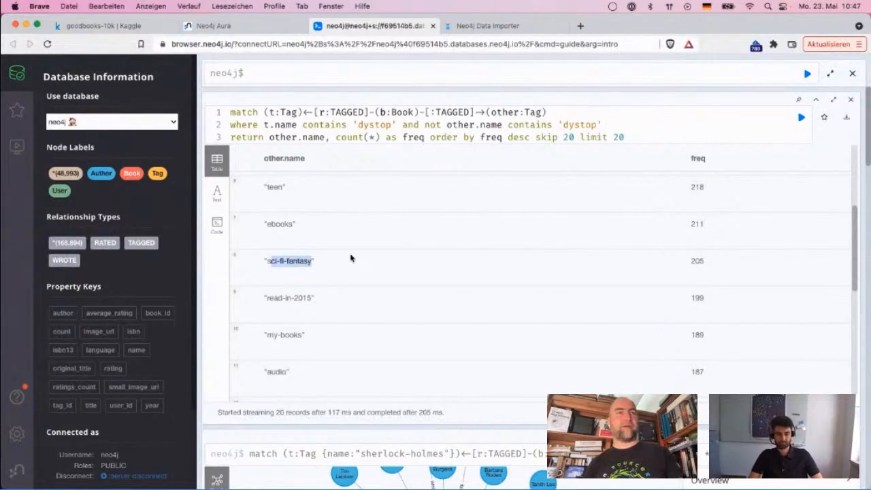
- Examine the remaining related tags down to the last row, highlighting read-in-2012 and read-in-2016
scroll(351, 258, down, 4)
scroll(351, 258, down, 5)
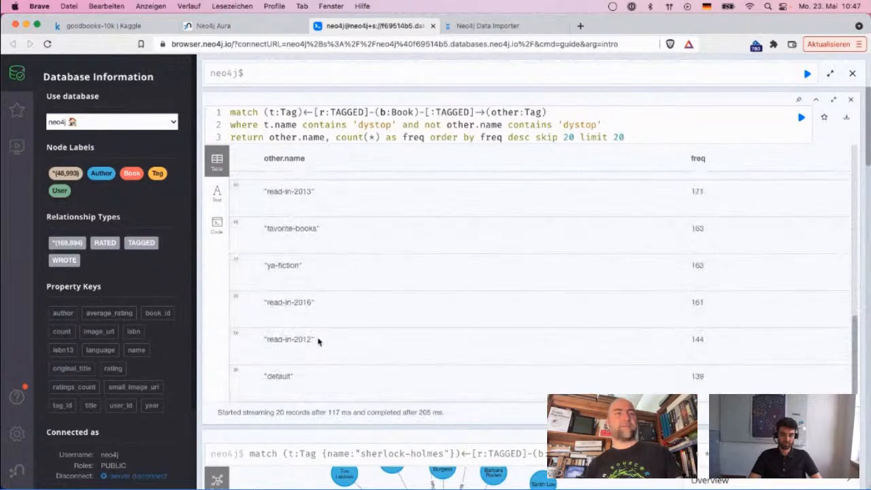
drag(268, 339, 312, 336)
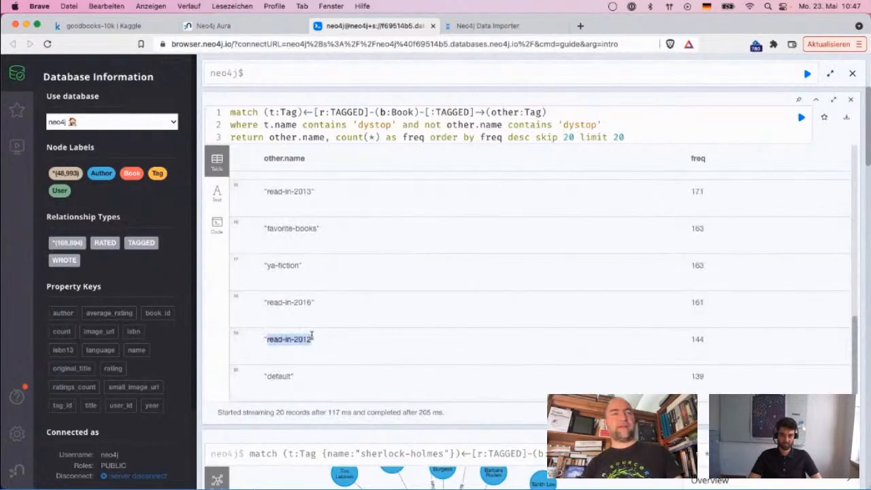
drag(311, 300, 261, 304)
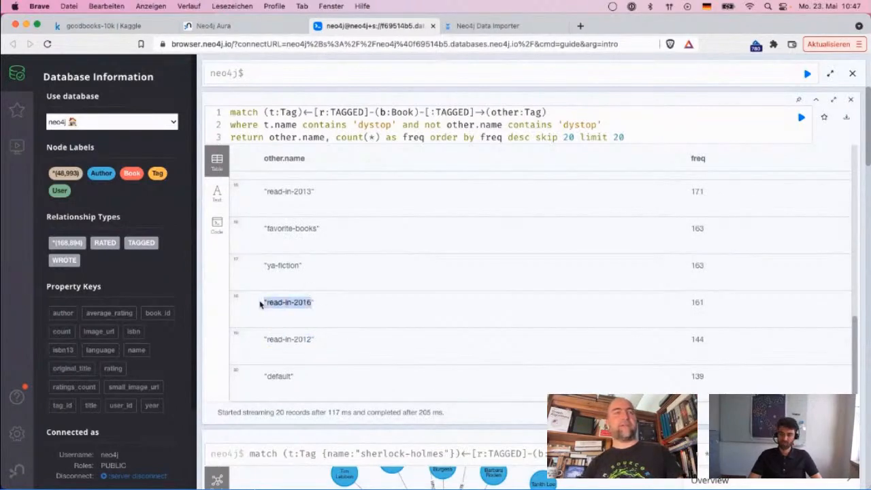
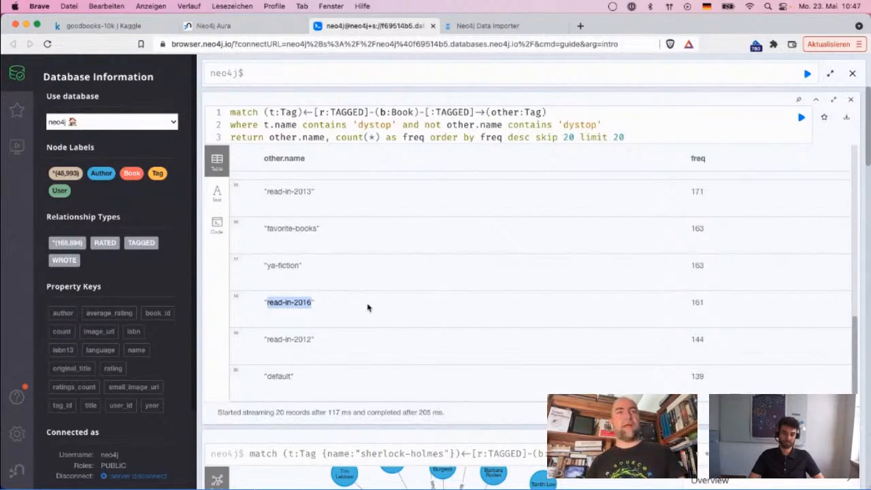
click(368, 308)
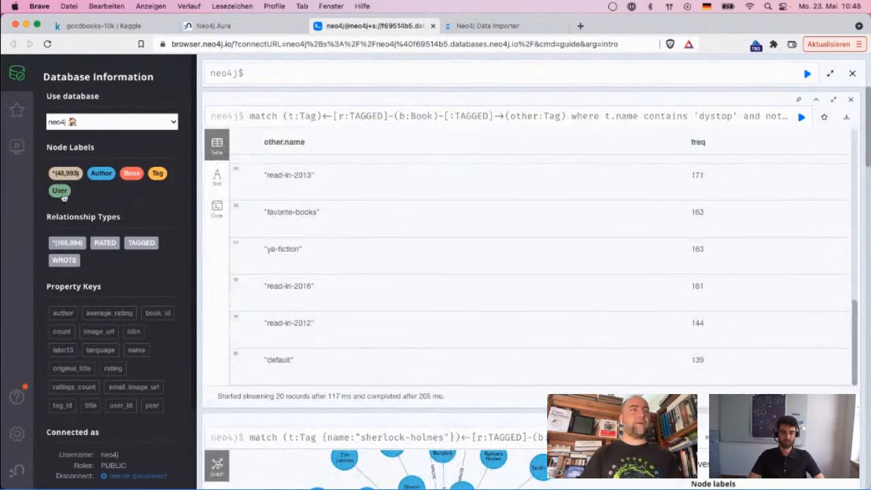
- Query samples of the User nodes and RATED relationships, and caption the RATED relationships with their rating property
click(68, 197)
click(105, 243)
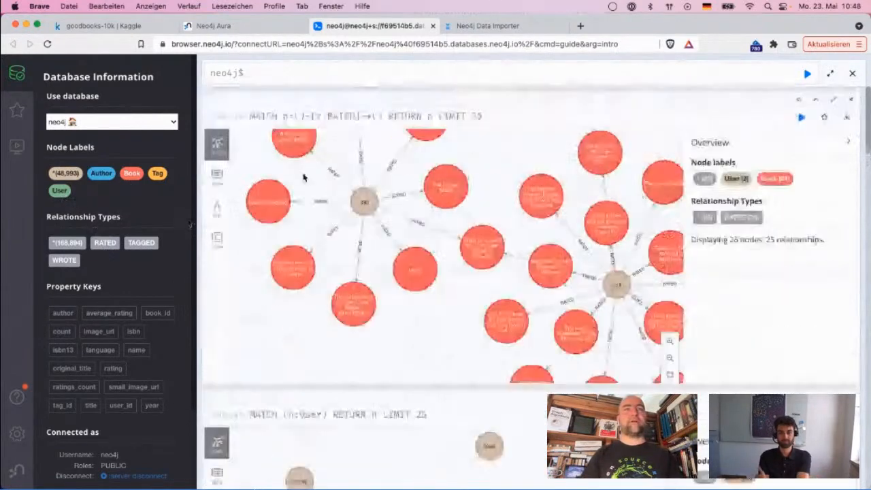
click(400, 194)
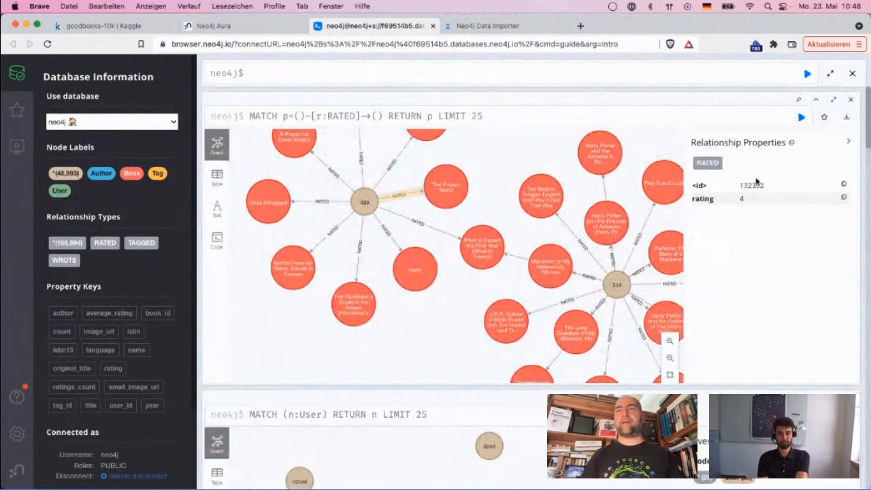
click(708, 164)
click(800, 178)
- Enlarge the page to 125% and hide the database information and node details to give the ratings graph more room
drag(440, 196, 473, 194)
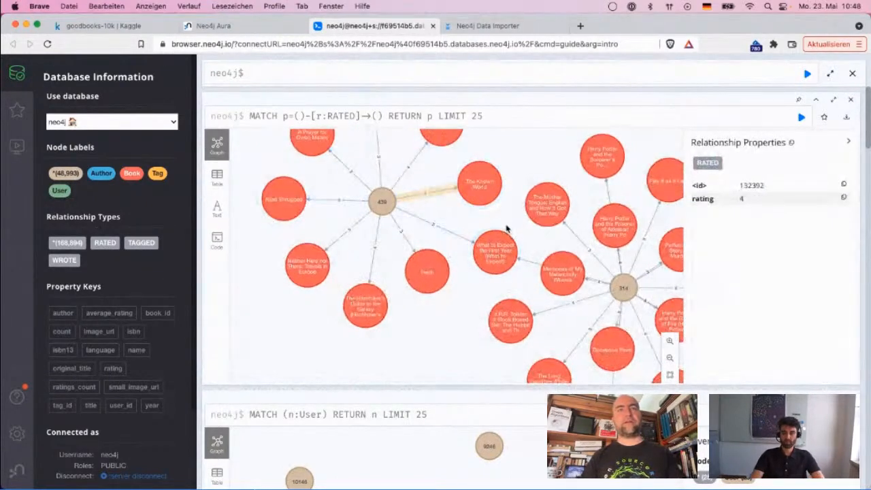
drag(538, 177, 563, 177)
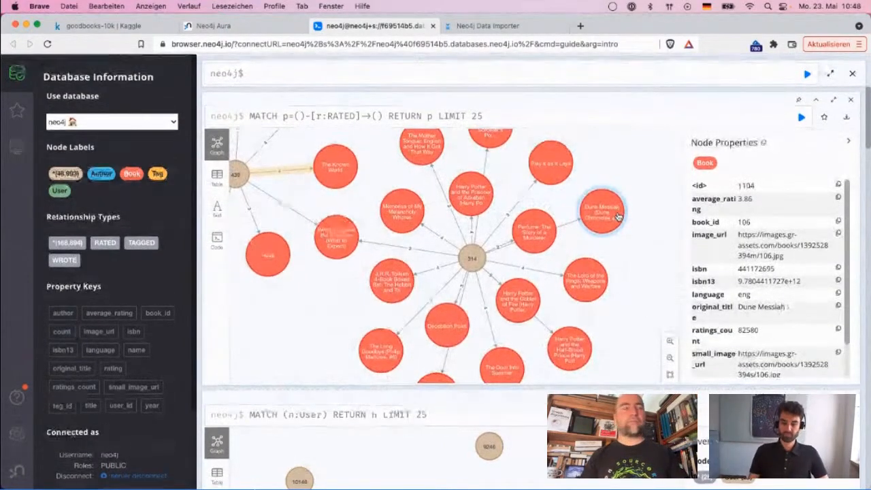
key(super+plus)
key(super+plus)
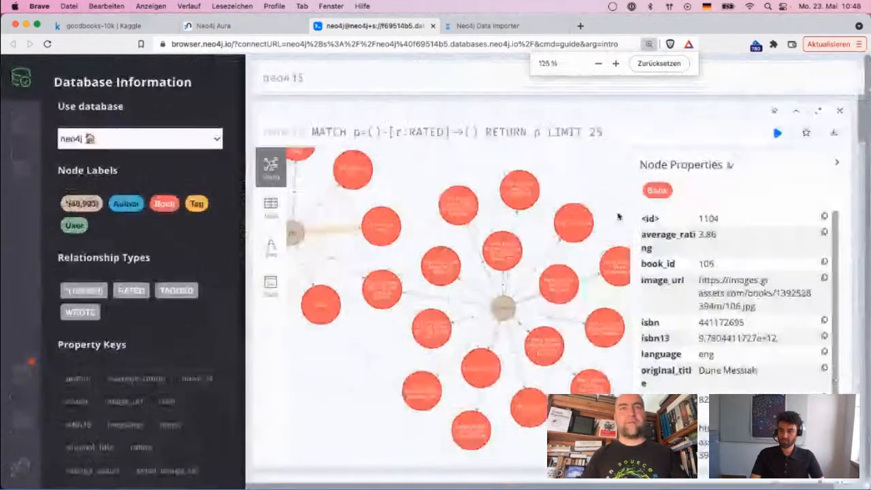
click(843, 163)
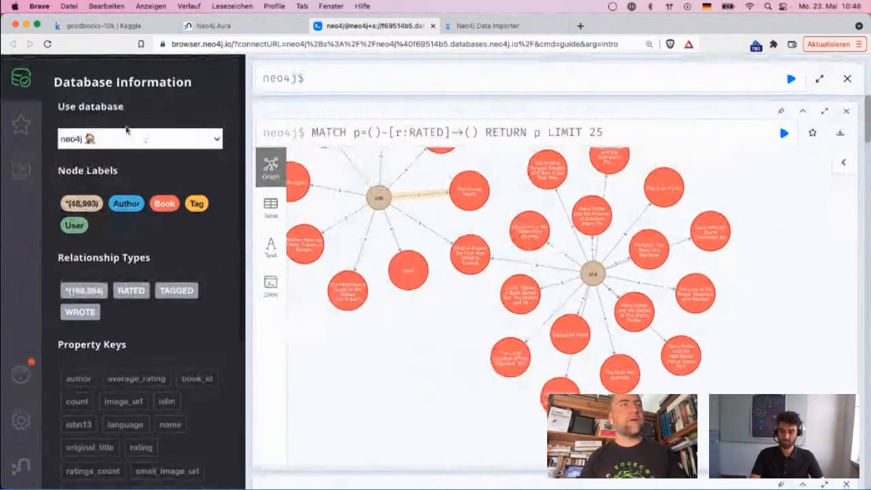
click(26, 79)
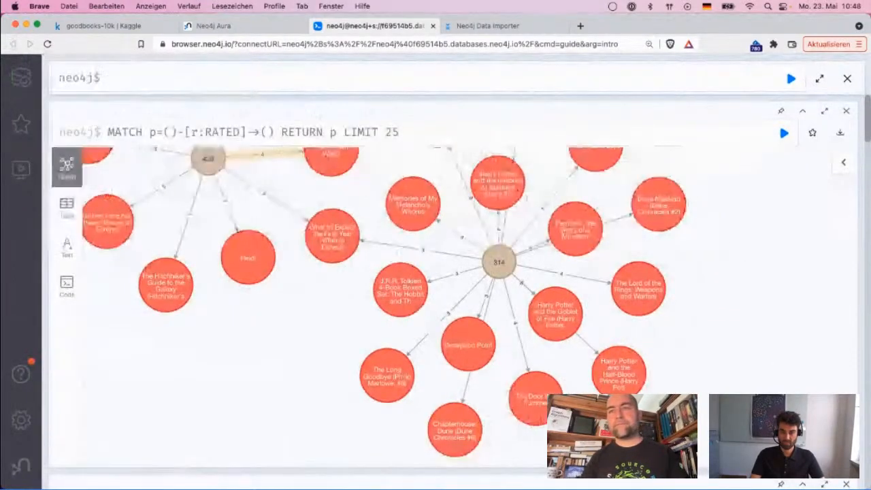
click(843, 417)
click(843, 417)
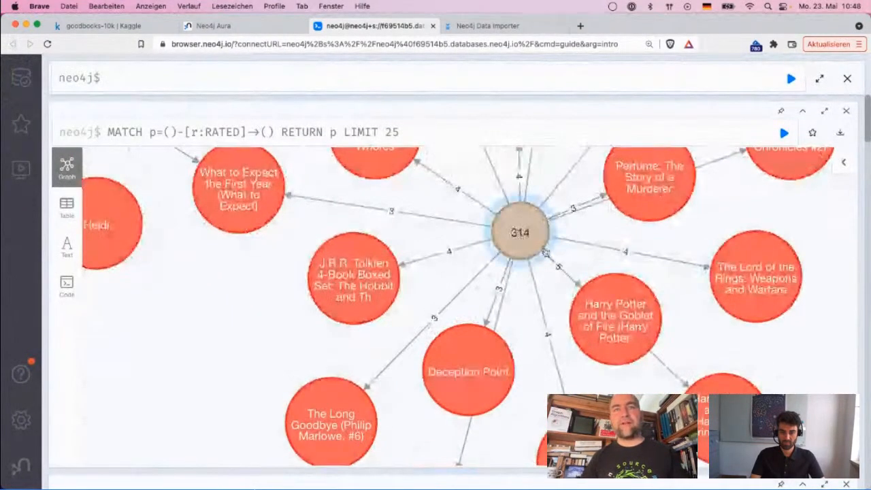
- Spread out the books rated by user 314 and bring that user node into the middle of the graph
drag(603, 310, 713, 273)
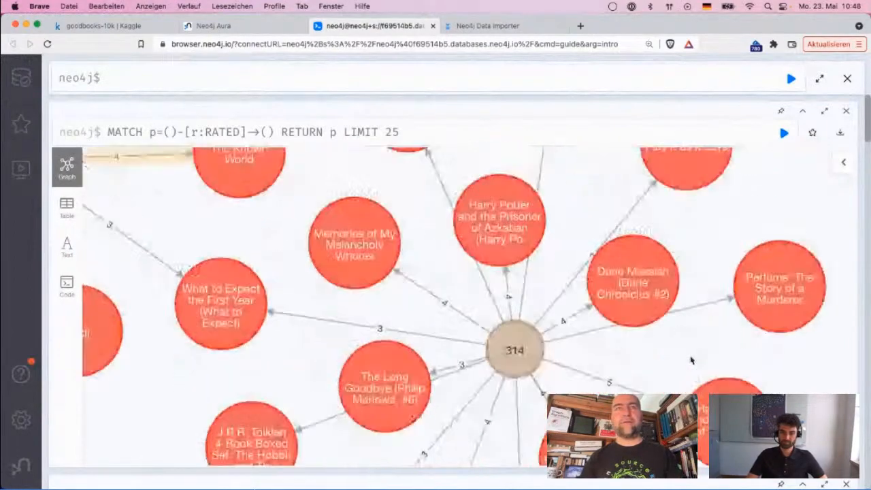
click(470, 207)
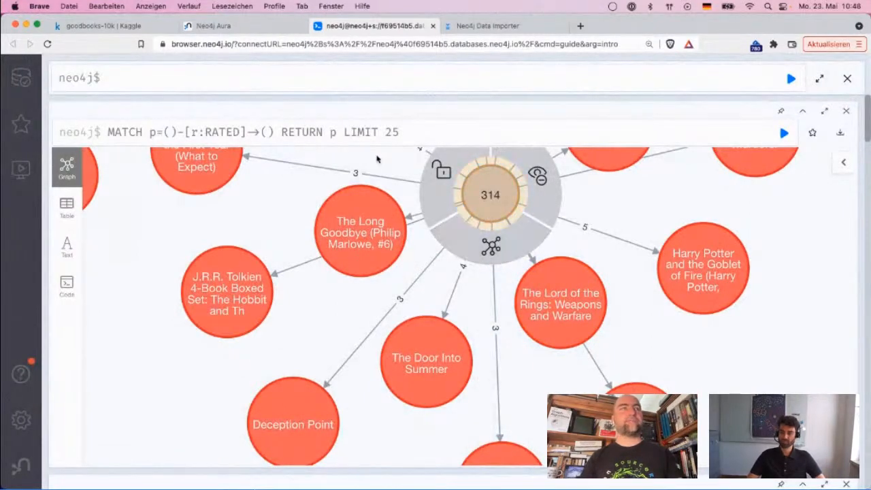
click(608, 258)
drag(530, 232, 502, 329)
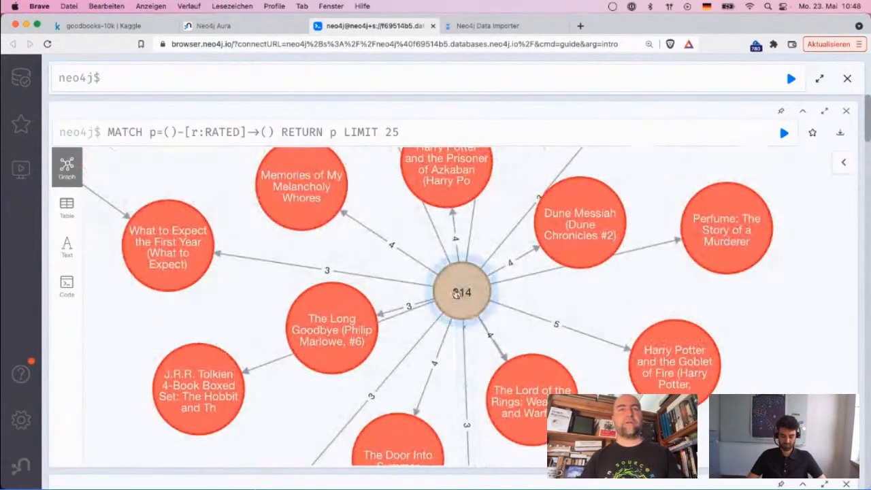
- Toggle the child relationships of user node 314 and show the node's properties
click(462, 293)
click(463, 344)
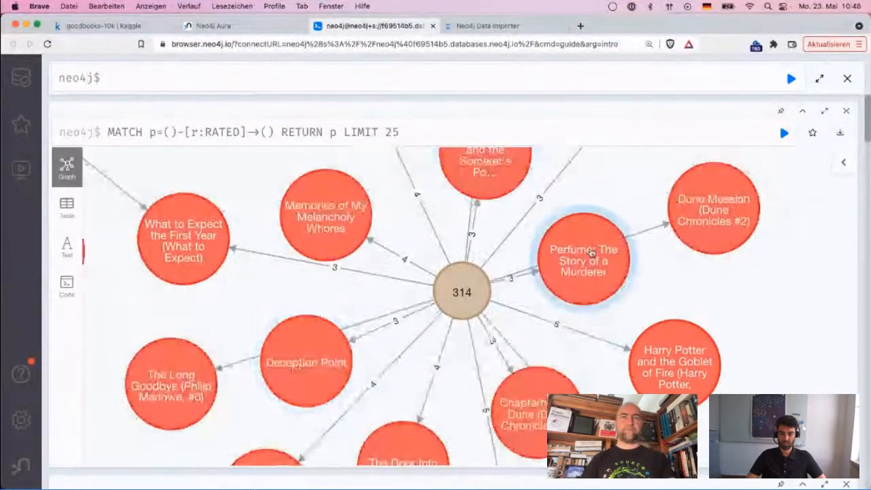
click(479, 308)
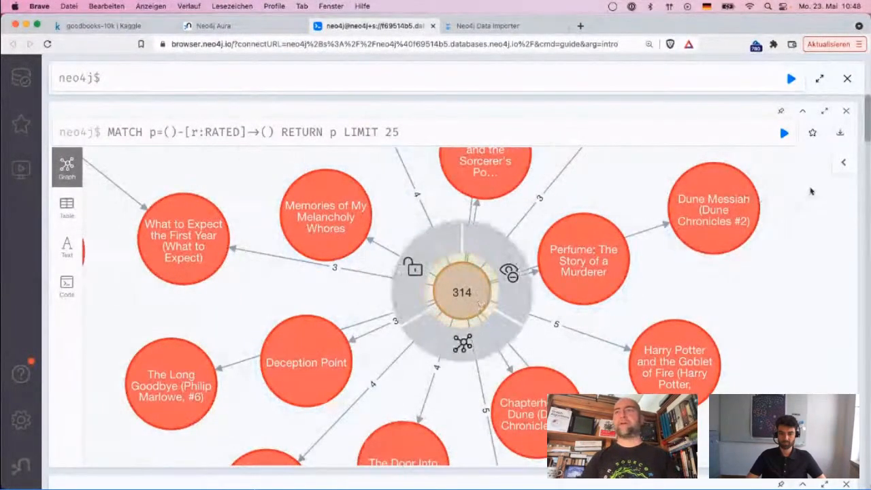
click(845, 163)
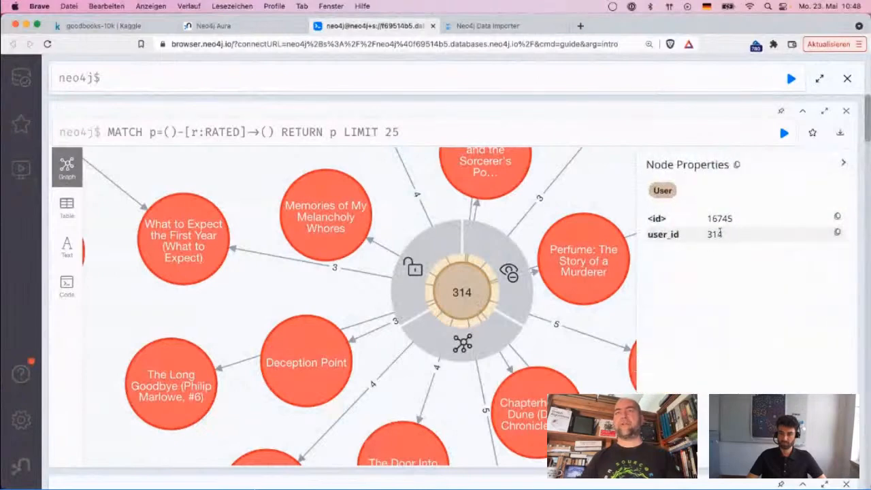
- Write the query match (u:User {user_id:'314'})-[:RATED]->(b) and run it
click(439, 75)
text(match (u)
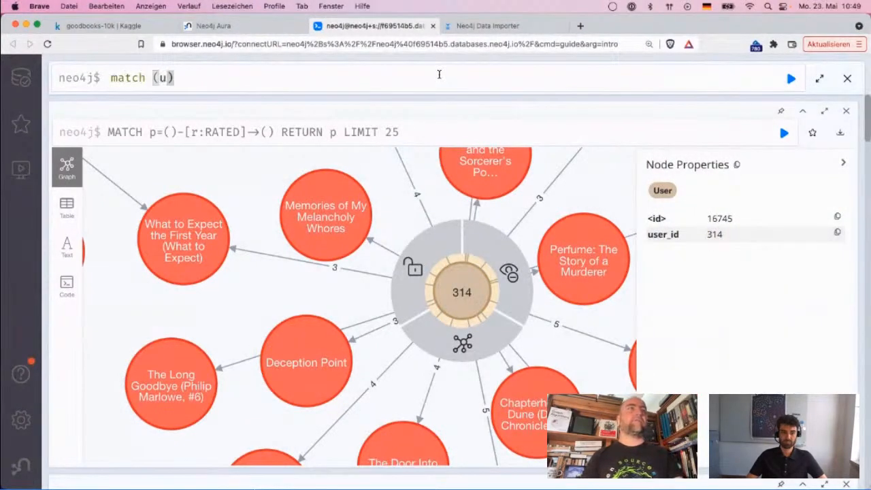
text(:User))
key(BackSpace)
text({user_id)
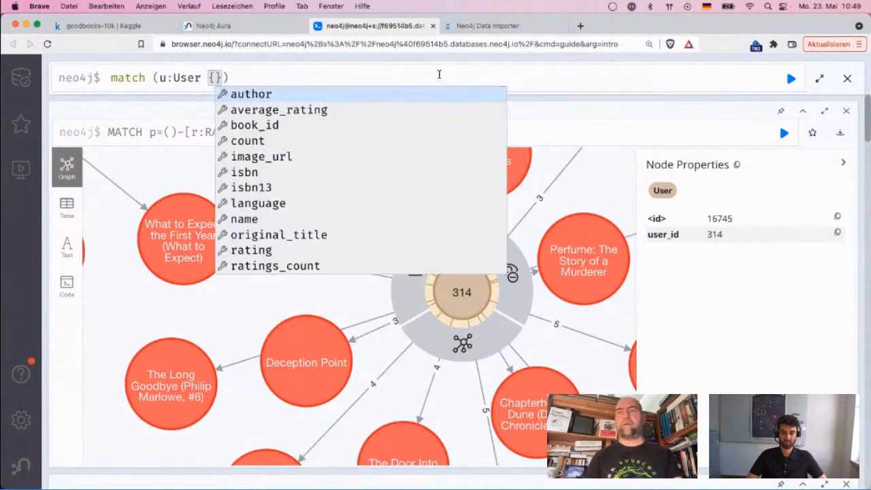
text(:'314'}))
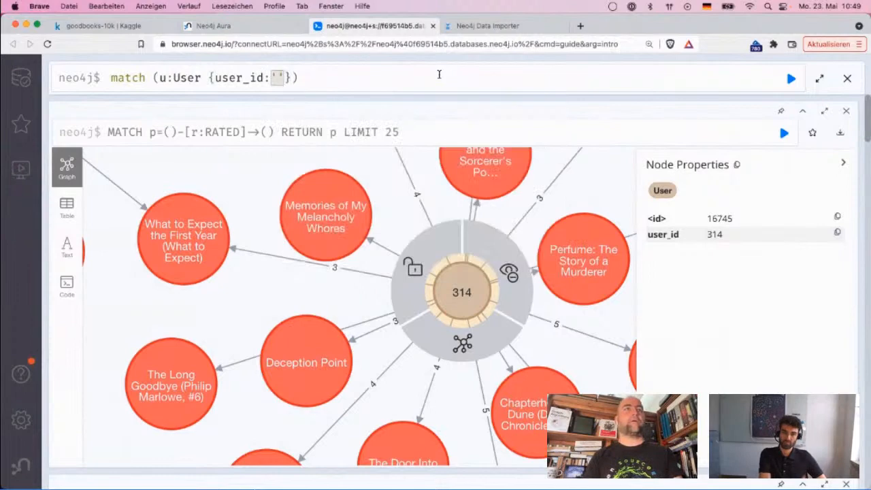
key(BackSpace)
text(-)
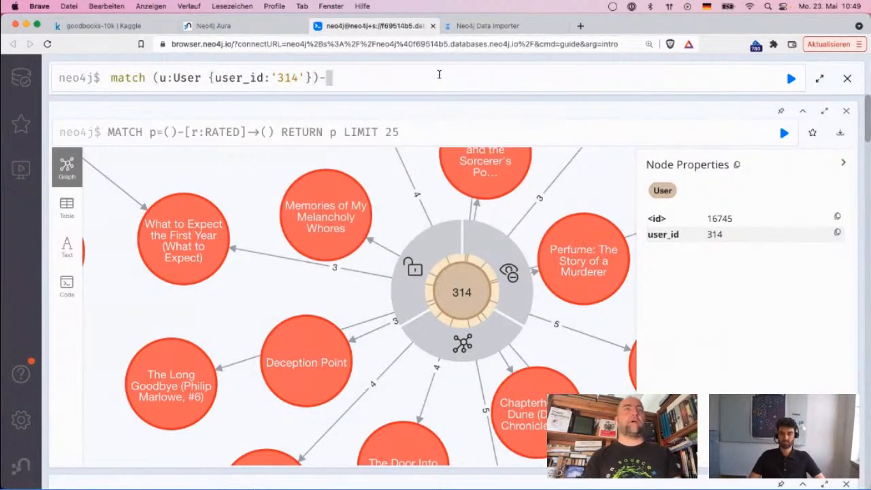
text([:RATED]->)
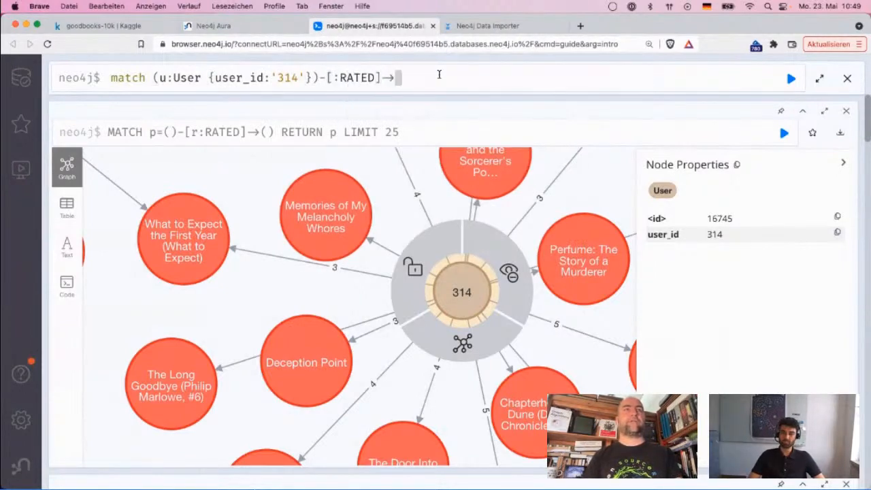
text((b)
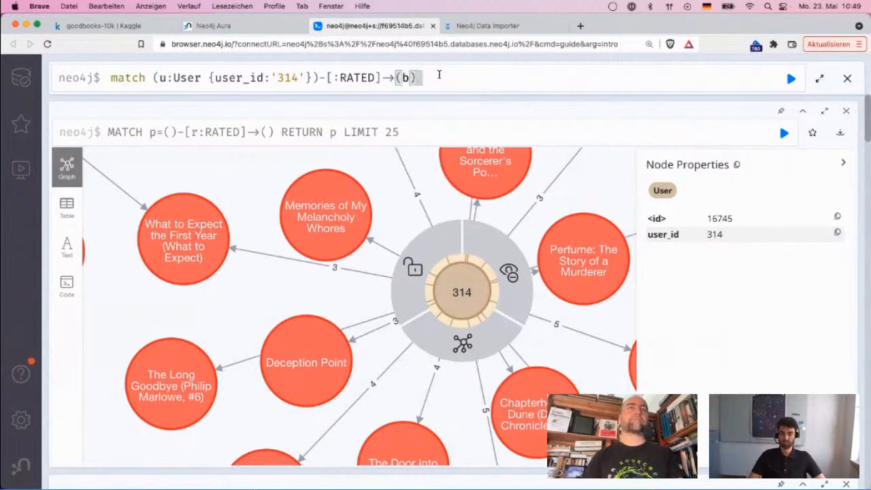
key(Return)
- Recall the last query, add RETURN *, name the RATED relationship r, and run it
key(Up)
text(RETURN)
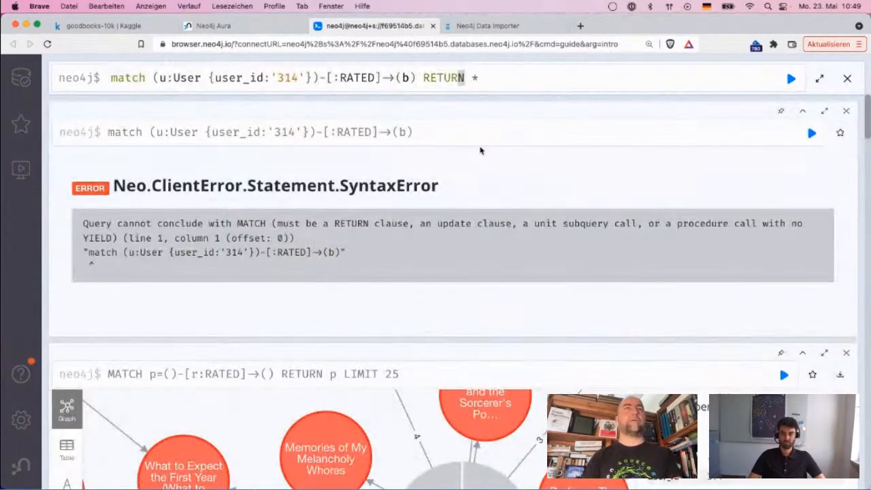
key(Left)
key(Left)
key(Left)
key(Left)
text(r)
key(Return)
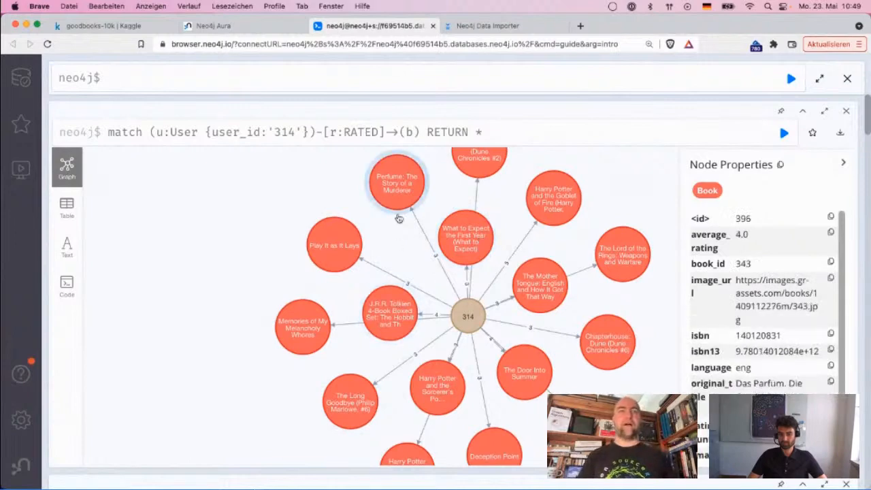
- Spread the rated book nodes out around user 314 in the result graph, including Perfume, Dune Messiah and The Mother Tongue
drag(395, 187, 188, 317)
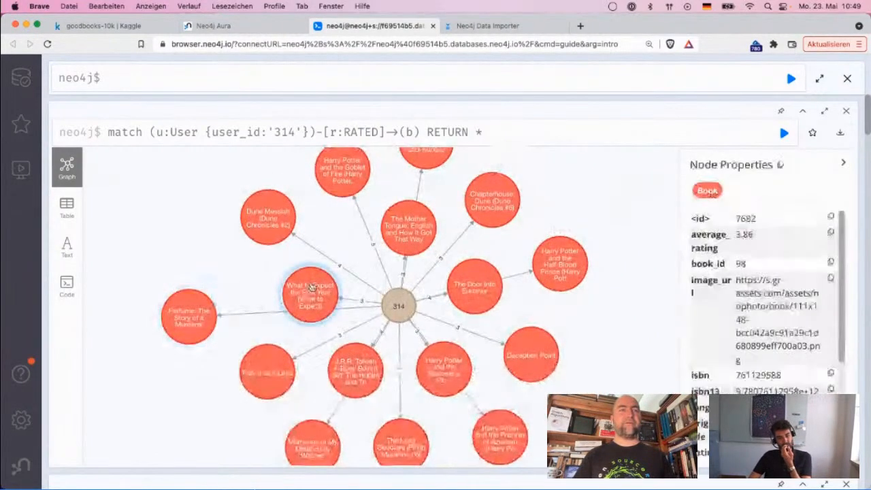
drag(195, 322, 155, 300)
drag(231, 285, 222, 227)
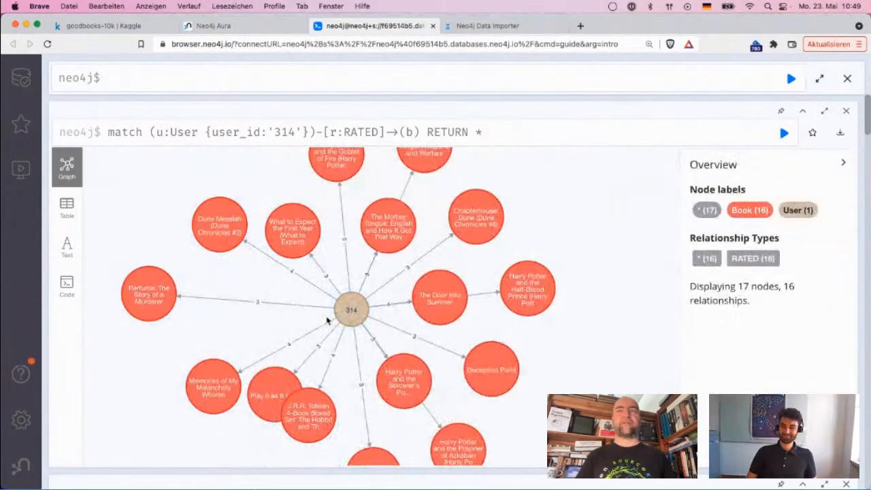
mouse_move(355, 309)
mouse_down()
mouse_move(389, 296)
mouse_move(359, 305)
mouse_up()
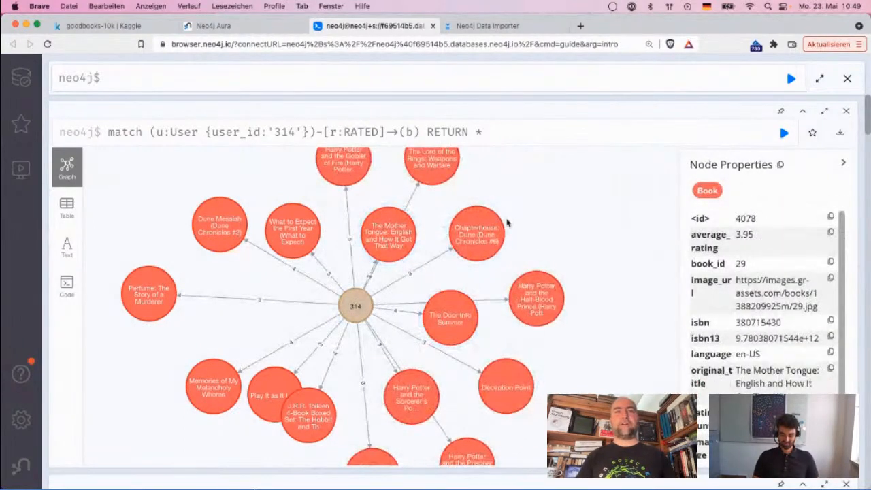
drag(378, 230, 366, 209)
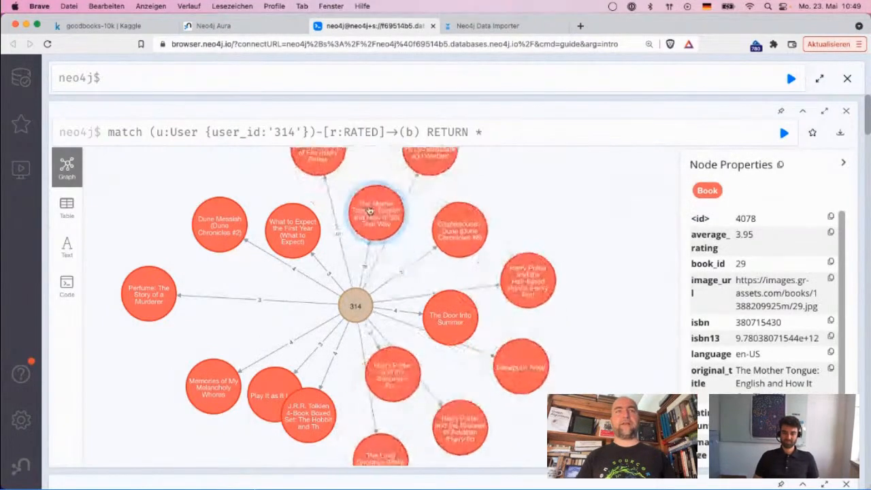
drag(445, 172, 468, 177)
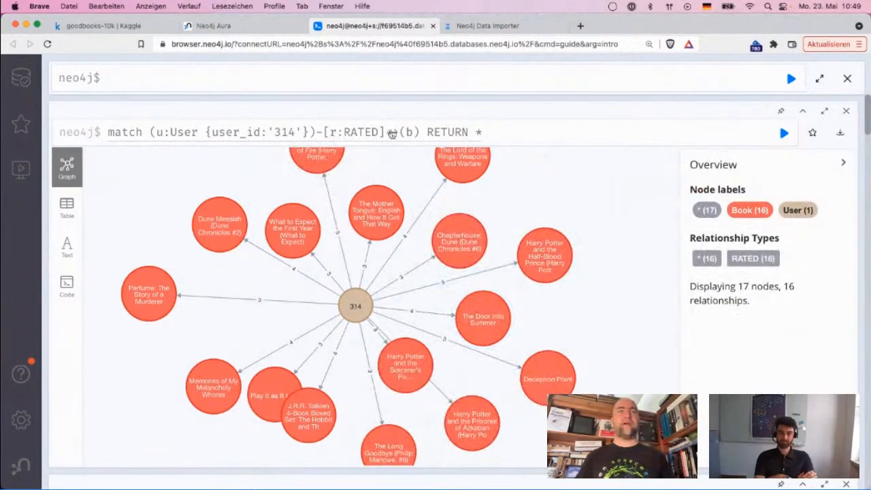
- Put RETURN * on its own line and extend the match pattern with <-[:WROTE]-(author)-[:WROTE]->(reco)
click(429, 133)
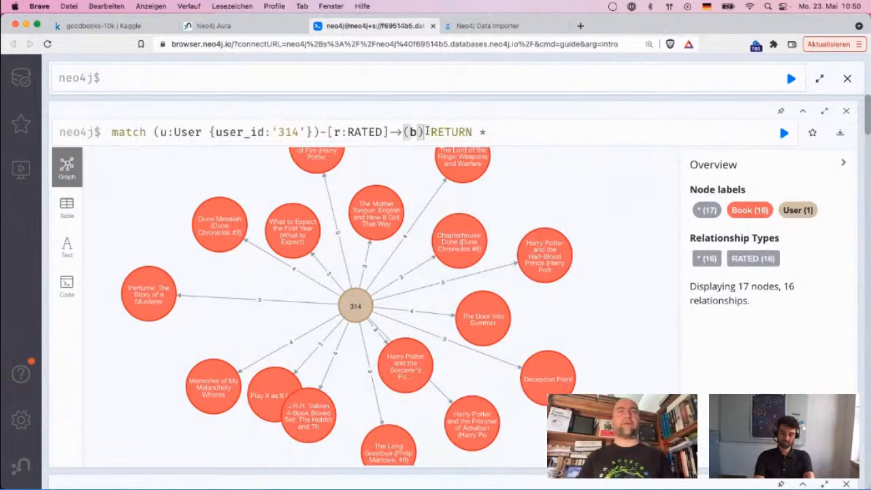
key(shift+Return)
key(Return)
key(Up)
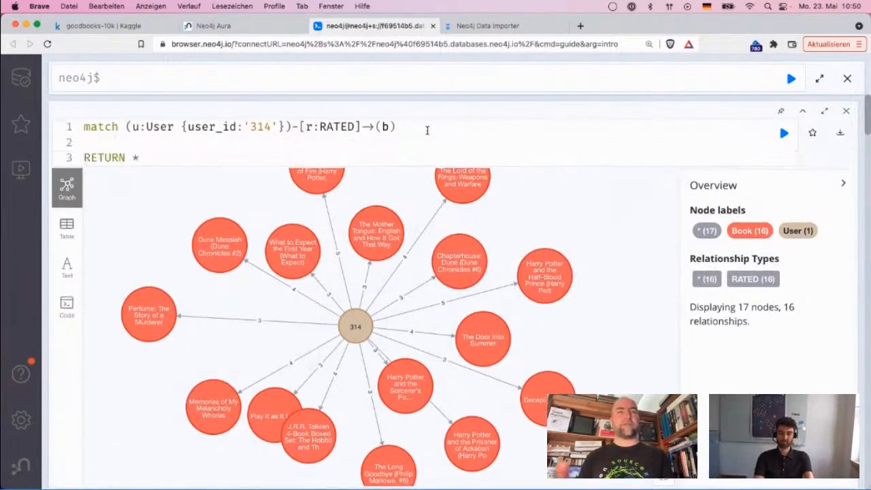
text(<-[:W)
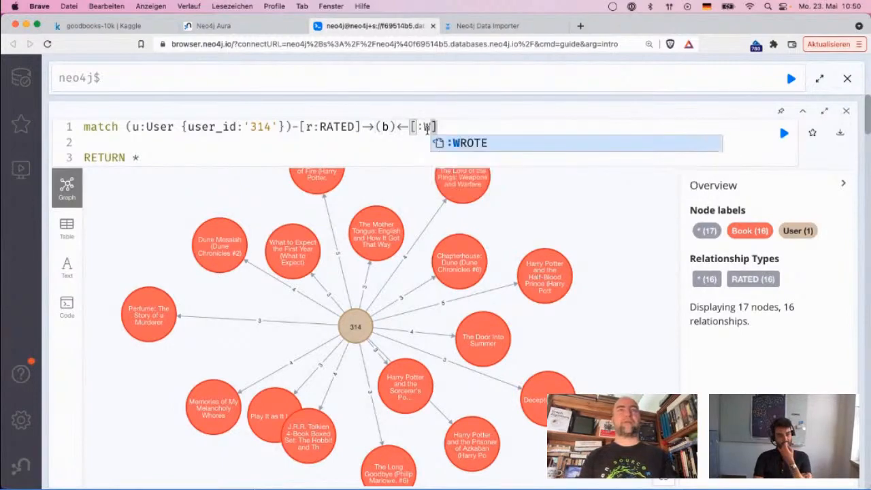
key(Return)
text(-)
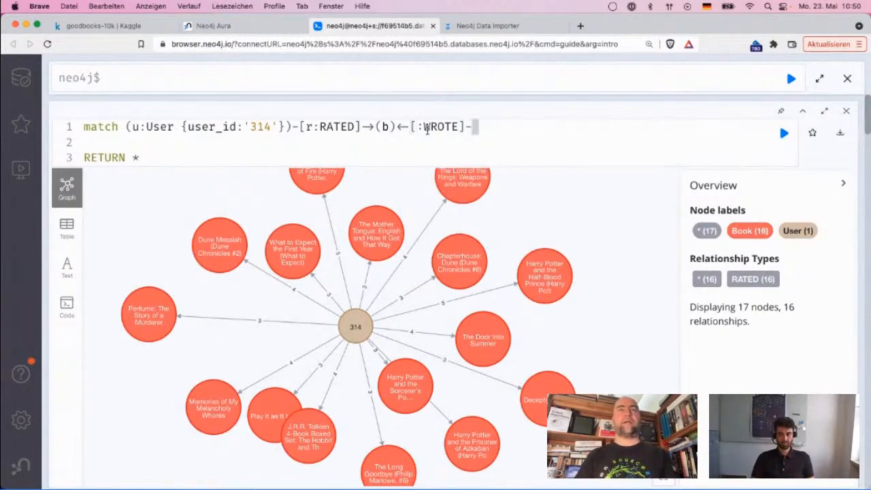
text((a)uthor)-)
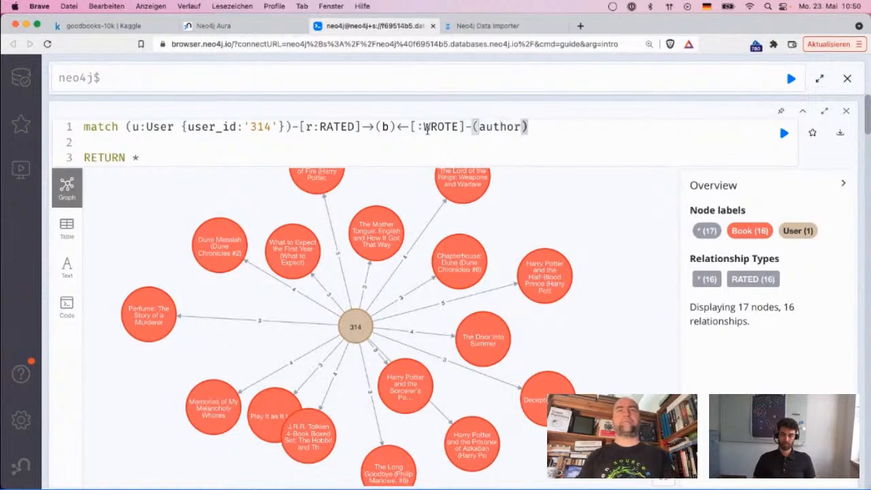
text([:W)
key(Return)
text(->(reco)
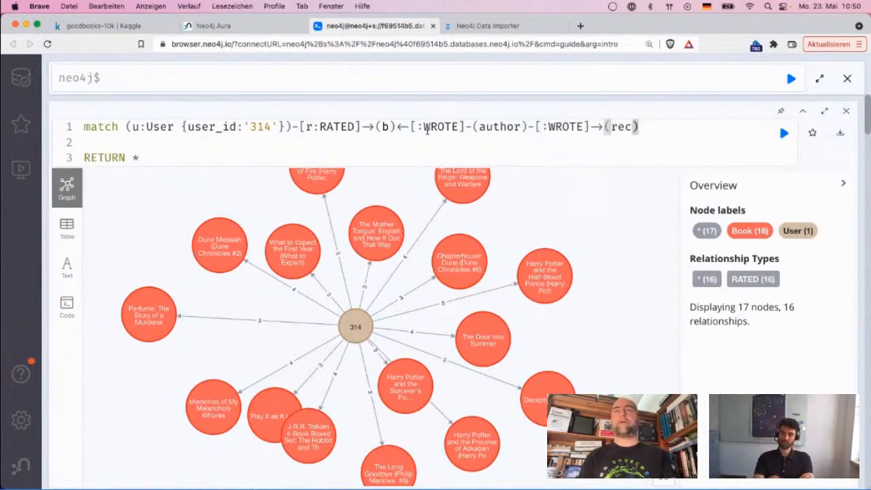
key(Down)
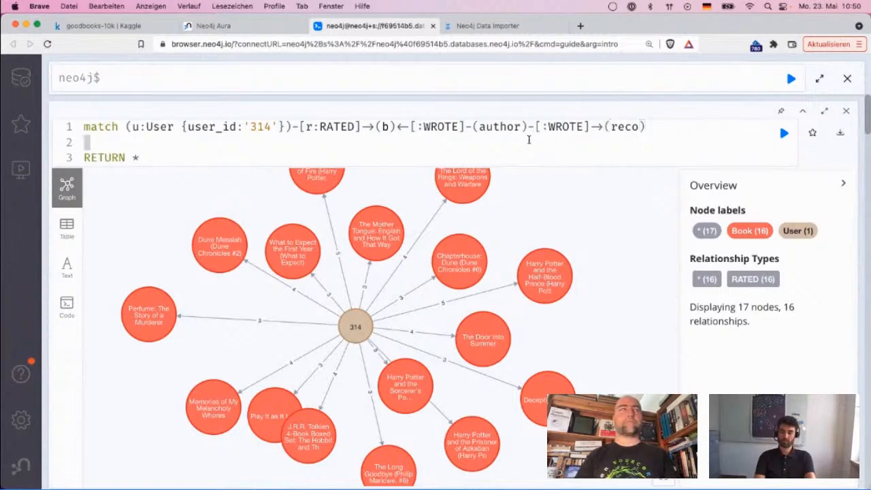
- Add the condition WHERE r.rating >= 4 to the query and restrict the returned rows with LIMIT 10
double_click(310, 127)
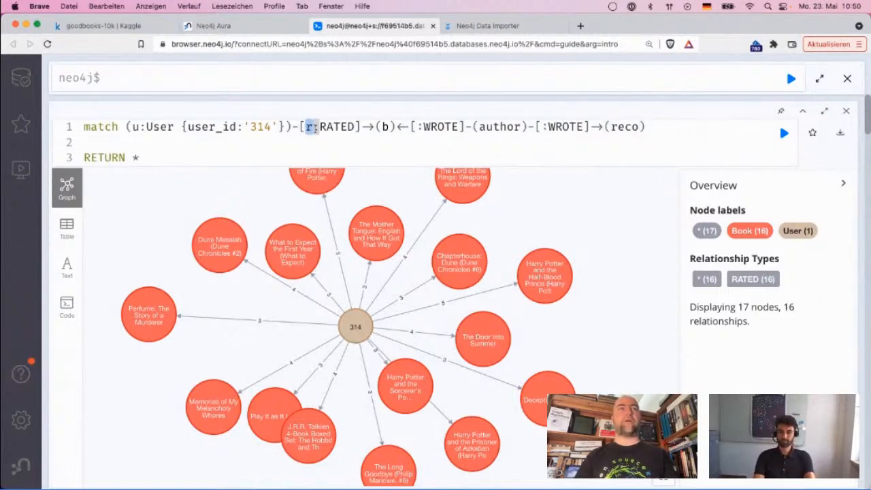
click(330, 294)
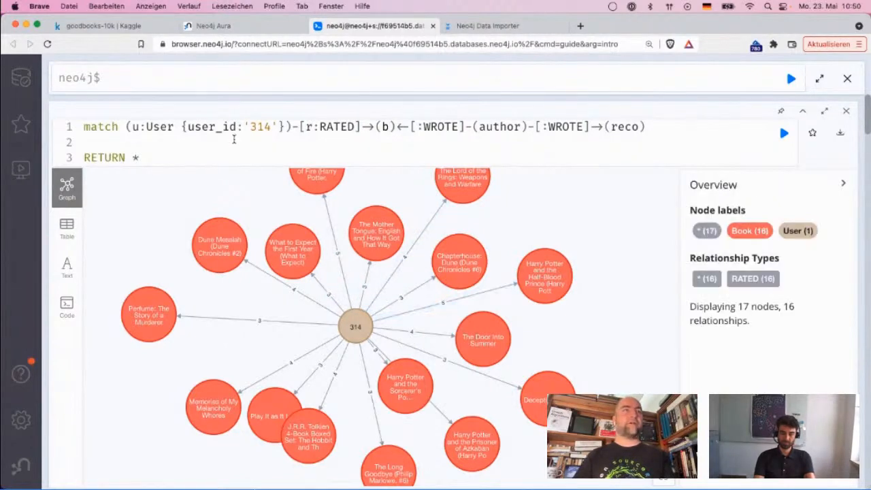
text(EHERE)
text(HERE r.rating )
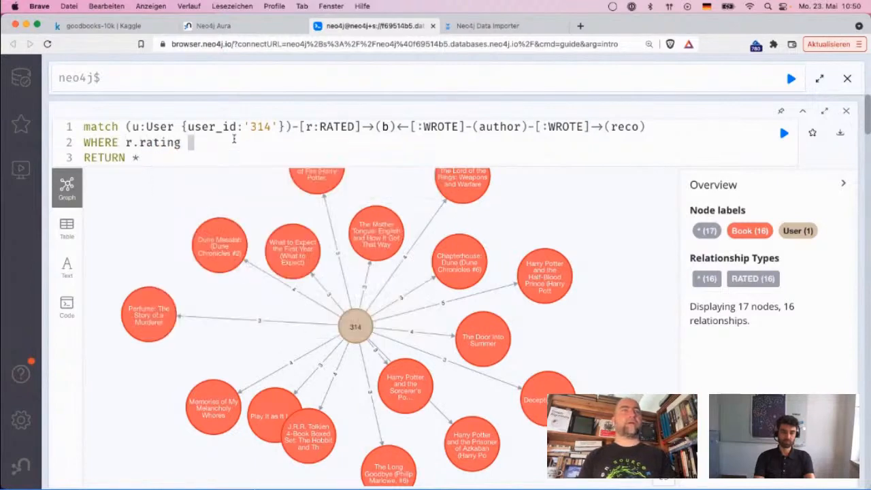
text(>)
key(BackSpace)
text(= 4)
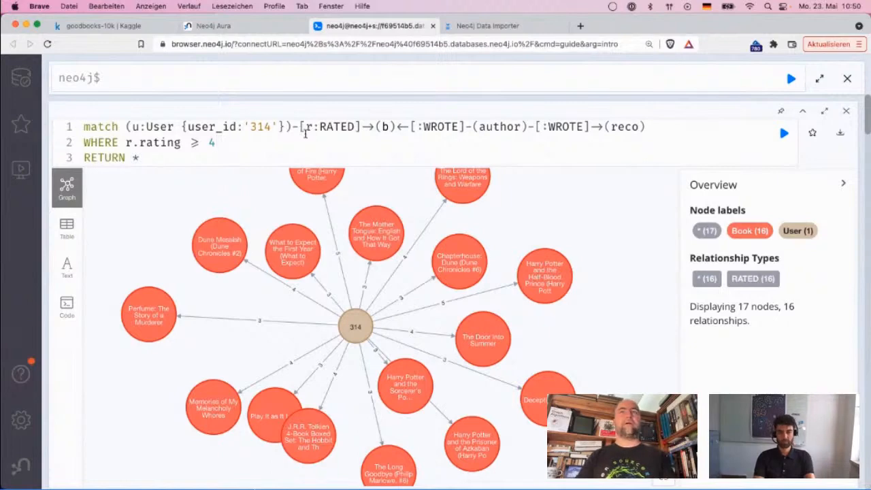
click(288, 158)
text(LIMIT )
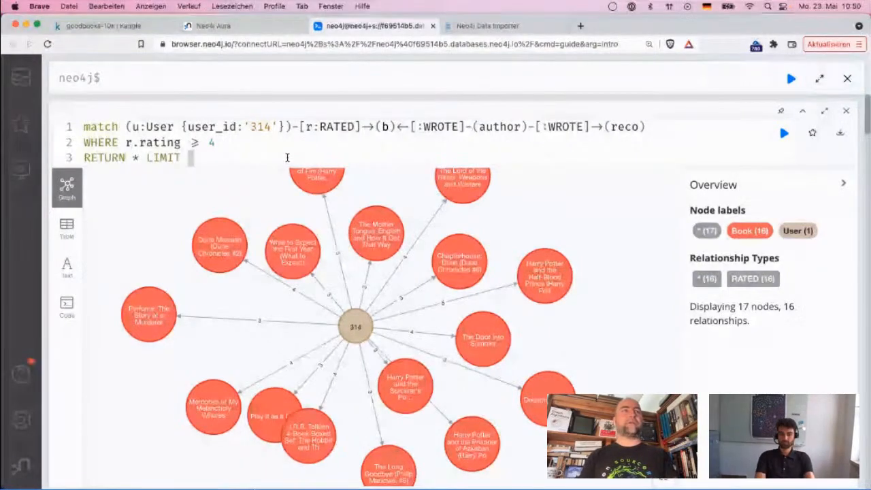
text(10)
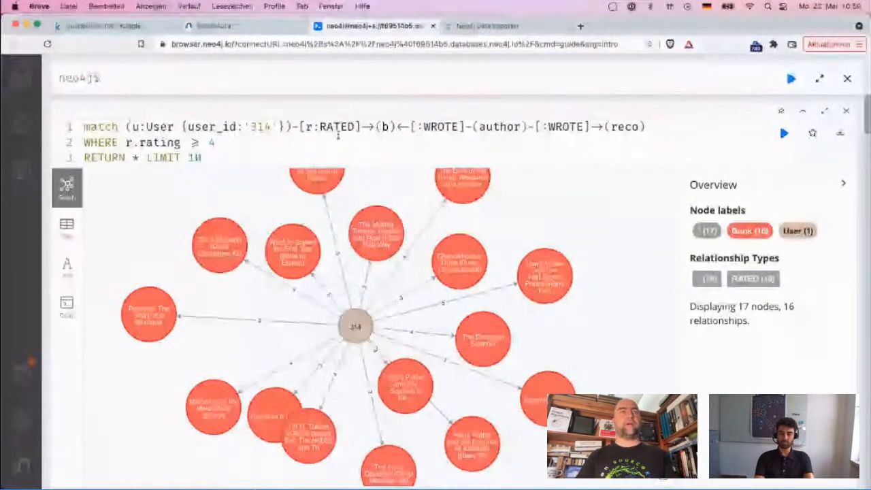
- Name the two WROTE relationships w1 and w2 in the match pattern and run the query
click(542, 127)
text(w2)
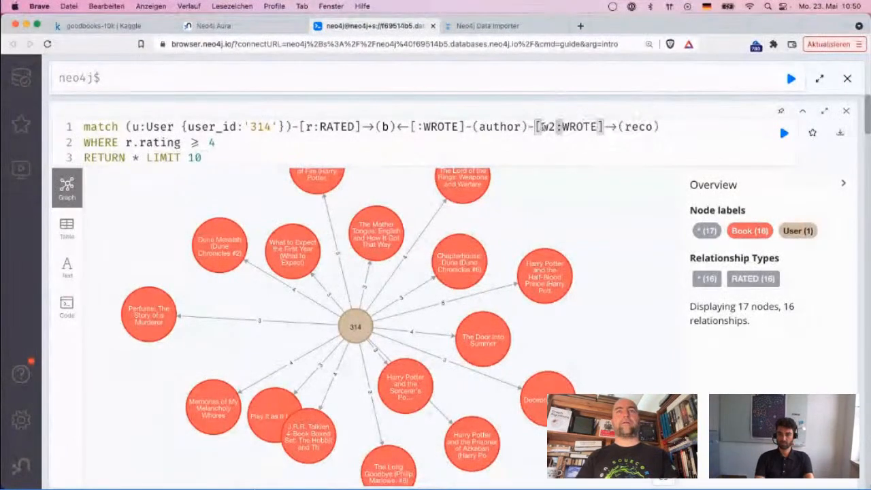
click(417, 127)
text(w1)
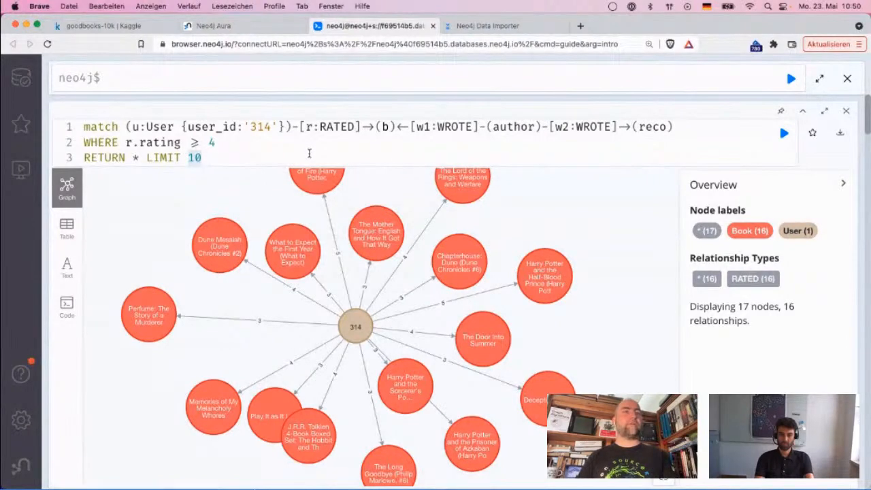
key(super+Return)
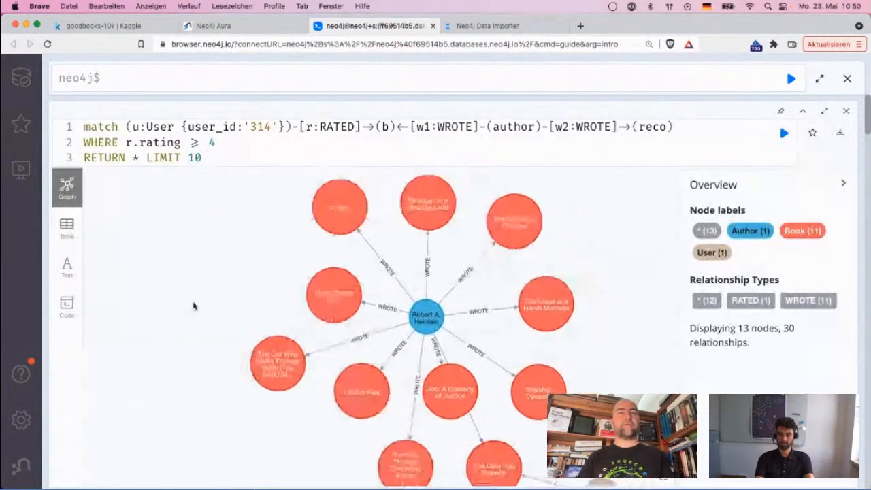
- Spread the result graph so user 314, The Door Into Summer, the author node and Job: A Comedy of Justice stand apart
drag(529, 451, 640, 203)
drag(570, 403, 278, 281)
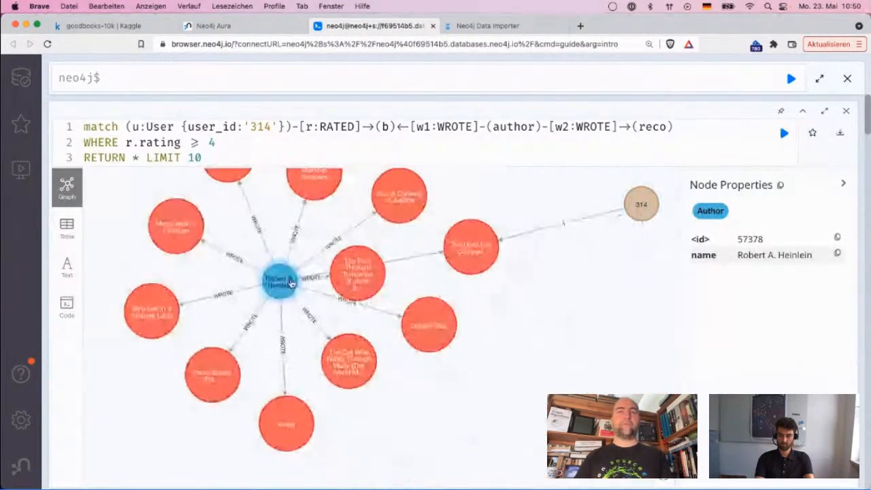
click(463, 249)
click(582, 228)
click(347, 275)
click(277, 285)
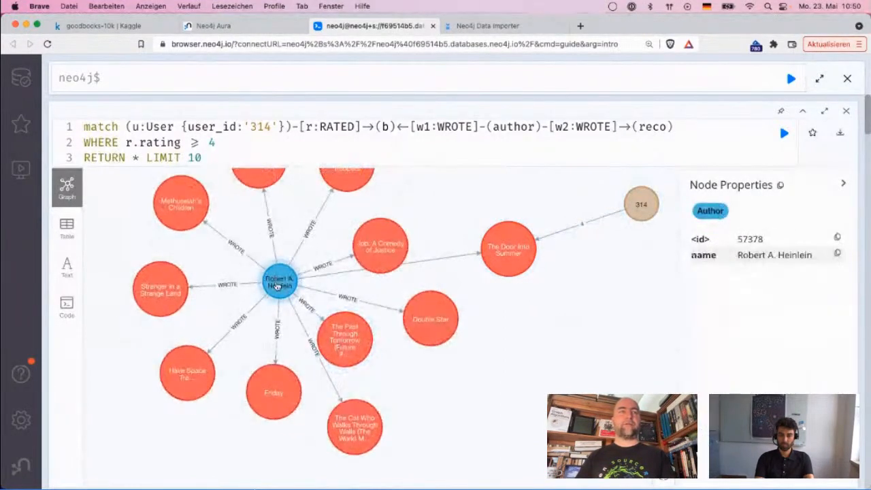
click(277, 286)
drag(386, 249, 387, 221)
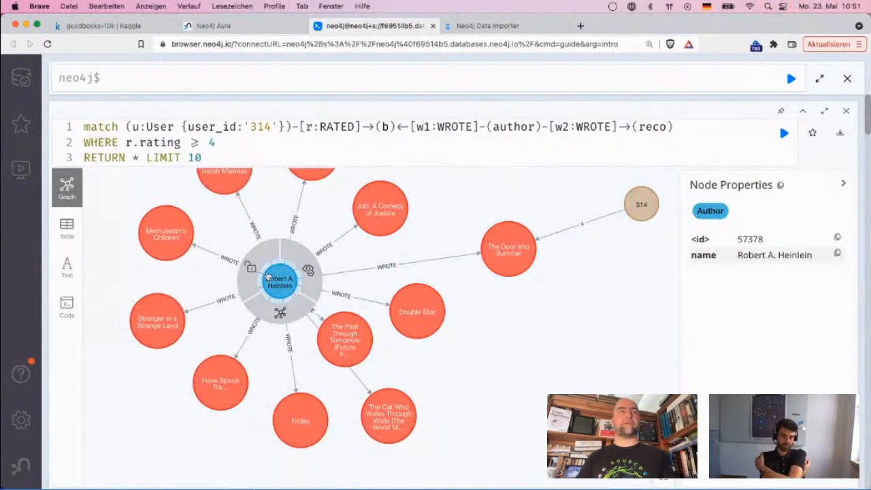
- Show the Double Star book's average rating in its properties and move The Door Into Summer node slightly upward
click(417, 312)
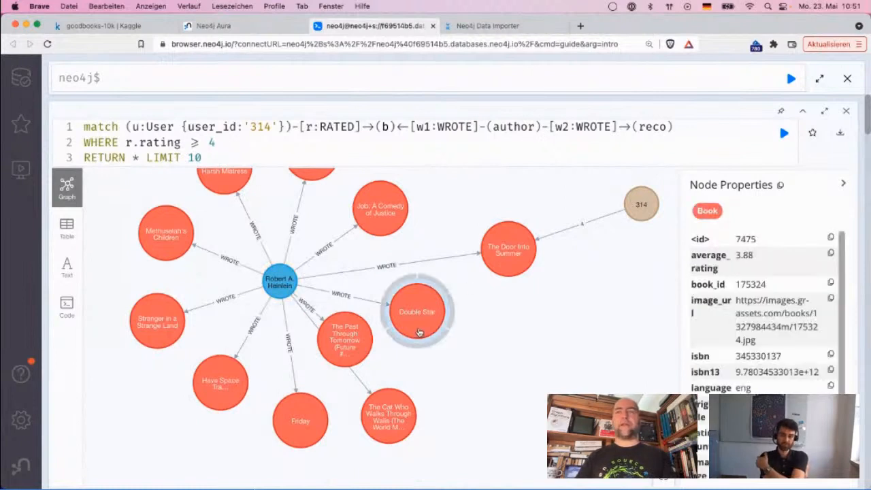
drag(743, 255, 735, 255)
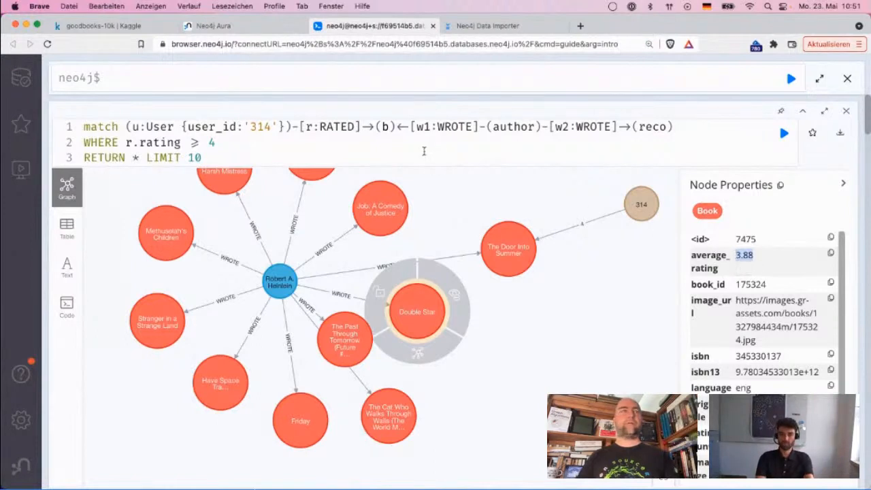
click(310, 160)
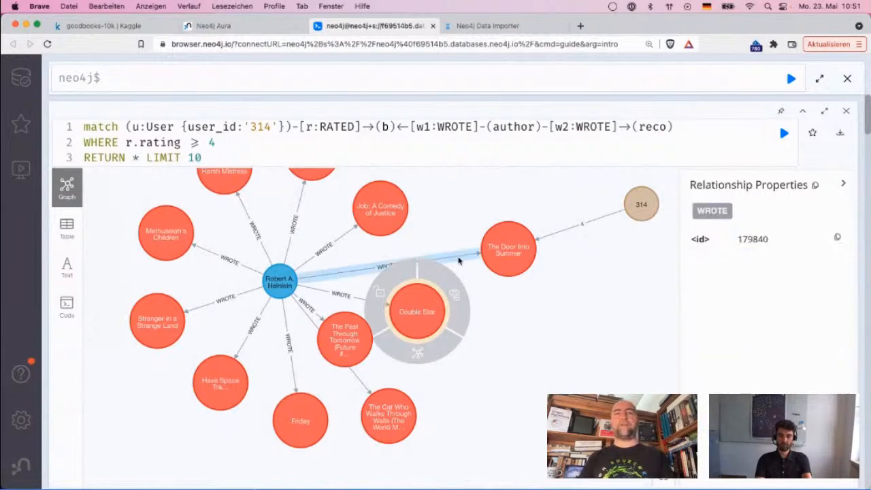
drag(522, 250, 507, 223)
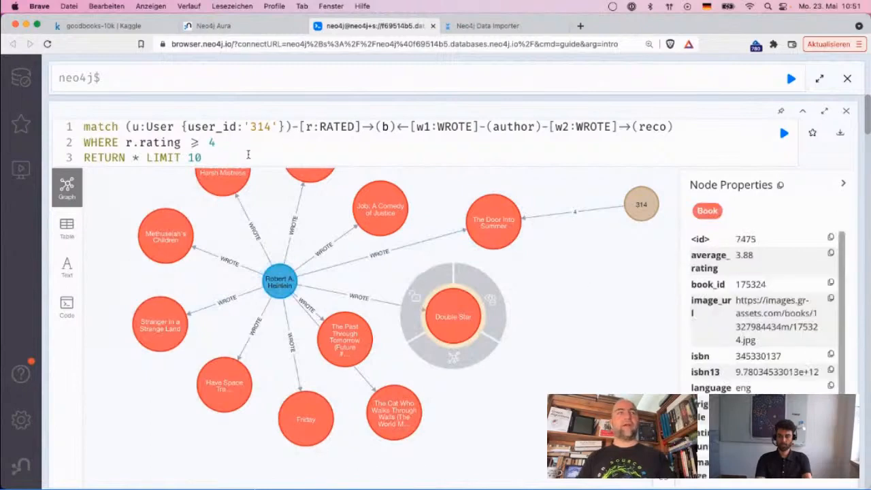
- Replace the query's return line with RETURN reco.title, author.name
double_click(650, 128)
click(301, 161)
key(shift+super+Left)
text(RETURn)
key(BackSpace)
text(N)
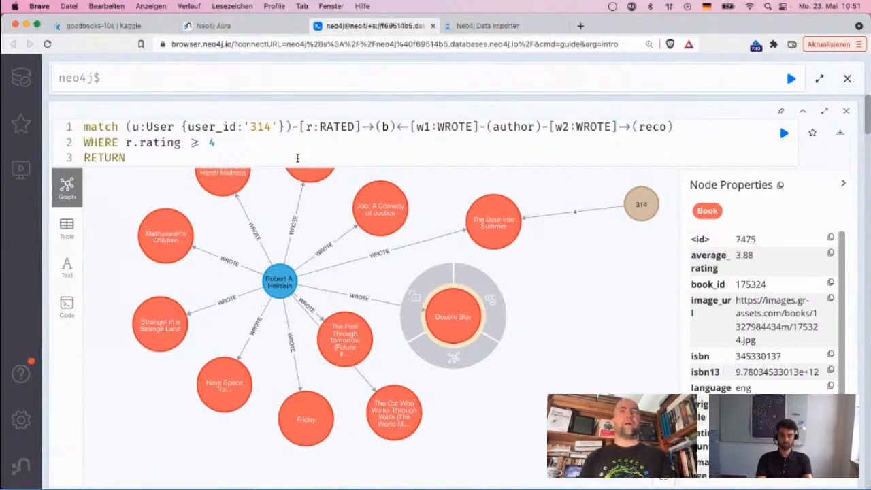
text( reco.rating)
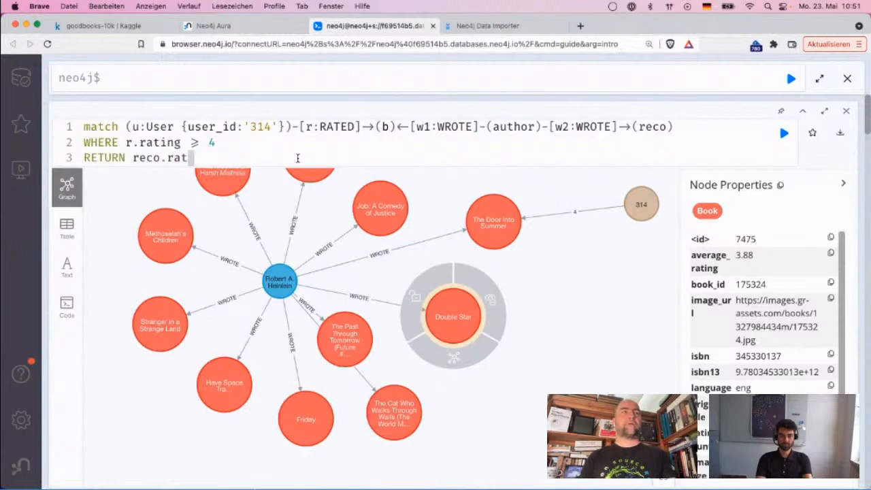
key(BackSpace)
key(BackSpace)
key(BackSpace)
key(BackSpace)
key(BackSpace)
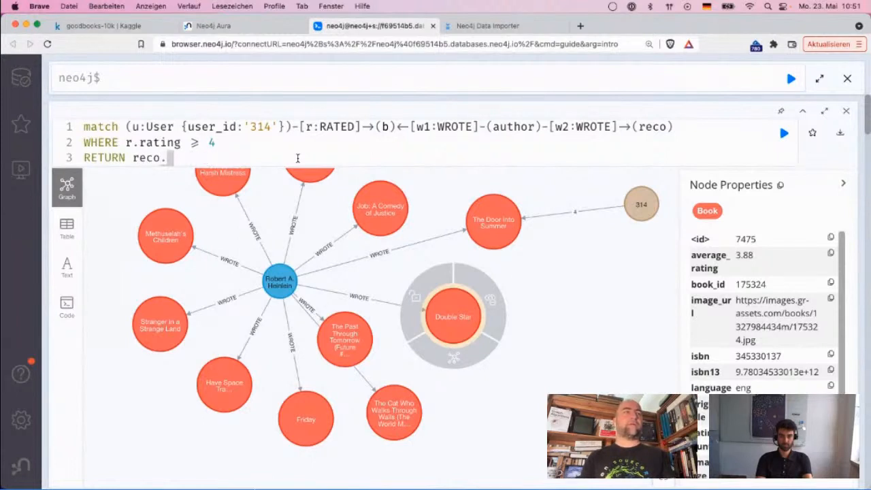
text(authro)
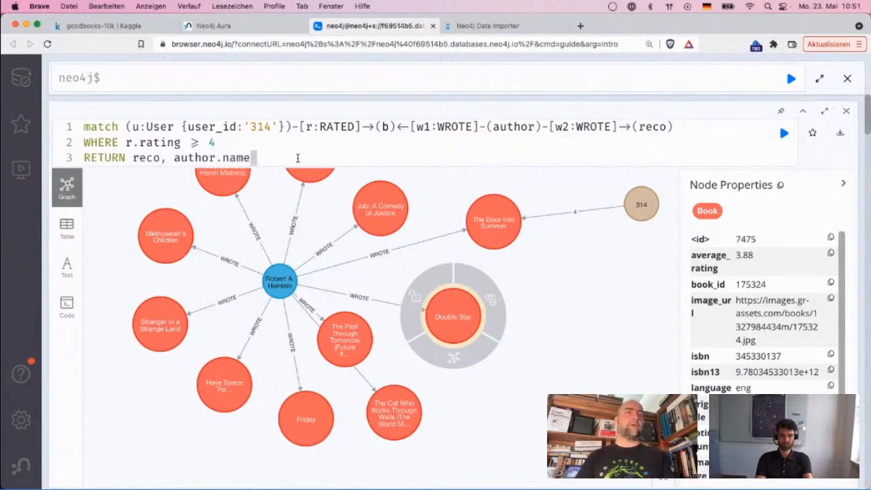
text(.title)
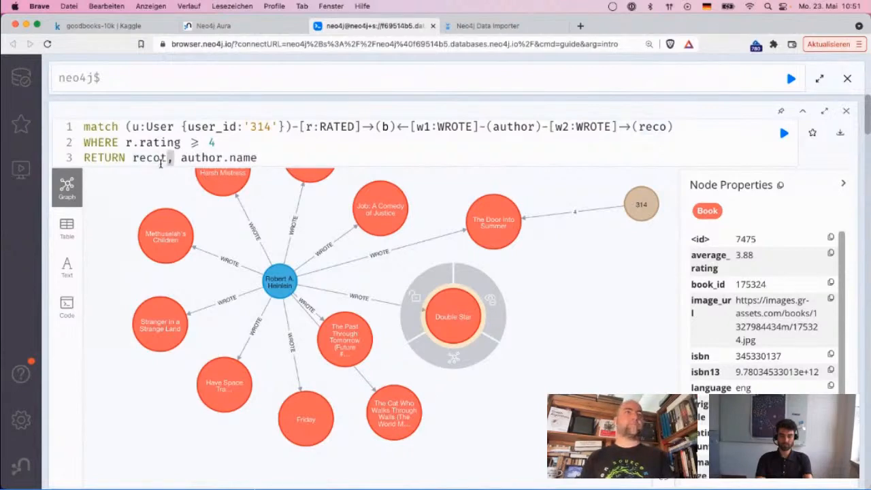
- Add a fourth query line reading ORDER BY reco.average_rating DESC LIMIT 10
key(Return)
text(O)
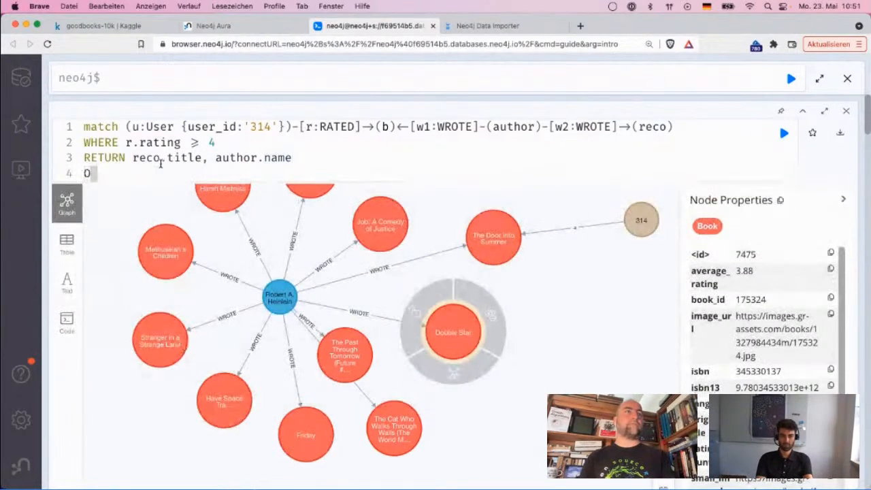
text(RDER BY reco.av)
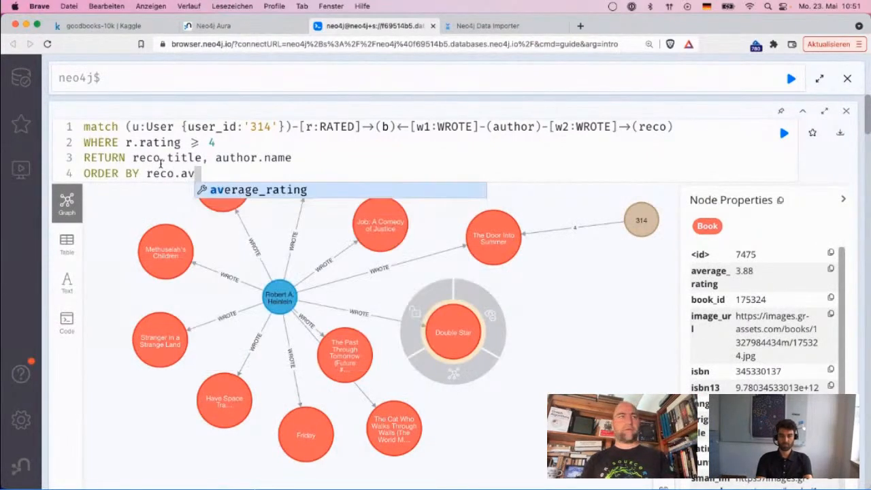
text(erage_rating DES)
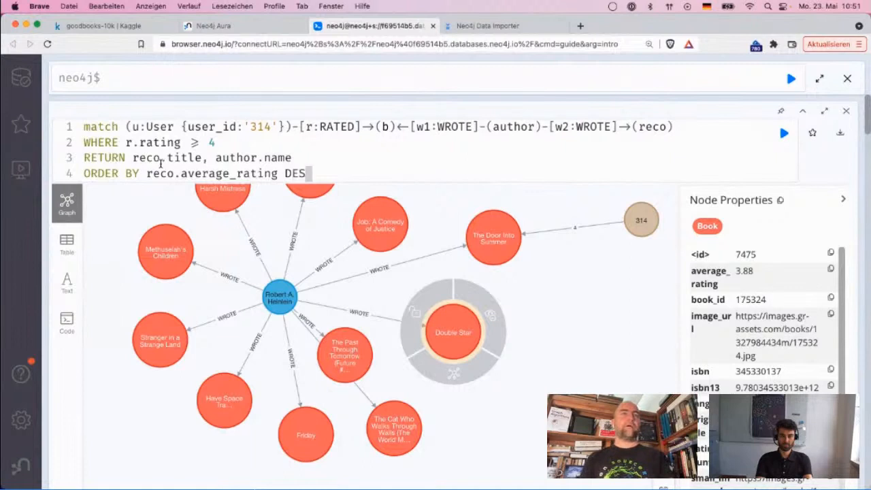
text(C LIMIT 10)
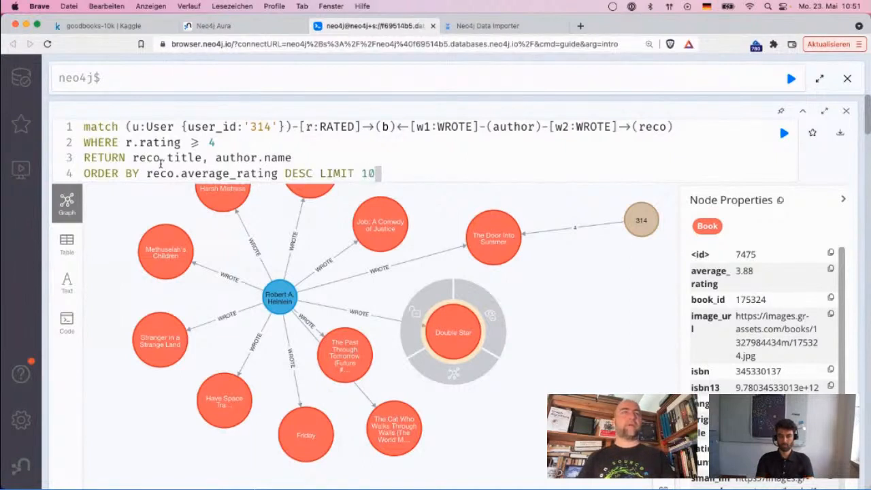
- Copy reco.average_rating from the ordering clause and add it as a third column in the RETURN line
drag(148, 174, 284, 174)
key(super+c)
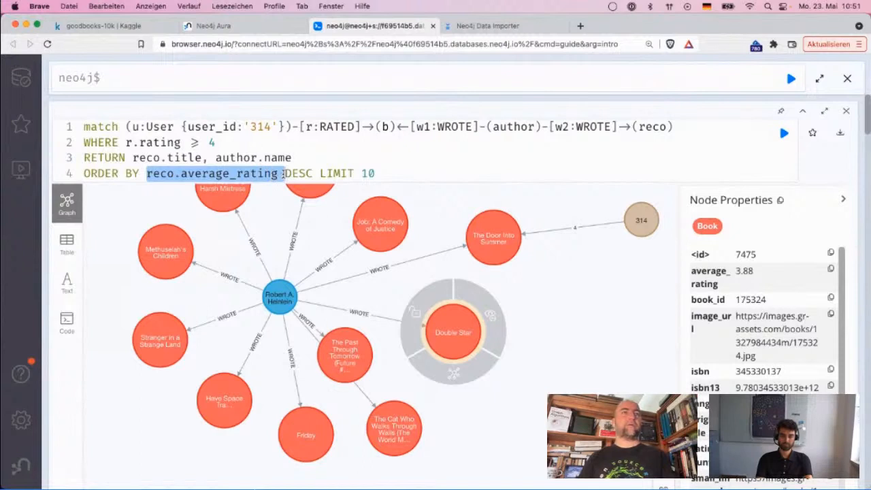
click(283, 174)
text(,)
key(super+v)
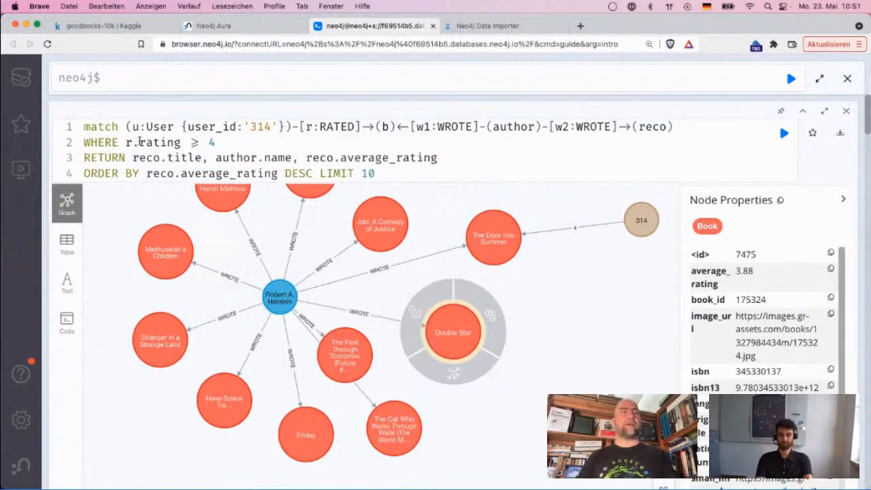
click(495, 175)
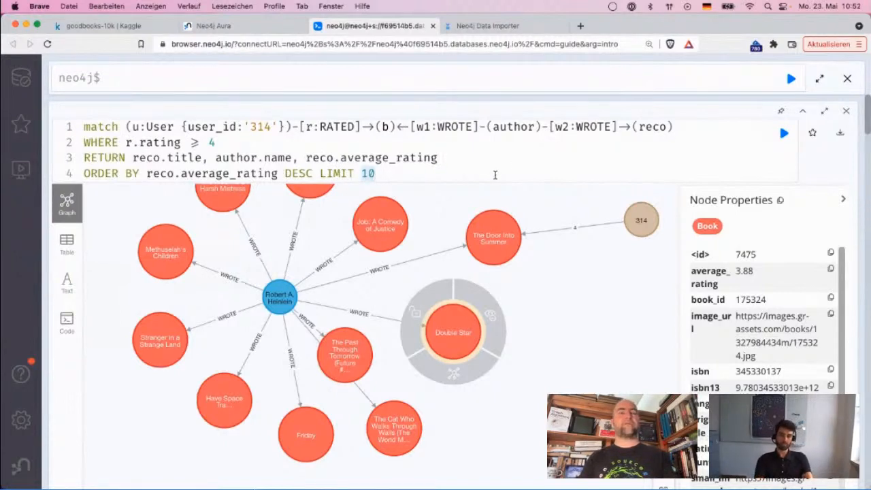
- Run the recommendation query that returns title, author and average rating, limited to 10 rows
click(510, 127)
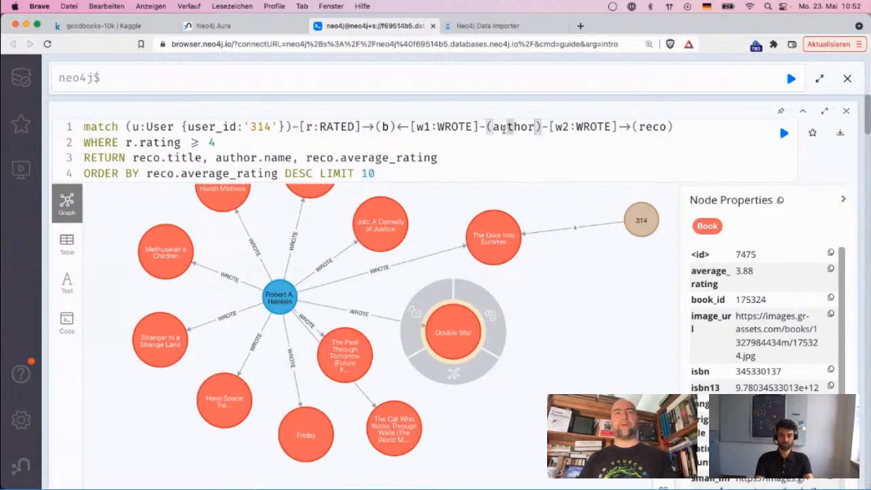
click(422, 179)
key(super+Return)
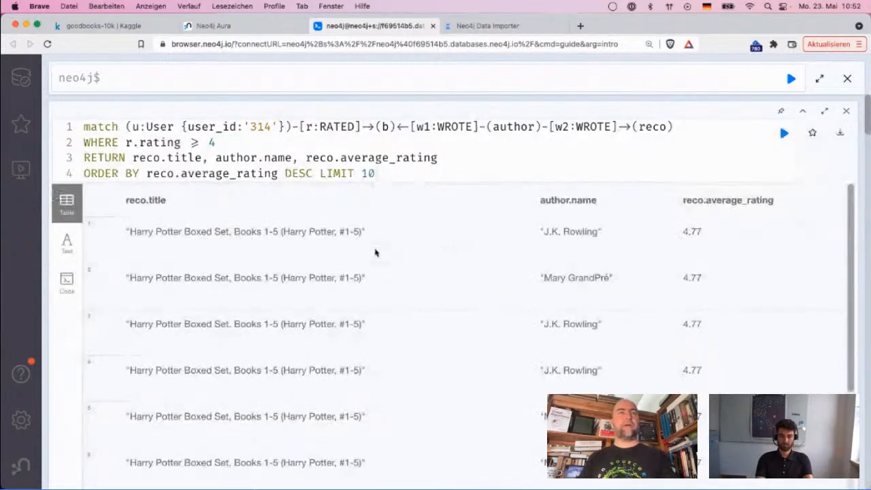
- Insert a new line below the WHERE condition reading AND NOT (u)-[:RATED]->(reco)
click(474, 159)
key(Up)
key(Return)
text(AND NOT )
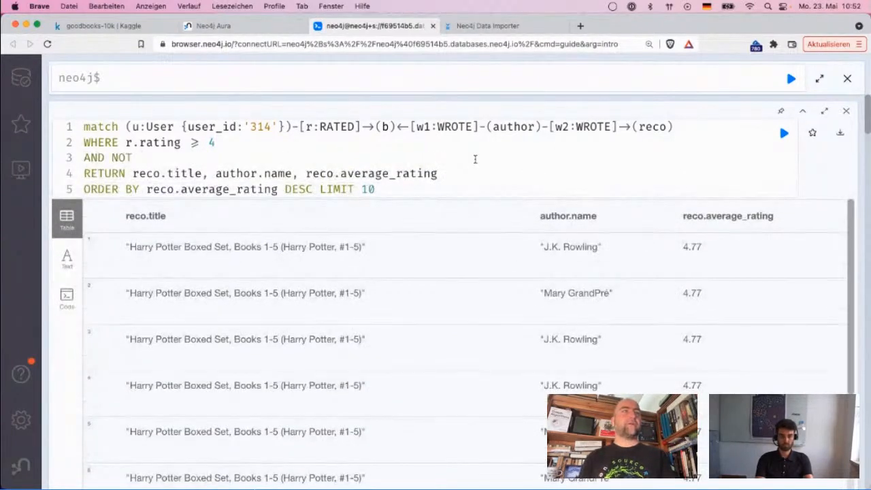
text((u)-)
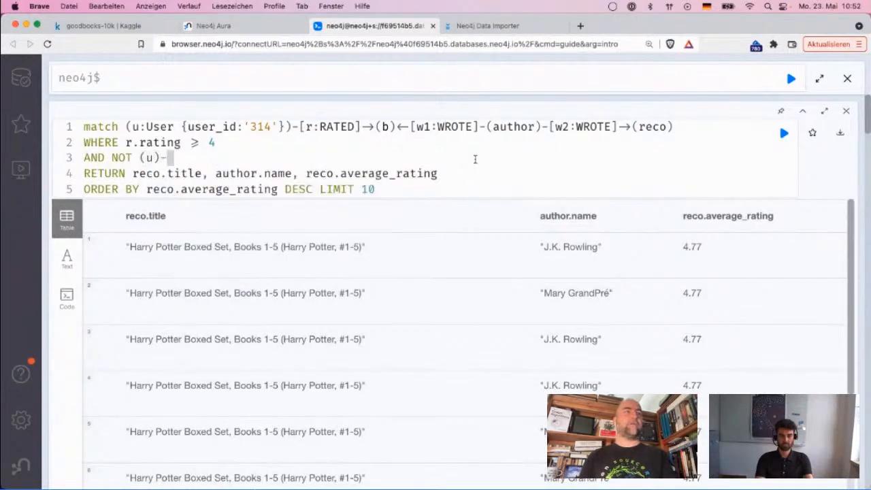
text([:W)
key(BackSpace)
text(RATED]->(reco)
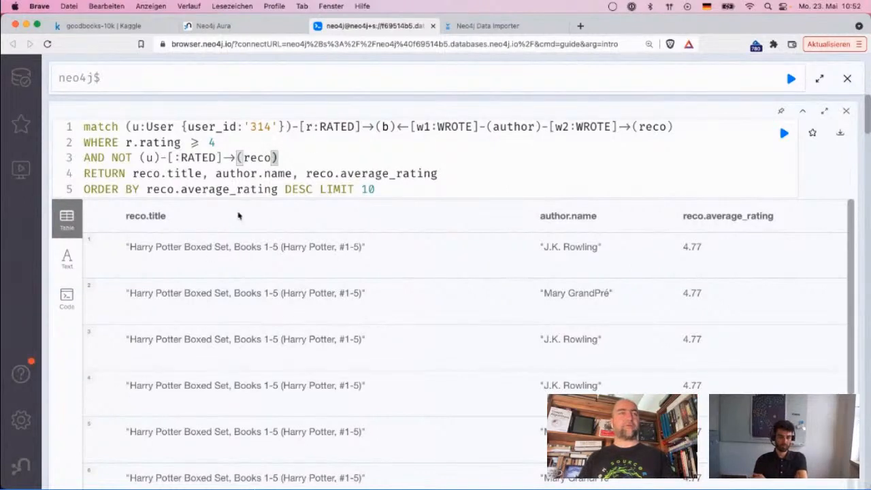
- Compare the Harry Potter boxed set titles in the first two result rows by highlighting them
click(407, 191)
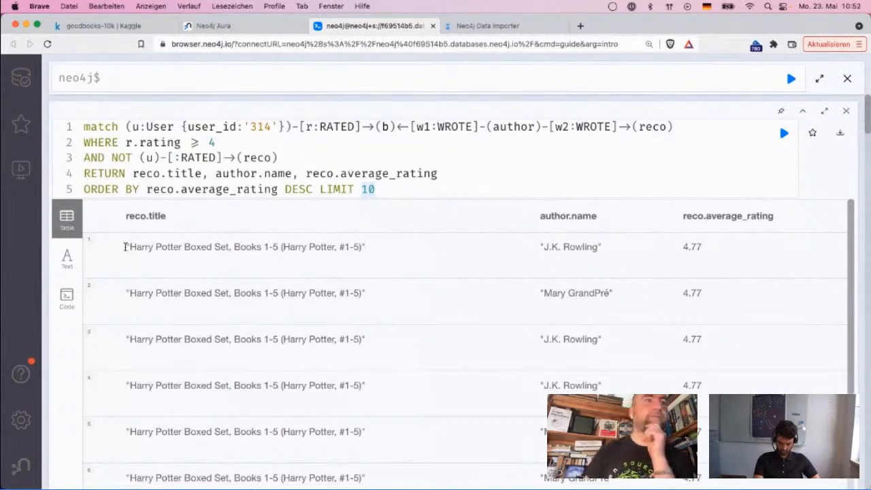
drag(126, 246, 367, 247)
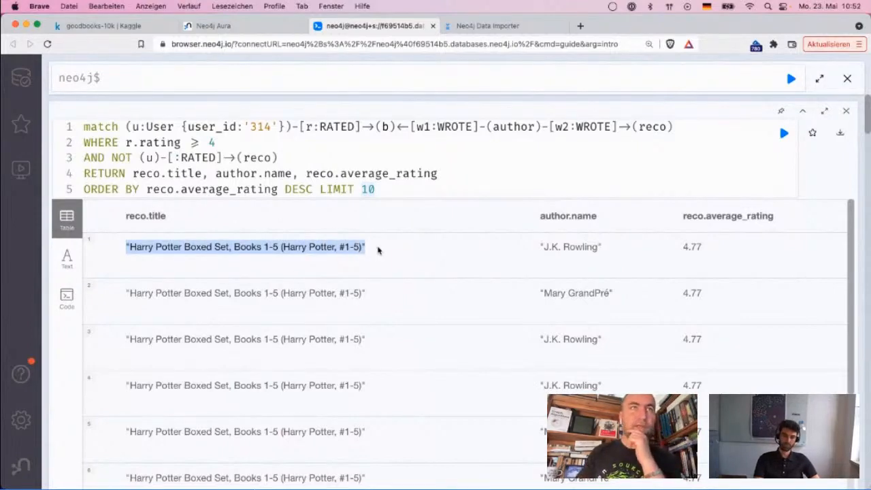
double_click(202, 249)
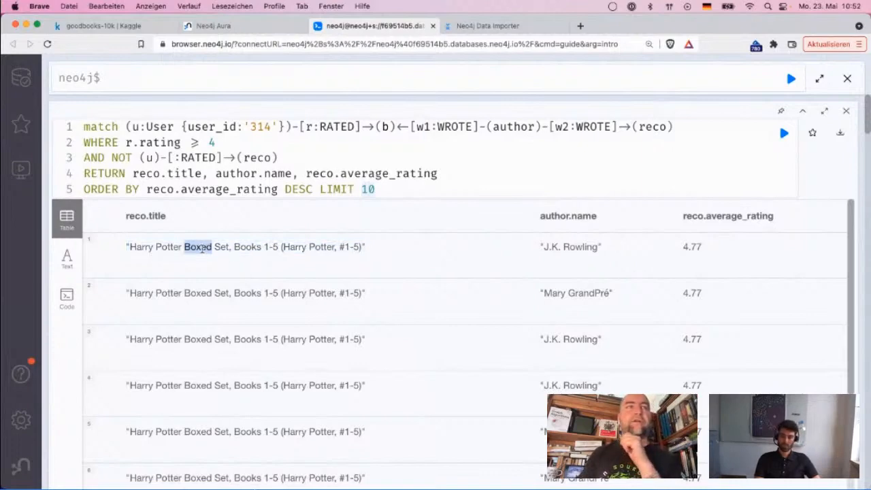
drag(368, 248, 126, 248)
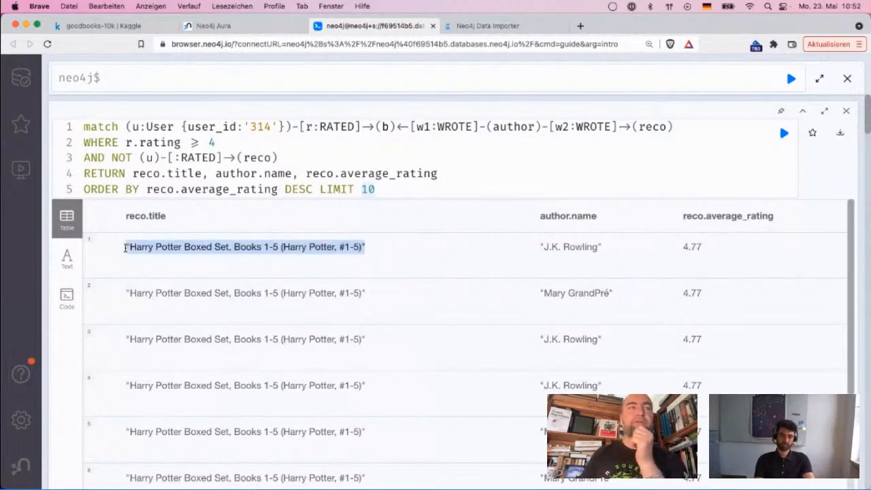
click(366, 252)
drag(366, 252, 127, 252)
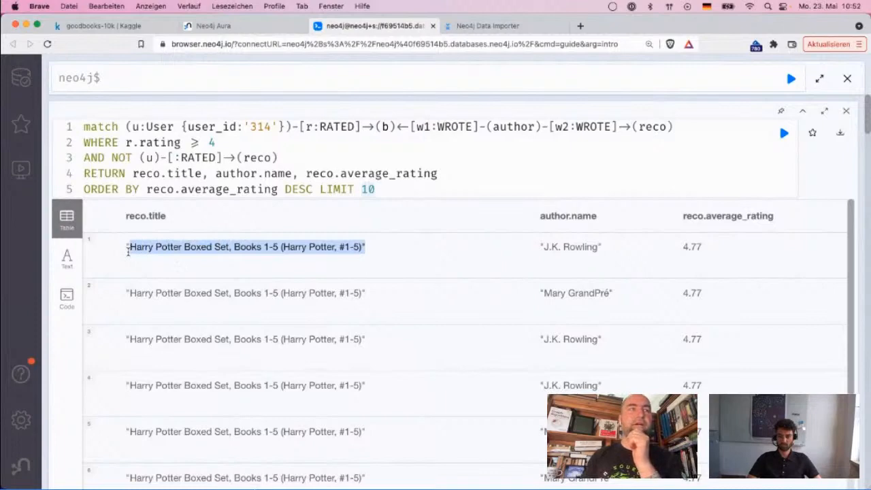
double_click(256, 249)
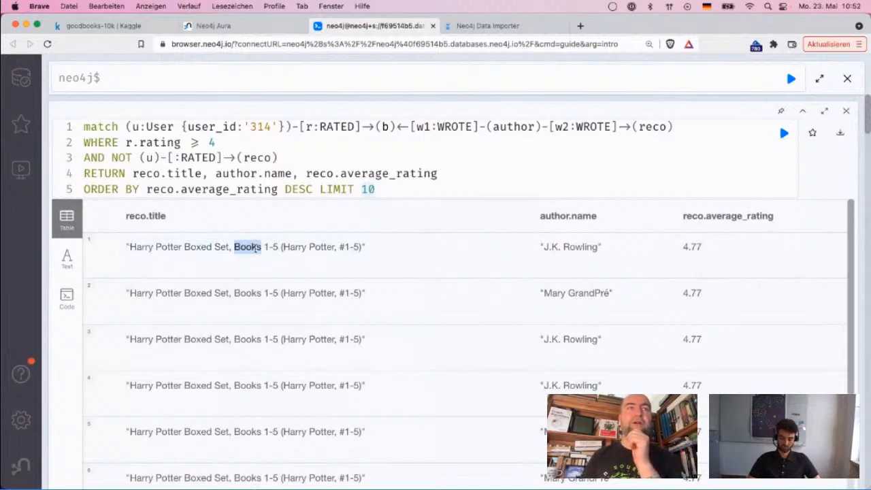
click(375, 254)
triple_click(127, 252)
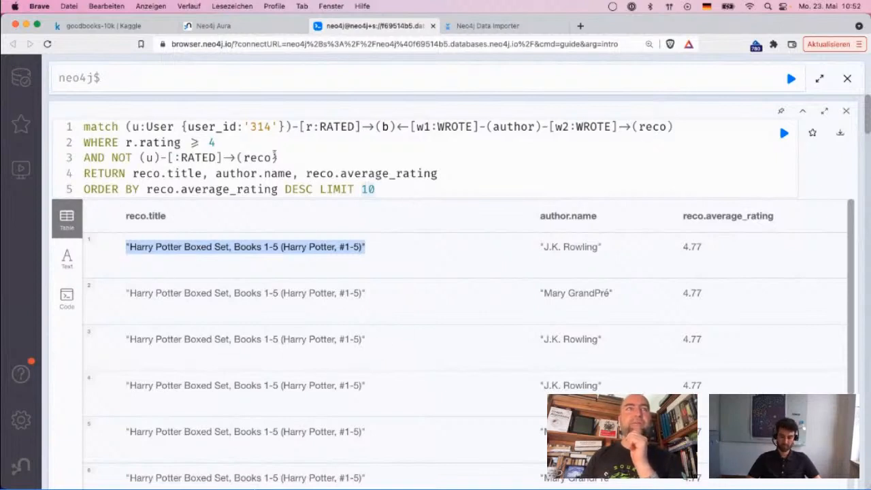
click(408, 192)
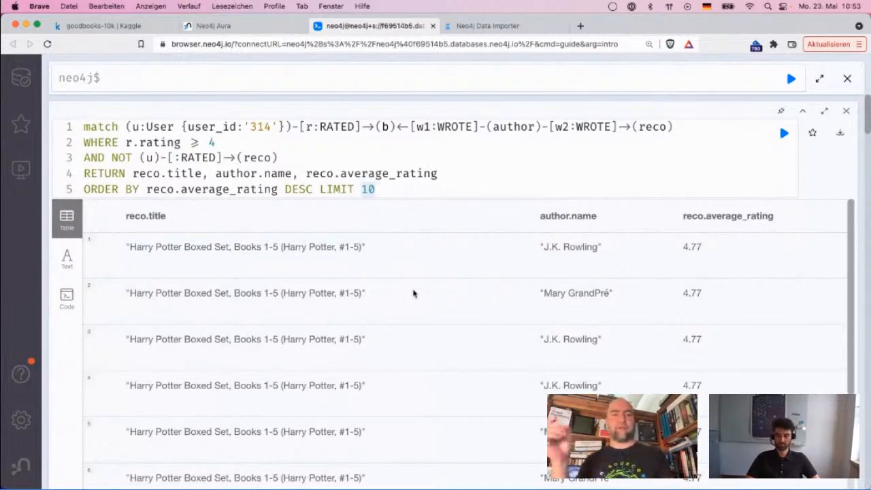
drag(371, 249, 122, 256)
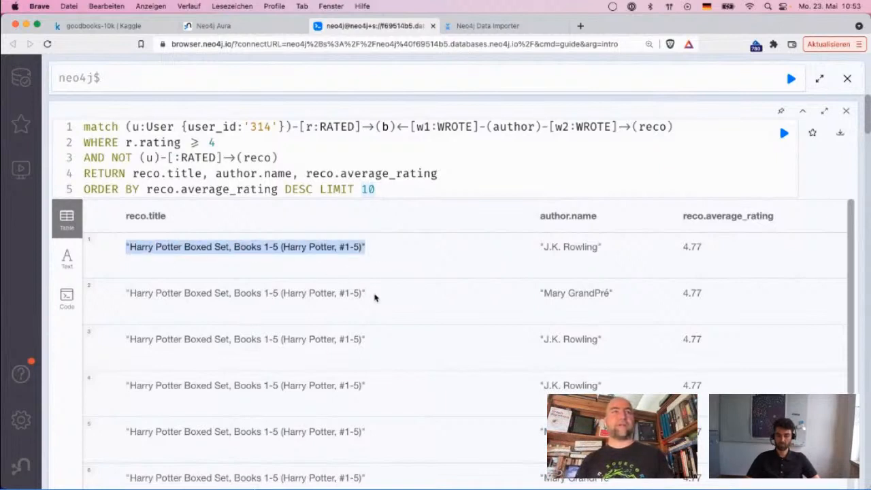
drag(374, 297, 164, 285)
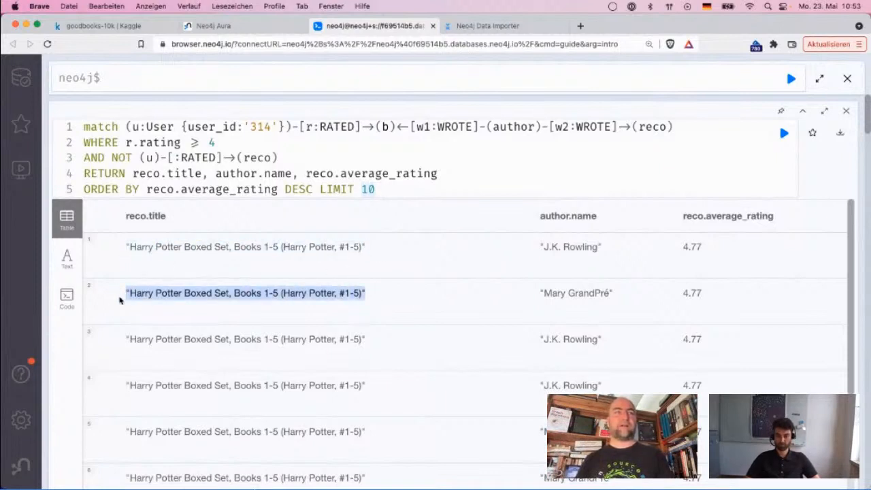
click(119, 300)
drag(130, 294, 377, 299)
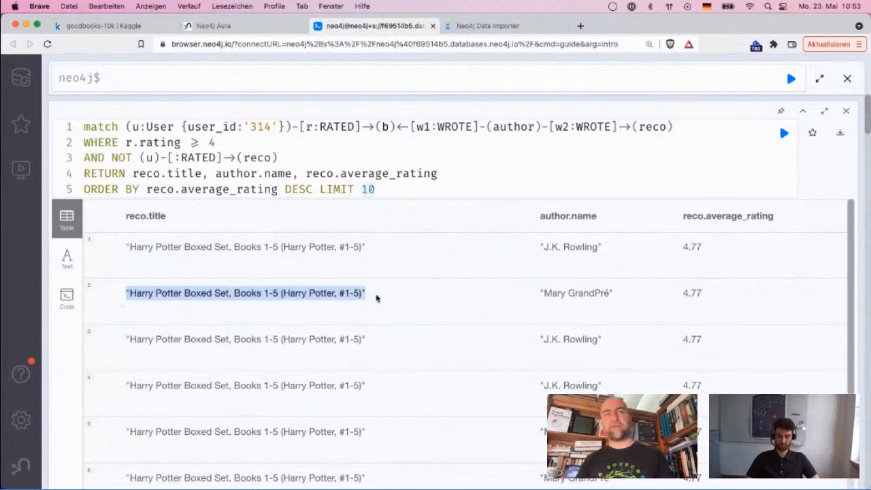
- Rerun the query with the already-rated exclusion and review the returned titles through the last row
click(375, 346)
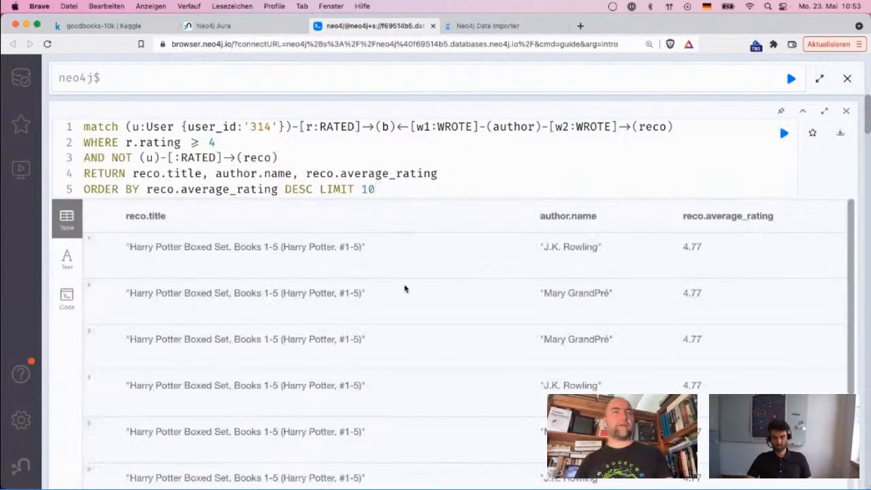
scroll(366, 386, down, 3)
scroll(365, 385, down, 5)
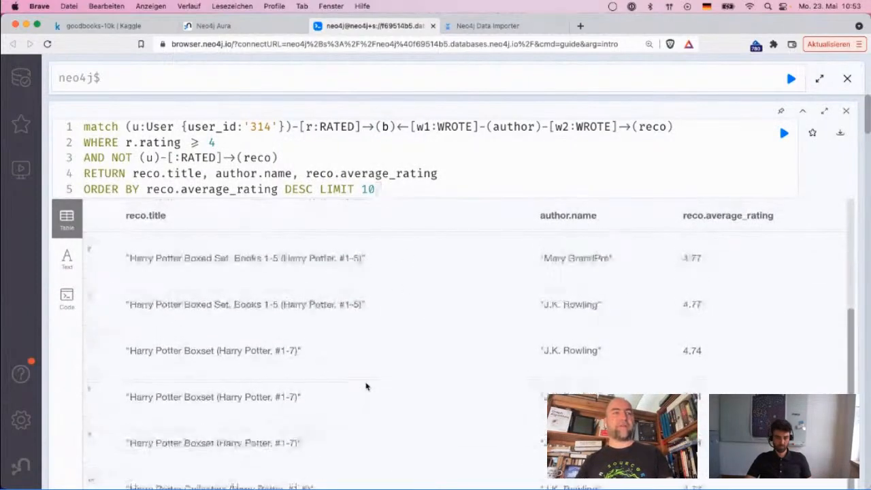
scroll(365, 386, down, 2)
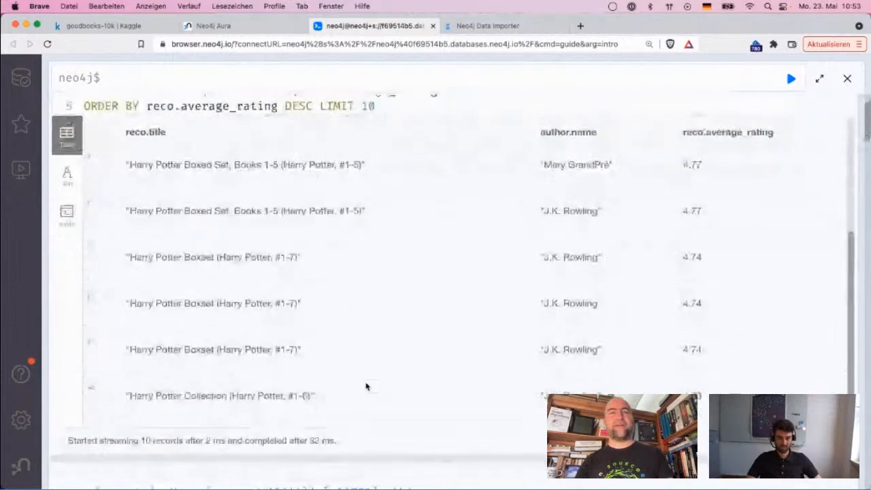
scroll(366, 386, up, 3)
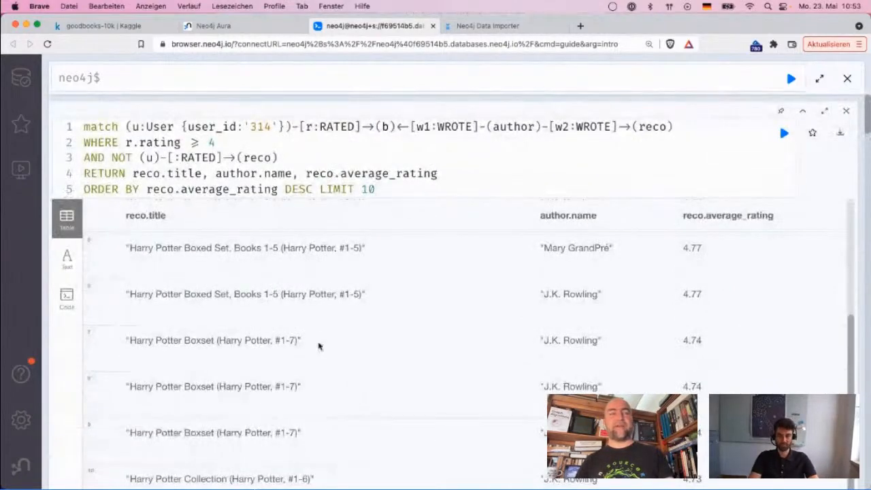
- Append and not reco.title contains 'Harry' to the AND NOT line and run the query
click(312, 149)
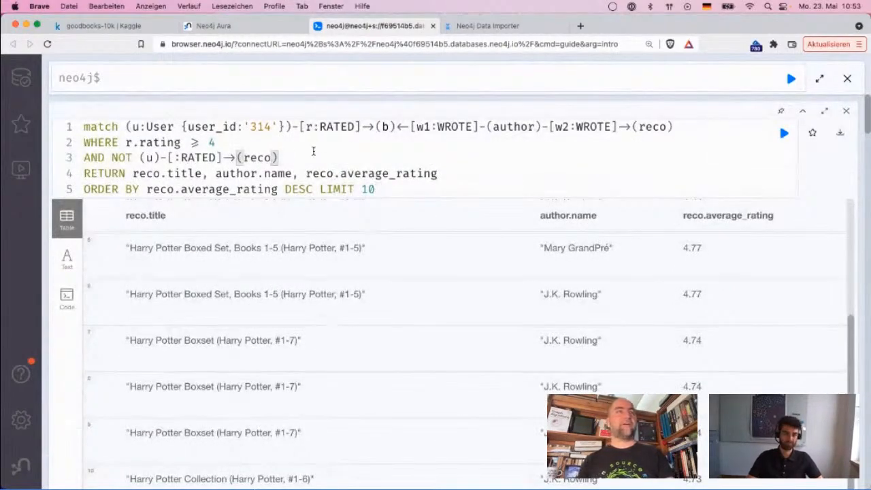
text(and not)
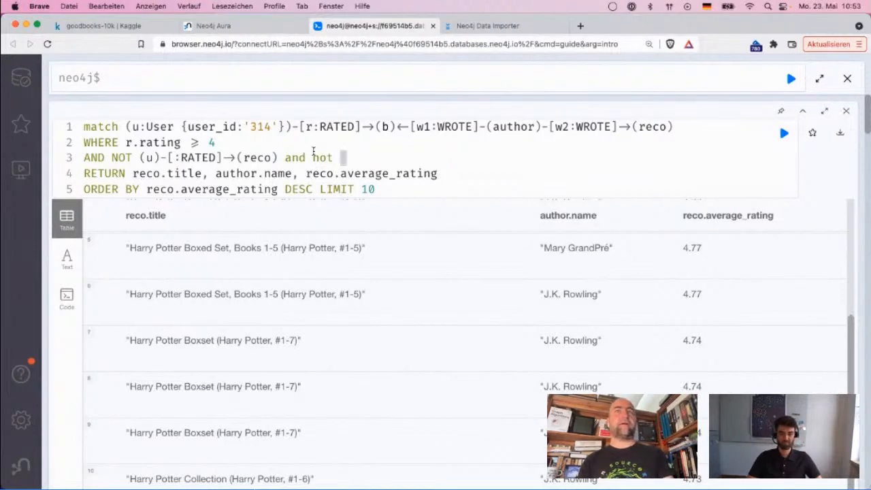
text( reco.title contains 'Harry)
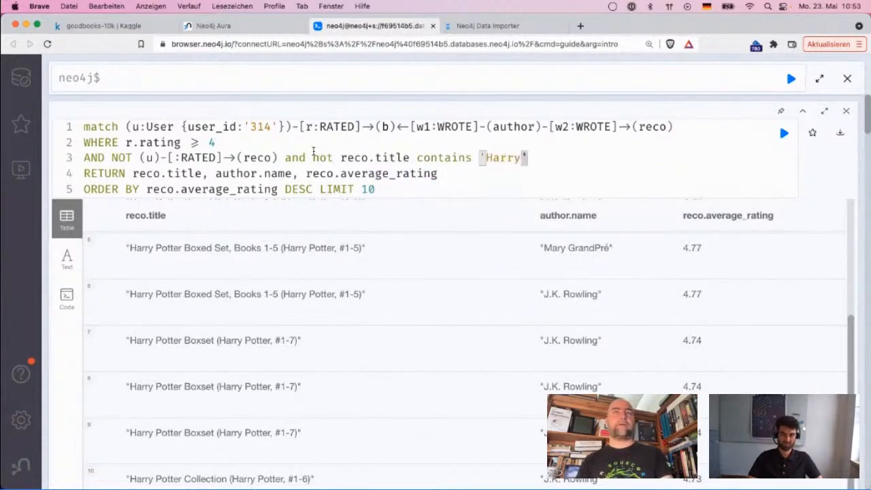
key(super+Return)
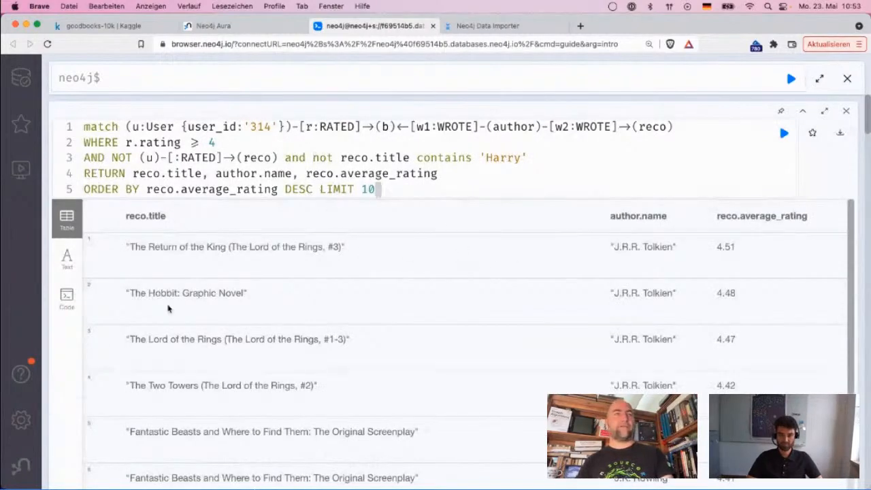
- Review the filtered recommendations, highlighting the repeated Fantastic Beasts rows and the author node in the query pattern
scroll(268, 298, down, 1)
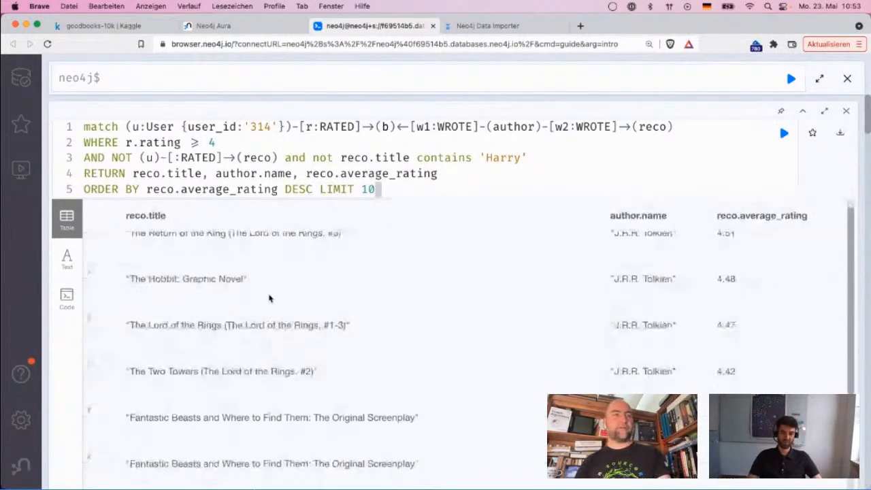
scroll(268, 298, down, 5)
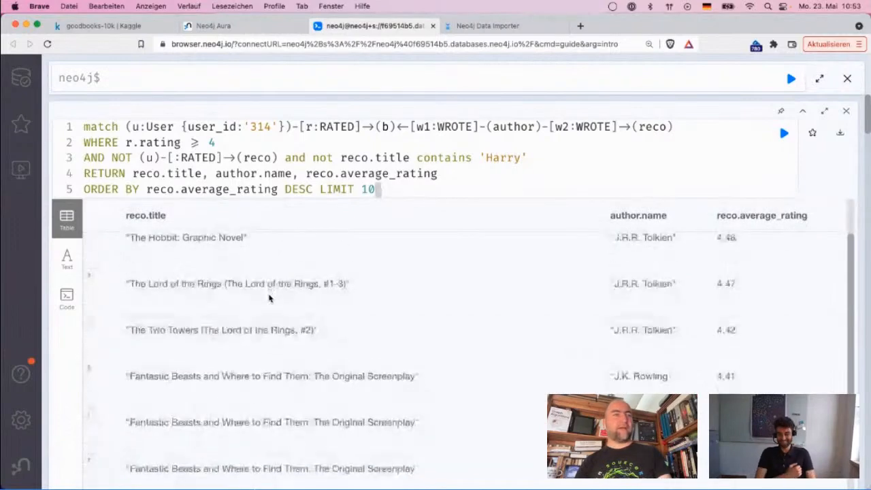
double_click(165, 307)
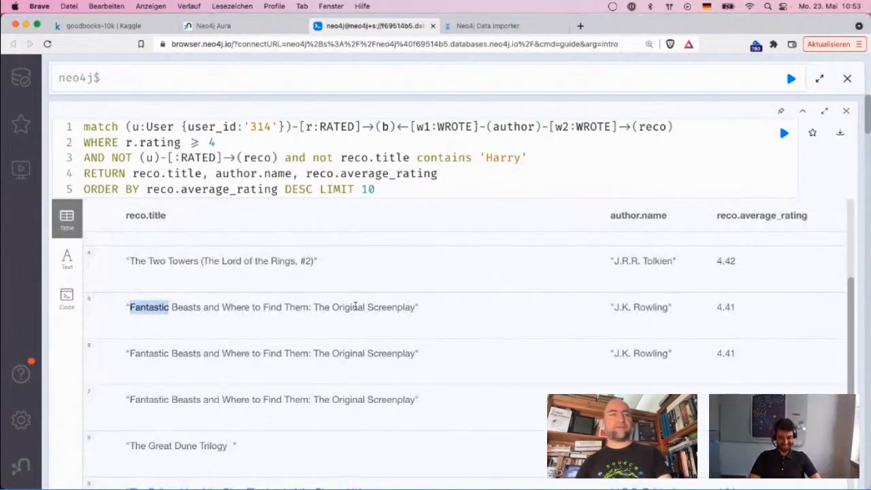
drag(429, 354, 125, 307)
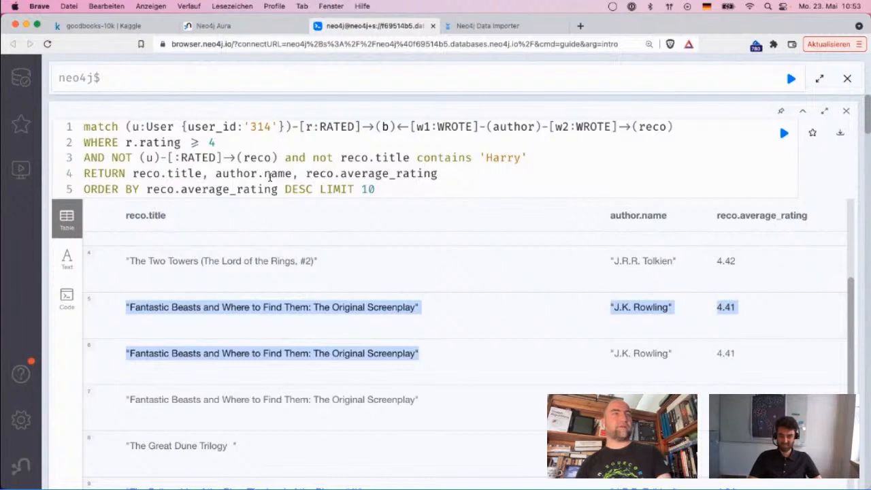
double_click(506, 125)
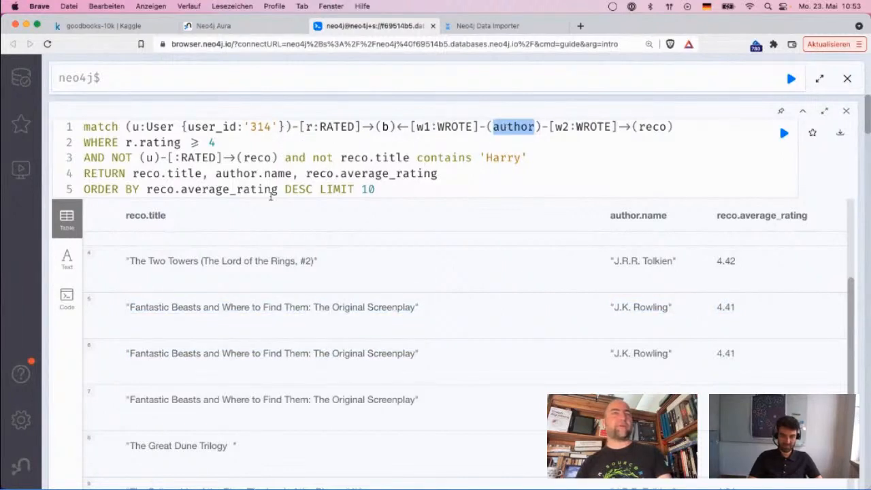
- Add DISTINCT after RETURN in the query and run it
click(132, 174)
text(DISTINCT)
key(super+Return)
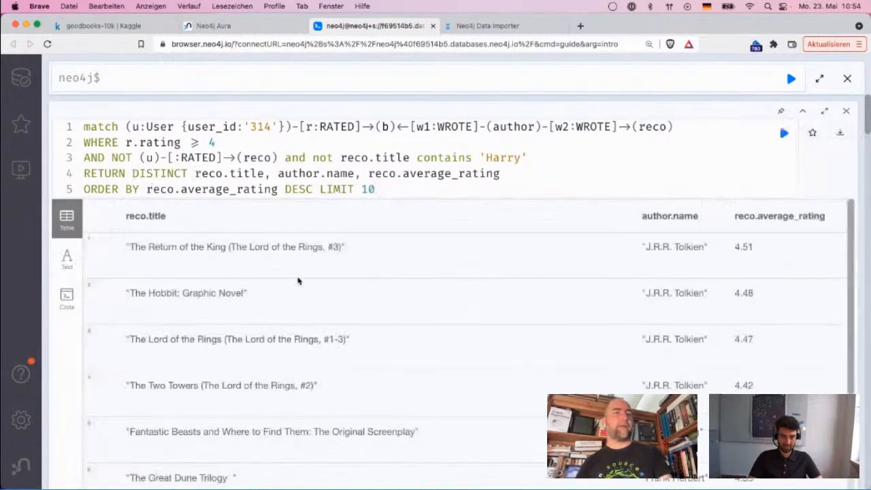
- Examine the deduplicated recommendations from the Great Dune Trilogy row down to the last row
scroll(297, 280, down, 3)
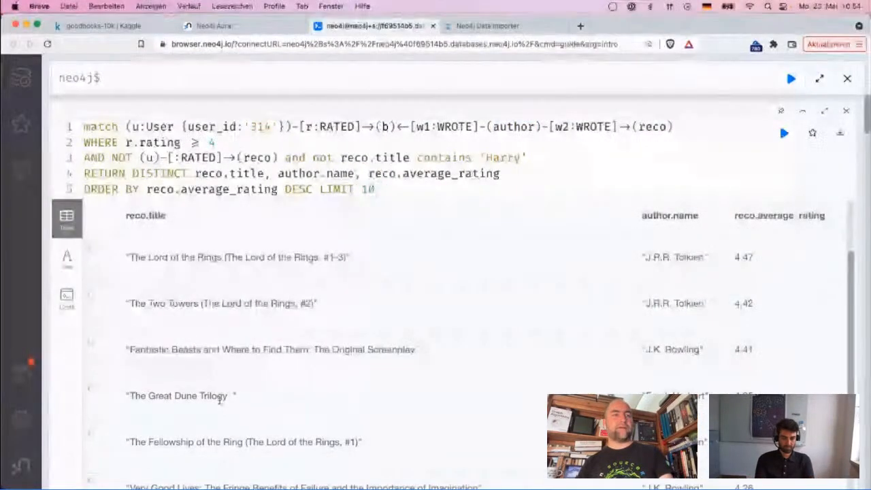
drag(234, 397, 220, 397)
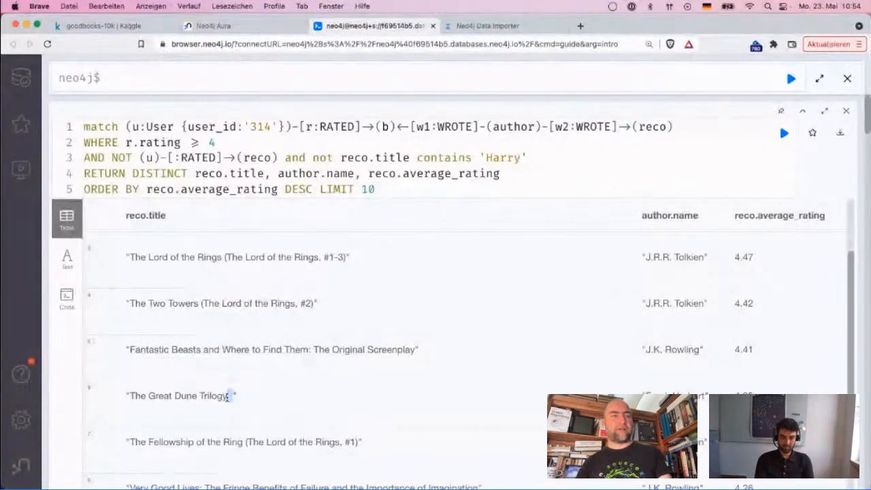
scroll(362, 418, down, 3)
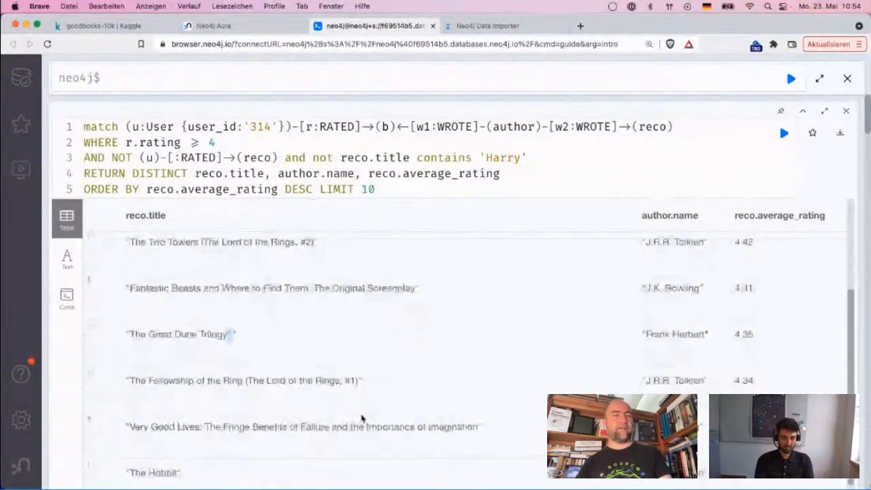
scroll(363, 416, down, 1)
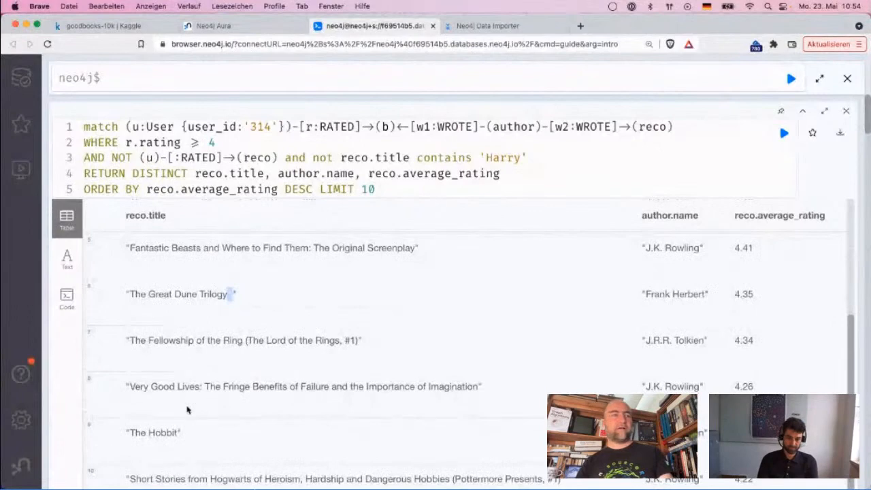
scroll(191, 407, down, 5)
drag(122, 265, 389, 265)
click(390, 263)
scroll(400, 319, up, 1)
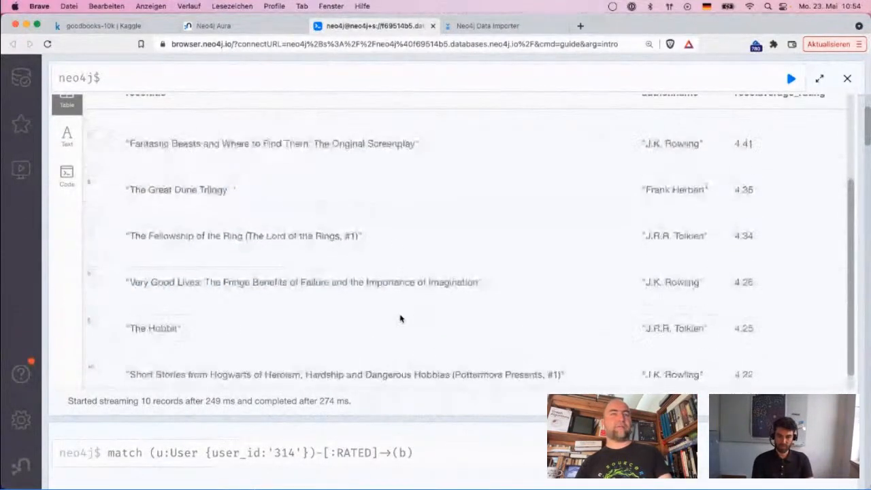
- Add SKIP 20 before LIMIT 10 in the recommendation query and run it
scroll(400, 319, down, 1)
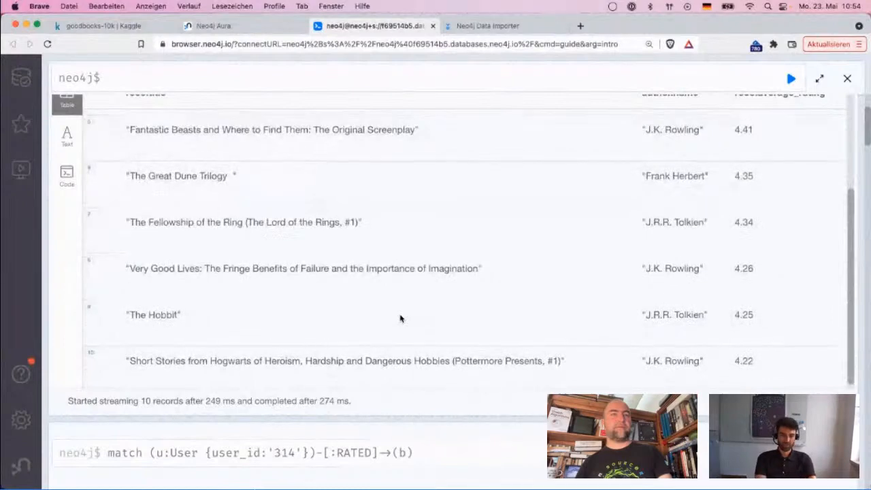
scroll(400, 319, up, 10)
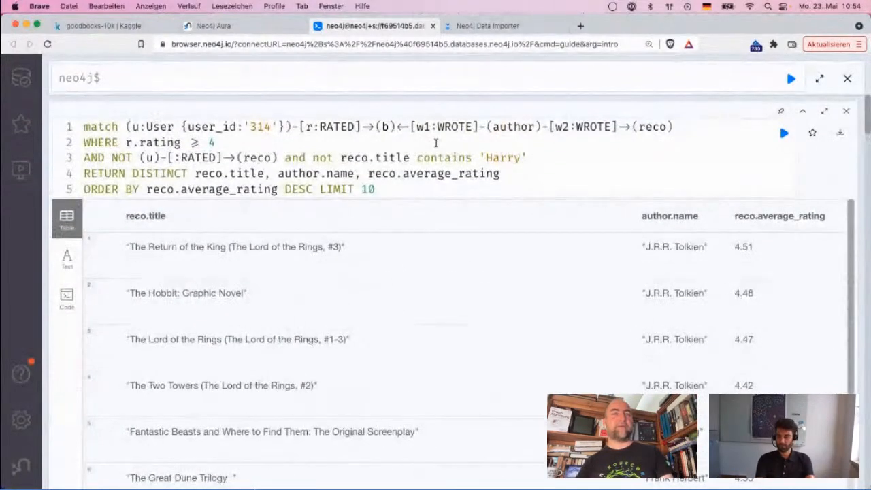
click(319, 191)
text(SKIPT)
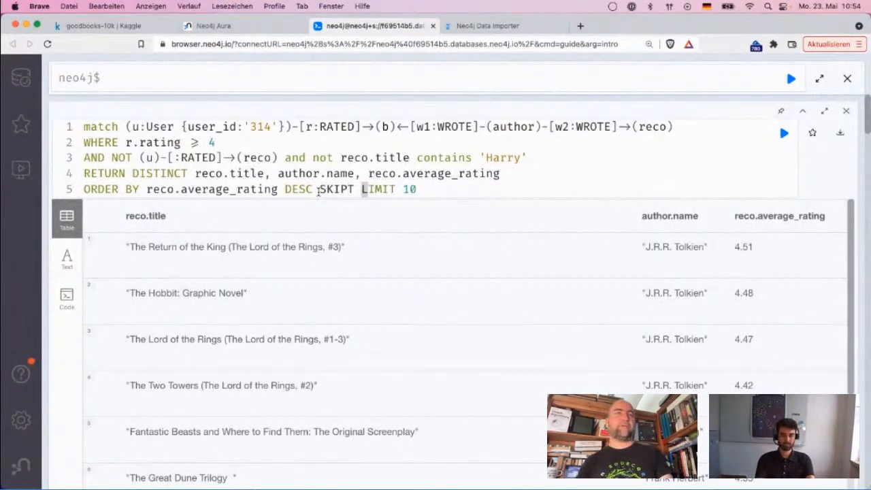
key(BackSpace)
key(BackSpace)
text(20)
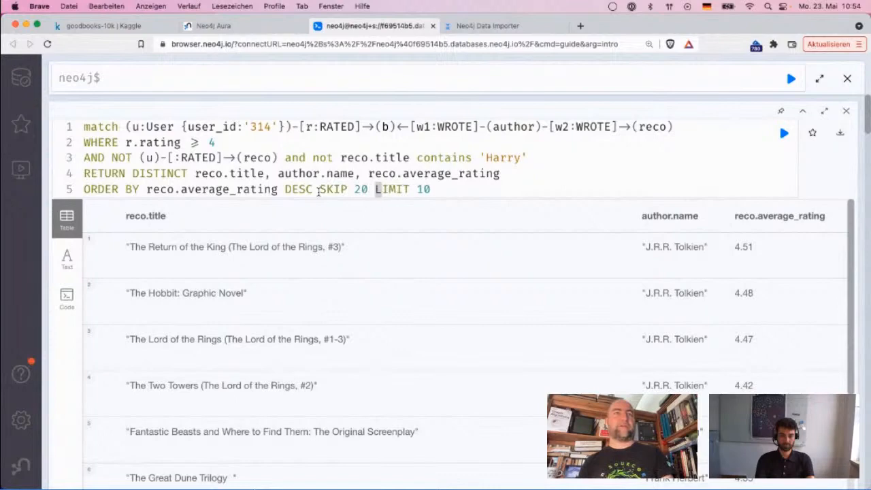
key(super+Return)
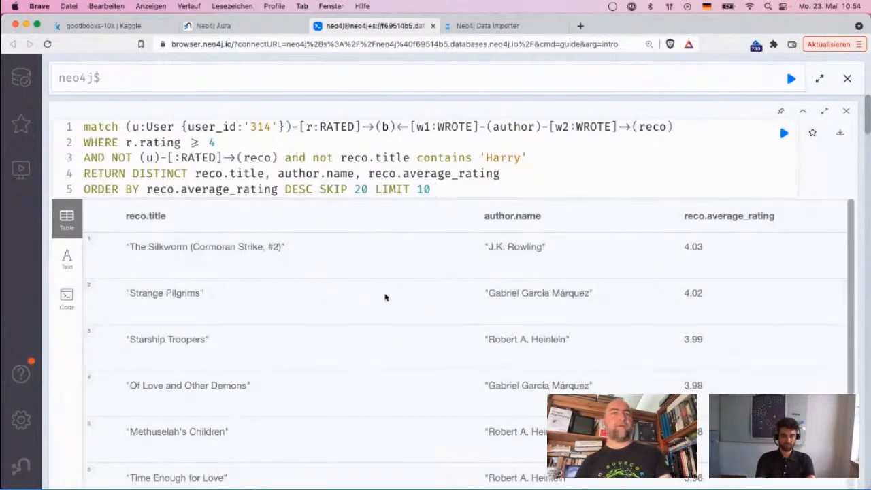
- Review the recommended titles, highlighting The Silkworm row, and compare them with the query's match pattern and filter lines
scroll(386, 295, down, 2)
drag(128, 271, 209, 336)
click(231, 362)
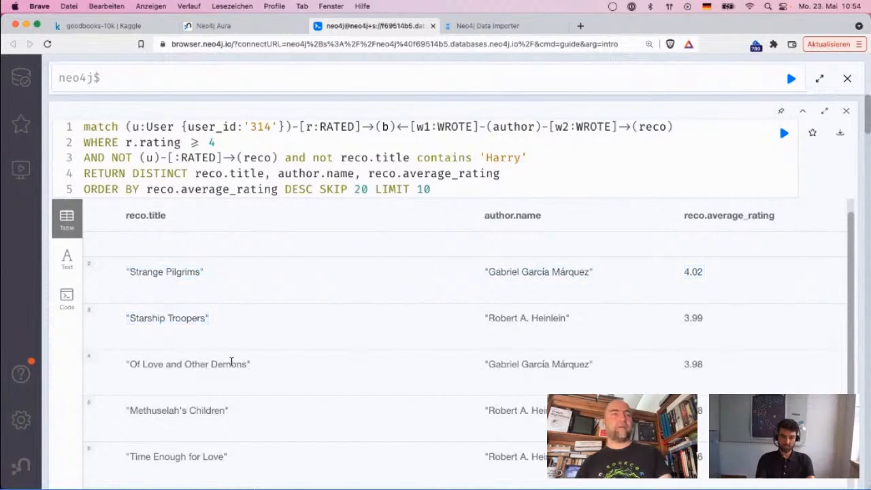
scroll(231, 361, down, 3)
scroll(231, 365, up, 3)
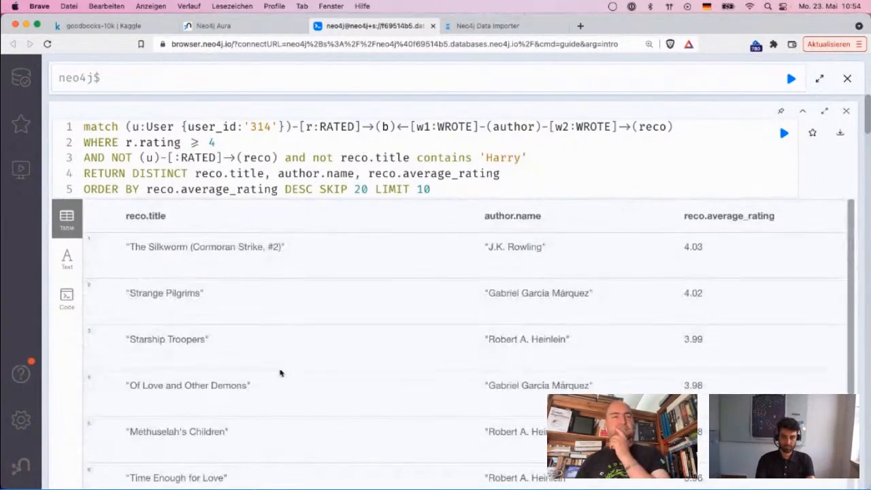
scroll(279, 372, down, 2)
scroll(279, 371, up, 2)
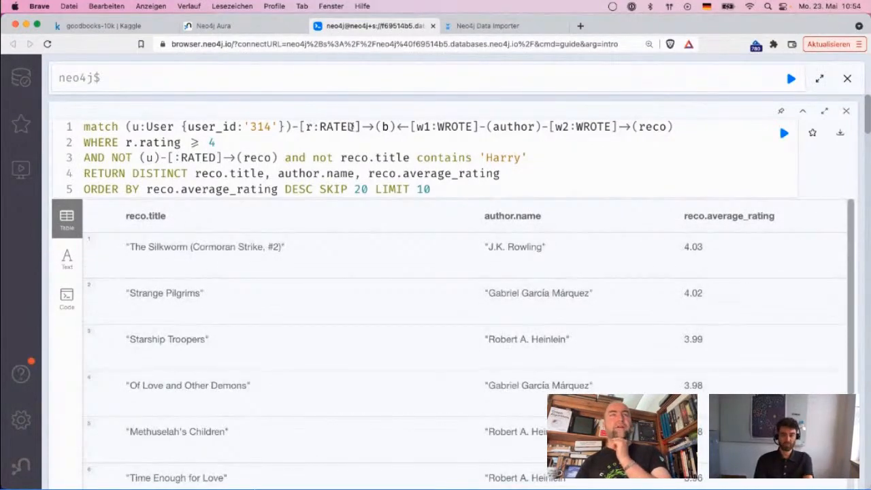
drag(294, 254, 124, 249)
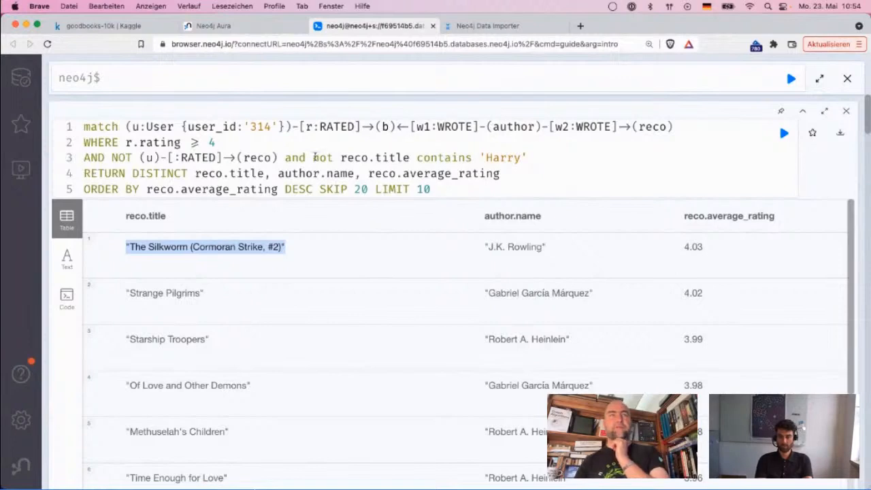
drag(472, 184, 353, 156)
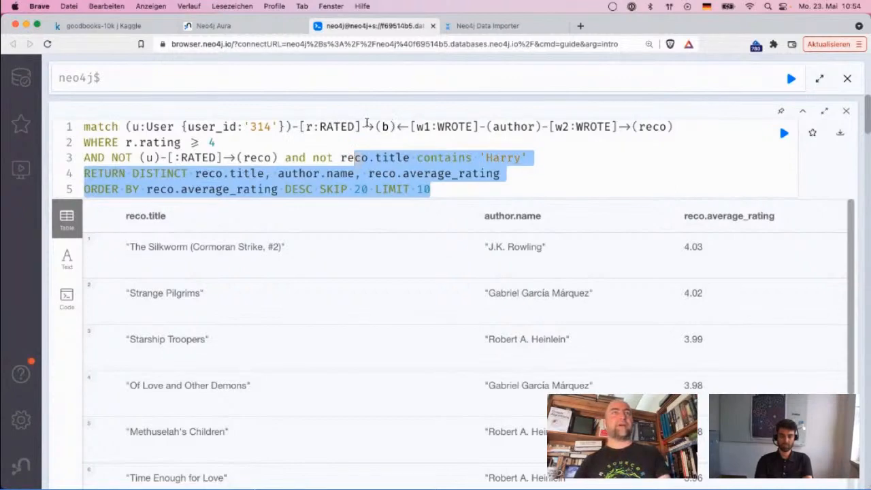
drag(394, 127, 78, 140)
click(83, 126)
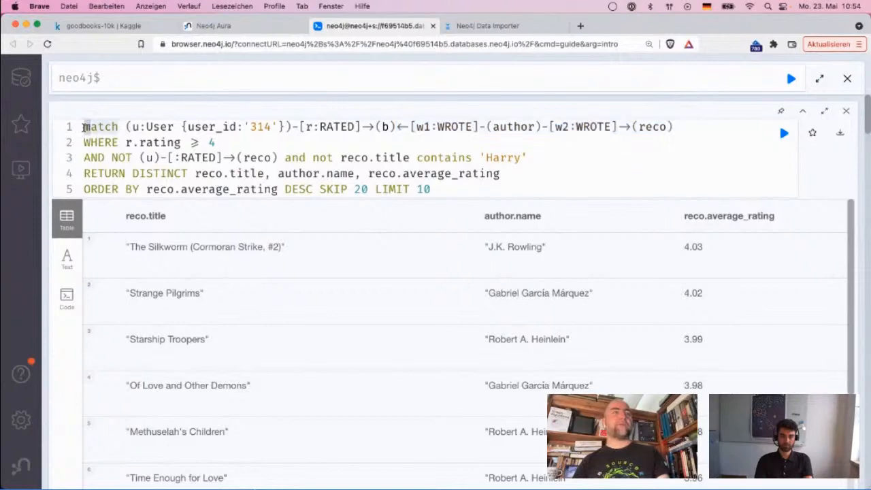
- Bring the recommendation query into the main editor and delete its WHERE r.rating >= 4 line
click(175, 79)
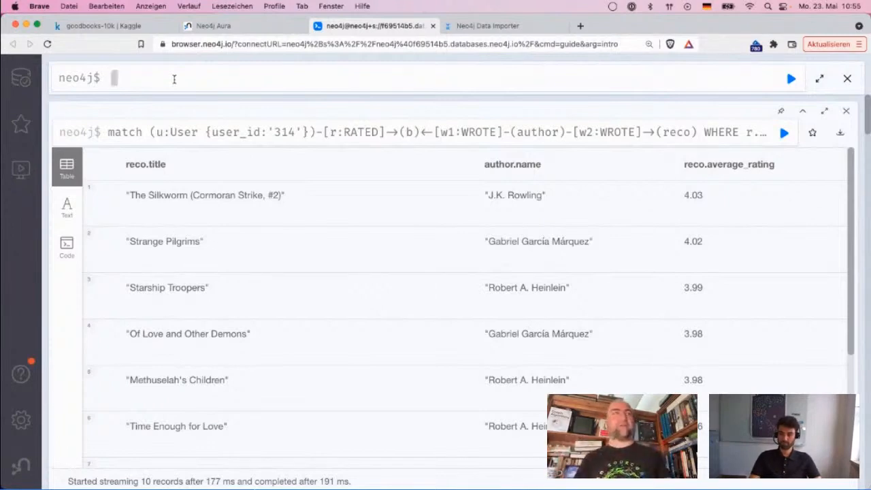
text(match)
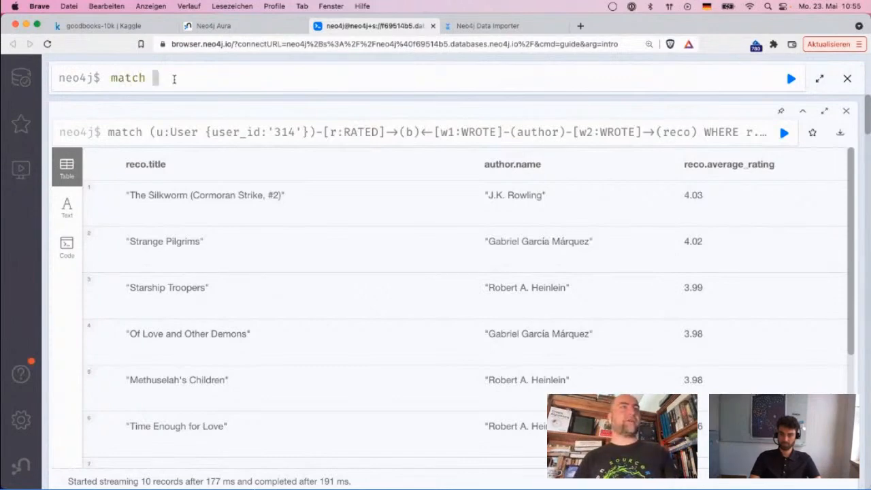
text((u:User {user_id:'314'})-[r:RATED]->(b)<-[w1:WROTE]-(author)-[w2:WROTE]->(reco) WHERE r.rating >= 4 AND NOT (u)-[:RATED]->(reco) and not reco.title contains 'Harry' RETURN DISTINCT reco.title, author.name, reco.average_rating ORDER BY reco.average_rating DESC SKIP 20 LIMIT 10)
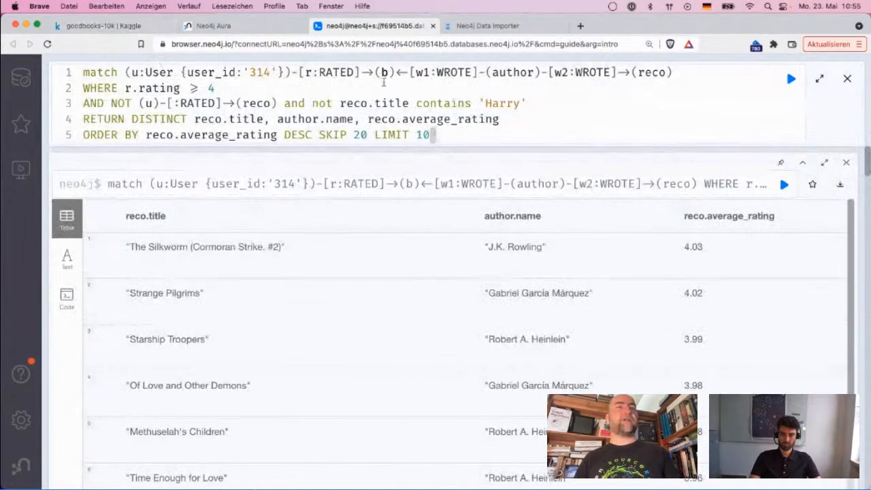
key(Down)
key(Home)
key(Up)
click(287, 88)
key(Home)
key(shift+Down)
key(BackSpace)
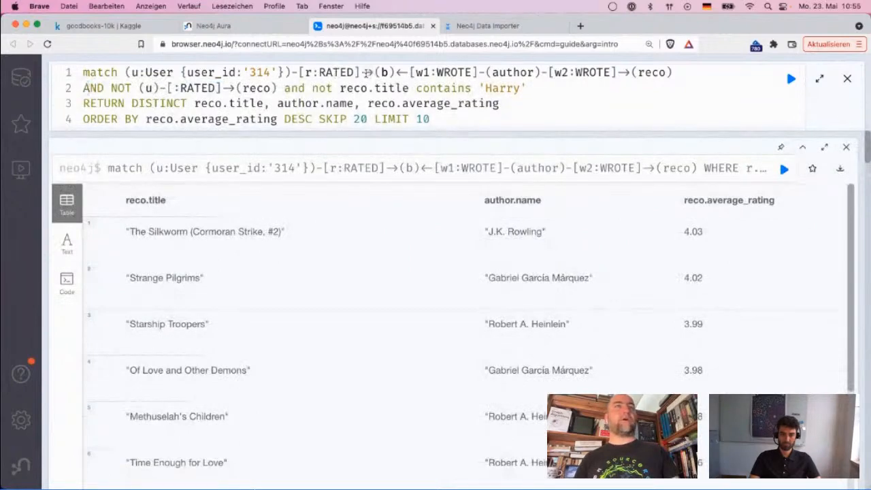
- Replace everything after the first RATED relationship in the match line with (book)<-[:RATED]-(peer)
click(396, 72)
key(shift+End)
key(BackSpace)
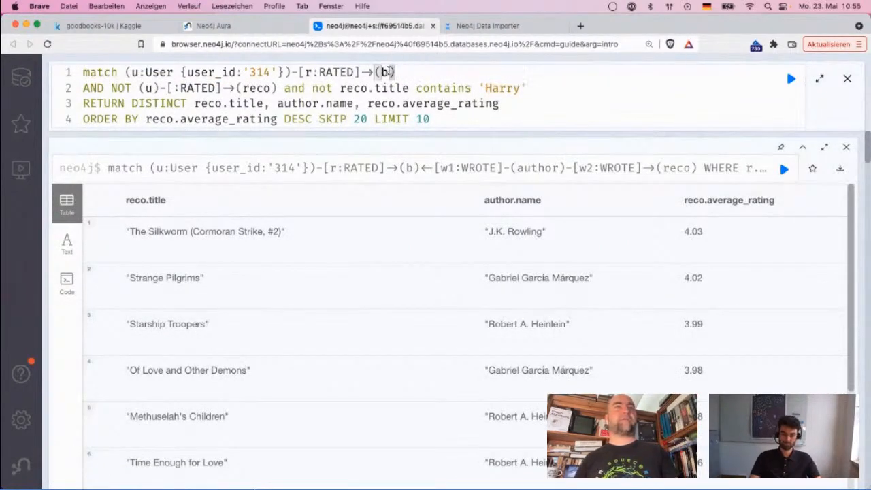
text(ook))
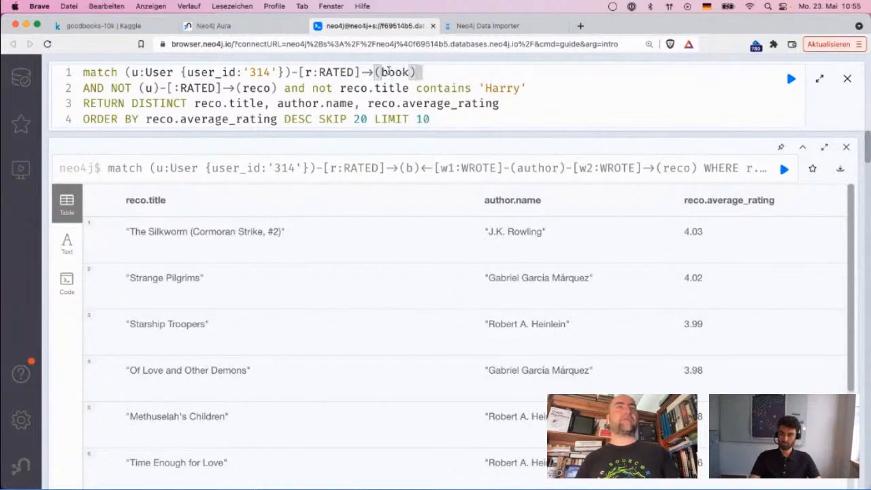
text(<-[)
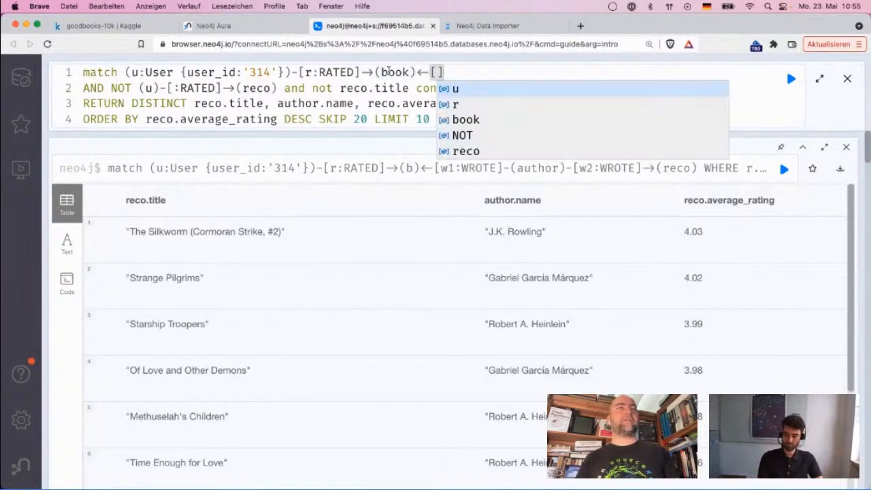
text(:)
key(Return)
text(-(peer))
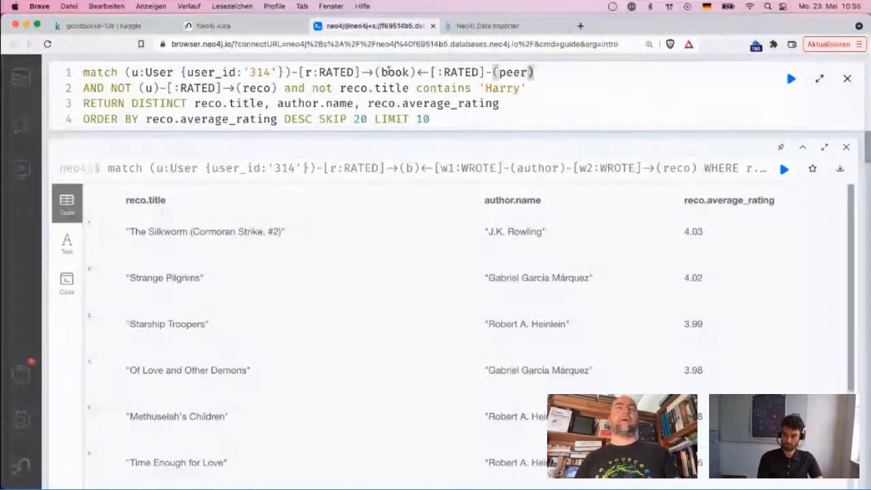
- Name the peer's RATED relationship r2, leaving the match line ending at (peer)
text(-)
click(436, 72)
text(r2)
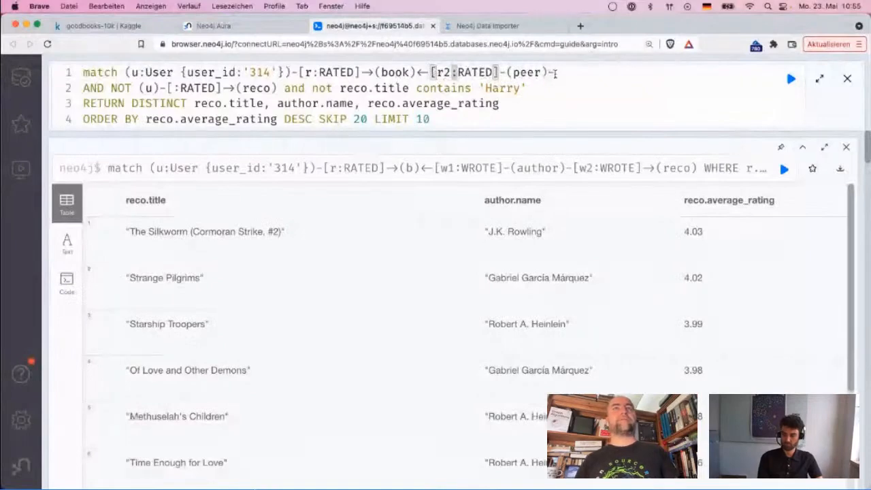
click(562, 72)
key(BackSpace)
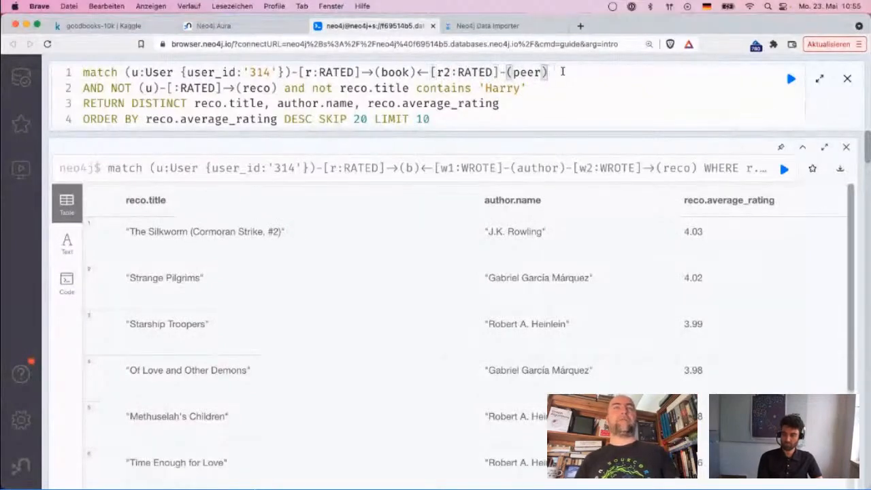
- Examine how the match pattern links the user to a peer through a shared book, highlighting peer, user_id and book
double_click(527, 72)
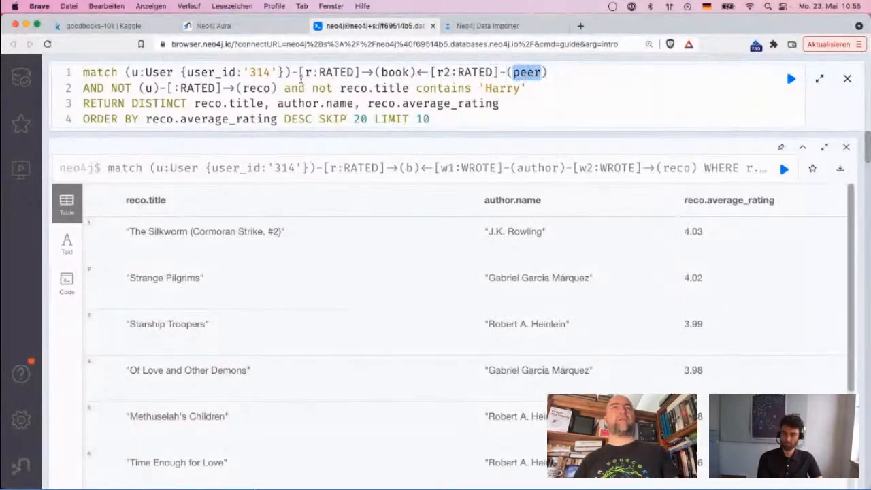
double_click(211, 72)
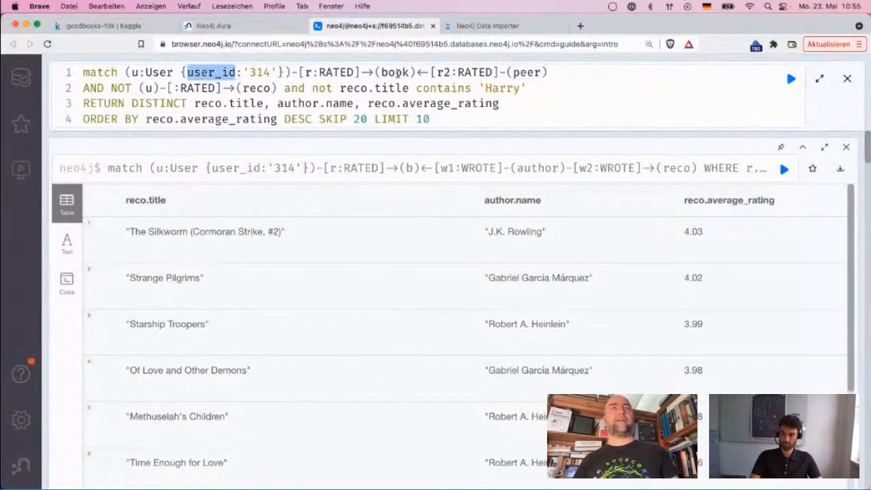
double_click(397, 72)
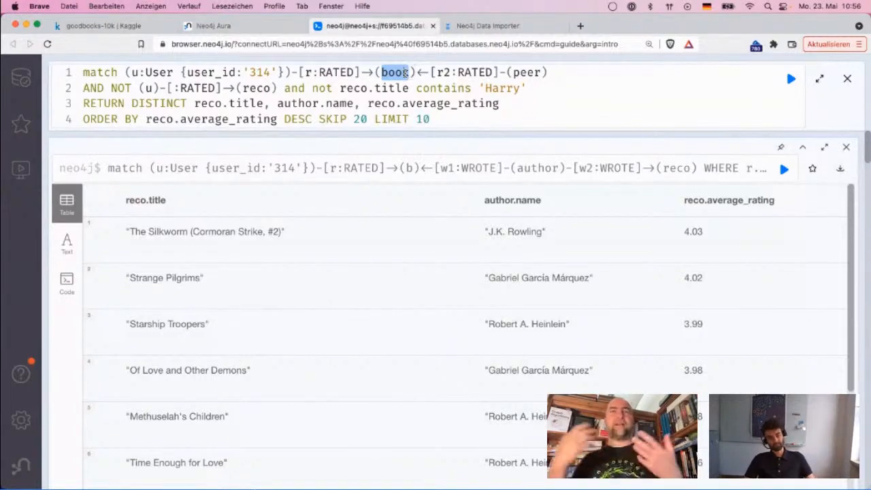
- Append and abs(r.rating-r2.rating) <= 1 to the AND NOT line of the query
click(548, 96)
click(547, 90)
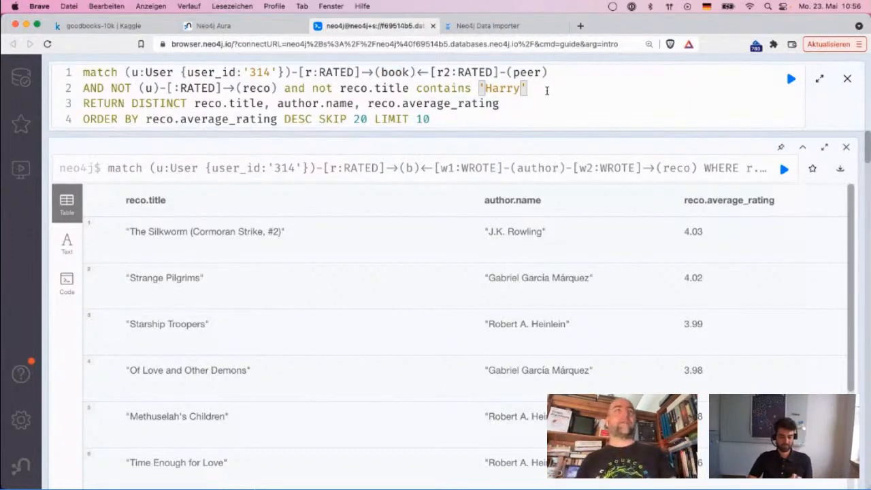
text(and )
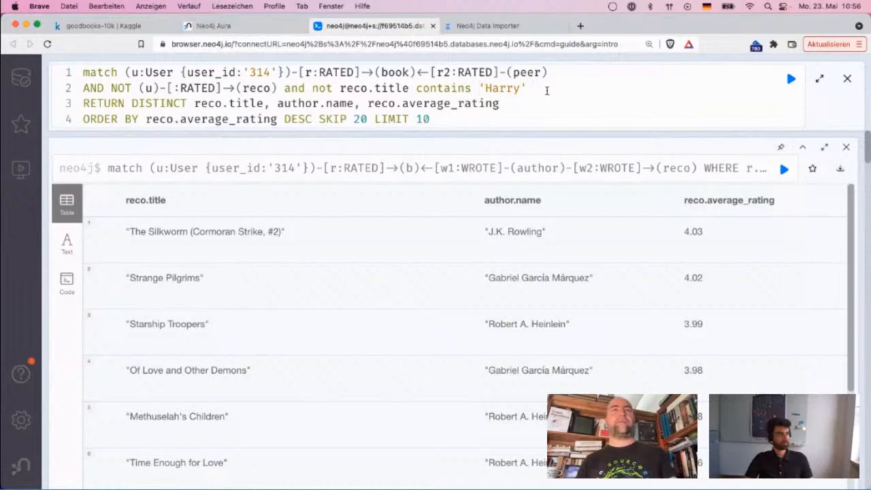
text(abs)
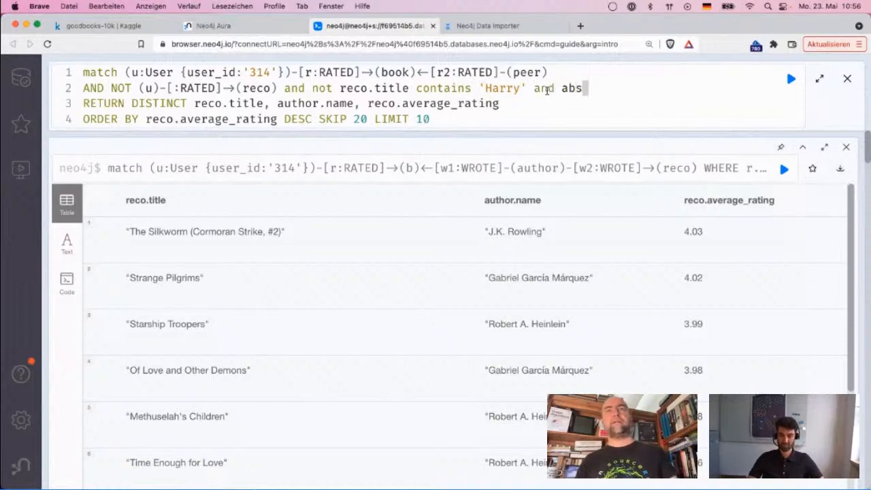
text((r.ra)
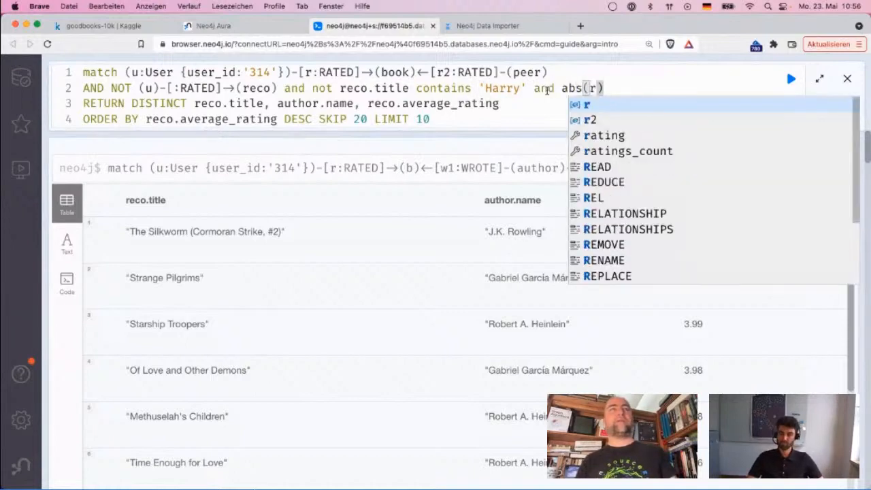
key(Return)
text(,)
key(BackSpace)
text(-)
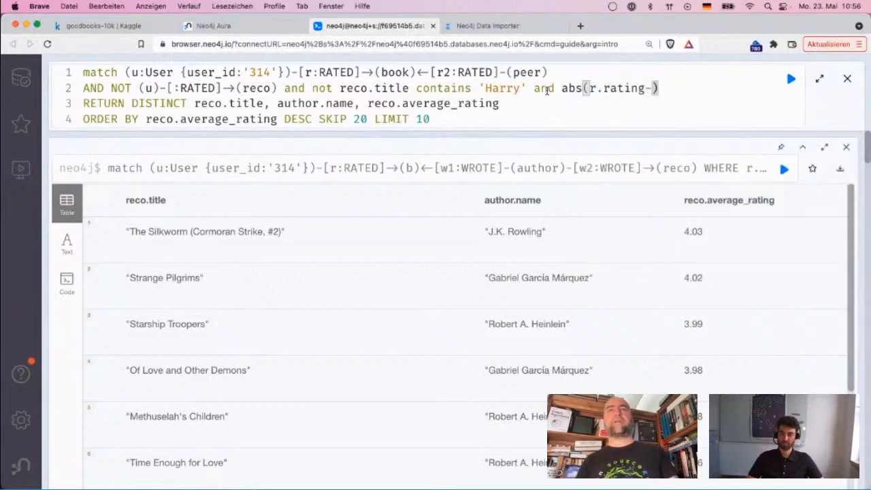
text(r2.ra)
key(Return)
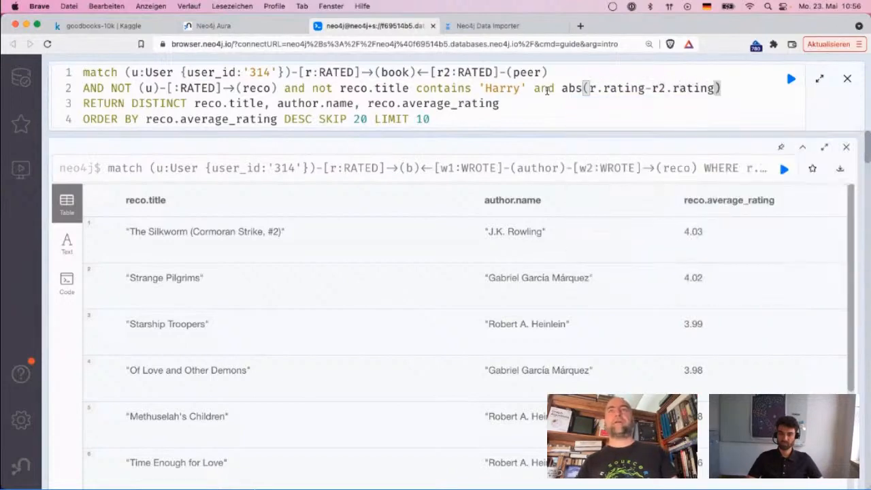
text(<= 1)
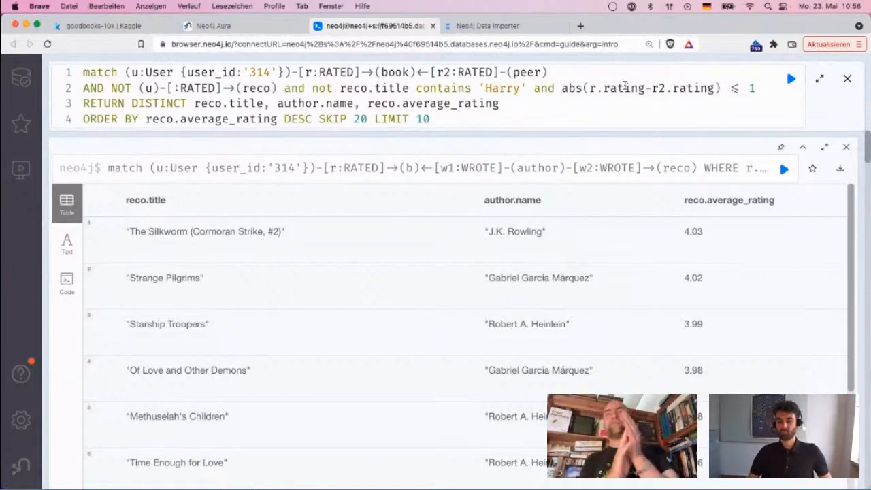
- Change the comparison after abs(r.rating-r2.rating) to = 0
drag(561, 87, 723, 88)
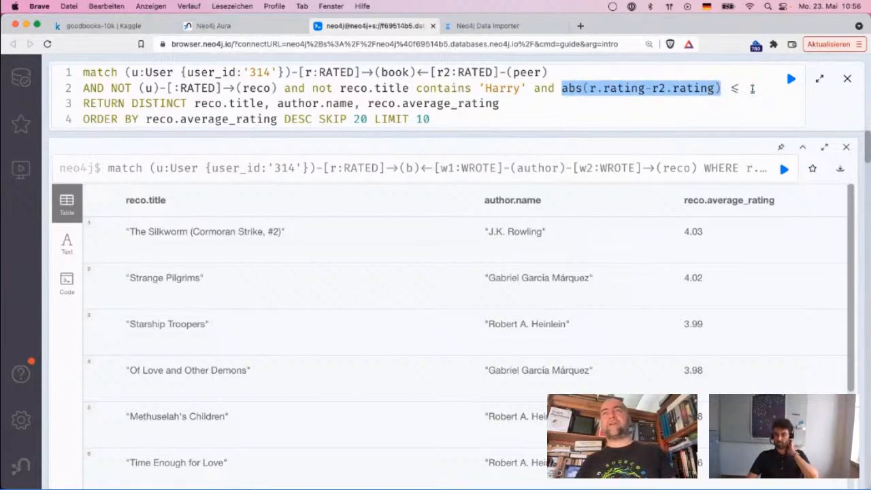
click(753, 88)
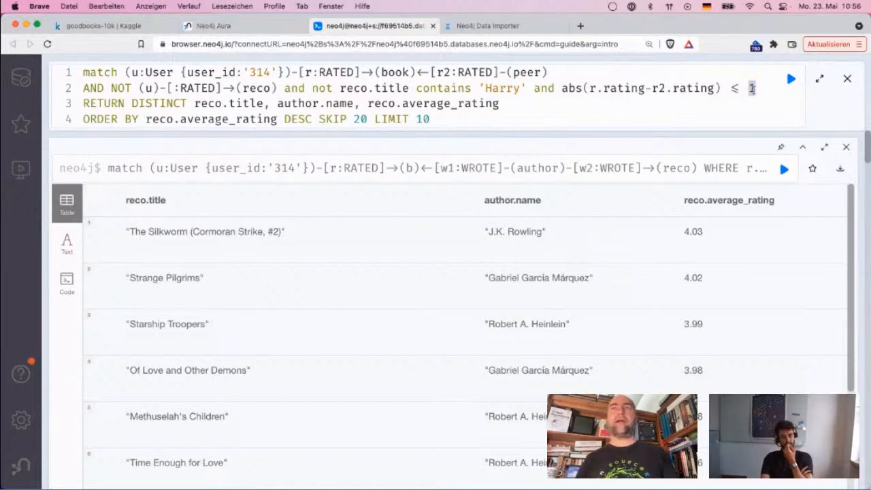
drag(734, 89, 759, 89)
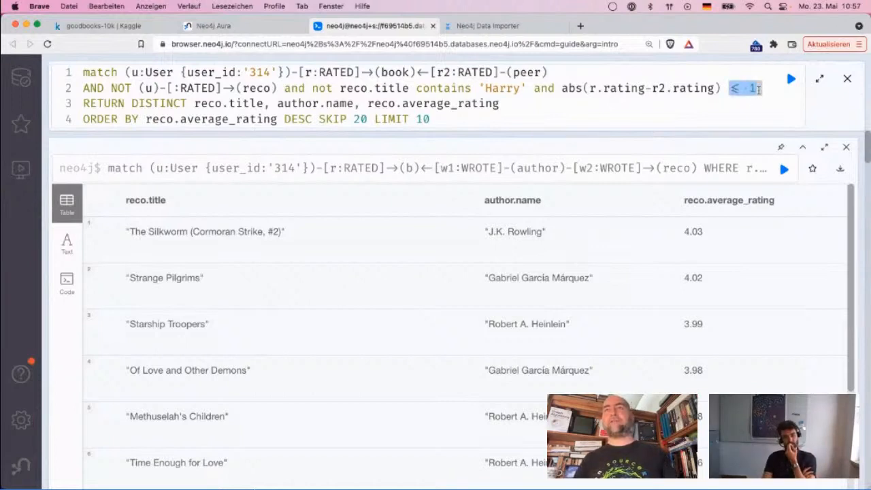
text(= 0)
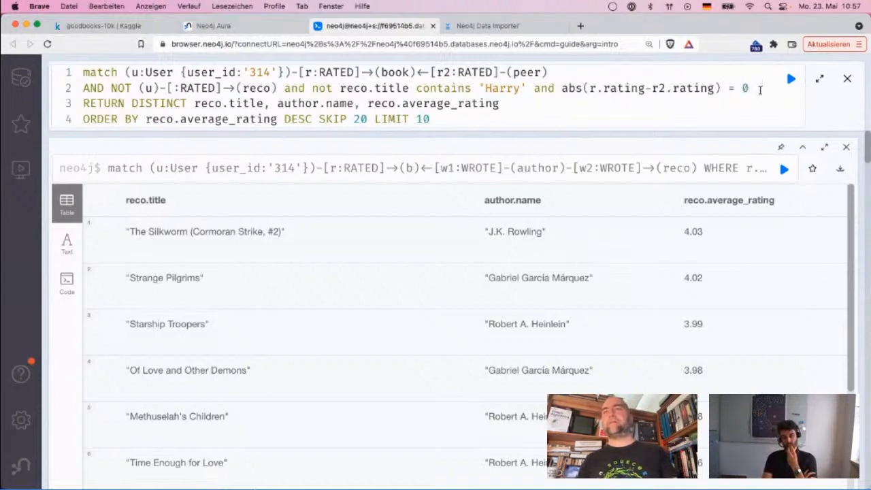
- Change the comparison after abs(r.rating-r2.rating) to <= 1
key(BackSpace)
key(BackSpace)
key(BackSpace)
text(<= )
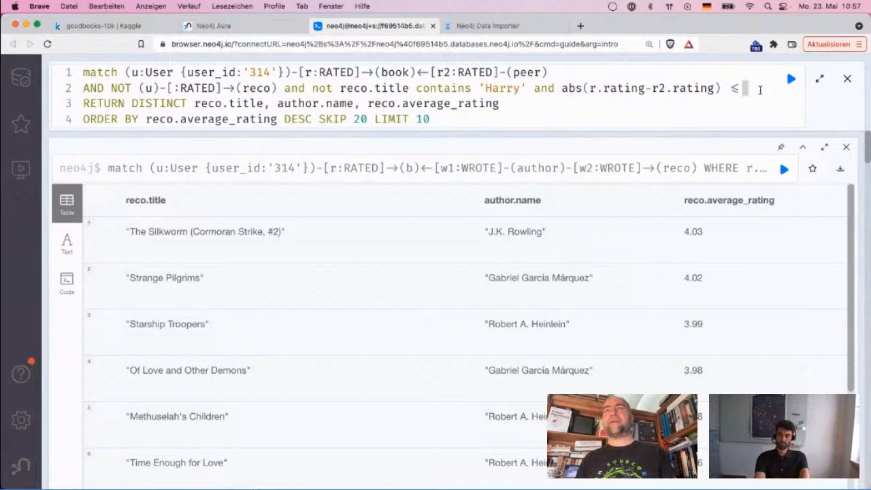
text(1)
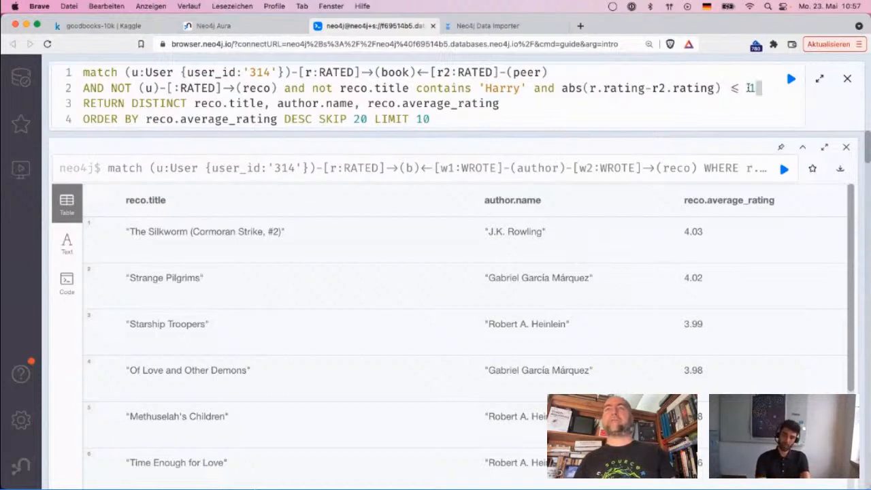
- Extend the match pattern after (peer) with -[r3:RATED]->(reco)
click(531, 73)
double_click(531, 73)
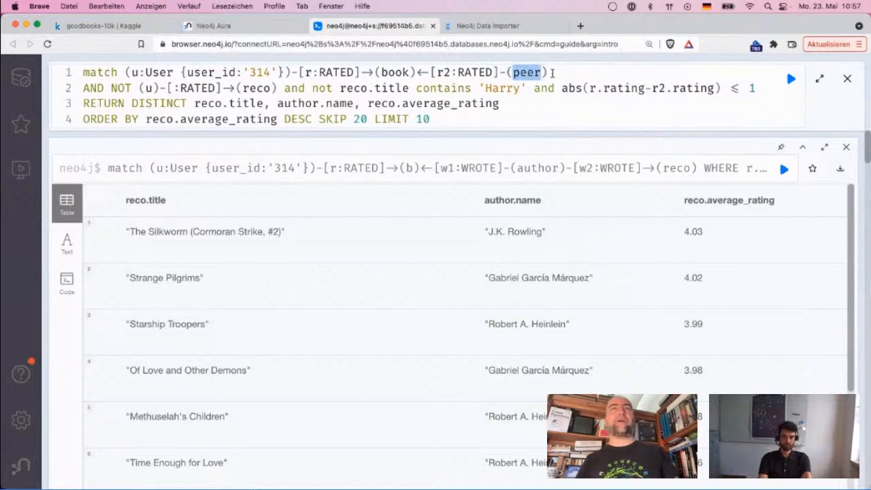
click(553, 73)
text(-[)
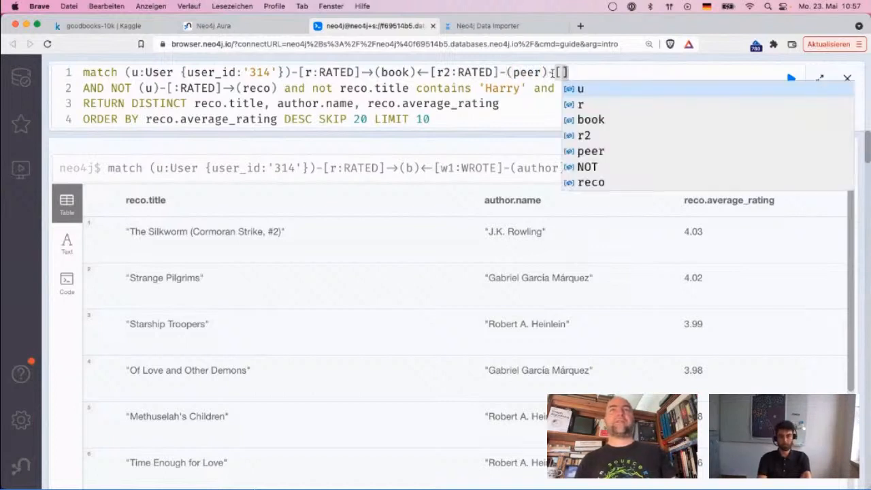
text(r2:)
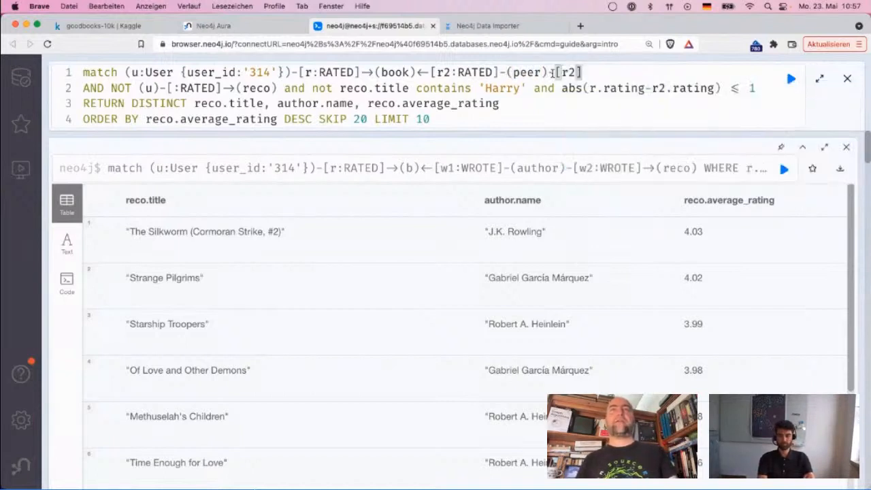
key(BackSpace)
key(BackSpace)
text(3:R)
key(Return)
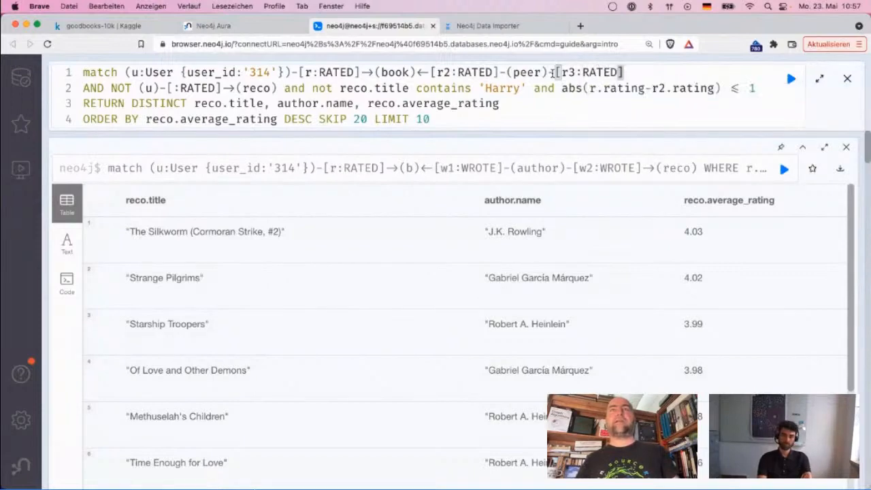
text(->(recor)
key(BackSpace)
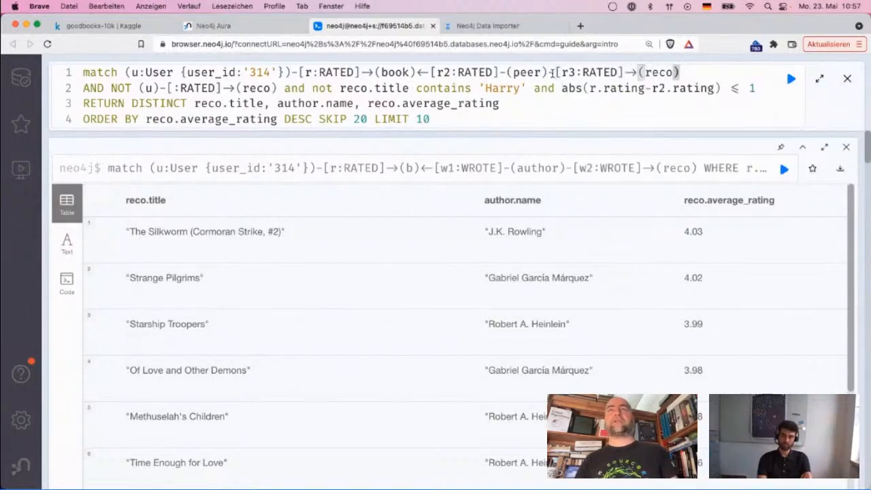
- Put the 'Harry' title condition and the abs(r.rating-r2.rating) condition each on its own query line
click(371, 88)
click(286, 88)
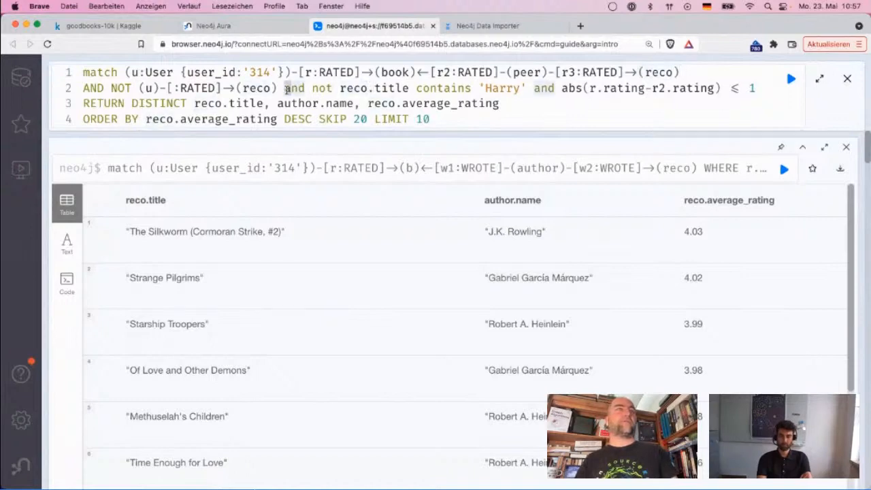
key(Return)
key(BackSpace)
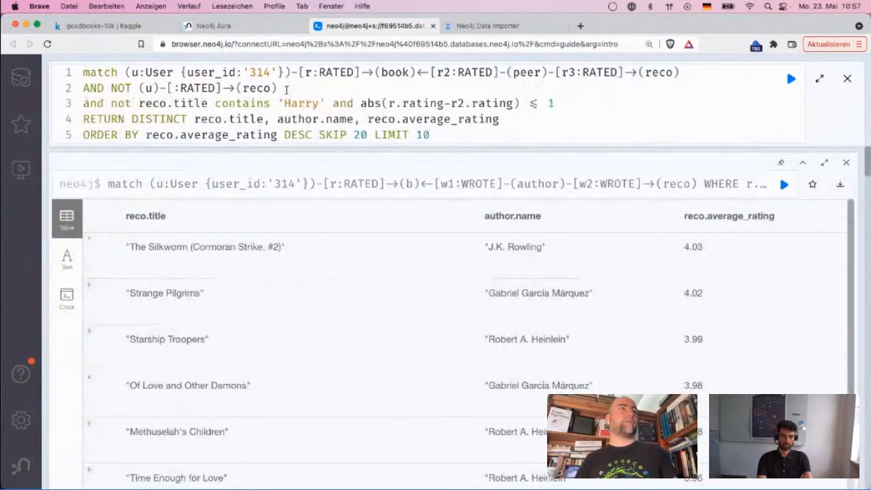
click(333, 104)
key(Return)
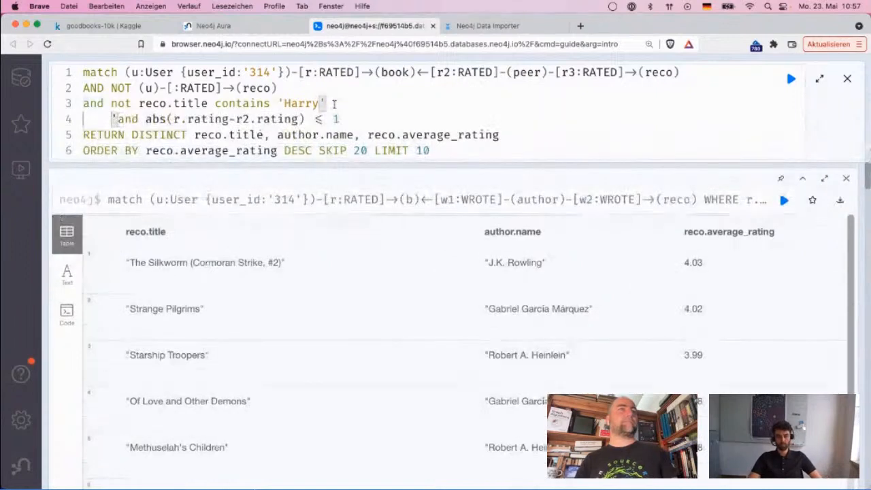
key(shift+Home)
key(BackSpace)
- Comment out the query line that excludes titles containing 'Harry'
key(Up)
key(shift+End)
key(Up)
key(Down)
text(//)
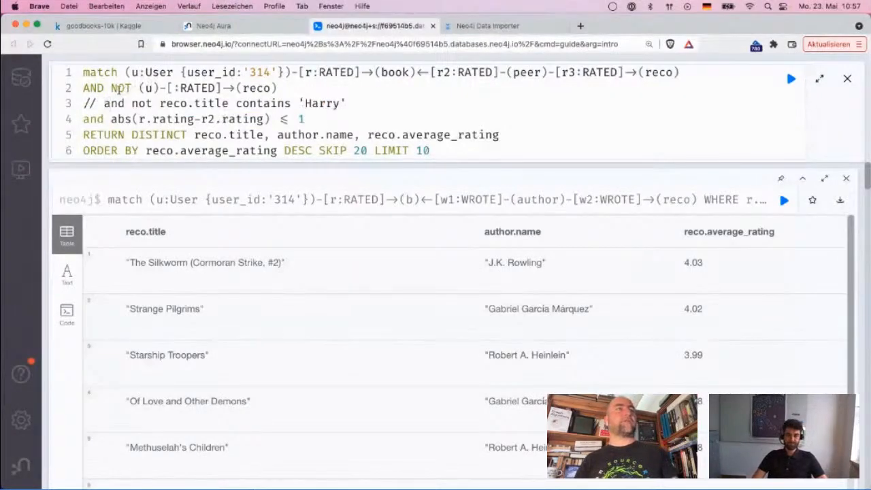
- Add the condition and r3.rating >= 4 on a new line below the rating difference condition
drag(139, 88, 280, 88)
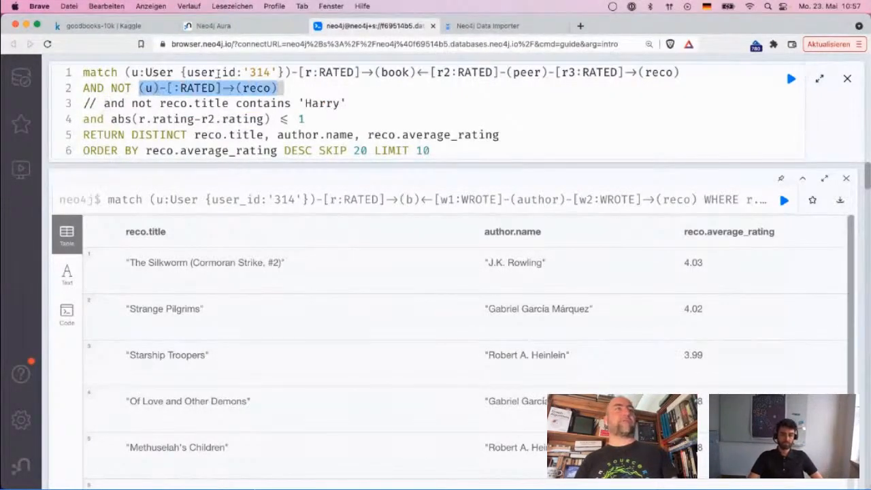
double_click(658, 72)
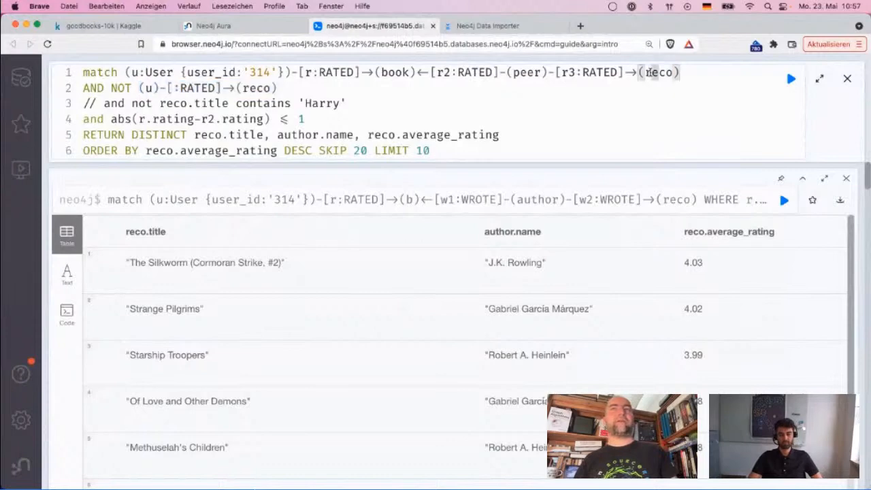
click(317, 94)
click(333, 118)
key(Return)
text(and )
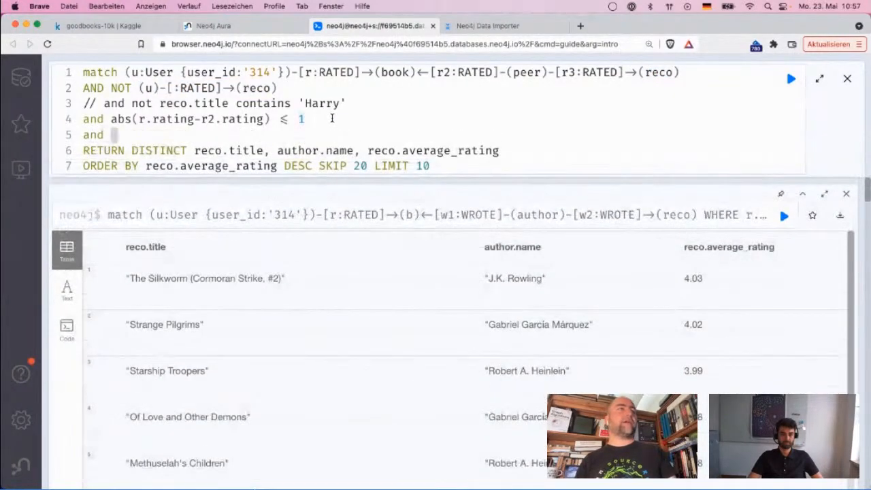
text(r3.rating >)
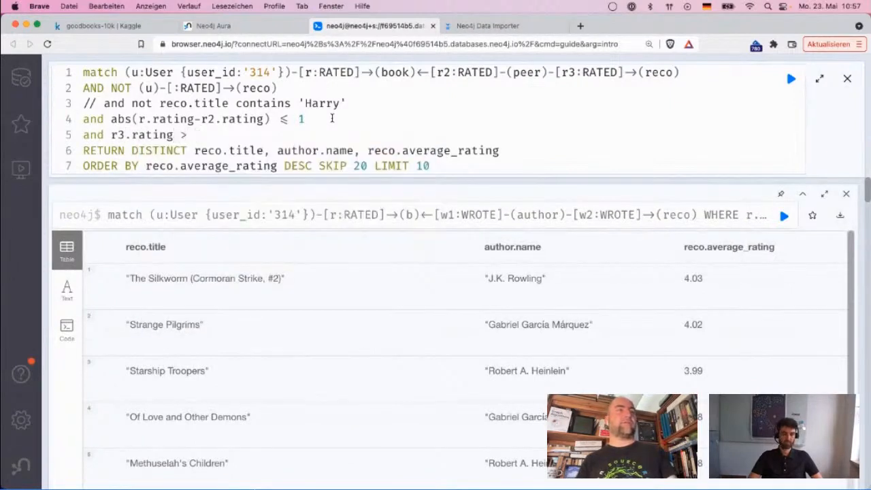
text(= 4)
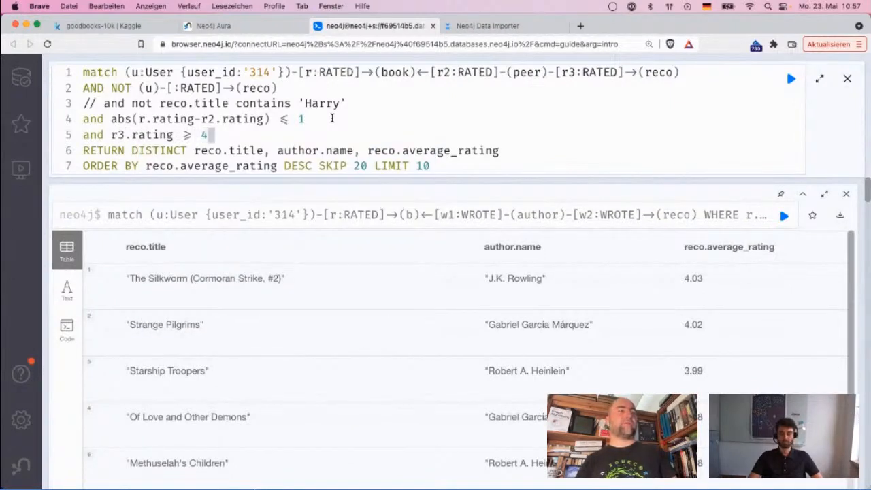
double_click(659, 72)
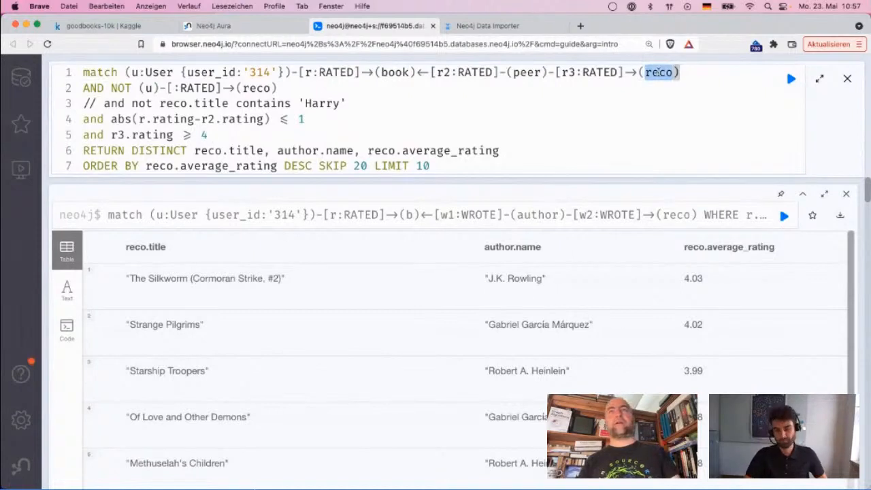
drag(563, 73, 616, 74)
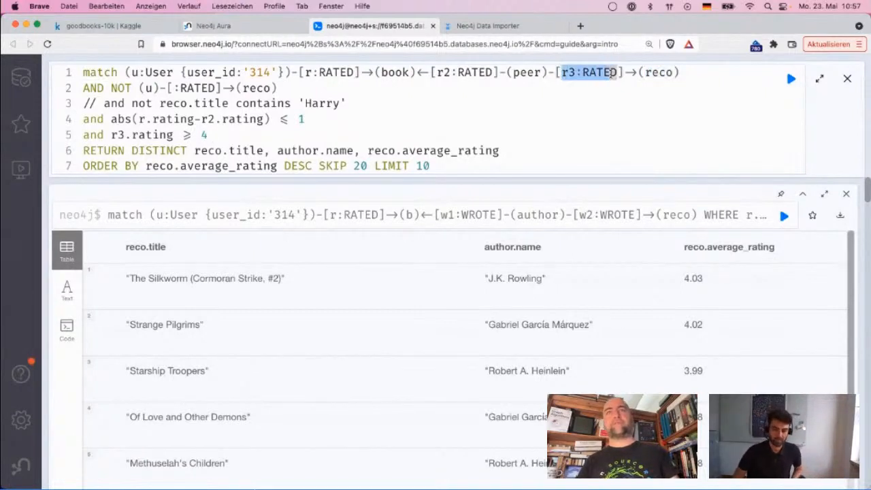
- Remove the DISTINCT keyword from the RETURN clause
click(470, 125)
key(Down)
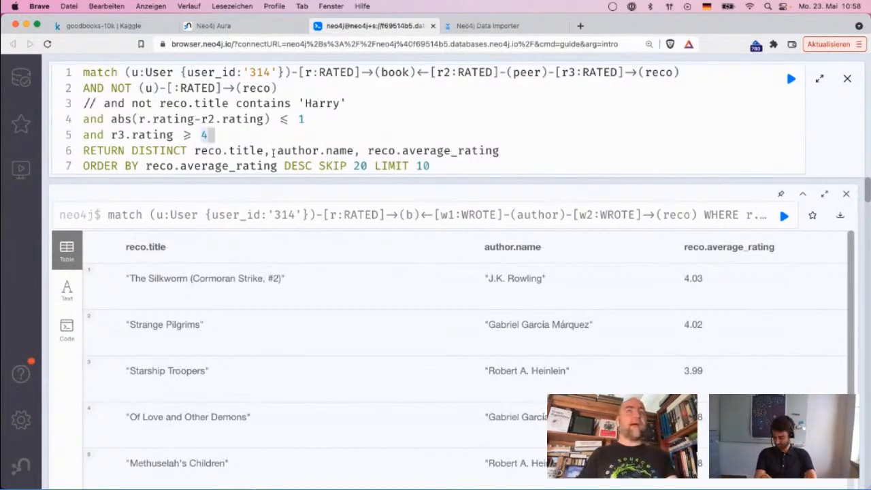
drag(283, 150, 493, 143)
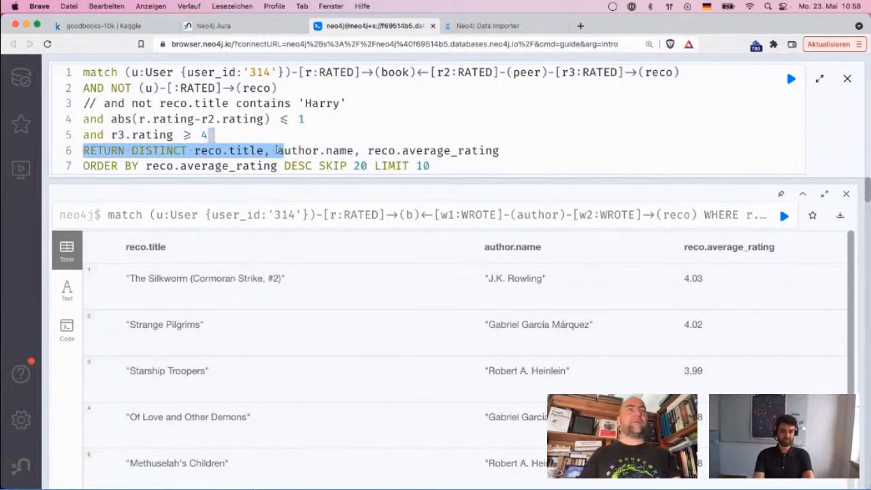
double_click(155, 151)
key(BackSpace)
key(BackSpace)
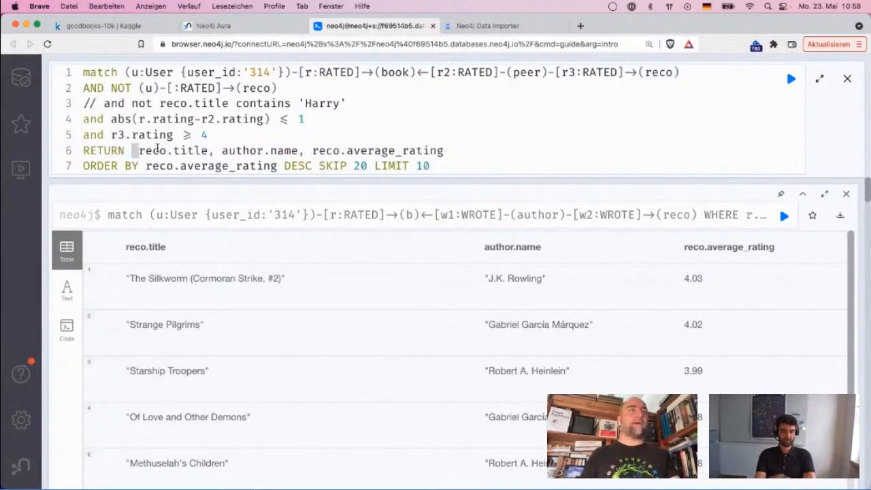
- Delete author.name, reco.average_rating and the title property from the RETURN clause, leaving only the reco reference
key(alt+Right)
key(alt+Right)
key(Right)
key(Right)
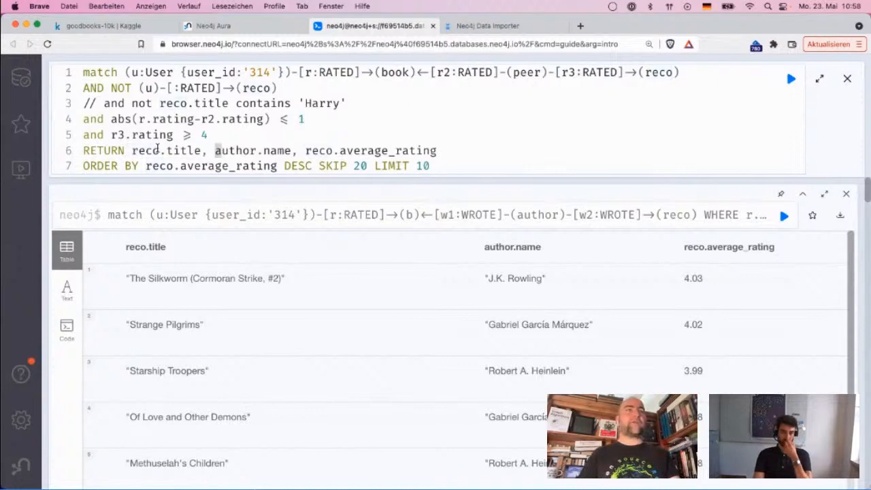
key(alt+shift+Right)
key(shift+super+Right)
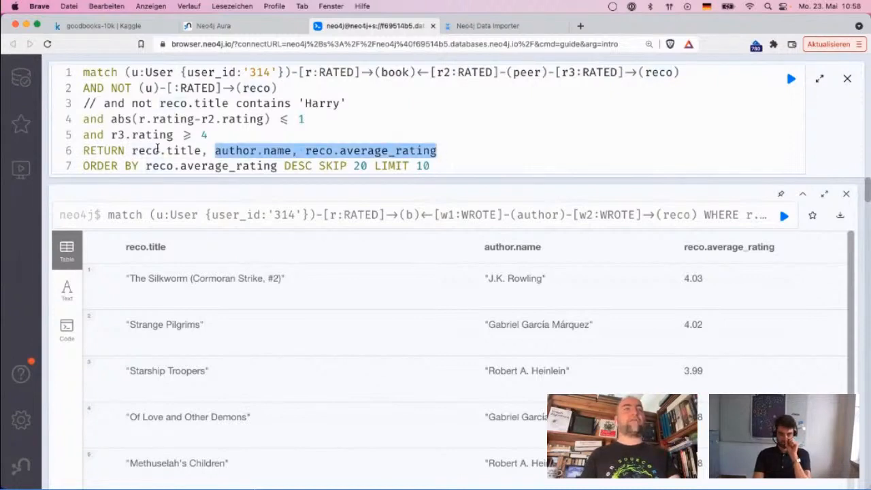
key(BackSpace)
key(alt+BackSpace)
key(alt+BackSpace)
key(alt+BackSpace)
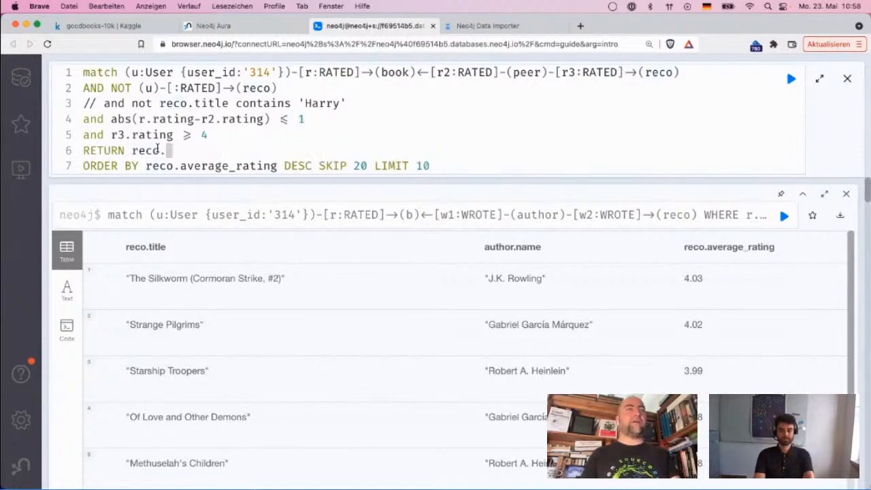
- Replace the remaining RETURN clause with WITH reco, count(*) a freq
key(shift+super+Left)
text(WITH rec,)
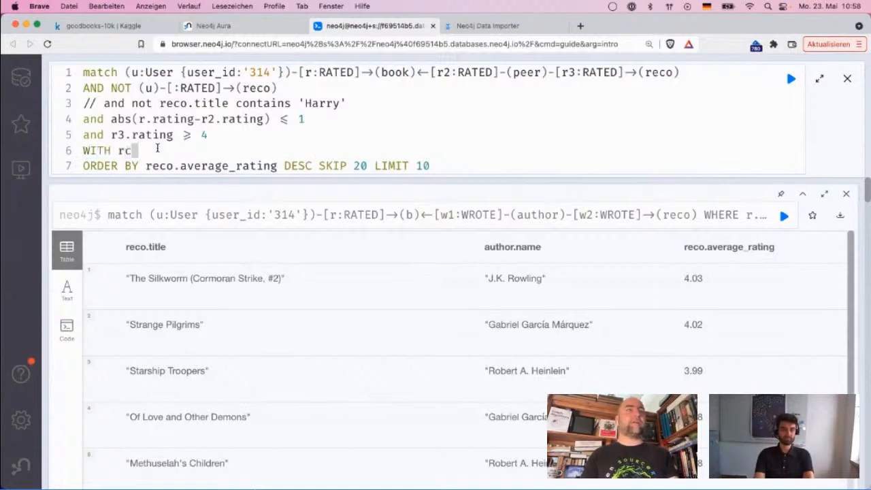
key(BackSpace)
text(o,c ount)
key(BackSpace)
key(BackSpace)
key(BackSpace)
key(BackSpace)
key(BackSpace)
key(BackSpace)
text(count(*))
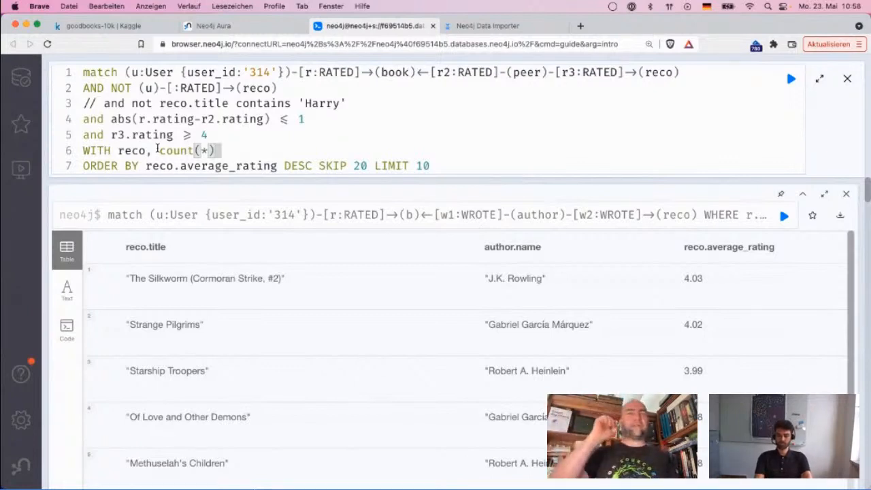
text(a fr)
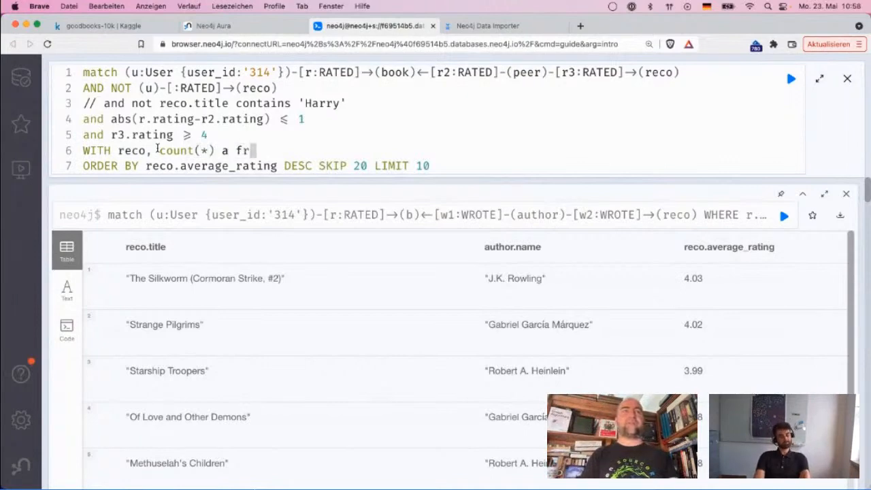
text(eq)
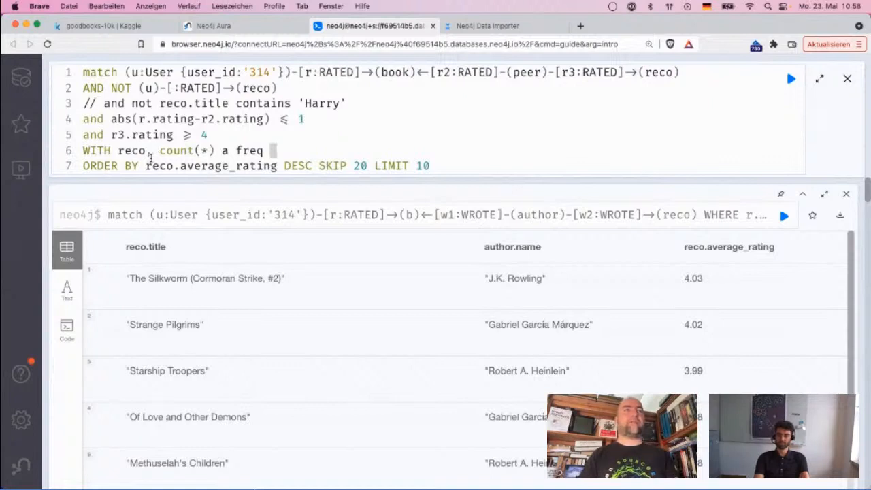
- Change the ORDER BY expression to freq
double_click(246, 153)
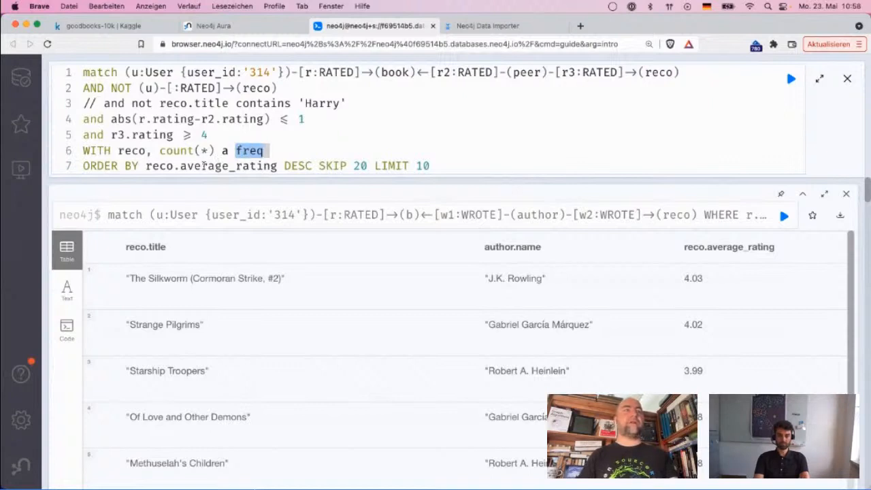
drag(146, 165, 281, 168)
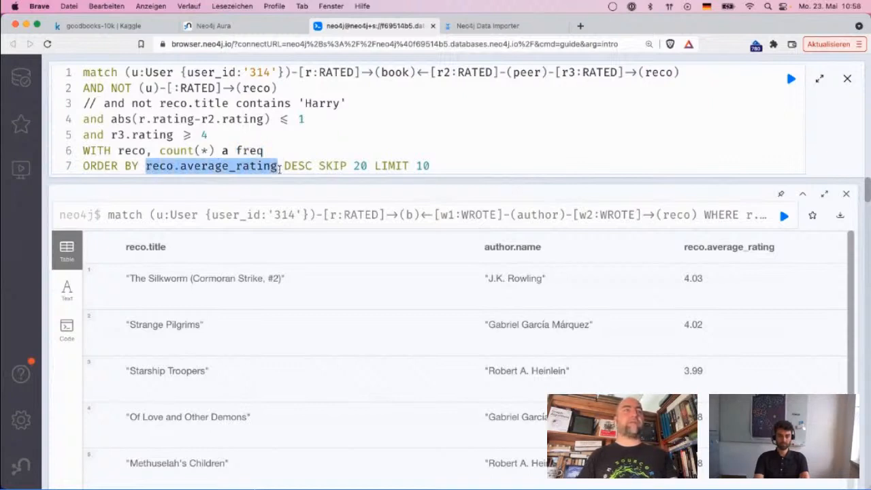
click(161, 151)
drag(146, 167, 279, 170)
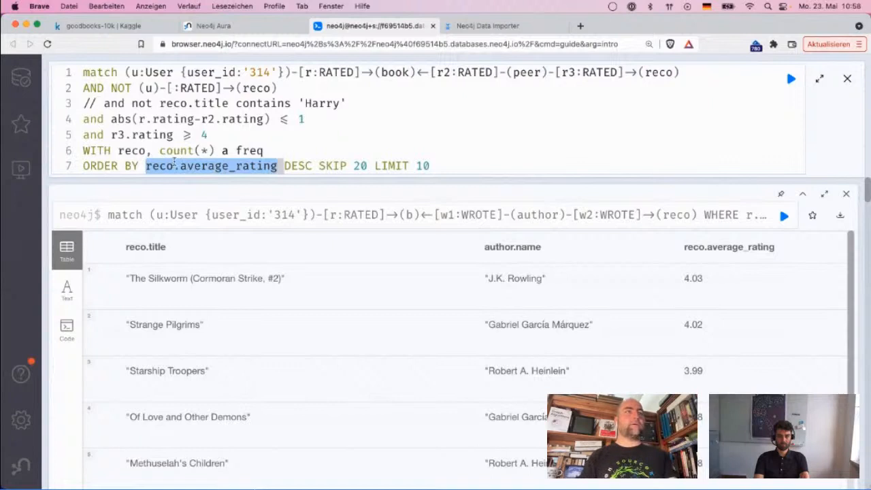
text(freq)
- Add a RETURN clause before ORDER BY that outputs reco.title, freq and reco.average_rating
key(End)
key(Return)
text(RETURN reco.title)
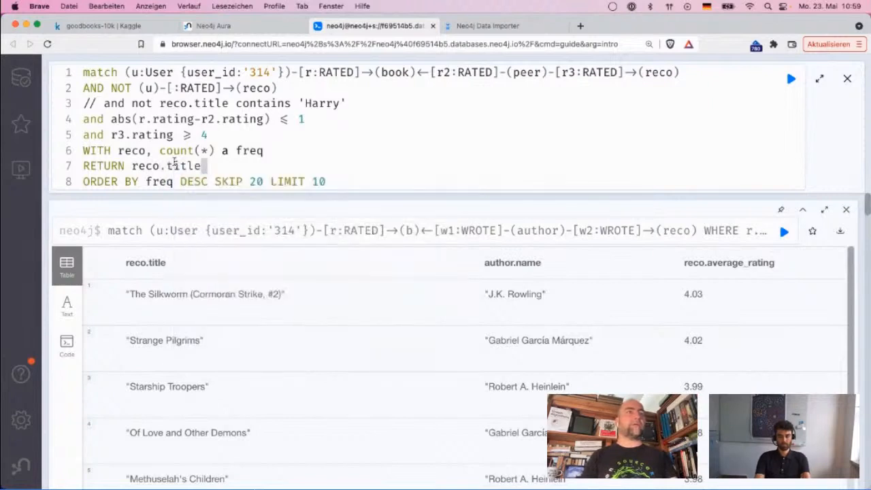
text(, fe)
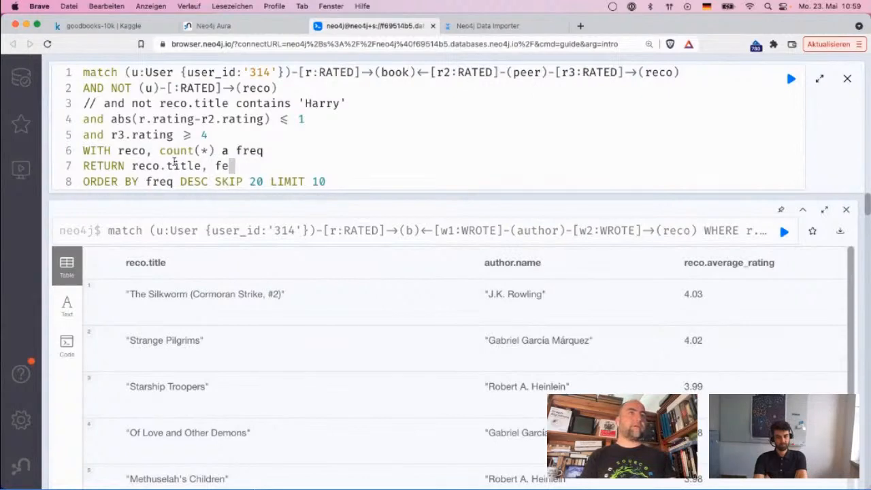
key(BackSpace)
text(req, )
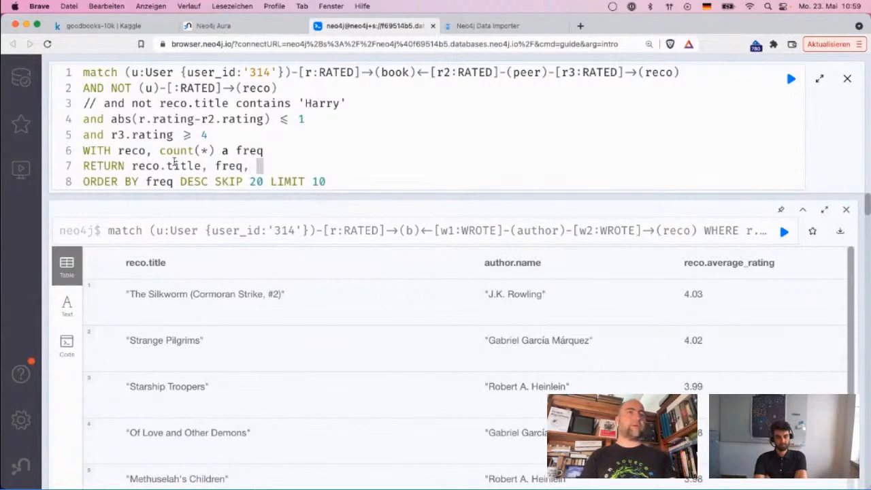
text(reco.av)
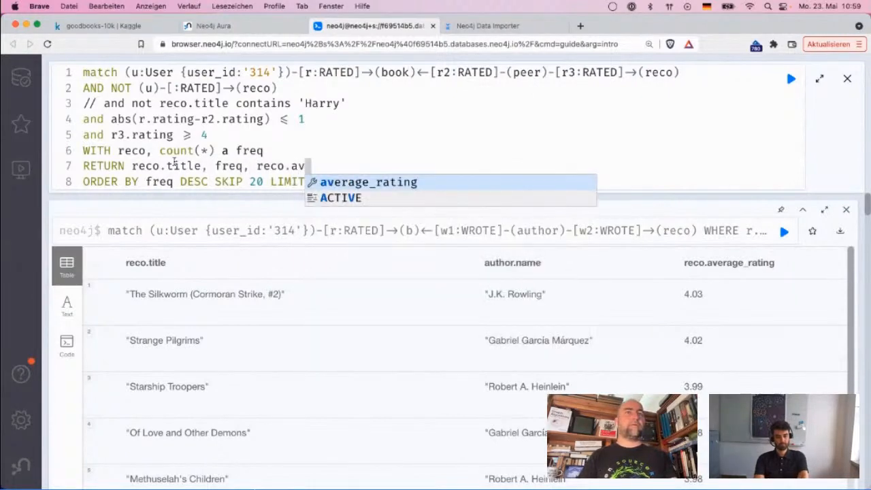
key(Return)
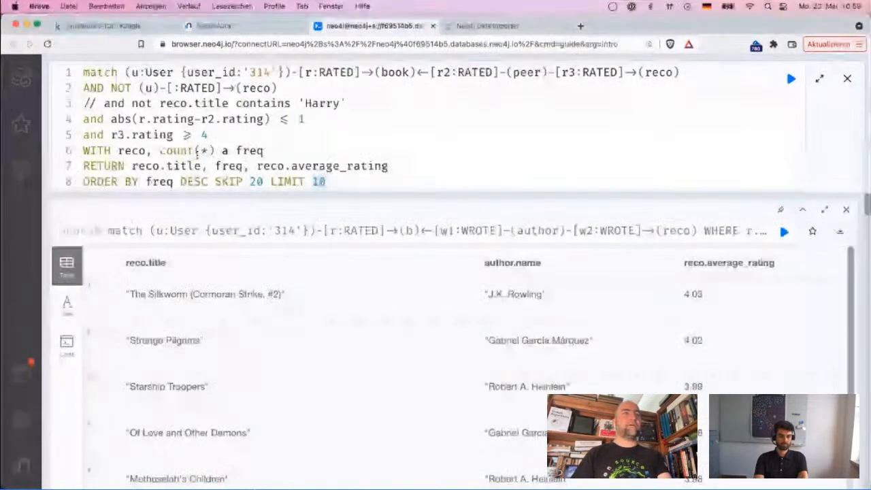
double_click(128, 150)
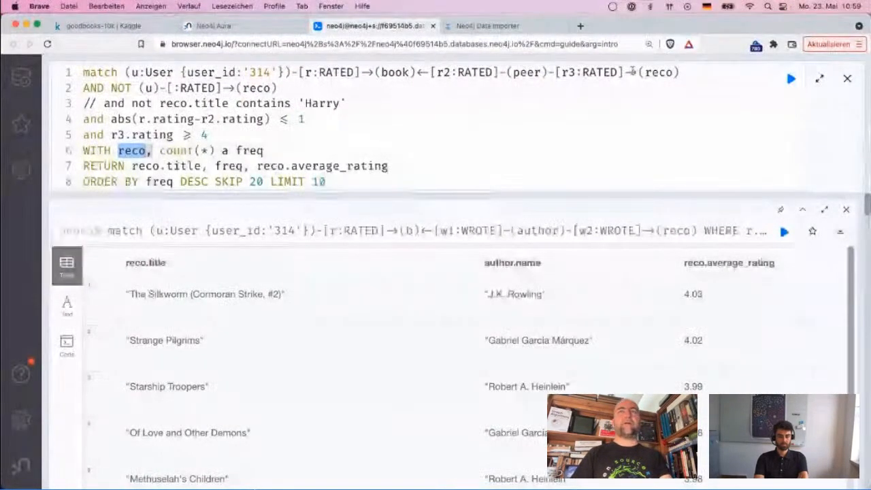
double_click(660, 73)
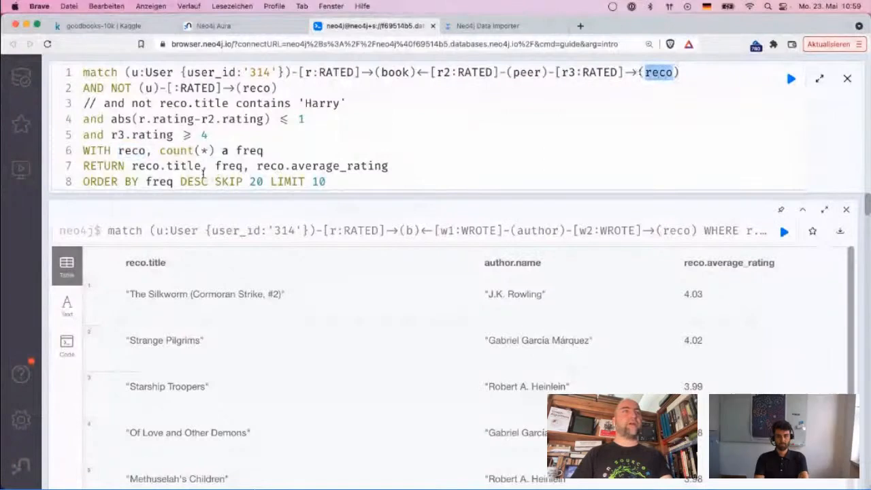
double_click(131, 150)
double_click(249, 150)
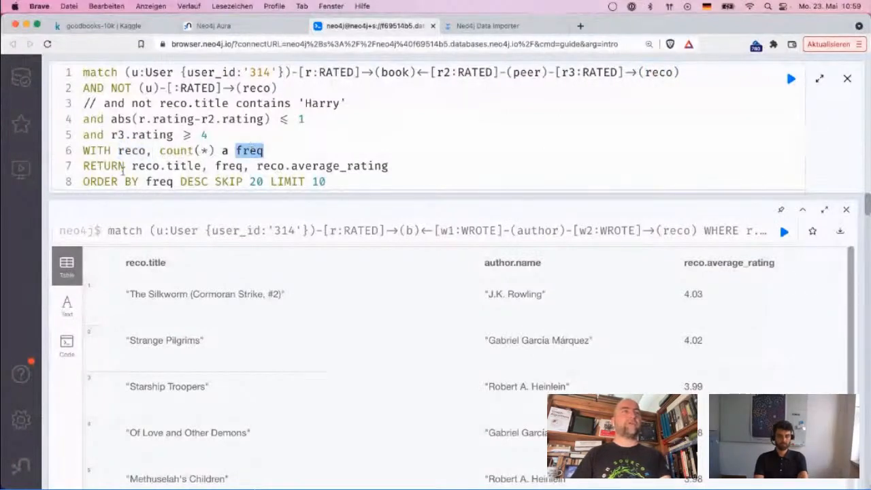
- Remove SKIP 20 from the ORDER BY line, keeping LIMIT 10, and run the query
click(233, 181)
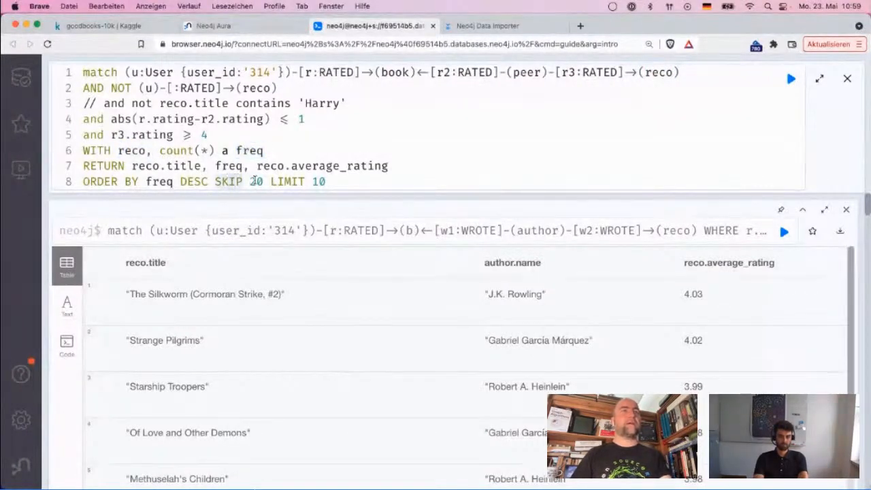
click(264, 181)
key(BackSpace)
key(BackSpace)
key(BackSpace)
key(BackSpace)
key(BackSpace)
key(BackSpace)
key(BackSpace)
key(BackSpace)
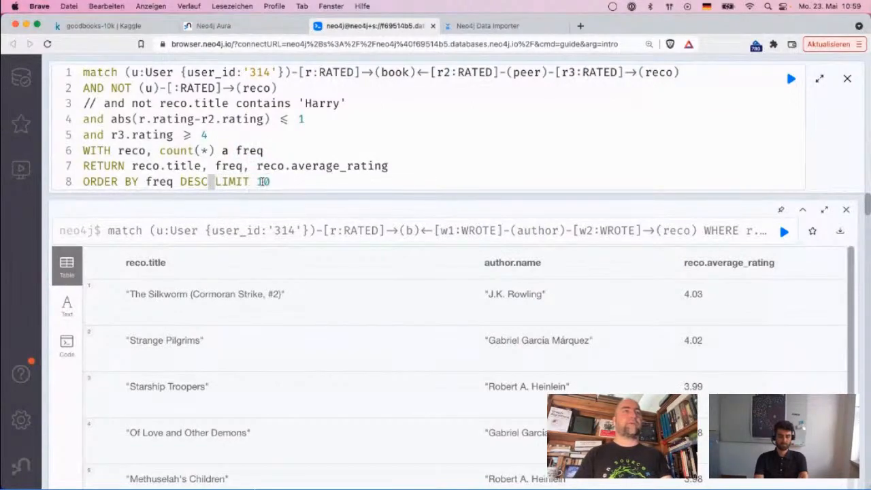
key(super+Return)
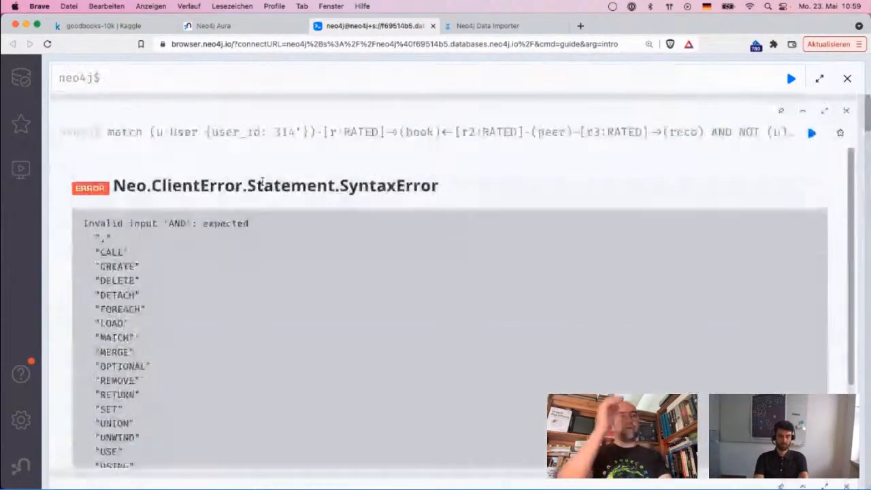
- Bring the last query back into the editor and correct the count alias to count(*) as freq
key(super+Up)
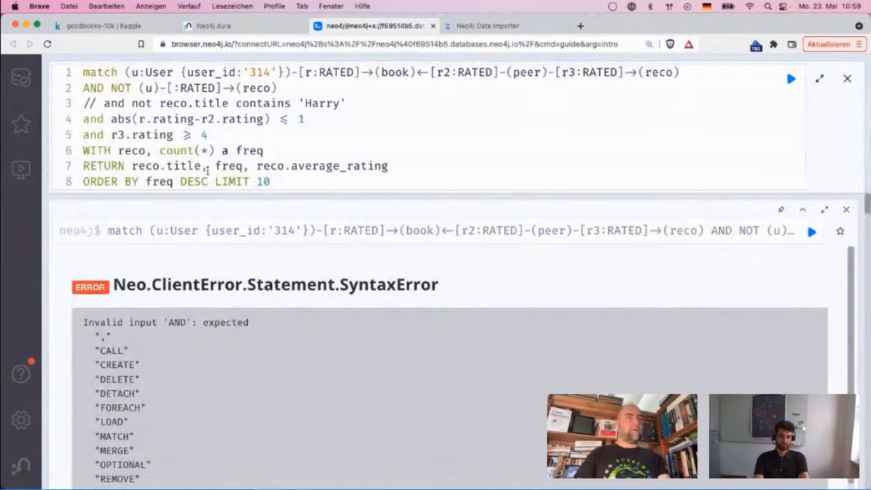
click(273, 148)
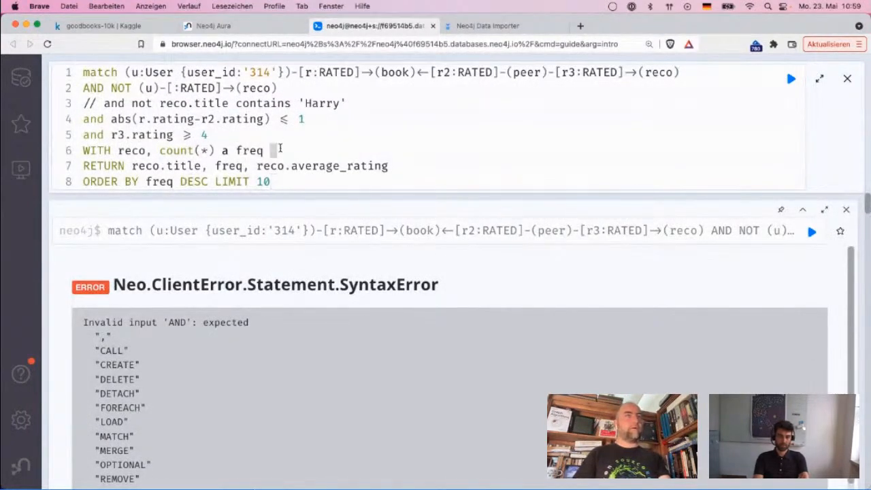
click(235, 149)
key(Left)
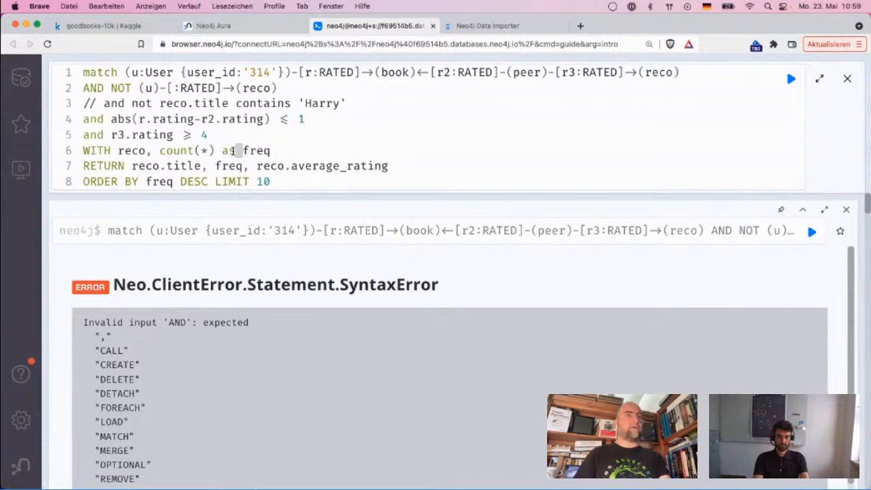
text(s)
key(super+Return)
click(234, 155)
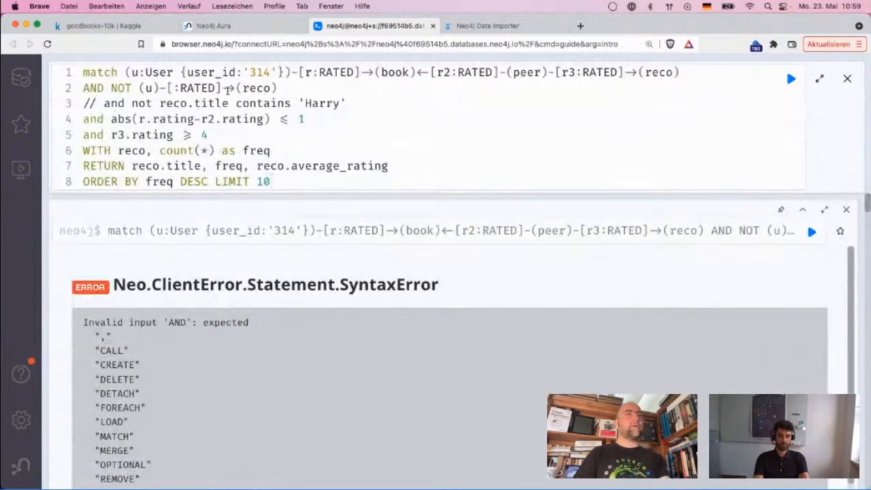
- Replace the leading AND on the second line with WHERE and run the query
double_click(94, 88)
text(WHERE)
key(super+Return)
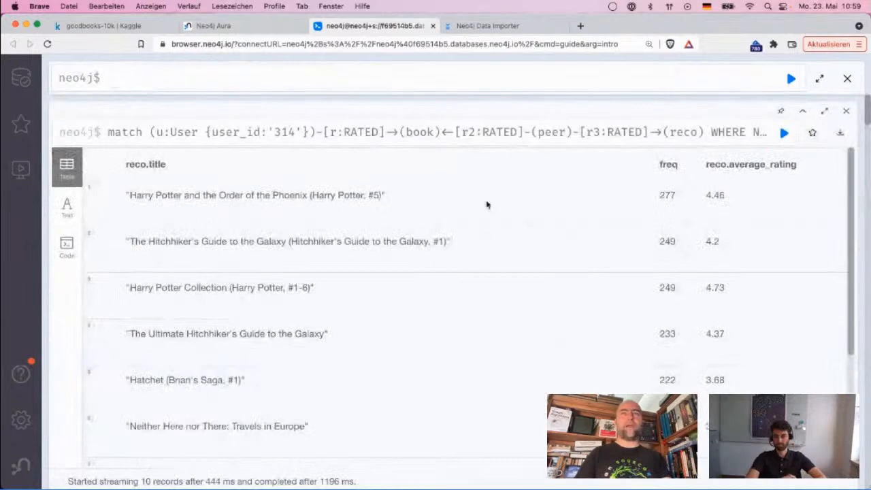
- Uncomment the filter excluding titles that contain 'Harry' and rerun the query to review the recommended titles
click(349, 139)
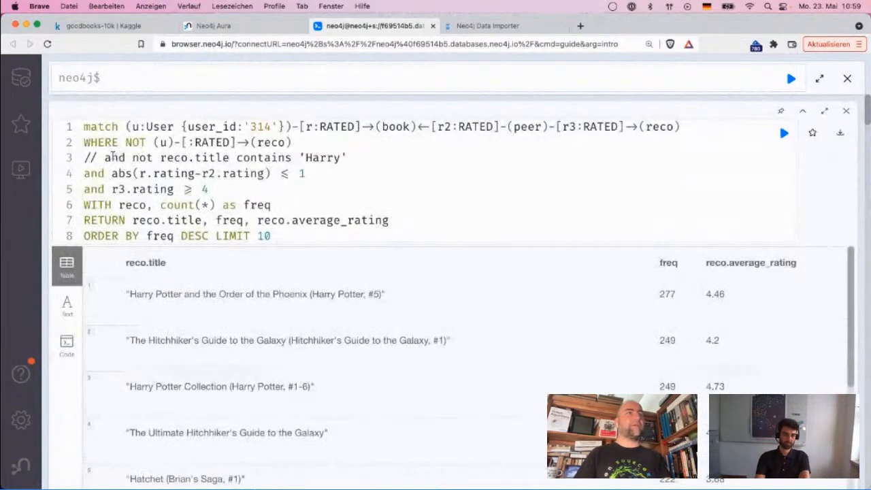
drag(84, 157, 104, 157)
key(BackSpace)
key(super+Return)
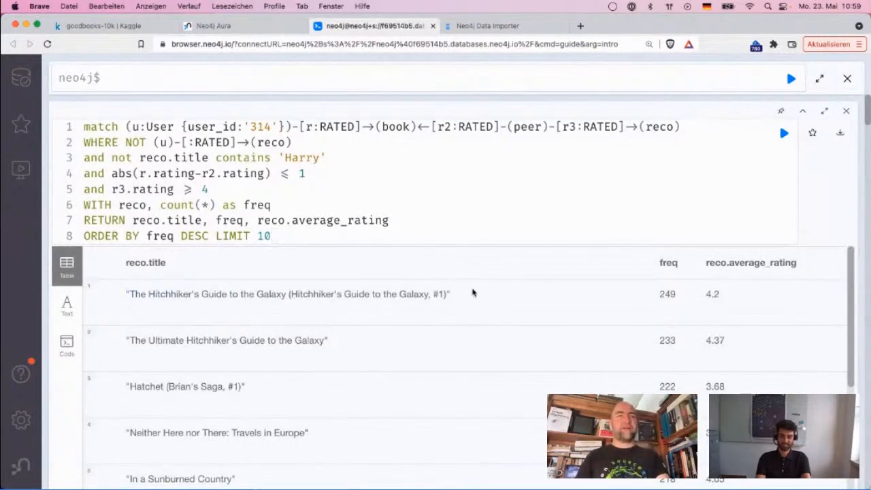
triple_click(461, 306)
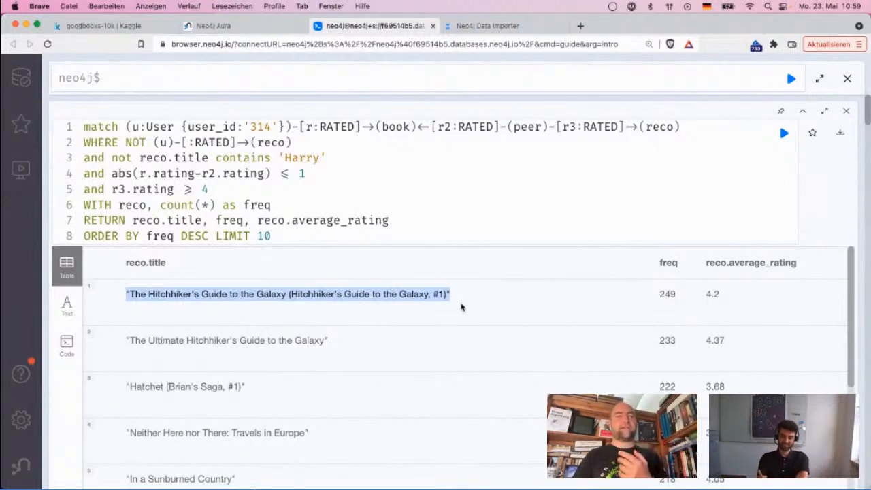
scroll(461, 307, down, 1)
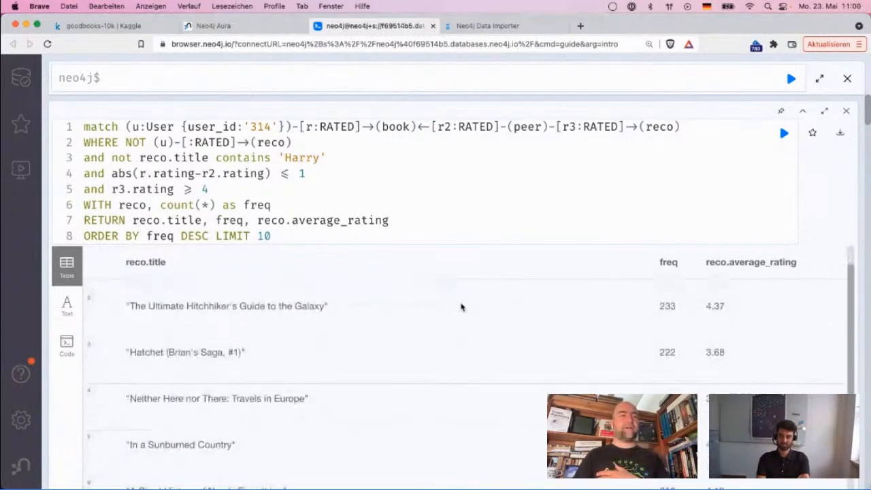
scroll(461, 305, down, 2)
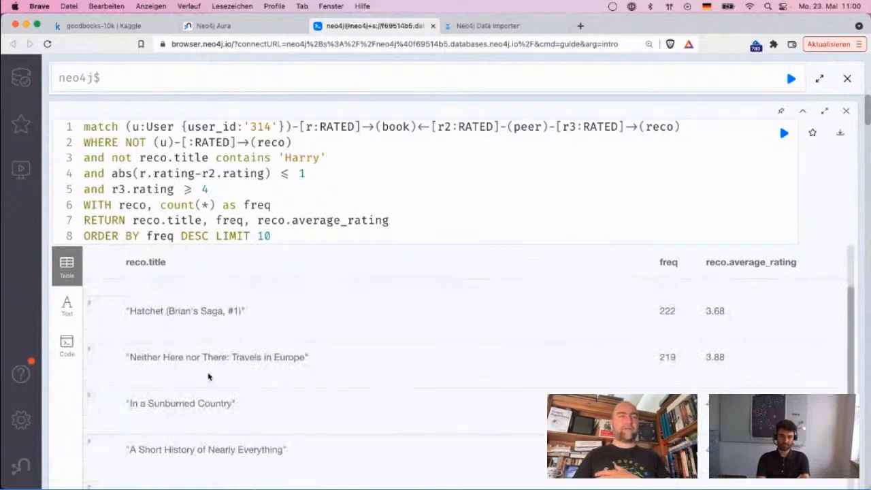
drag(127, 355, 315, 363)
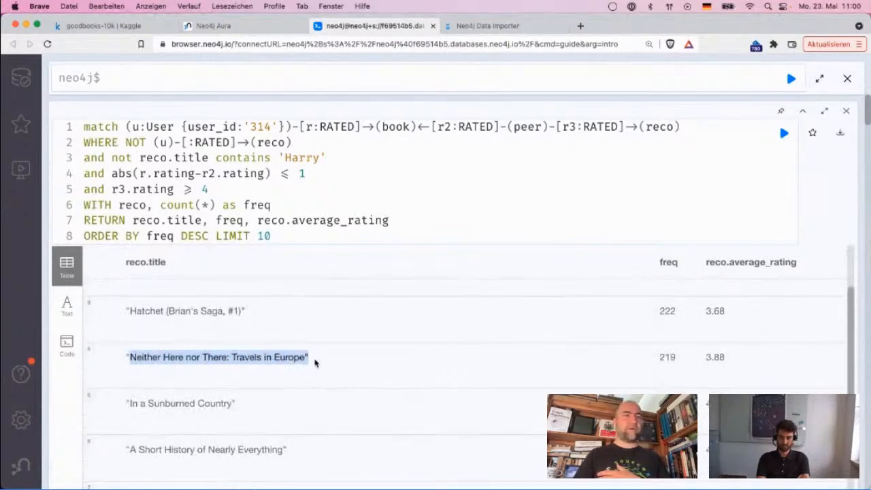
- Insert the clause MATCH (reco)<-[:WROTE]-(author) after the WITH line
click(289, 204)
key(Return)
text(MAT)
text(CH )
text((reco)-<)
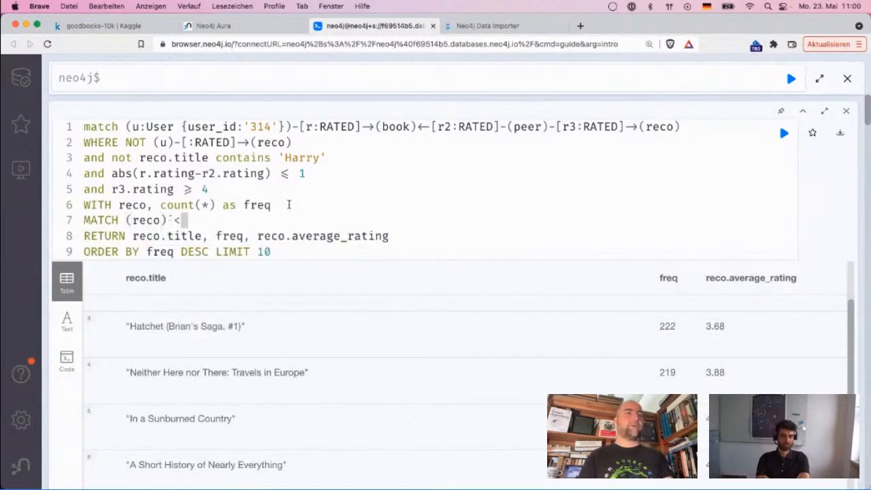
key(BackSpace)
text(<-[:)
key(Down)
key(Return)
text(]-(a)
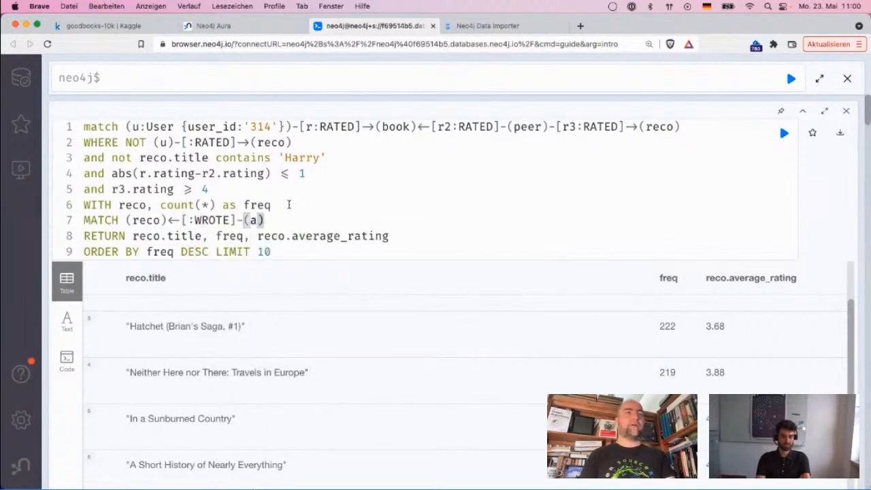
text(uthor)
- Append collect(author.name) as authors to the RETURN clause and rerun the query
key(Down)
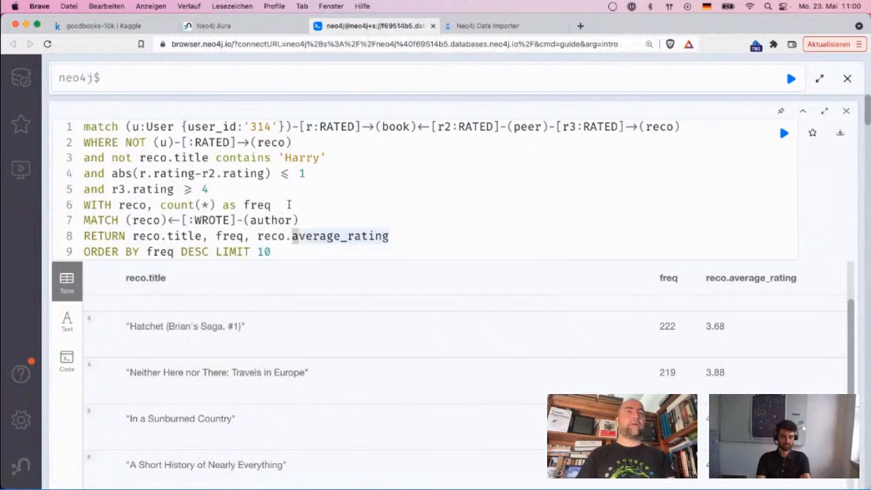
key(End)
text(, collect(author.name) as authord)
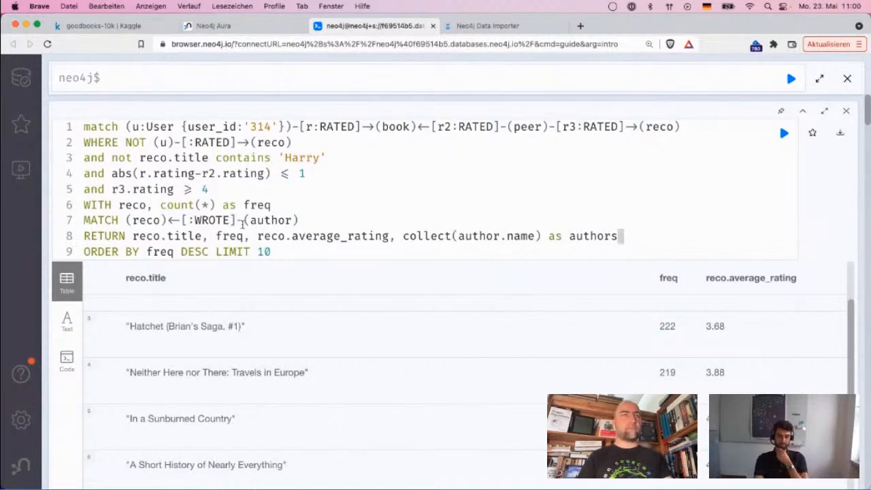
key(super+Return)
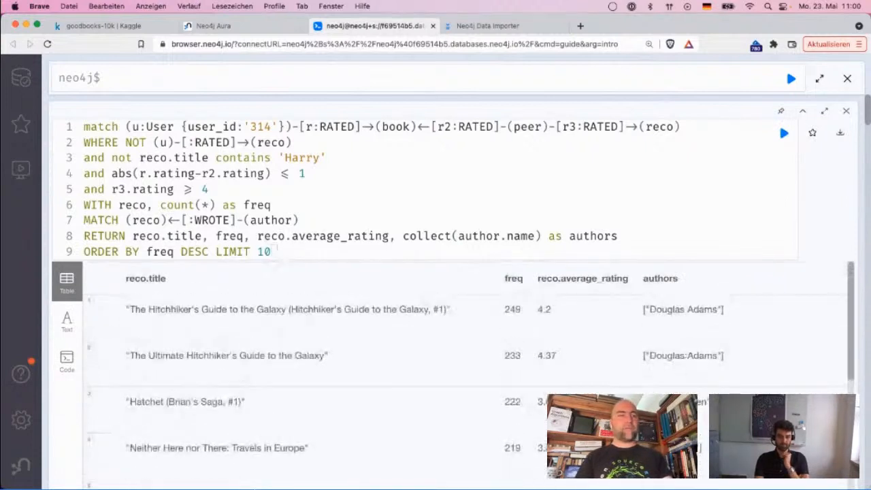
- Look through the recommended books with their authors and compare the frequencies of the top two rows
scroll(470, 375, down, 2)
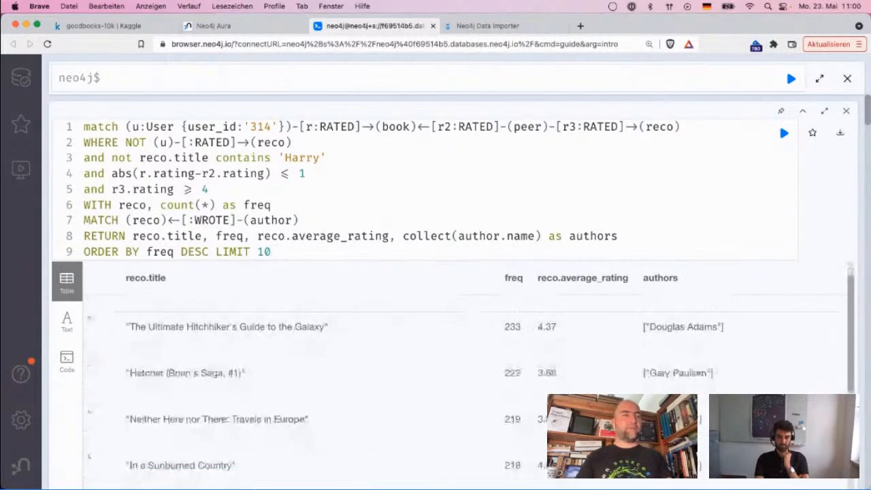
scroll(469, 388, down, 5)
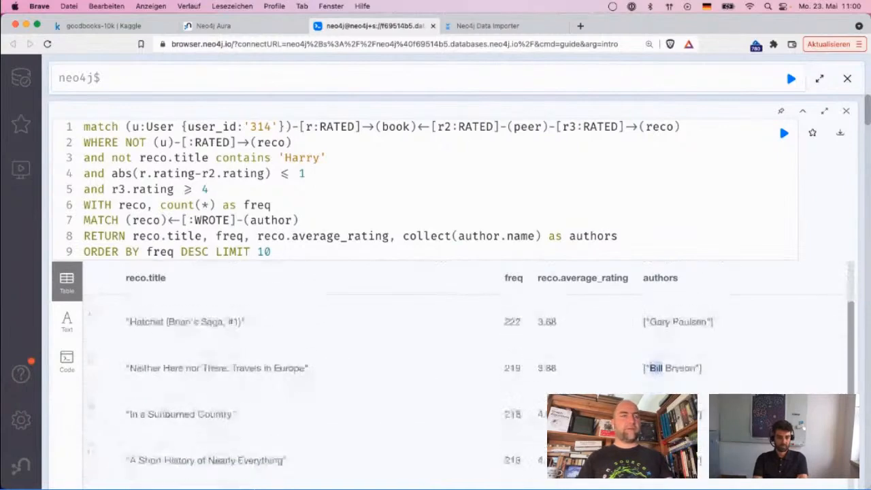
scroll(533, 369, down, 3)
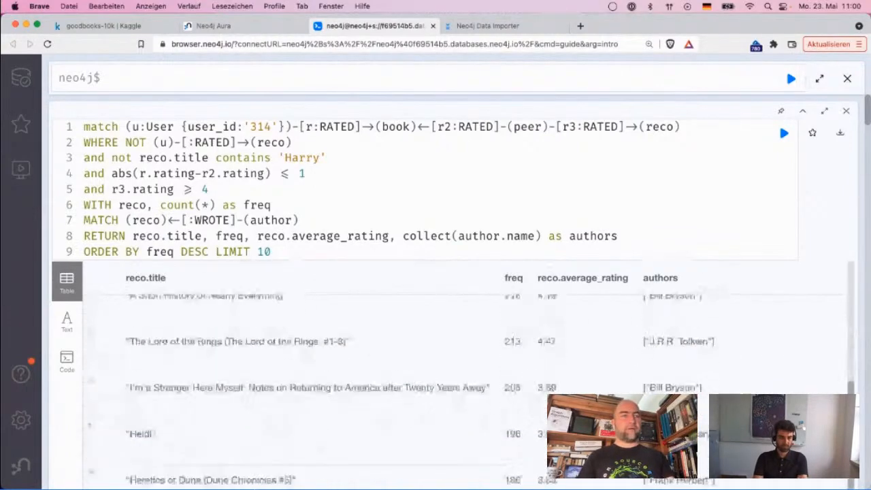
scroll(533, 369, up, 5)
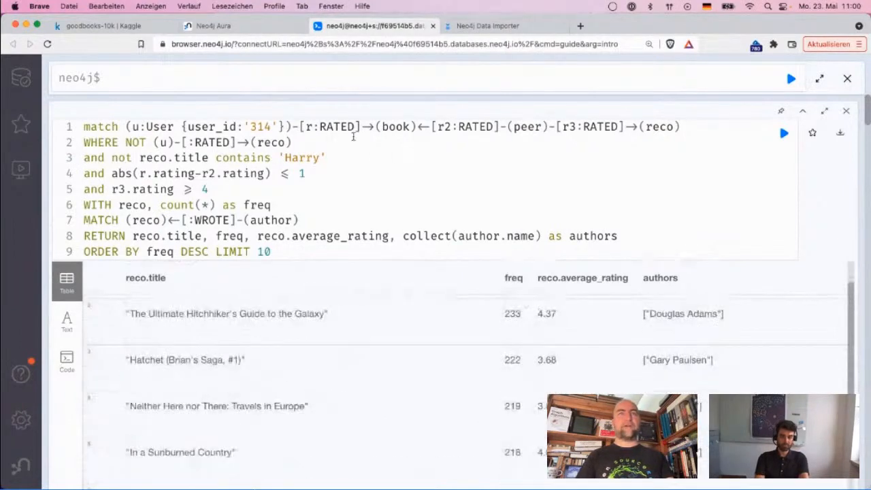
double_click(394, 127)
drag(443, 344, 535, 220)
click(488, 372)
double_click(516, 308)
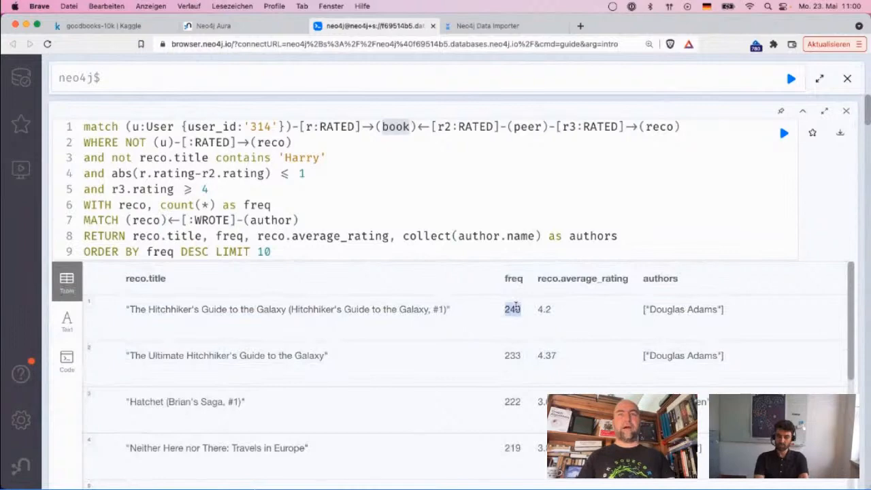
double_click(509, 363)
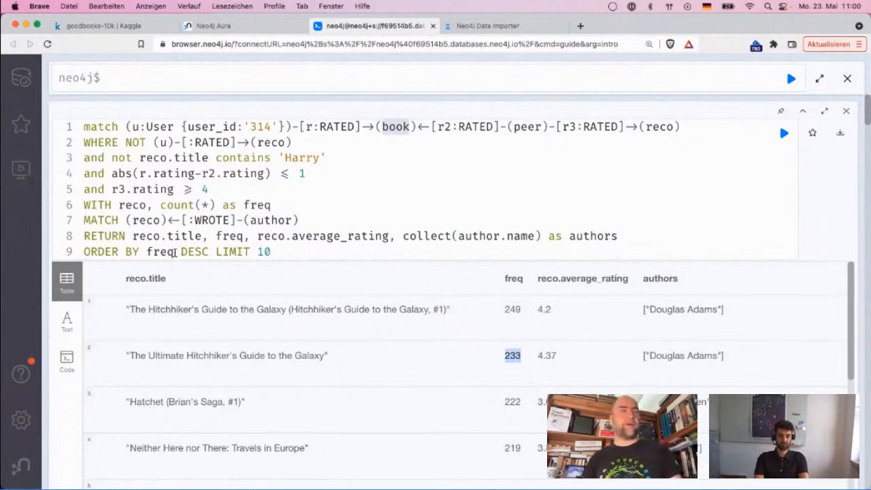
- Add the expression freq*reco.average_rating to the RETURN clause after reco.average_rating
drag(216, 235, 388, 233)
key(super+c)
click(390, 236)
text(,)
key(super+v)
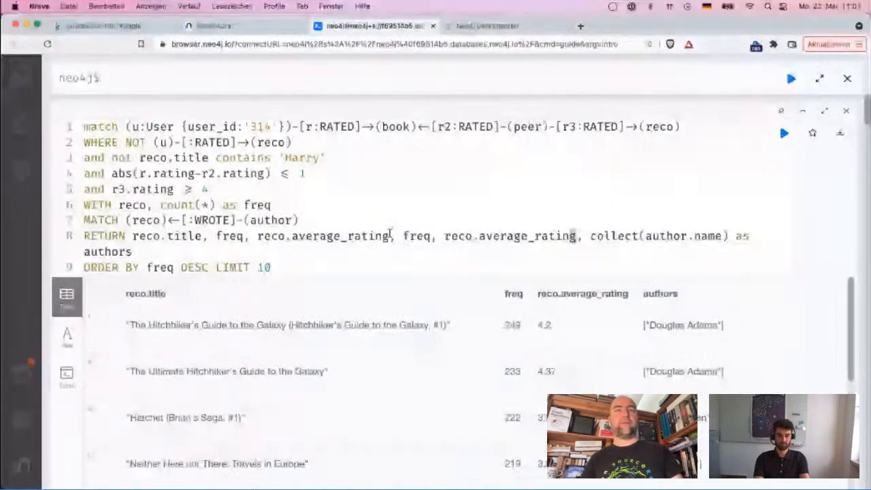
key(alt+Left)
key(alt+Left)
key(BackSpace)
key(BackSpace)
text(*)
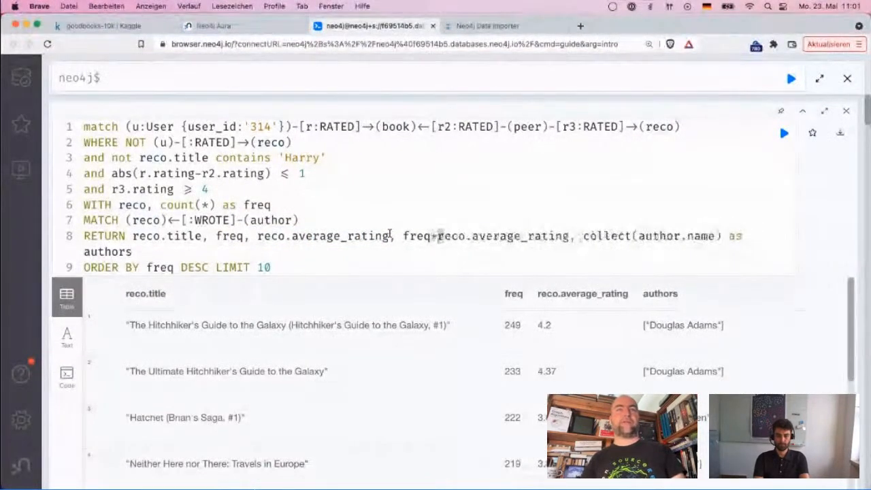
- Give the freq*reco.average_rating expression the alias score in the RETURN clause
key(alt+Right)
key(alt+Right)
text(as sco)
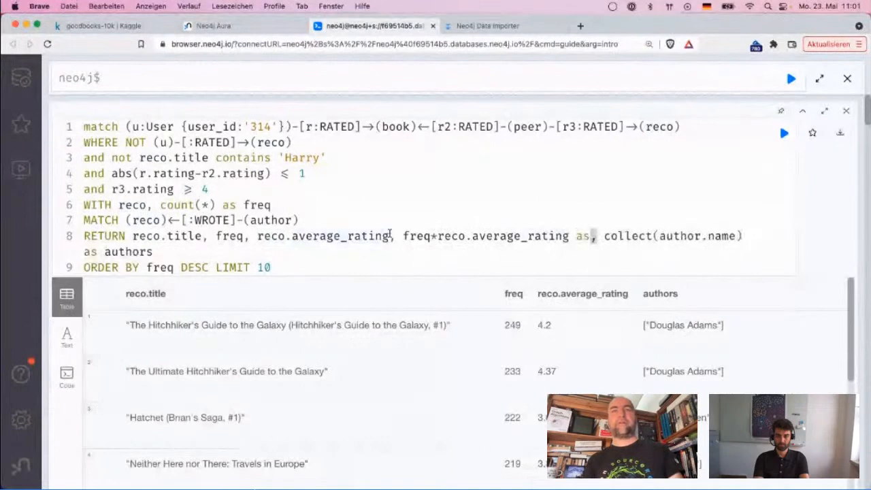
text(re)
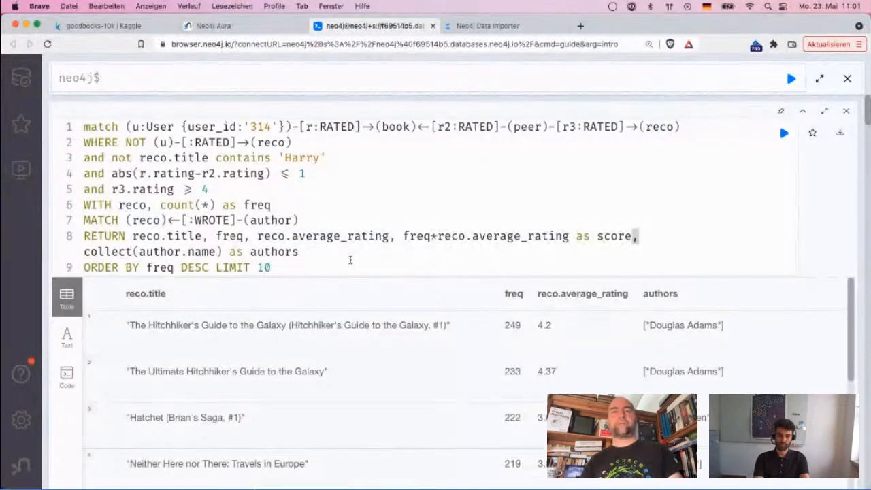
- Order the results by score instead of freq, rerun the query and check the score of the top row
double_click(168, 267)
text(score)
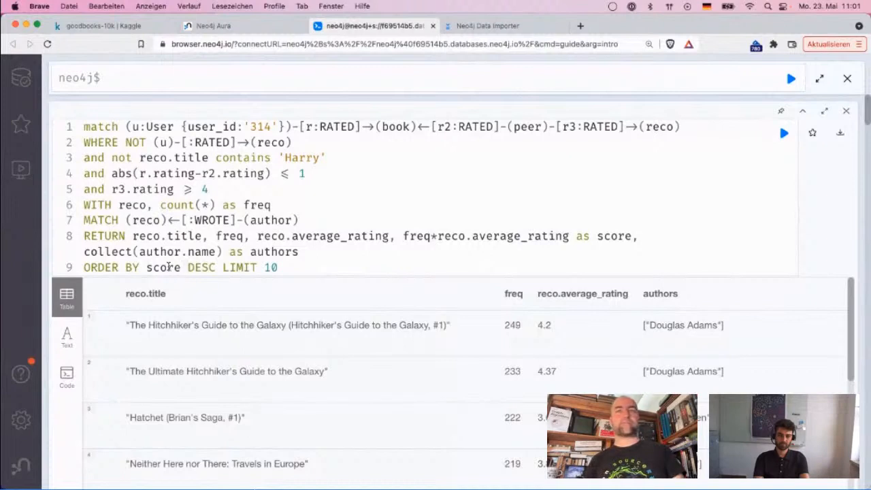
key(super+Return)
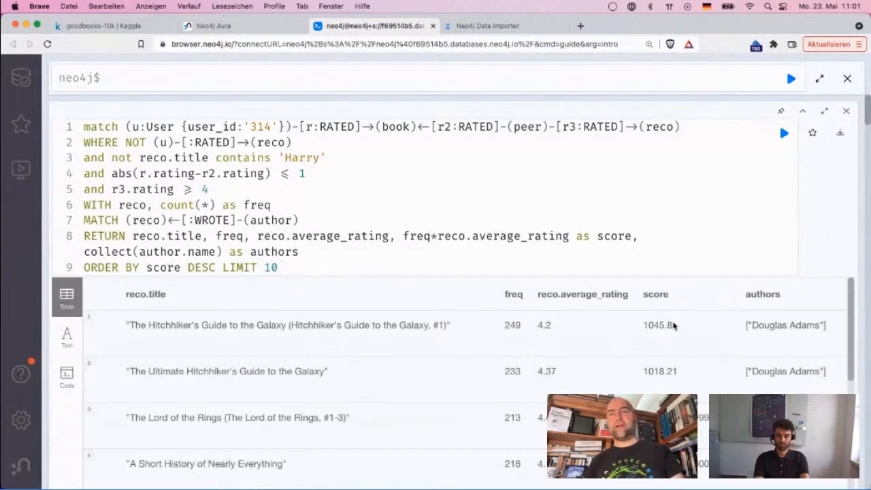
drag(674, 326, 642, 325)
scroll(492, 340, down, 2)
scroll(492, 341, up, 2)
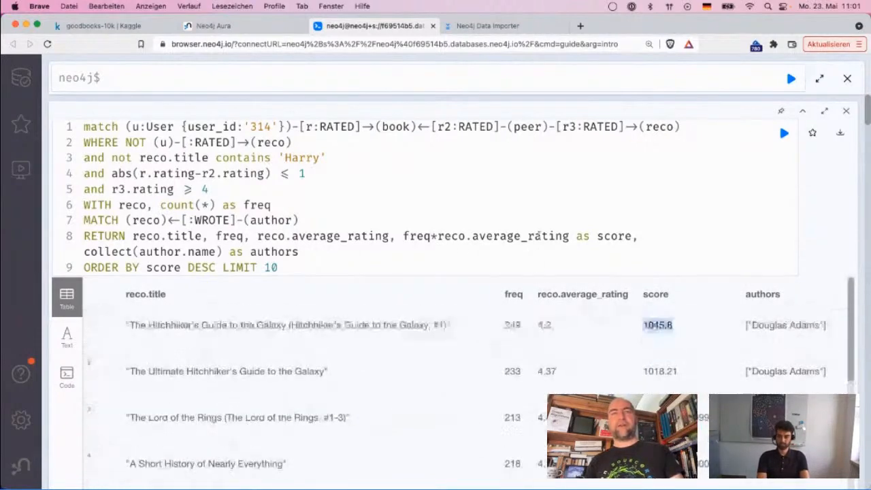
- Rewrite the score expression as 1.0*freq+reco.average_rating, turning the product into a sum
click(408, 237)
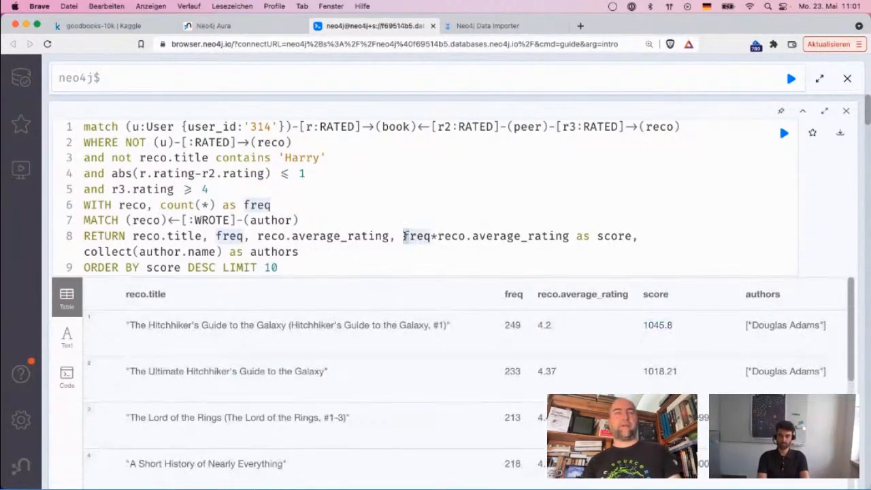
text(1.0*)
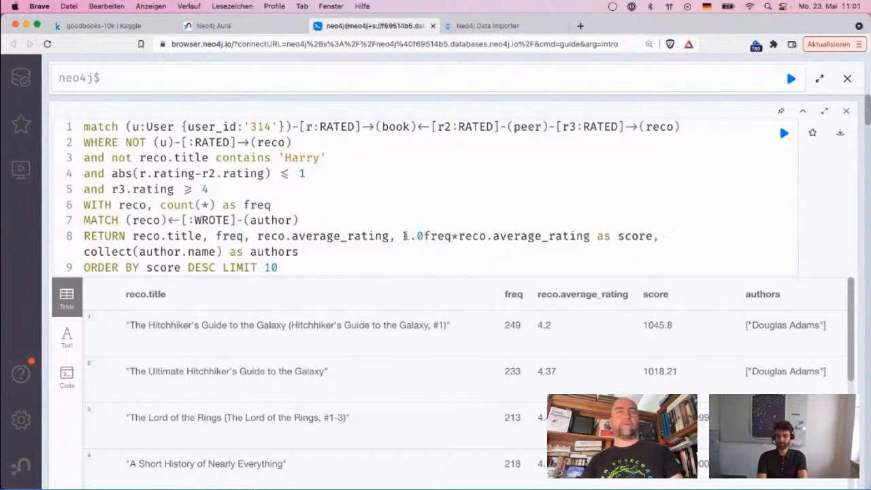
key(Right)
key(Right)
key(Right)
key(Right)
key(Right)
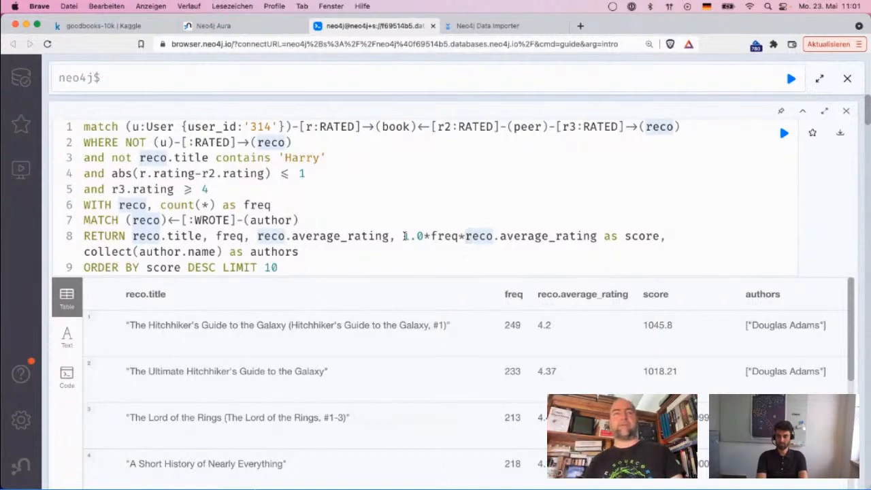
text(.00)
key(BackSpace)
key(BackSpace)
key(BackSpace)
text(.o0)
key(BackSpace)
key(BackSpace)
key(BackSpace)
key(BackSpace)
text(+)
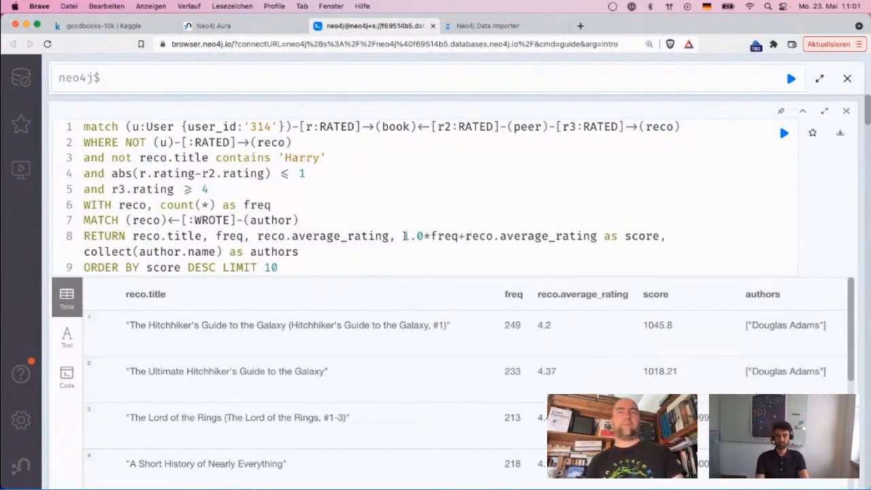
- Weight reco.average_rating with the factor 0.8* in the score expression
text(0.8)
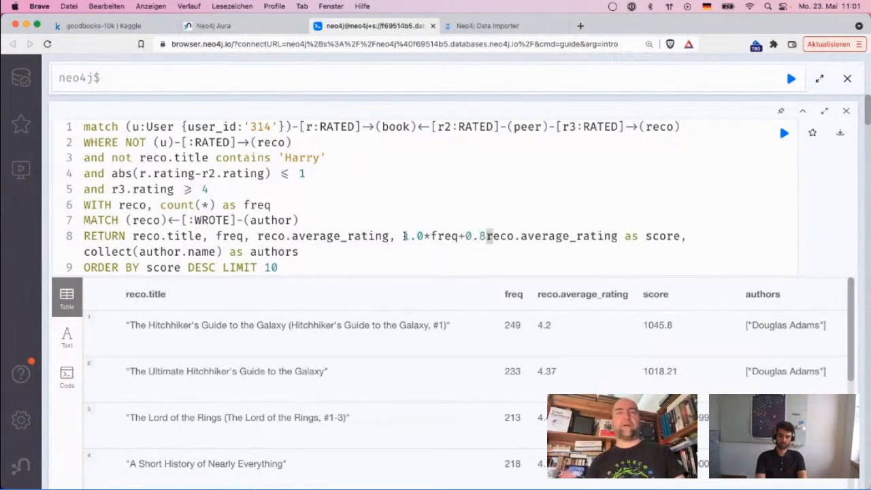
key(shift+Left)
key(shift+Left)
key(shift+Left)
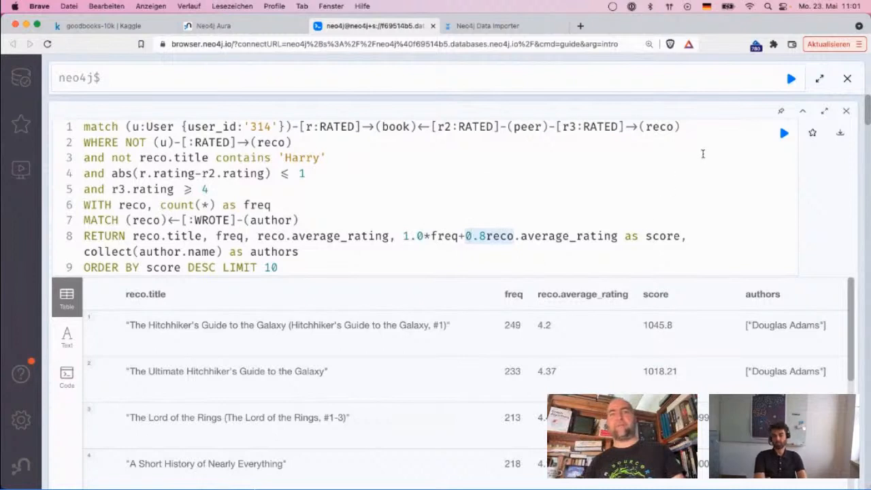
click(490, 238)
text(*)
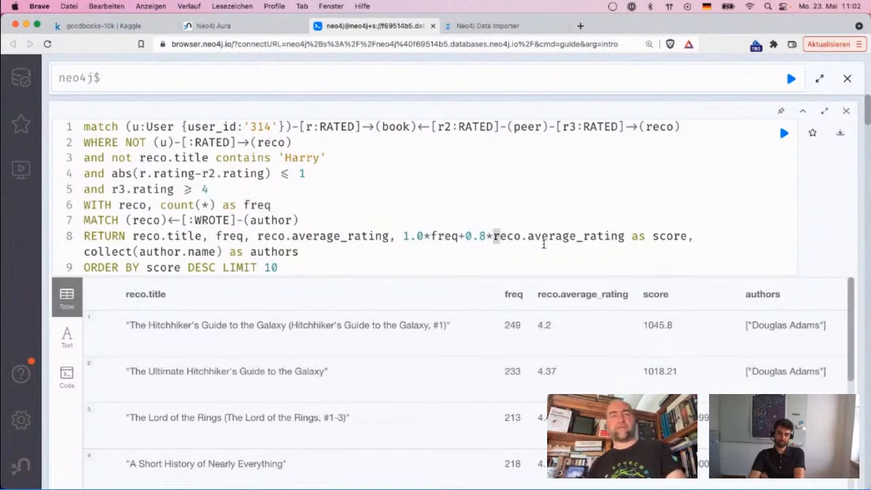
- Remove the 1.0* factor in front of freq from the score expression
key(shift+Left)
key(shift+Left)
key(shift+Left)
click(409, 237)
drag(403, 236, 432, 236)
key(BackSpace)
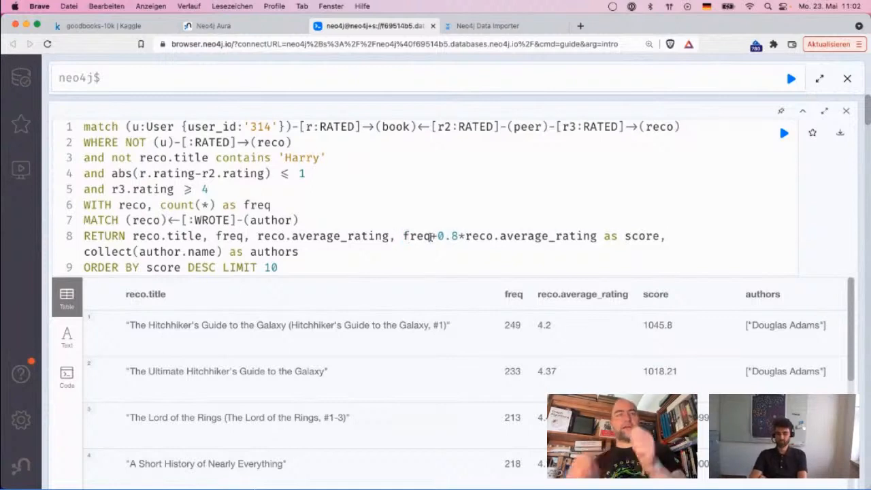
- Remove the 0.8* factor in front of reco.average_rating from the score expression
key(Right)
key(Right)
key(Right)
key(Right)
key(Right)
key(shift+Right)
key(shift+Right)
key(shift+Right)
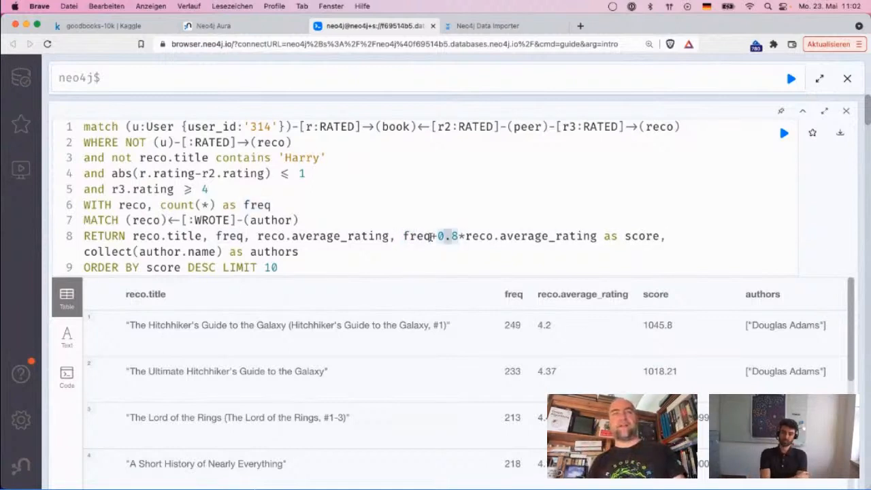
key(shift+Right)
key(BackSpace)
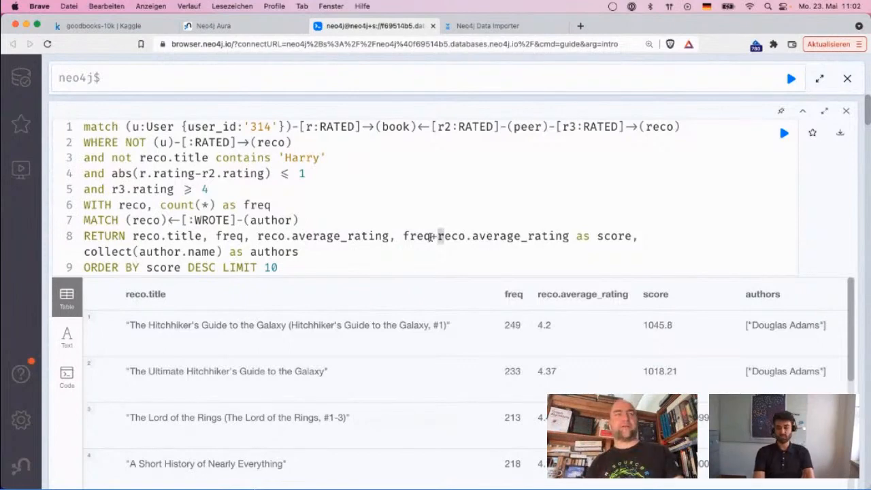
- Join the r3.rating condition onto the line with the abs(r.rating-r2.rating) condition
click(330, 192)
key(super+Left)
key(BackSpace)
key(Down)
- Delete the condition that excludes titles containing 'Harry' from the query
key(Up)
key(Up)
key(super+Left)
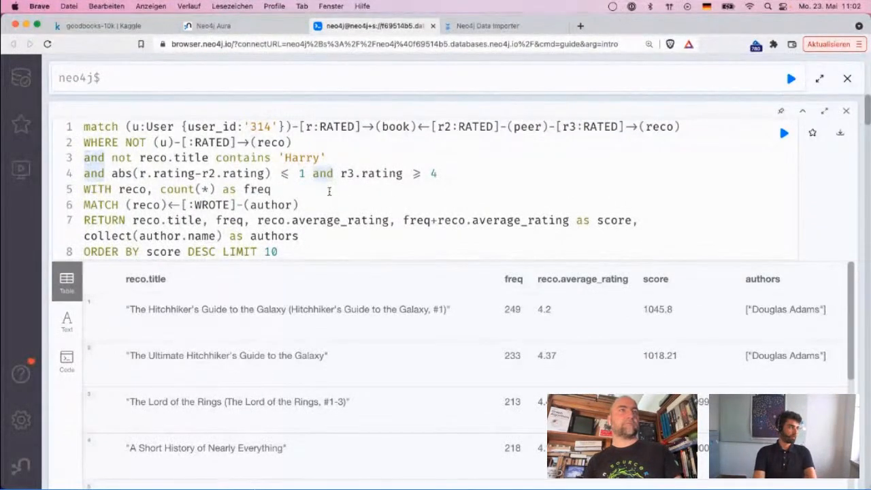
key(super+shift+Right)
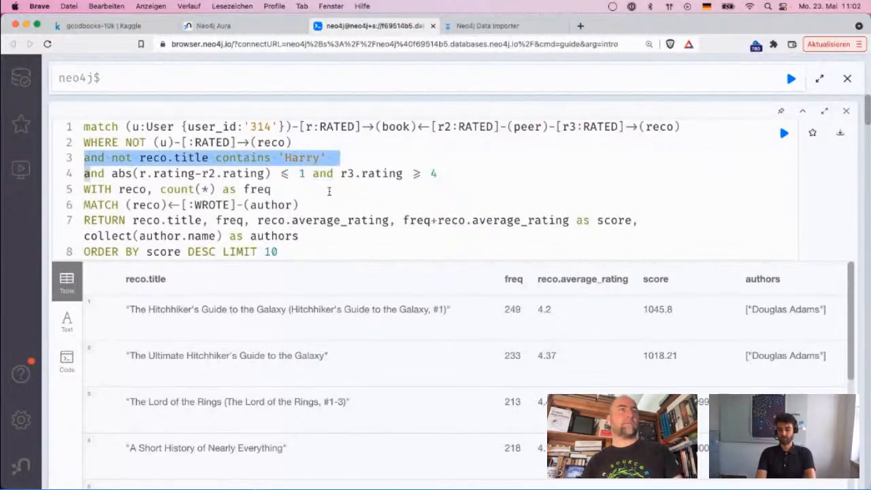
key(Up)
key(Down)
key(shift+Down)
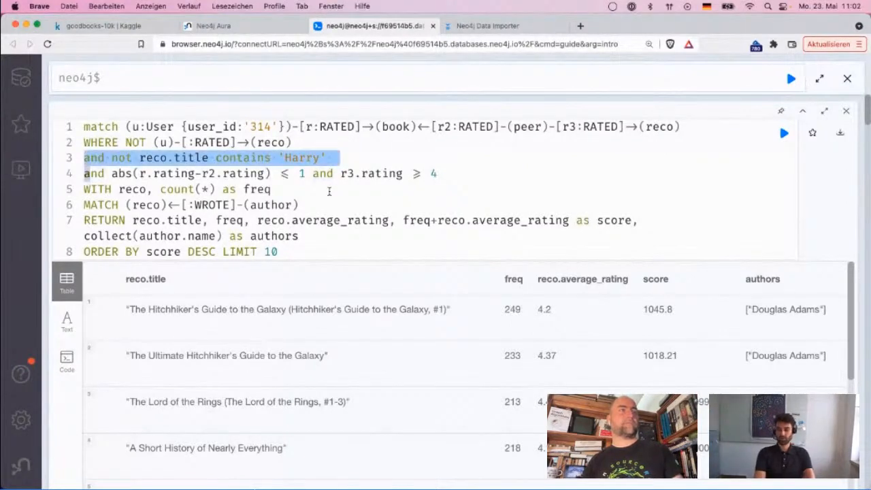
key(BackSpace)
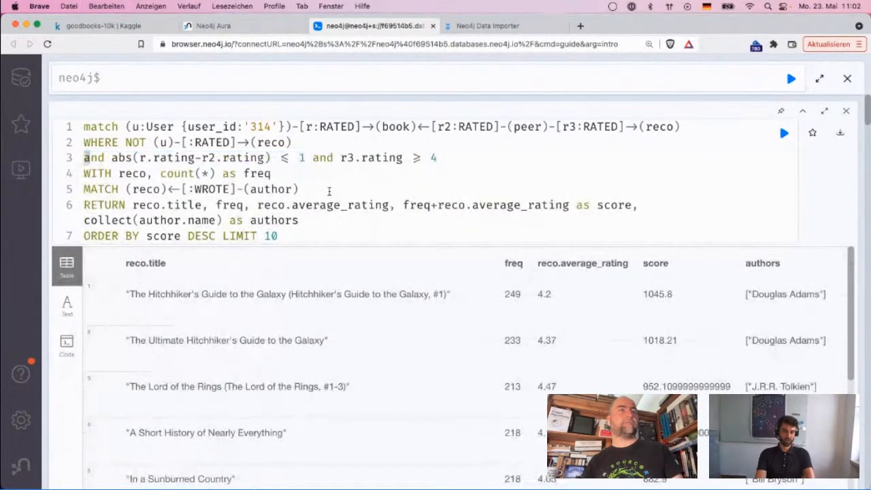
- Join the rating conditions onto the WHERE line and highlight the match-to-WITH part of the query
key(BackSpace)
key(BackSpace)
key(Home)
key(shift+Down)
key(shift+Down)
key(shift+Down)
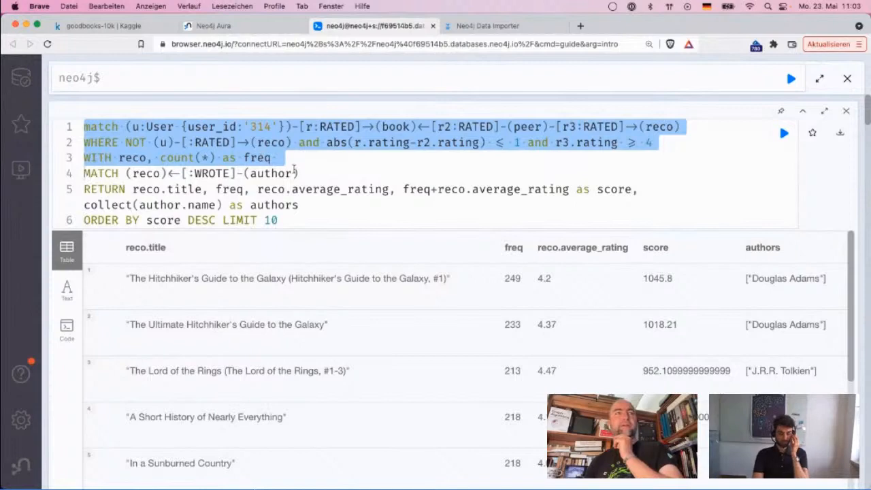
drag(278, 220, 85, 172)
drag(284, 157, 75, 127)
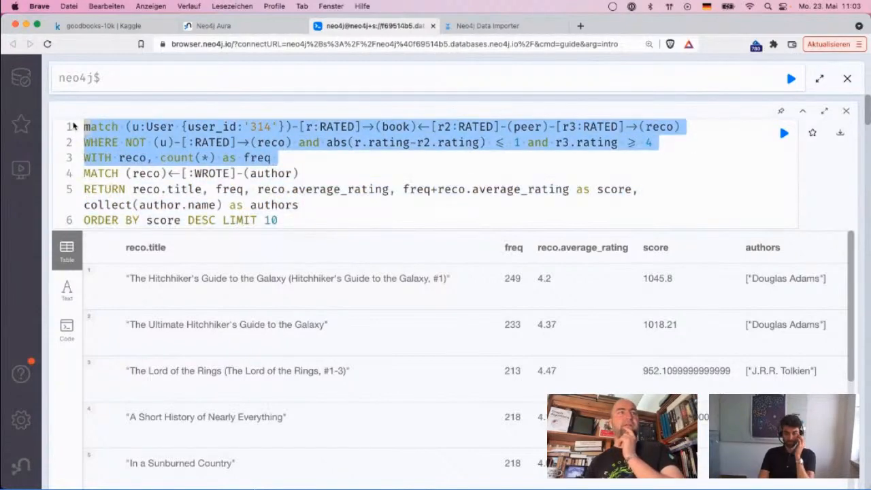
click(427, 168)
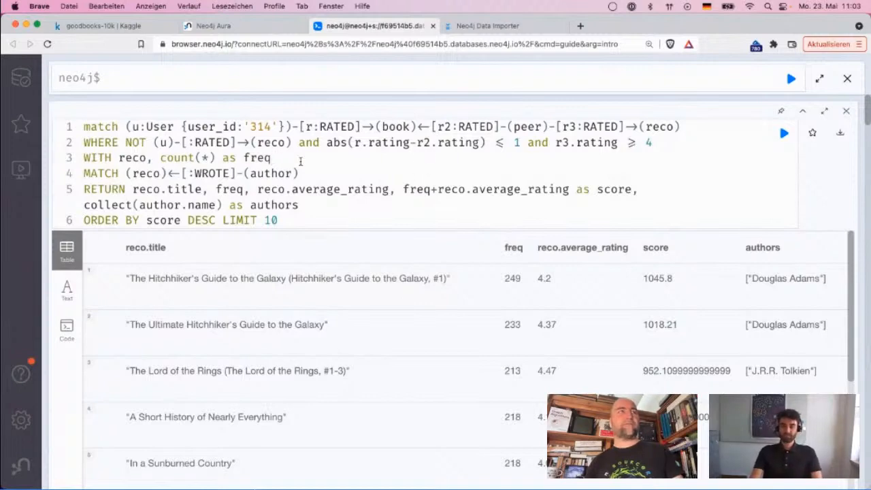
- Show the database information and switch to the goodbooks-10k page on Kaggle to read the note about duplicate ratings
click(24, 80)
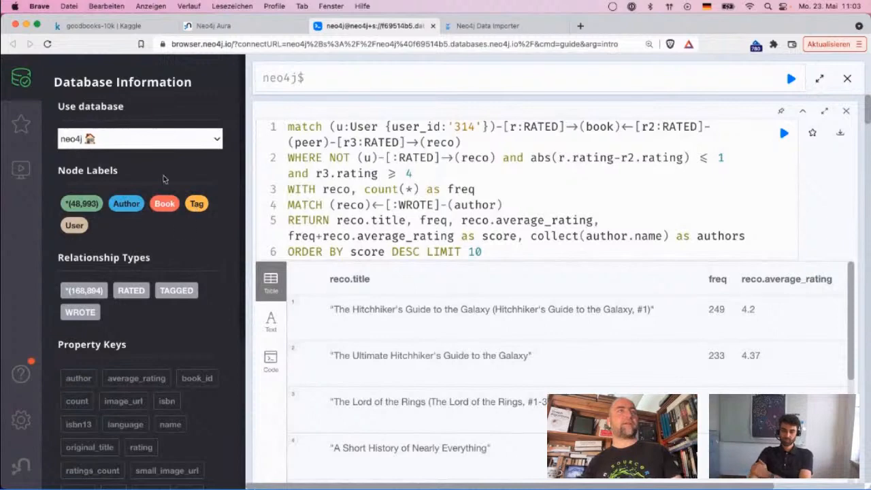
click(102, 25)
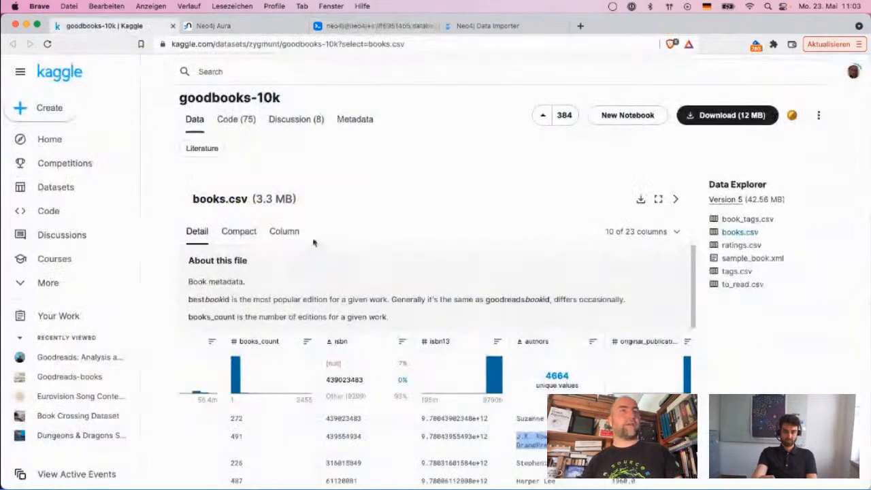
scroll(319, 193, up, 10)
scroll(320, 193, down, 1)
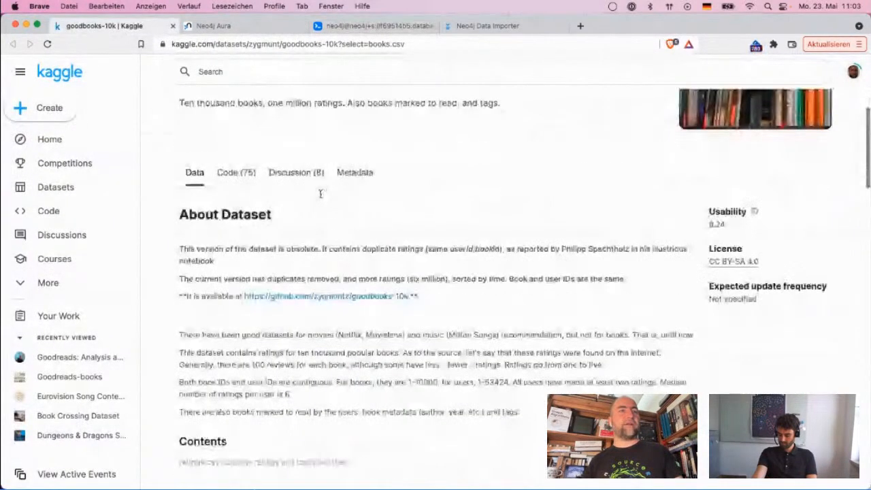
drag(261, 267, 149, 241)
drag(322, 249, 504, 249)
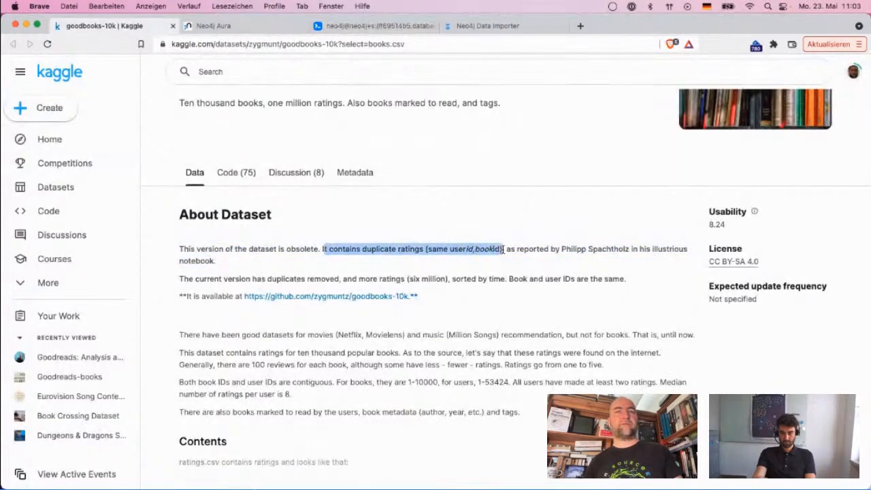
- Switch back to Neo4j Browser, view a sample of the RATED relationships and close that result and the database information
click(339, 28)
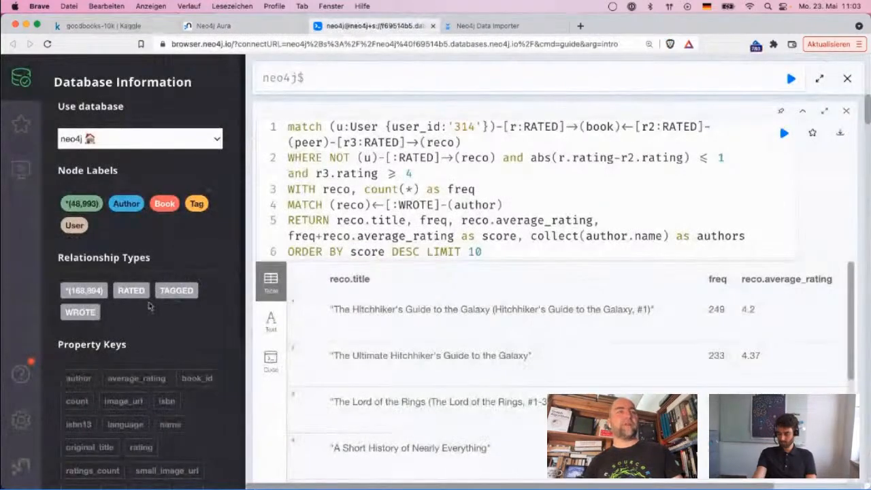
click(128, 297)
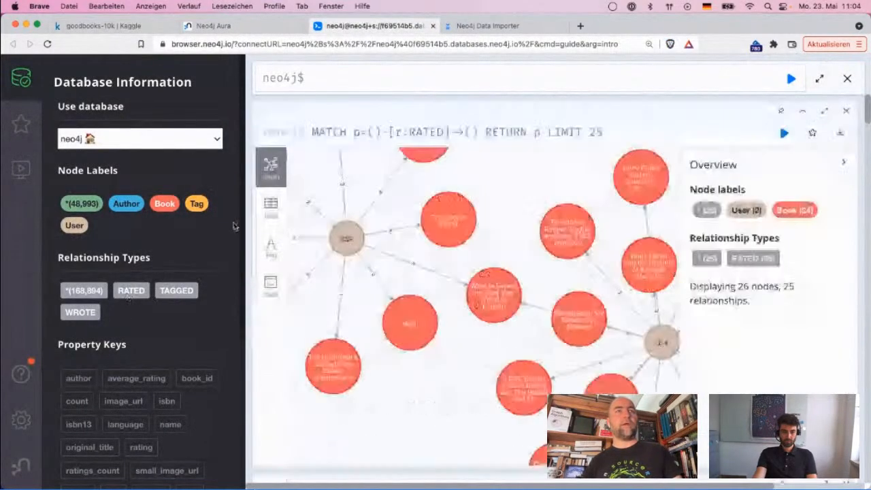
click(845, 111)
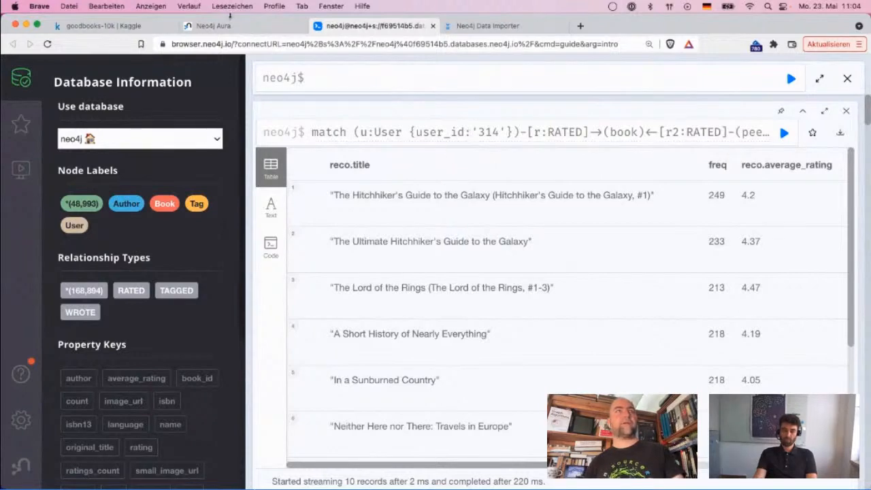
click(12, 87)
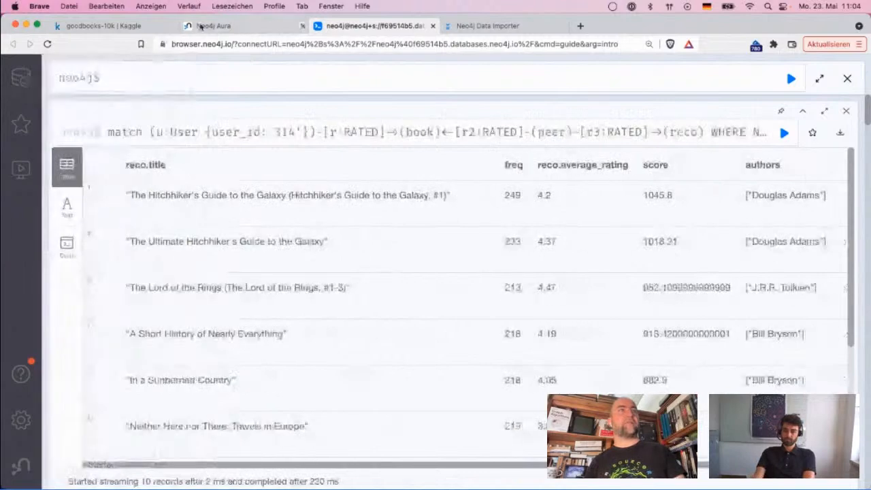
- Switch to the Neo4j Aura console and review the goodreads instance's usage details and its additional actions
click(209, 25)
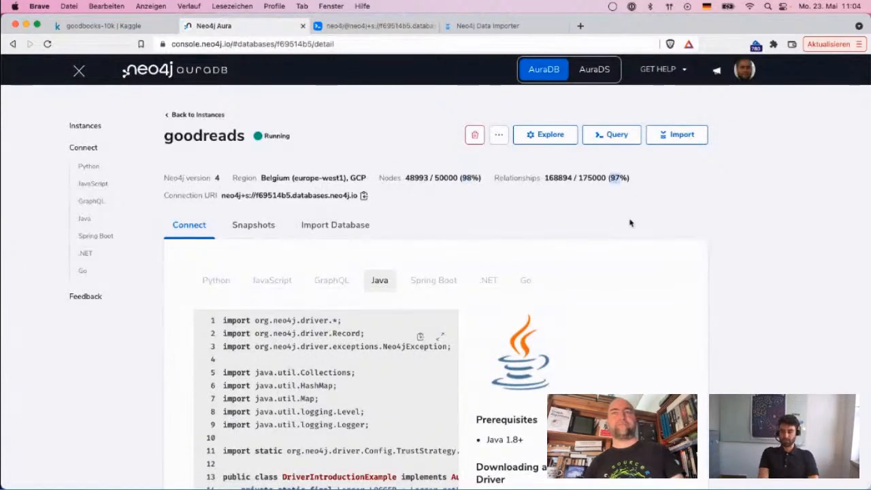
scroll(630, 222, down, 1)
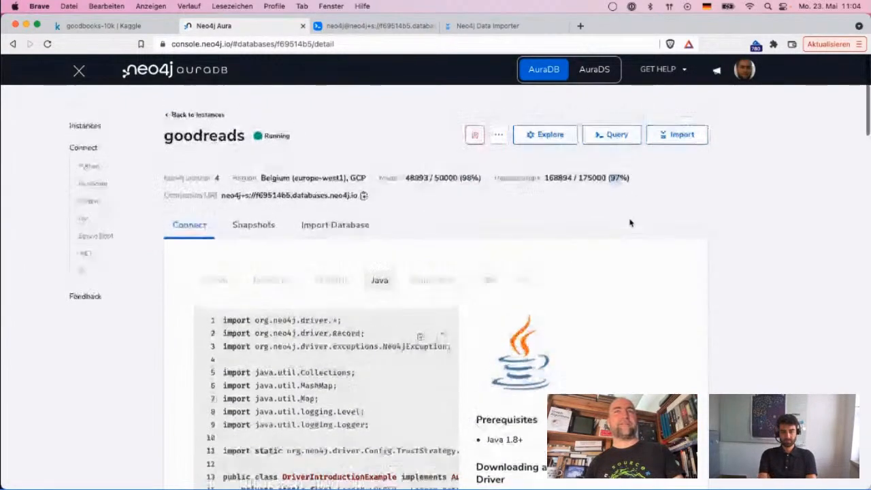
scroll(630, 222, up, 1)
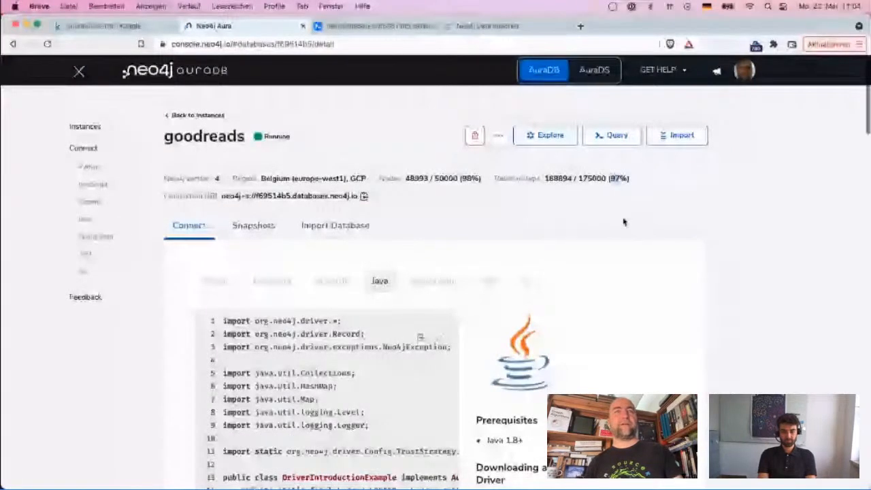
click(499, 136)
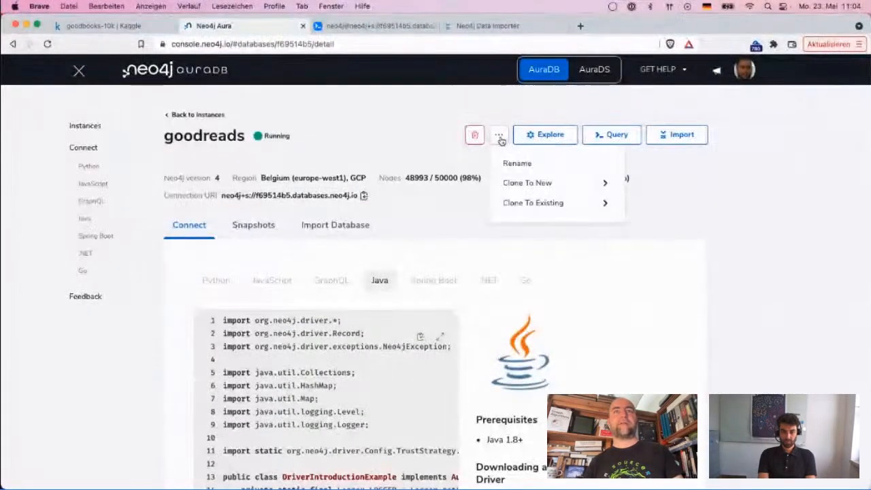
click(461, 229)
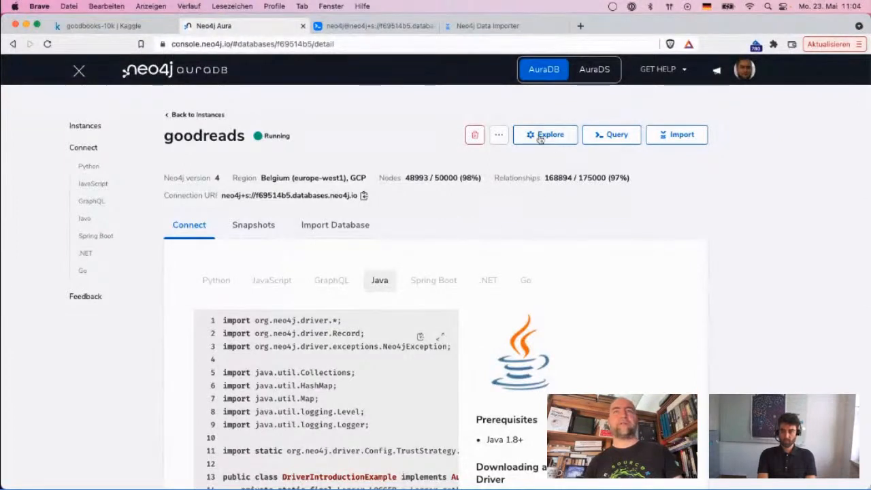
- Review the options for cloning the goodreads instance to AuraDB or AuraDS and highlight its node and relationship usage
click(500, 134)
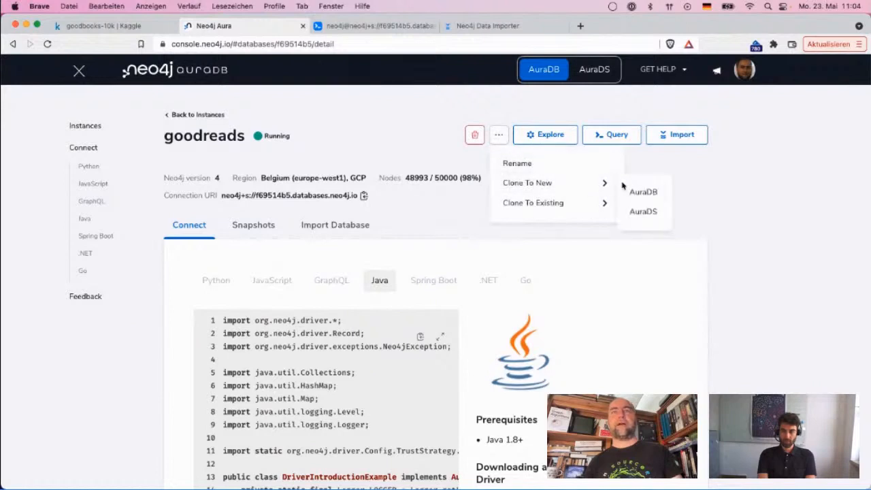
mouse_move(603, 189)
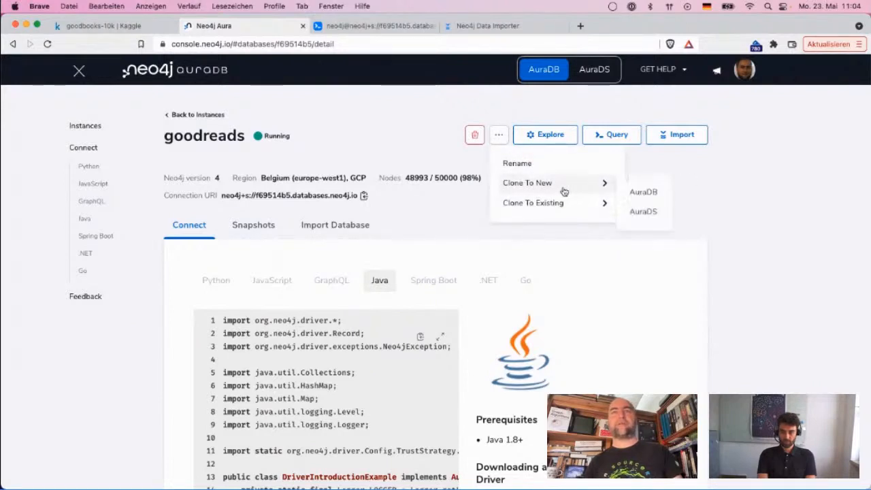
click(695, 180)
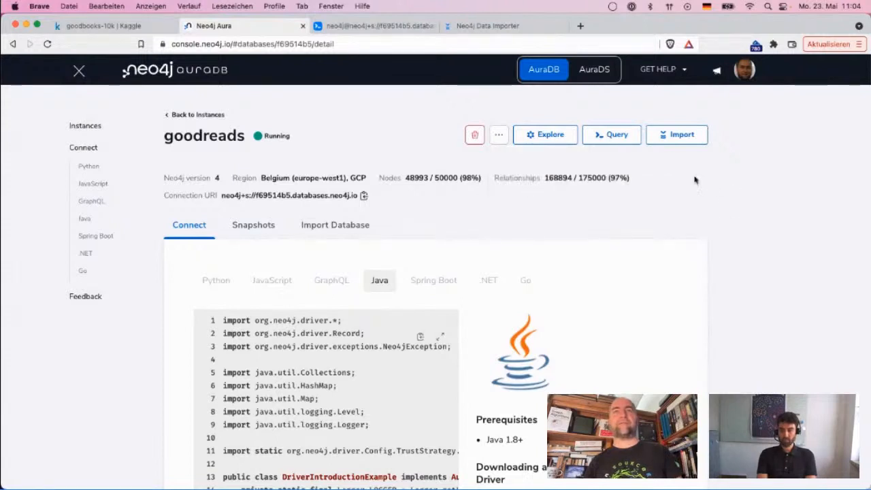
click(498, 138)
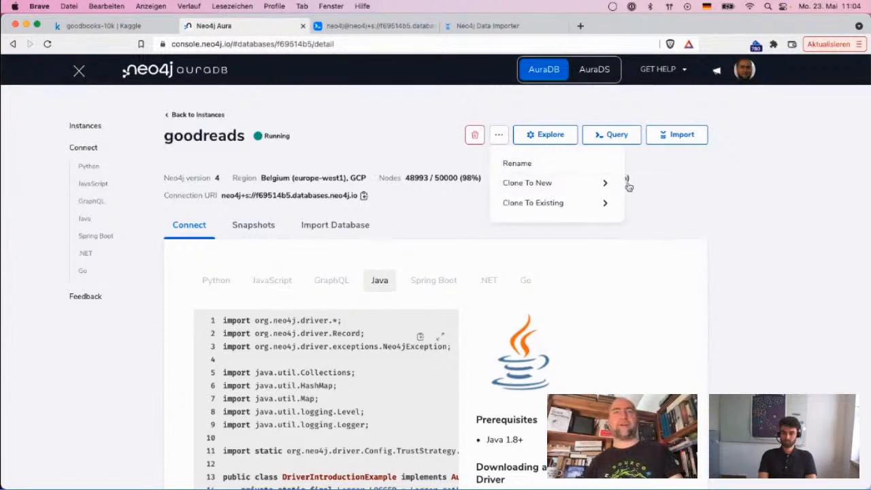
click(706, 188)
drag(640, 186, 379, 177)
click(379, 178)
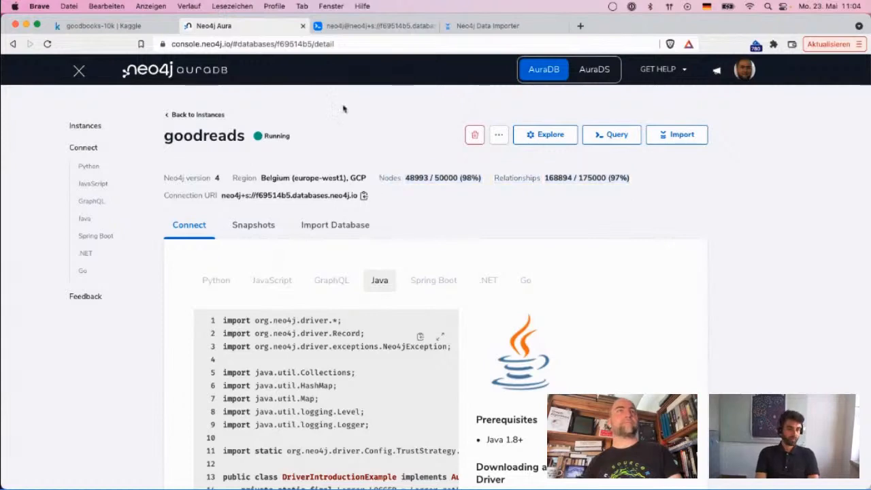
- Switch to Neo4j Data Importer, review the import results and highlight the upgrade advice in the ratings.csv User error
click(488, 26)
scroll(489, 252, down, 15)
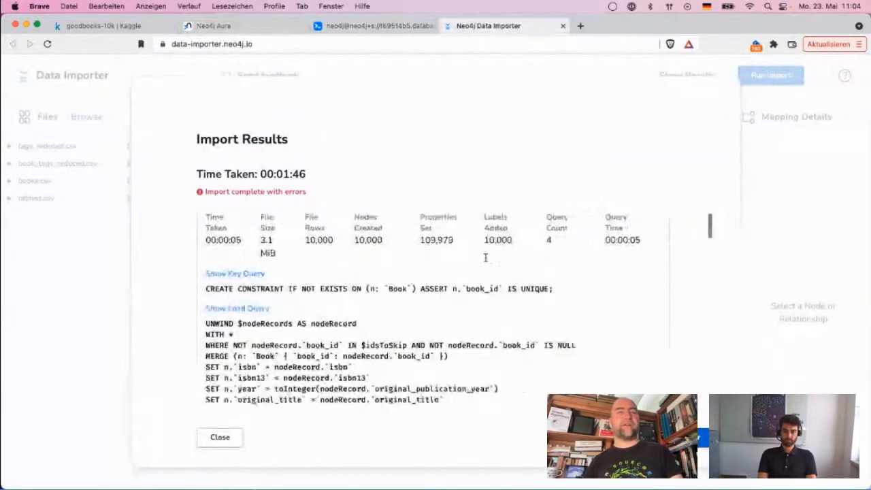
scroll(486, 262, down, 2)
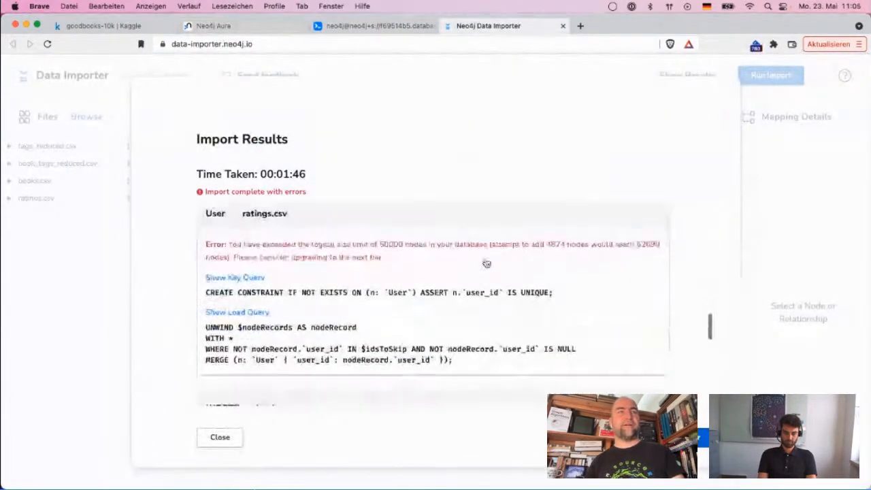
drag(233, 255, 399, 259)
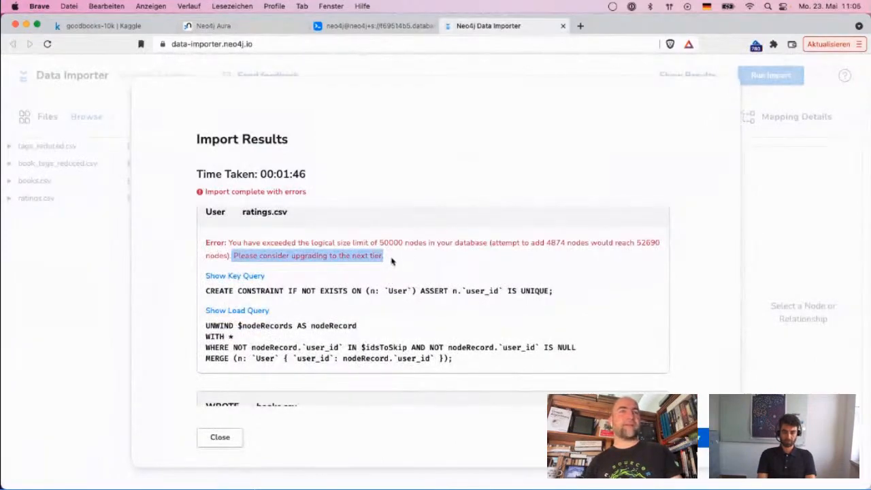
click(389, 257)
drag(389, 256, 233, 255)
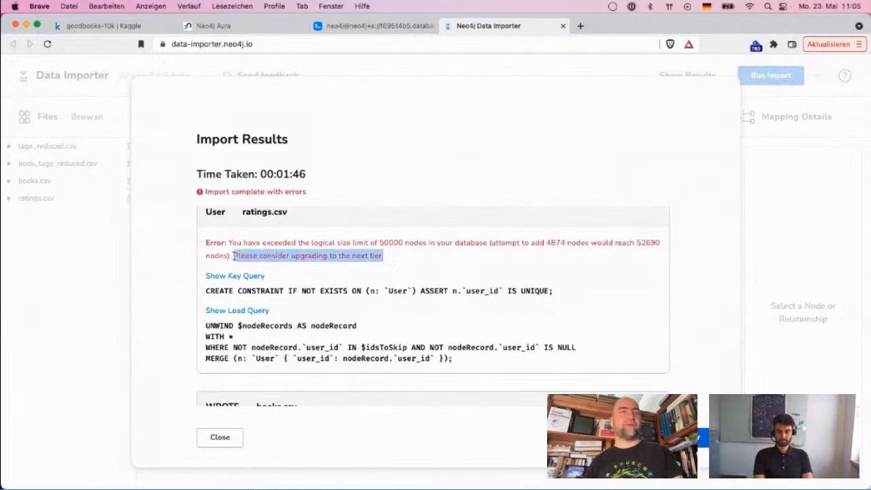
scroll(233, 255, down, 10)
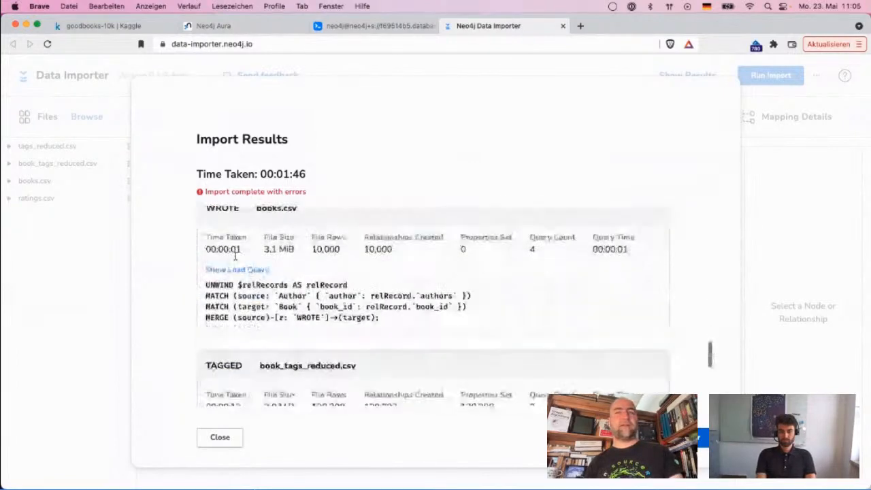
scroll(235, 259, up, 10)
scroll(233, 259, up, 10)
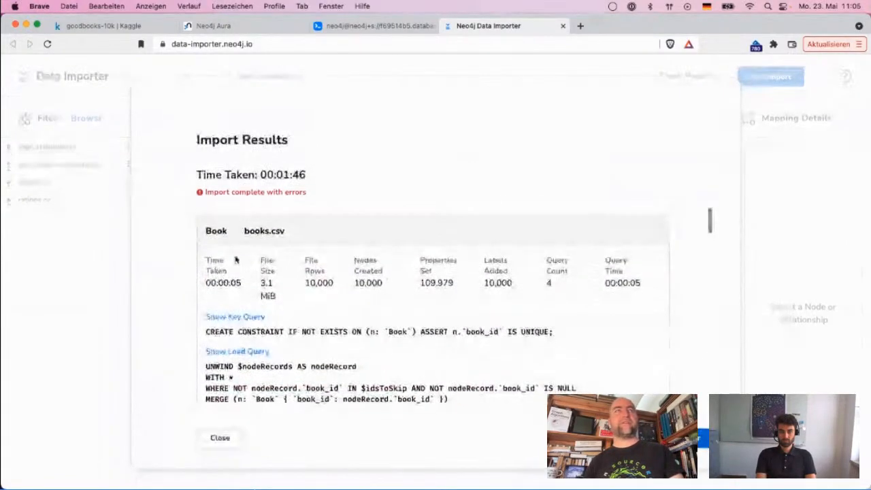
- Revisit the recommendation results in Neo4j Browser and the Data Importer results, and return to the goodreads instance in the Aura console
click(361, 26)
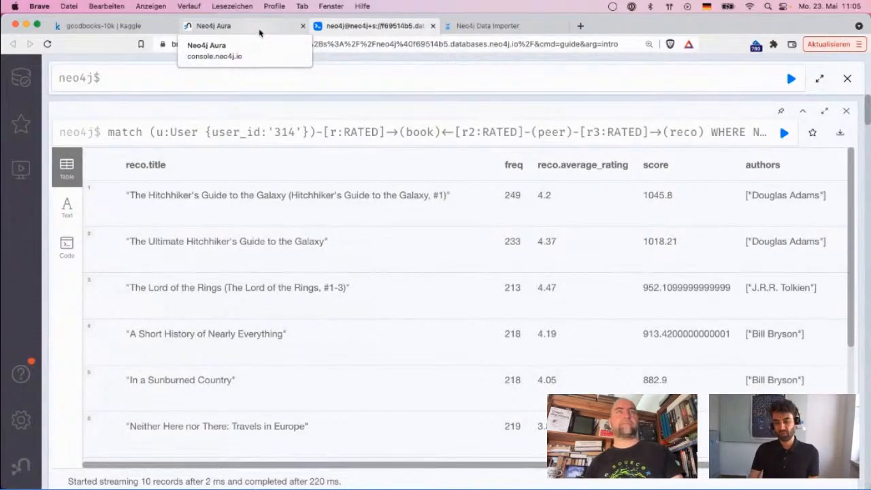
click(507, 26)
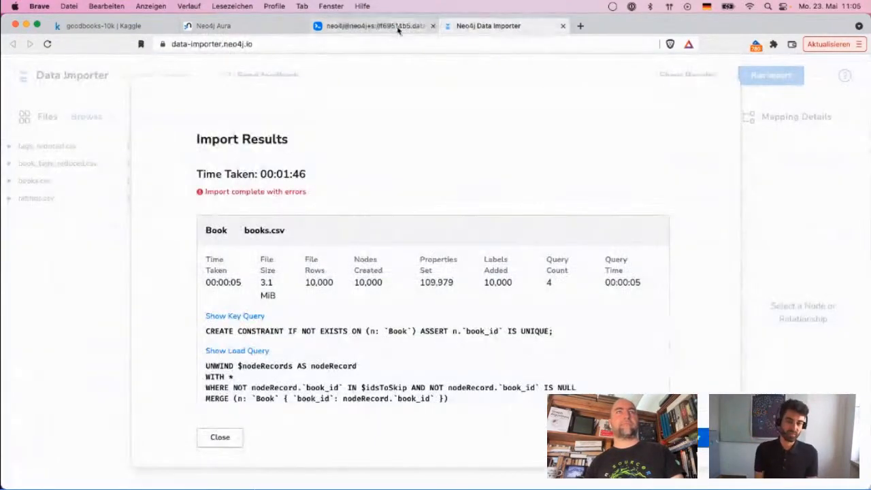
click(399, 28)
click(249, 32)
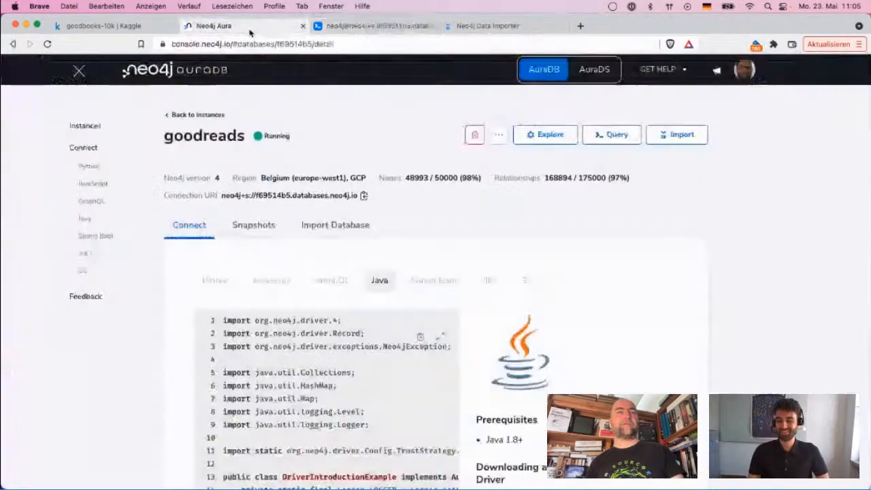